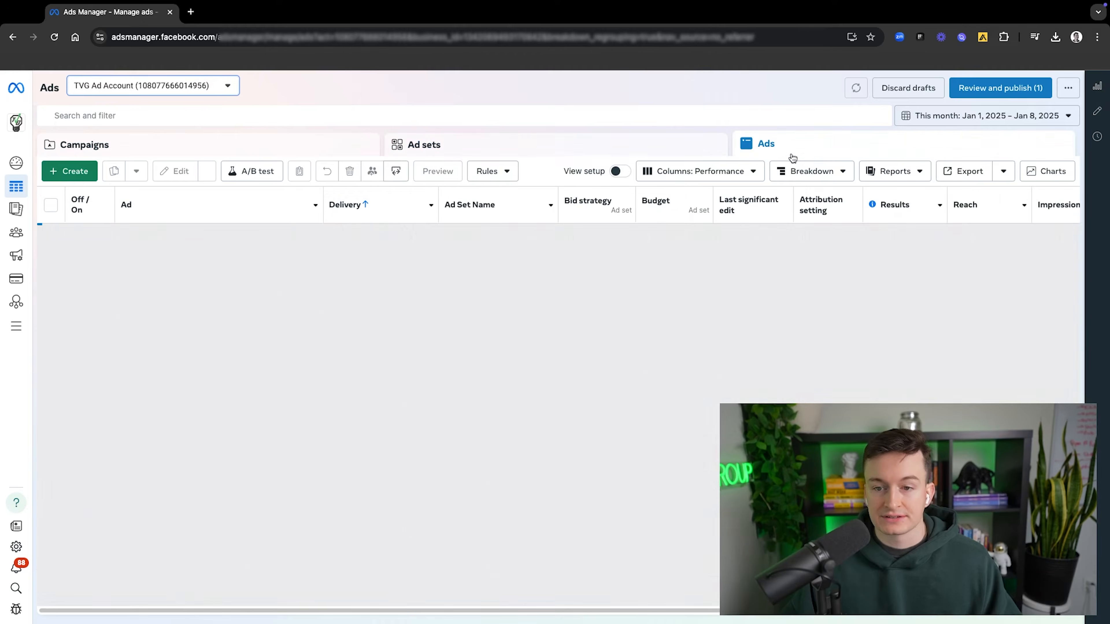
Step: Look through the ad account's campaigns, ad sets and ads in turn
left_click(258, 146)
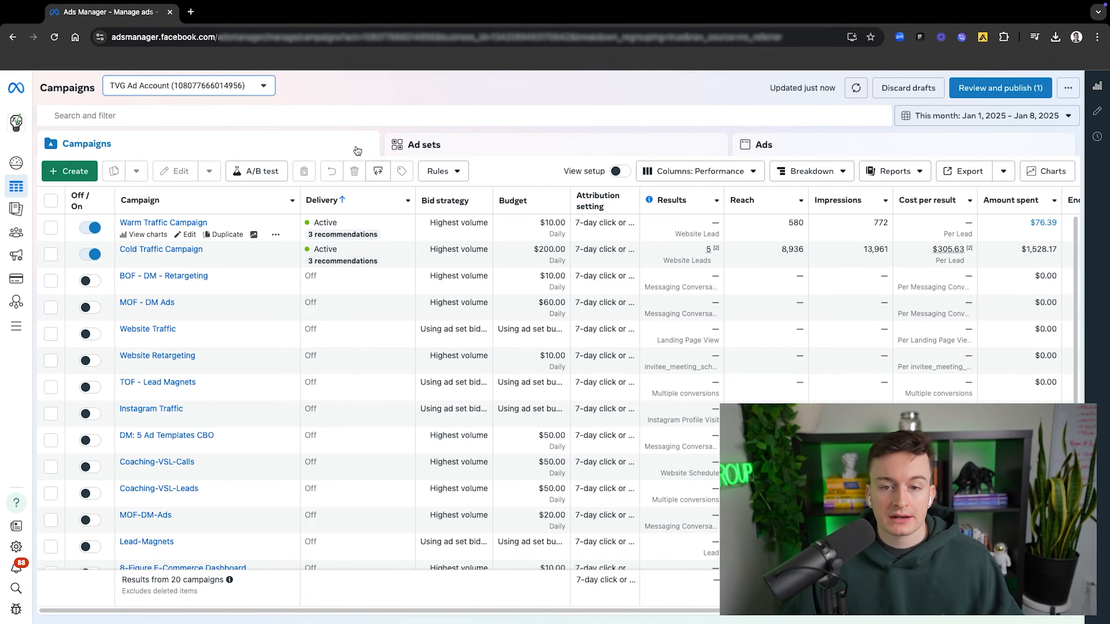
left_click(475, 154)
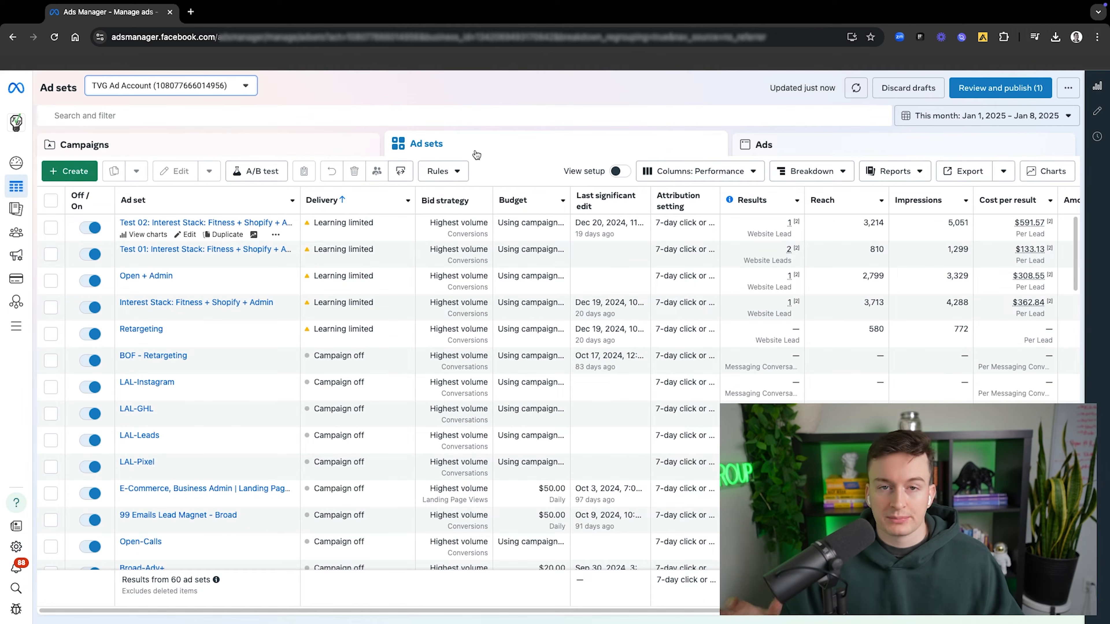
left_click(830, 148)
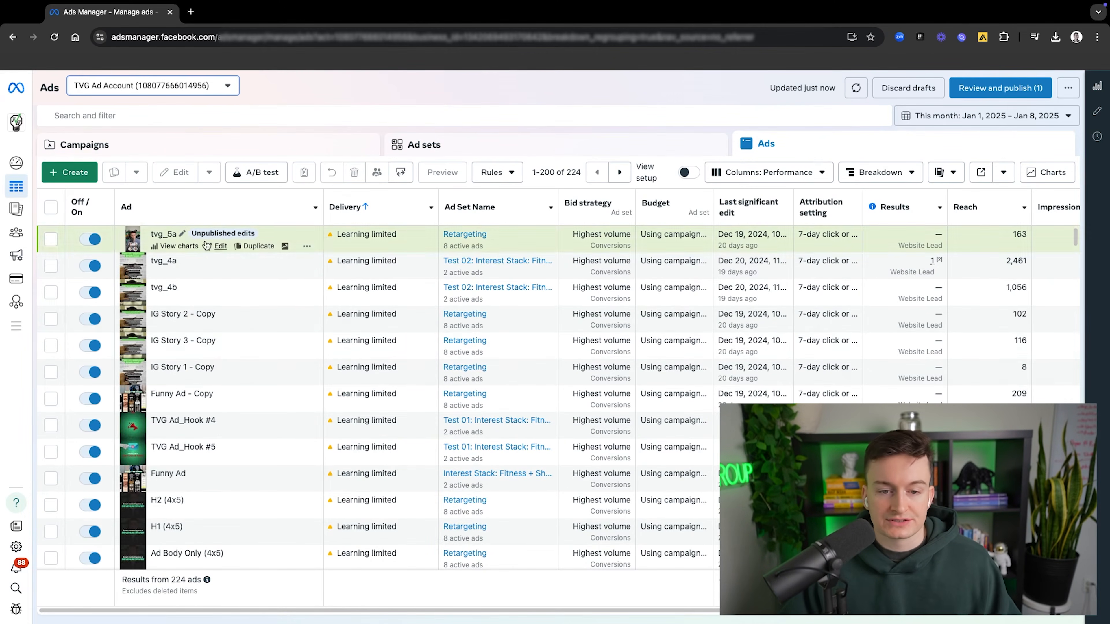
Step: Return to the campaigns overview and discard all unpublished drafts, confirming the removal
left_click(194, 152)
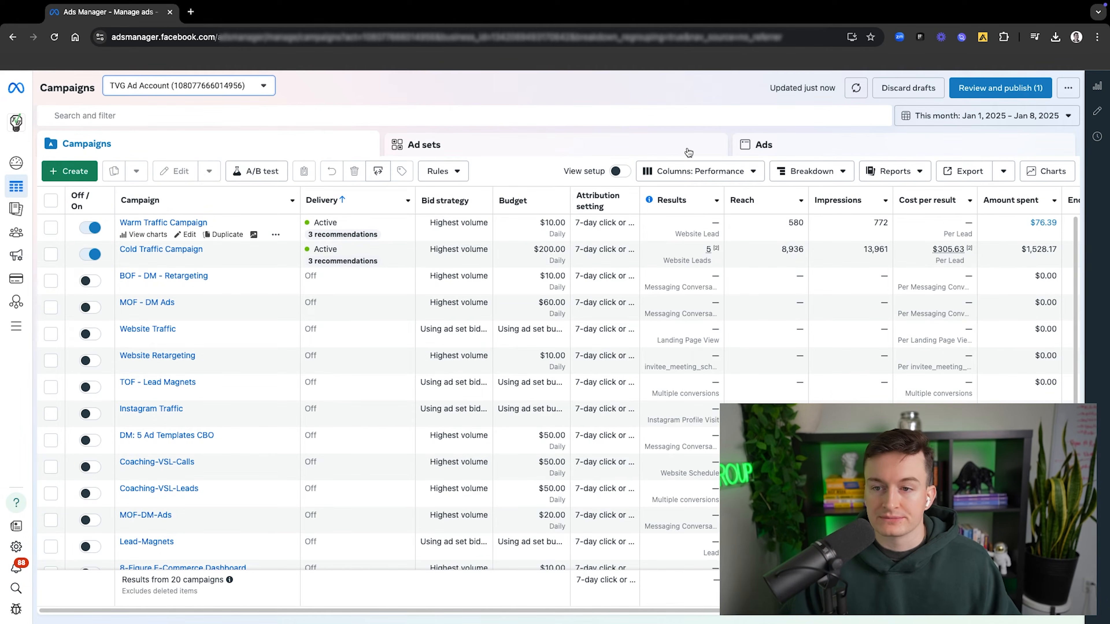
left_click(911, 88)
left_click(650, 293)
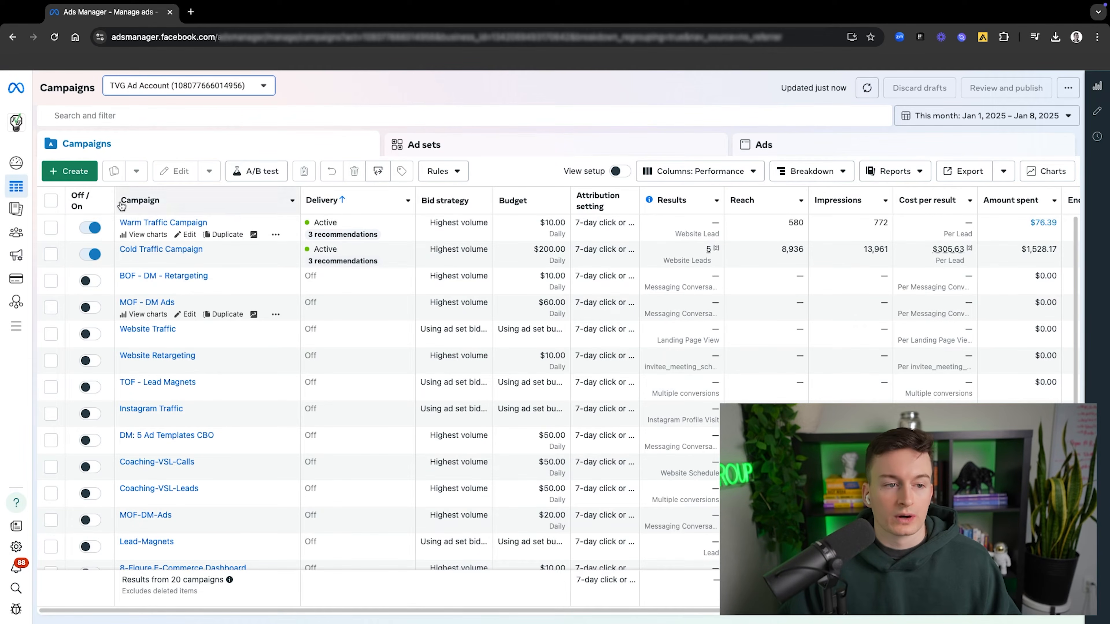
Step: Start creating a new campaign and bring up the choice of campaign objectives
left_click(70, 173)
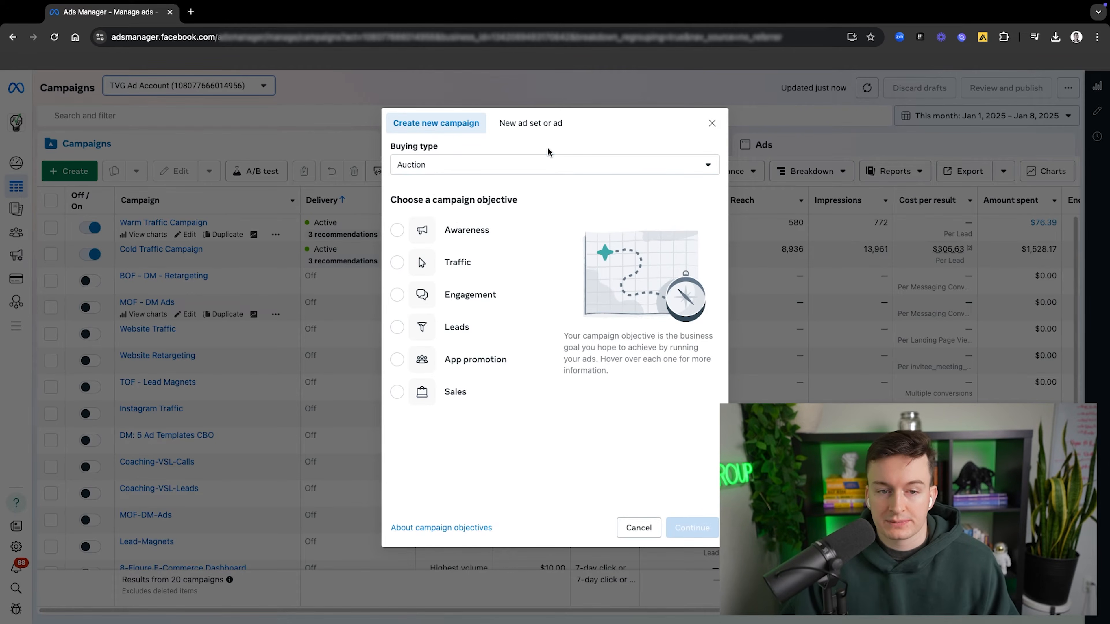
mouse_move(450, 224)
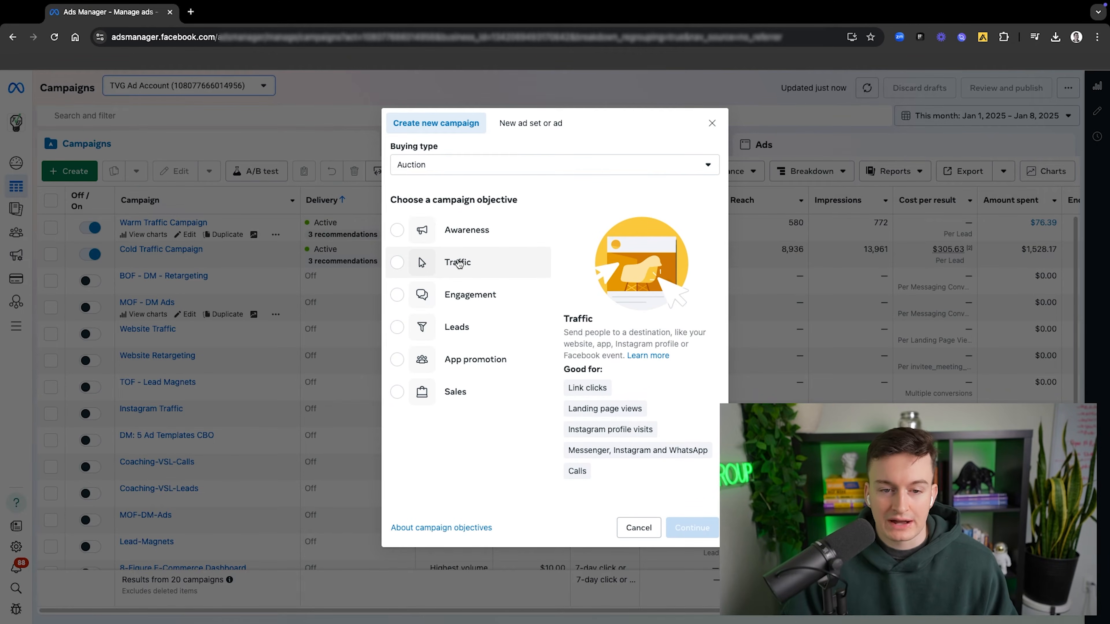
left_click(463, 262)
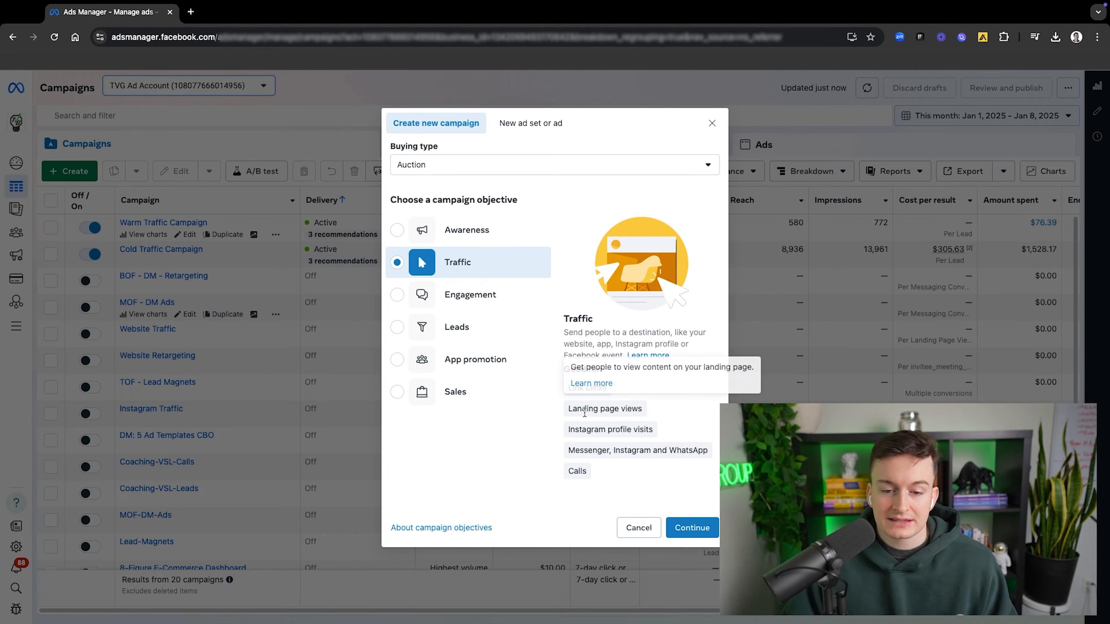
left_click_drag(582, 409, 661, 413)
left_click(667, 411)
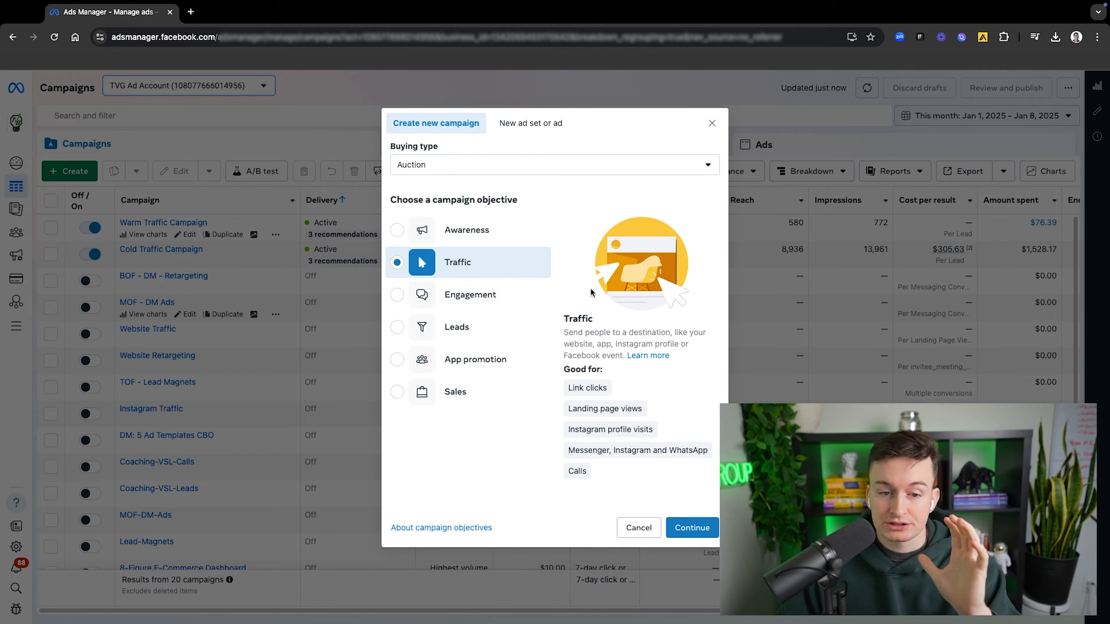
left_click(465, 392)
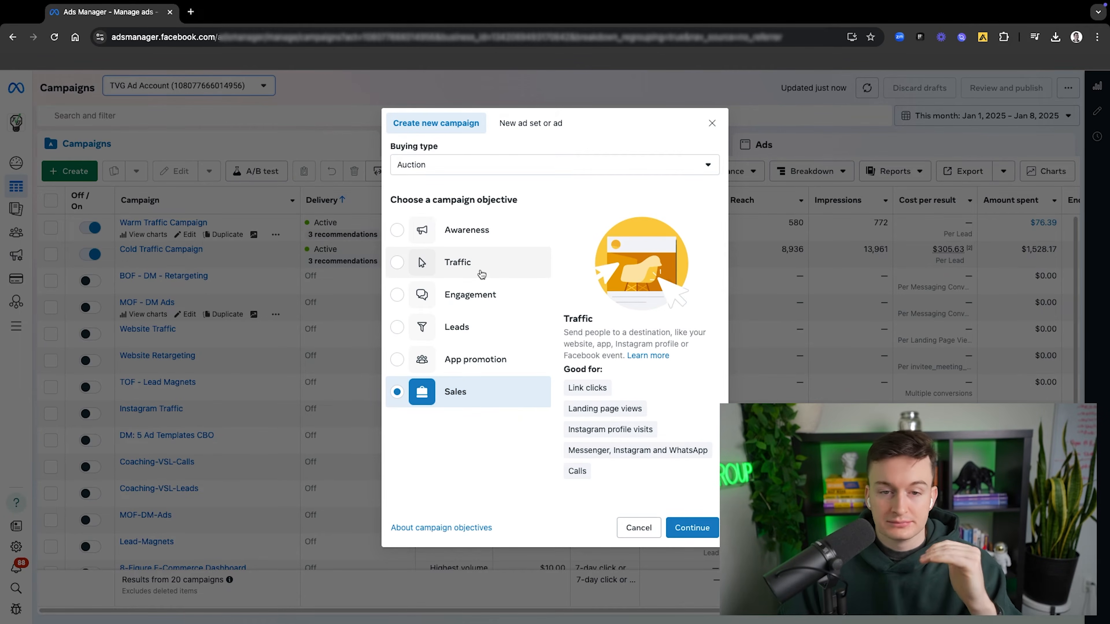
left_click(481, 274)
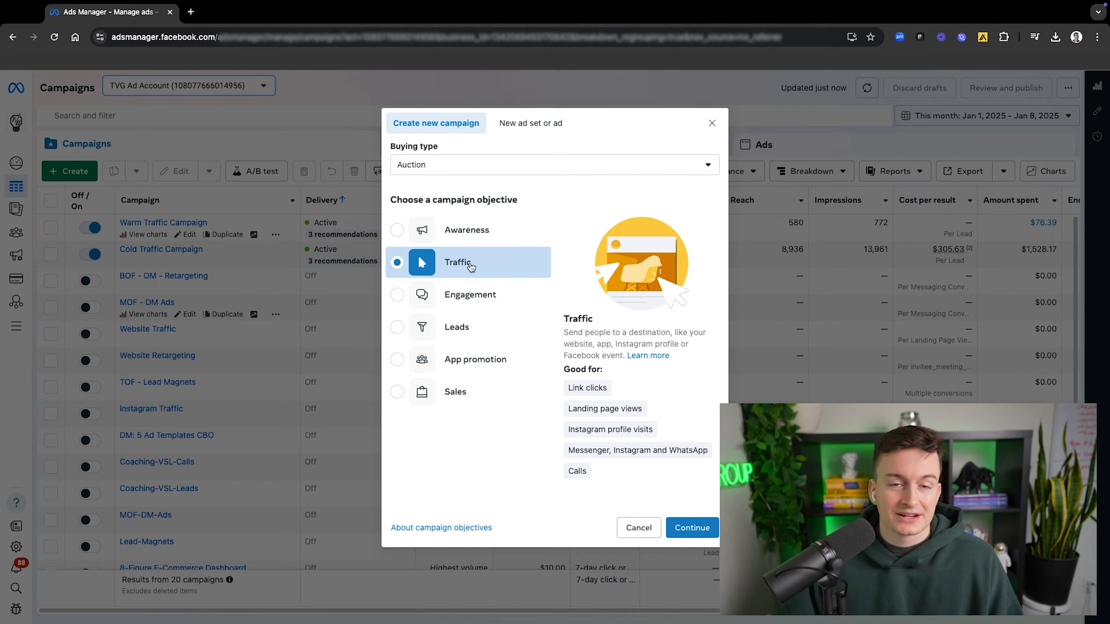
Step: Create the campaign with the Sales objective, using the manual sales campaign setup
left_click(477, 392)
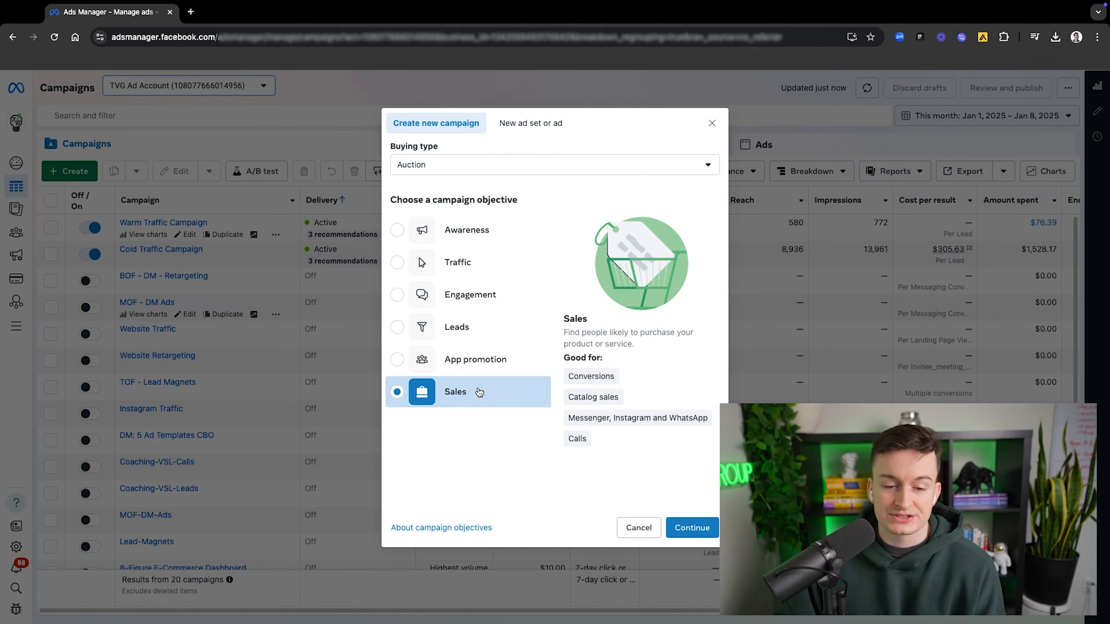
left_click(683, 525)
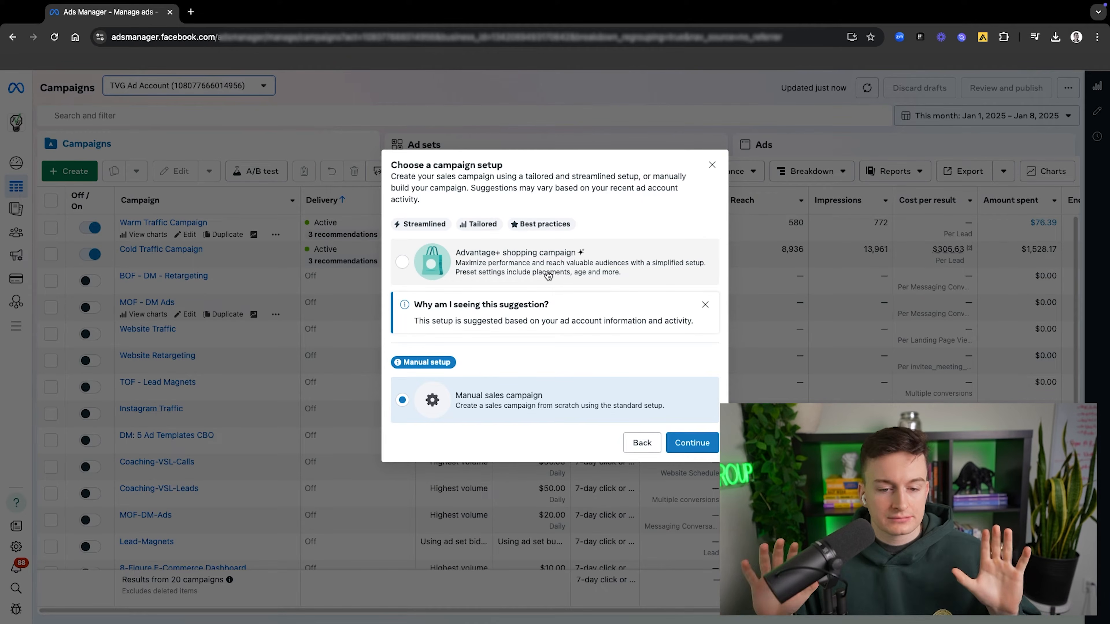
left_click(688, 442)
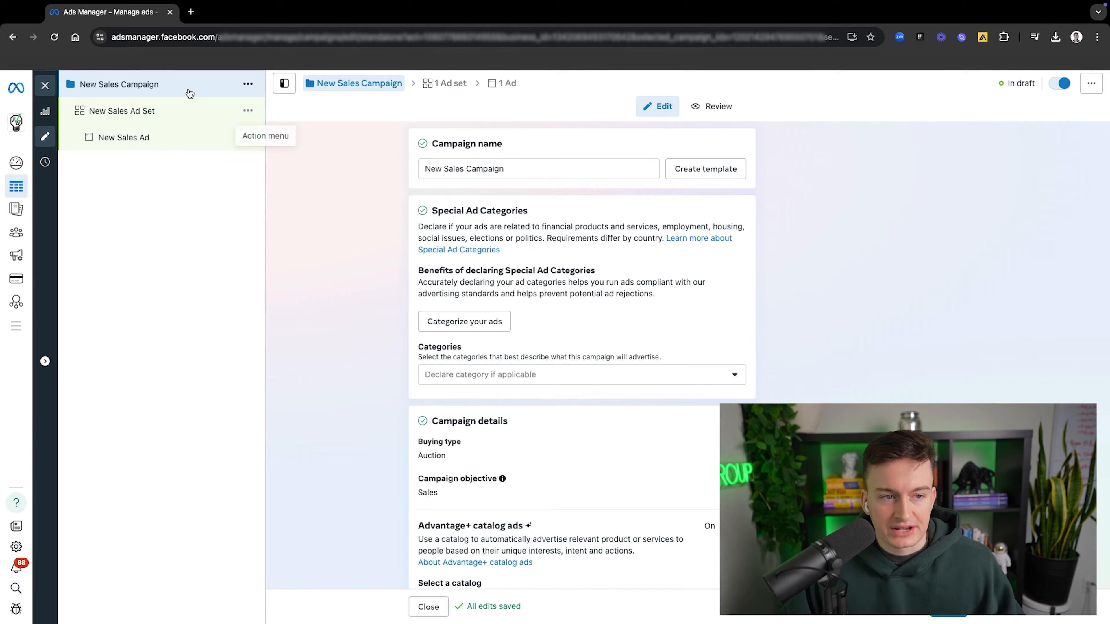
Step: Name the new campaign "Testing: Pre-Workout"
triple_click(495, 168)
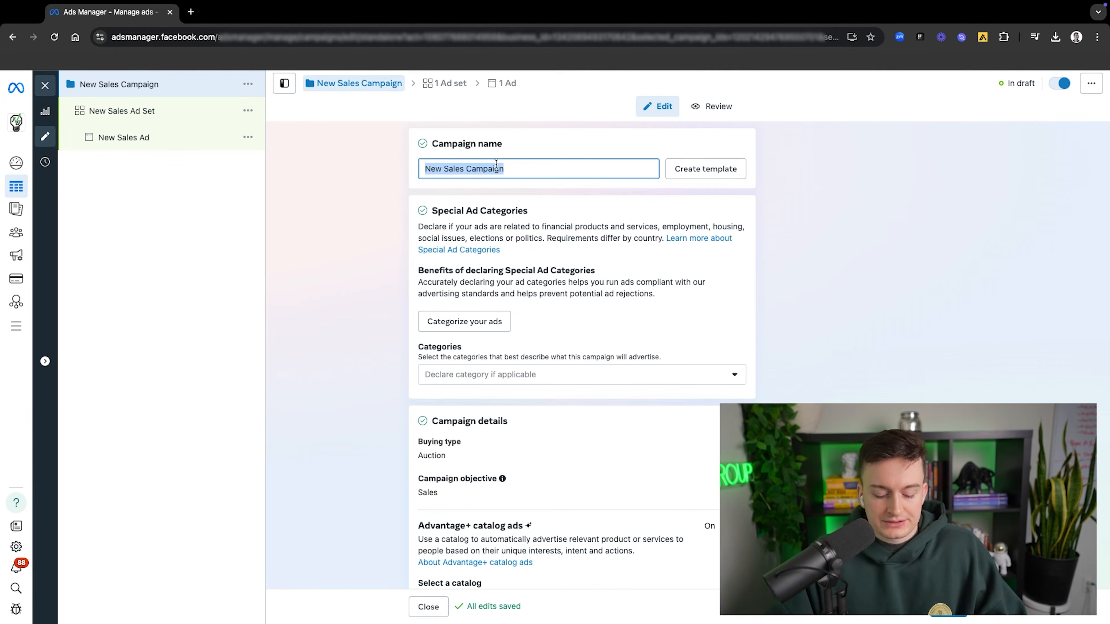
type("Testing ")
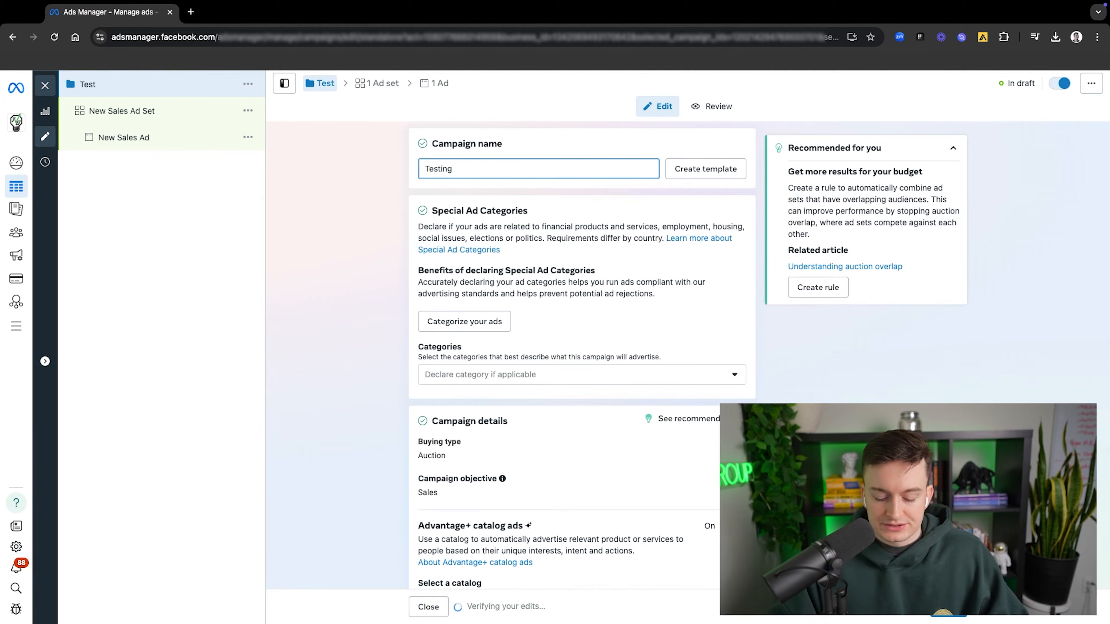
type(":")
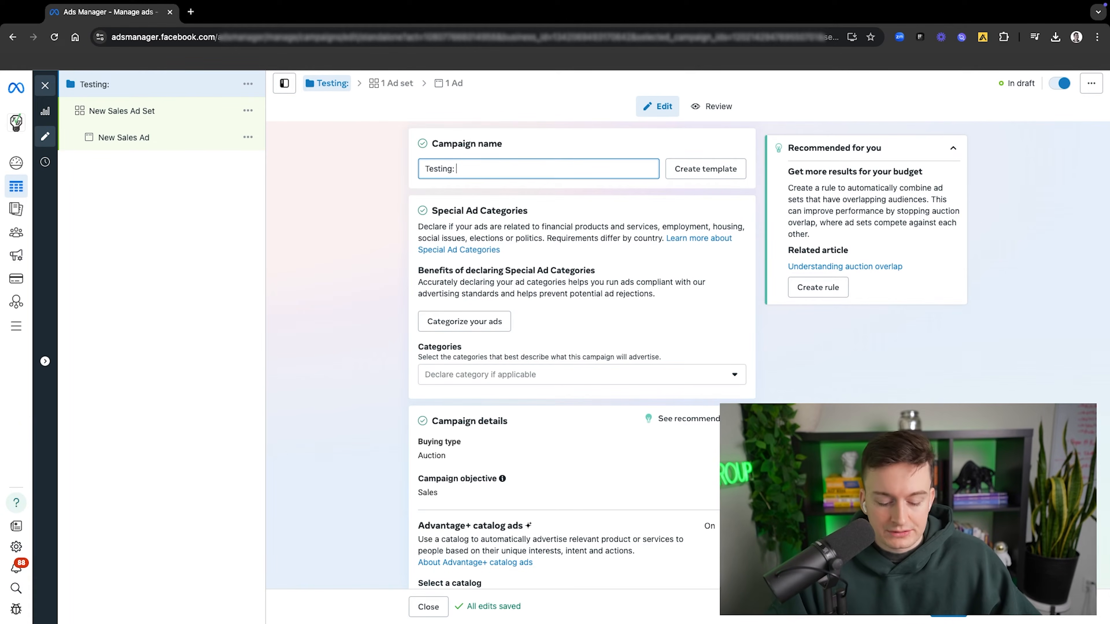
type(" Pre-")
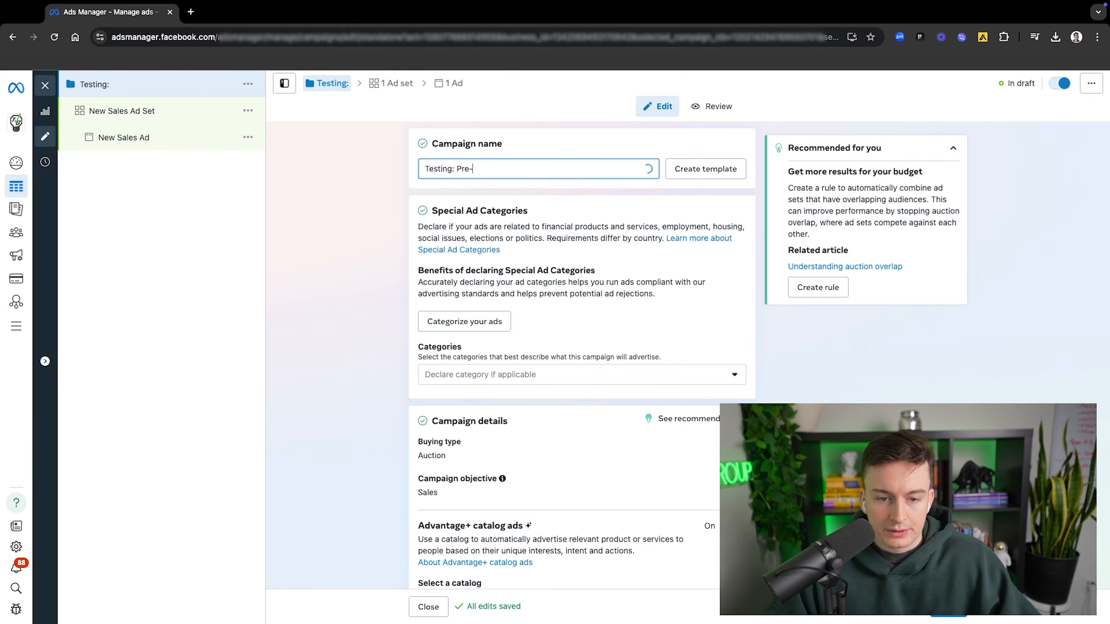
type("Workout")
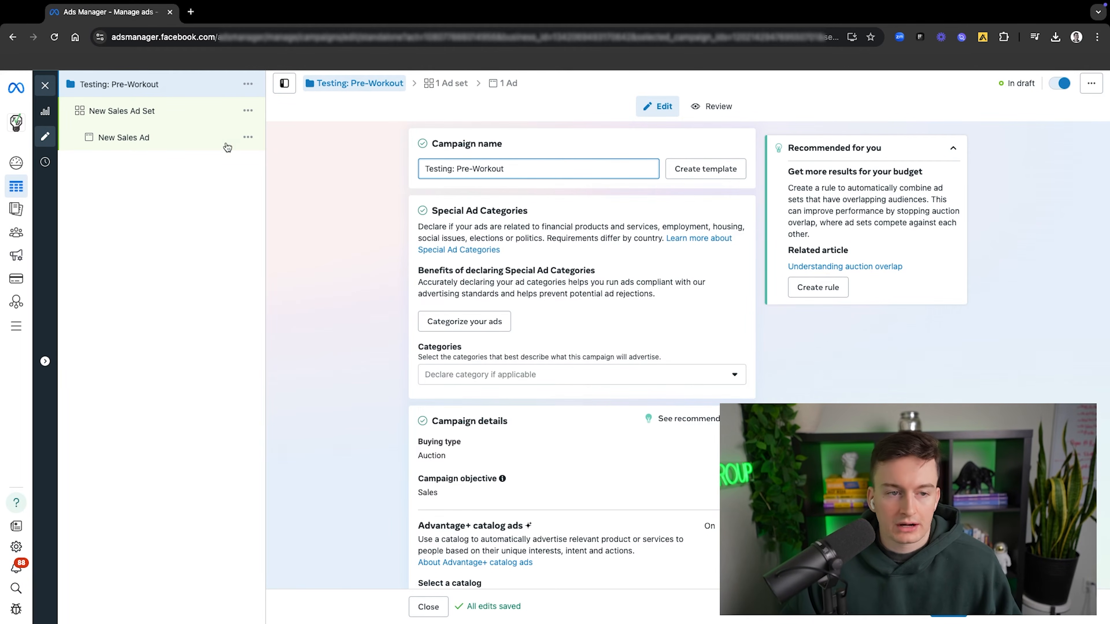
Step: Review the available special ad categories for the campaign without declaring any
scroll(324, 234, "down", 1)
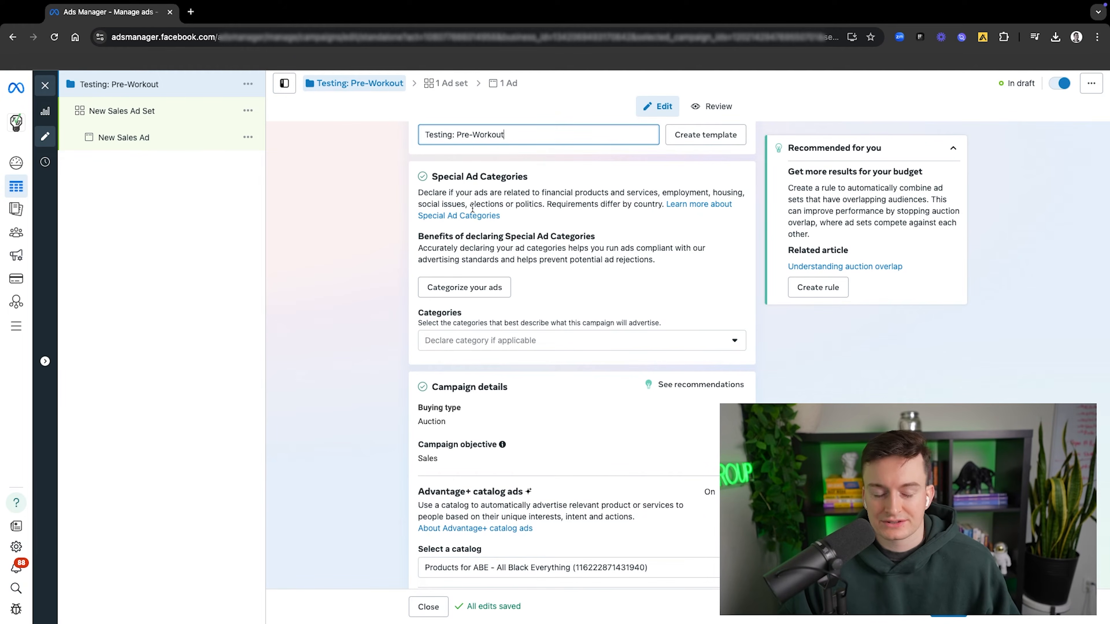
scroll(478, 215, "down", 1)
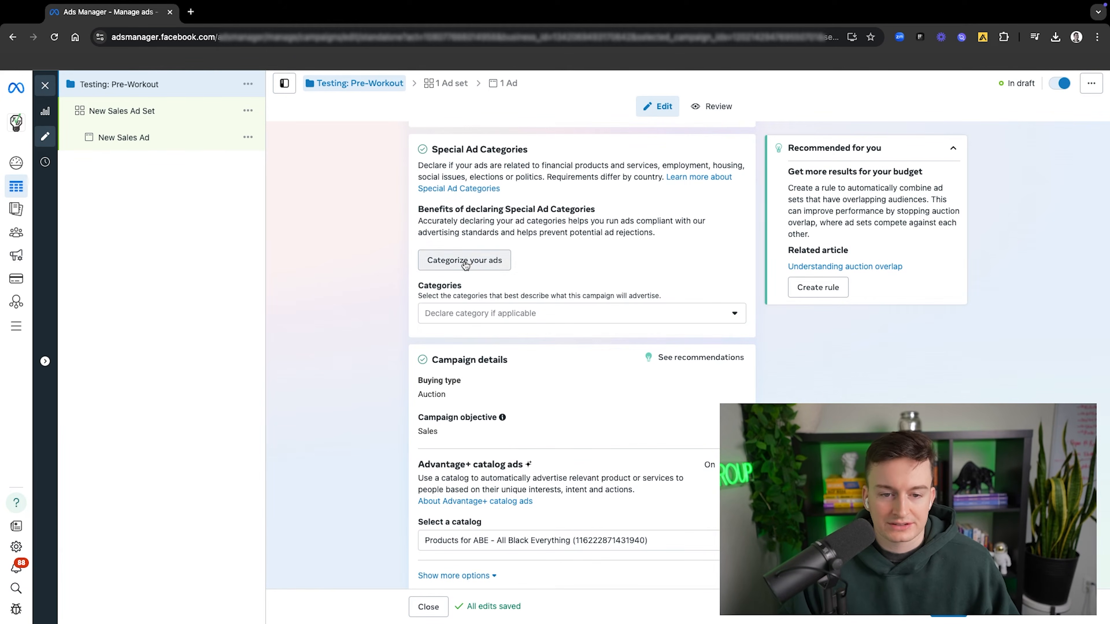
left_click(467, 312)
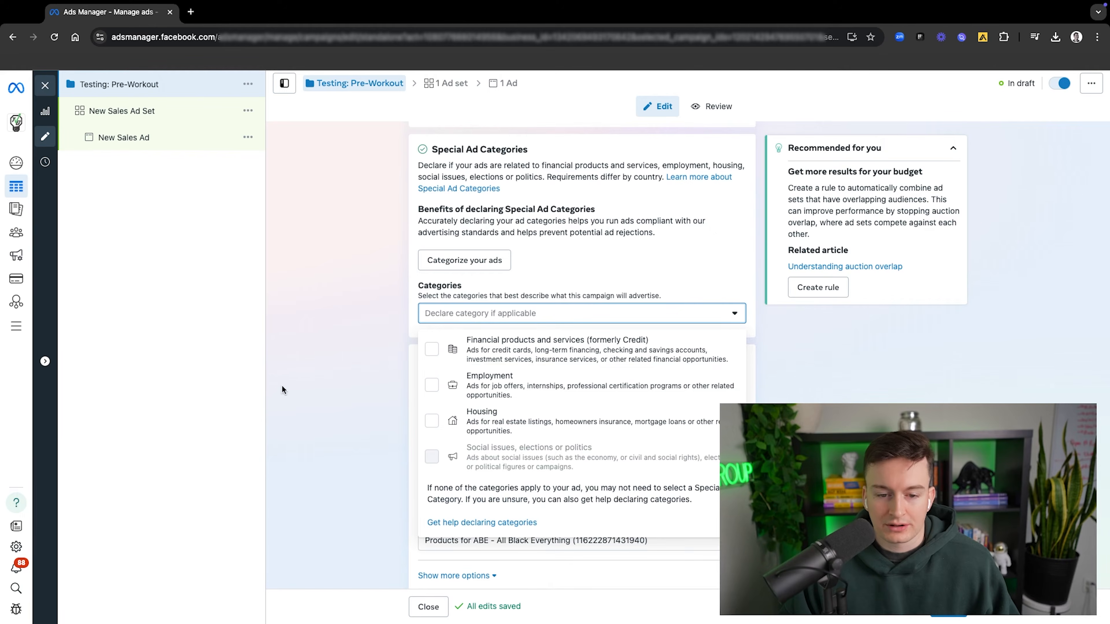
left_click(338, 337)
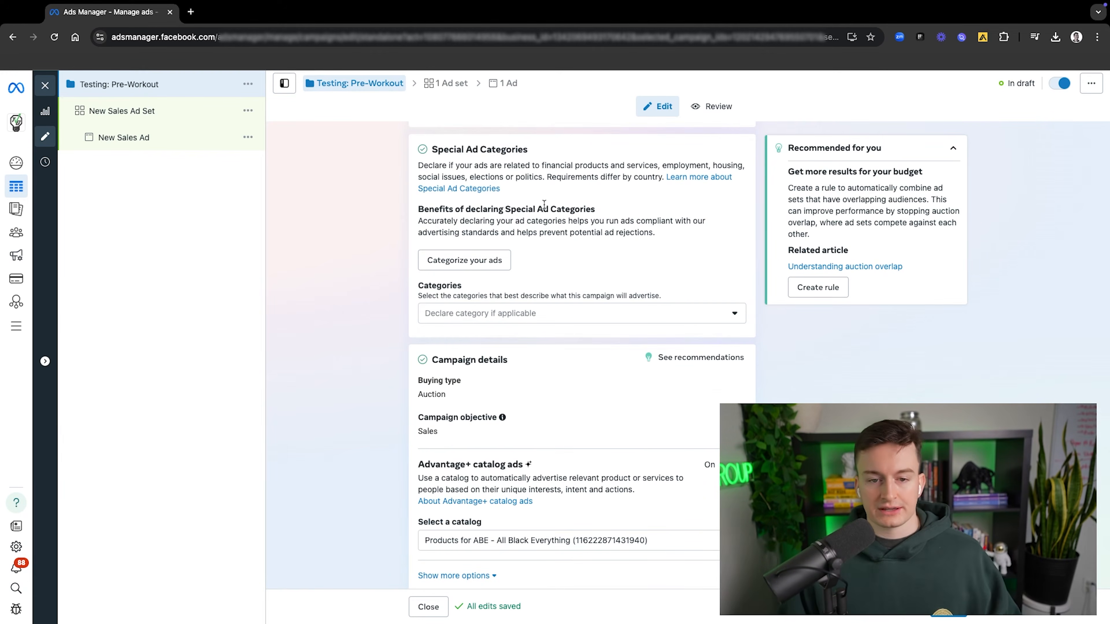
Step: Turn off Advantage+ catalog ads in the campaign details
scroll(519, 257, "down", 3)
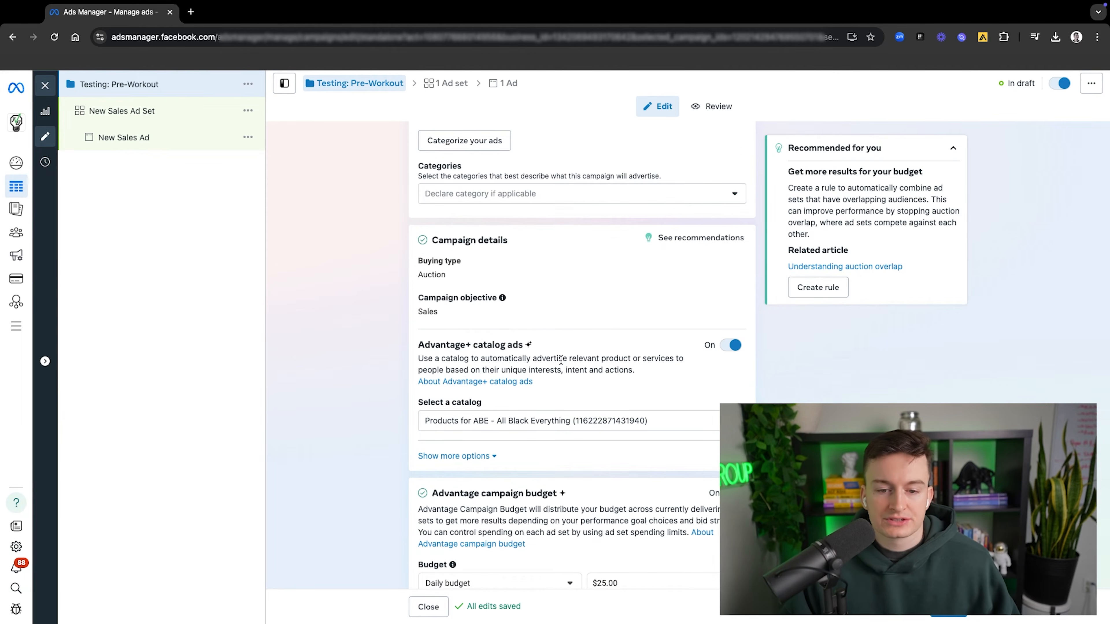
scroll(561, 359, "down", 1)
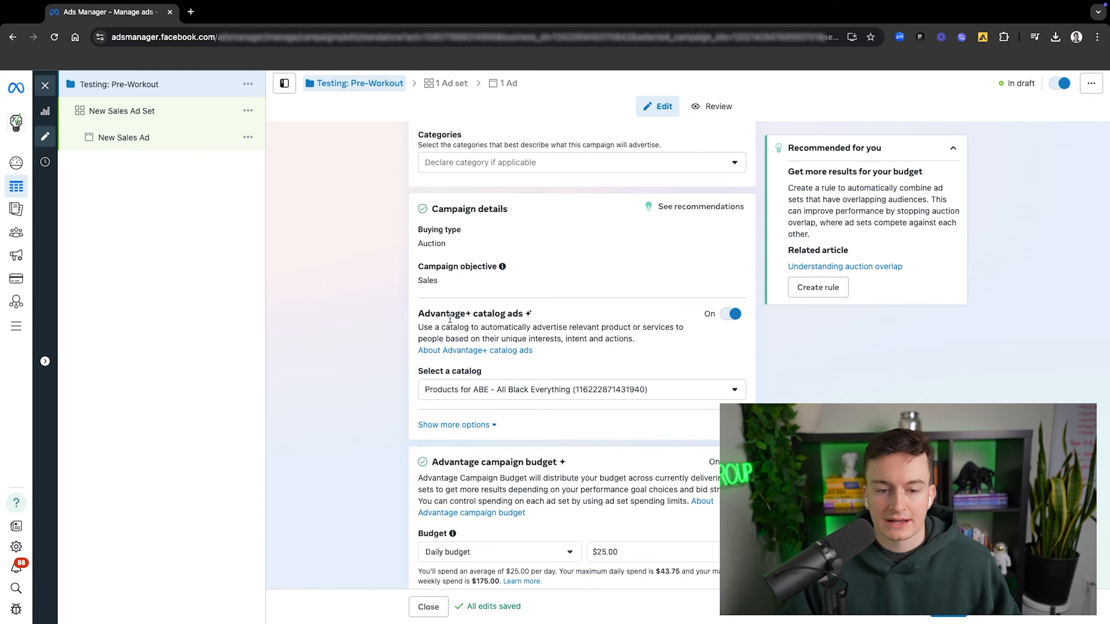
left_click_drag(424, 314, 462, 315)
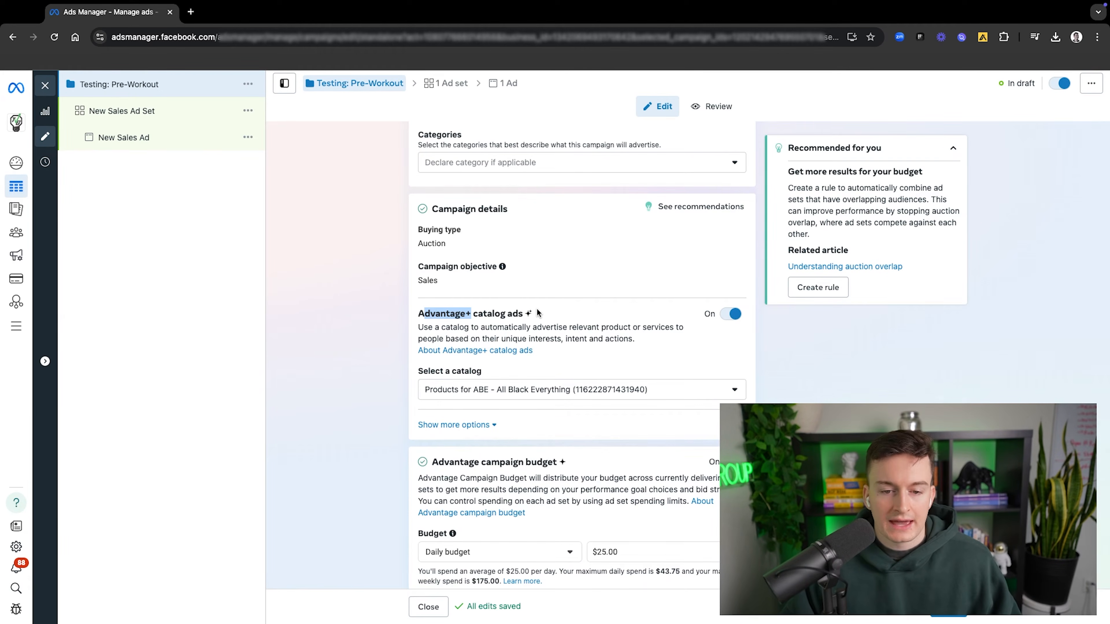
left_click(727, 313)
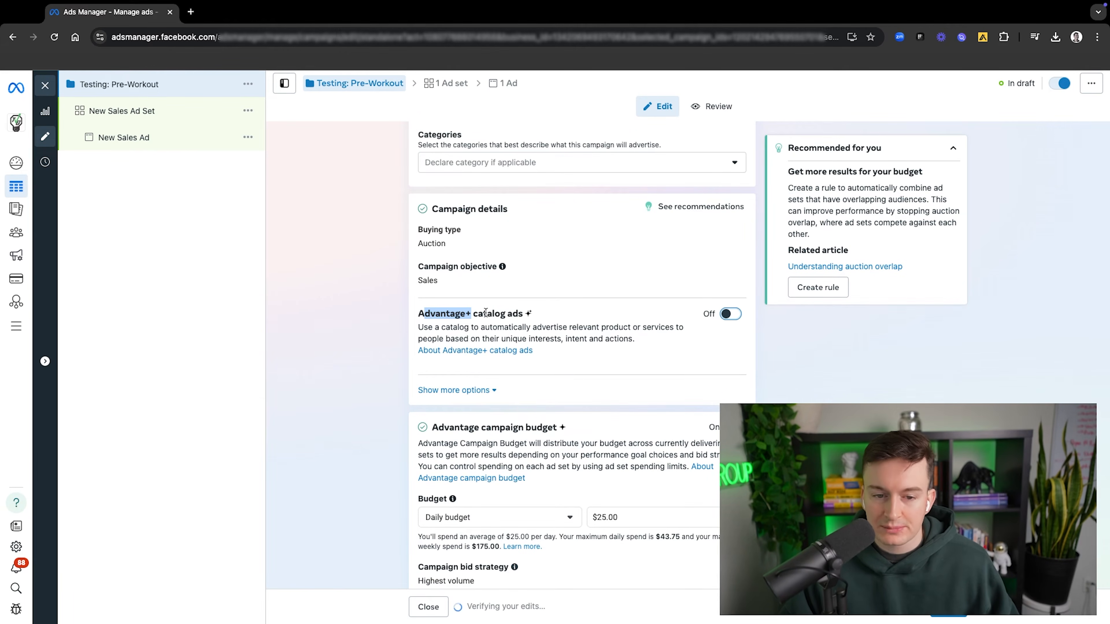
left_click(540, 315)
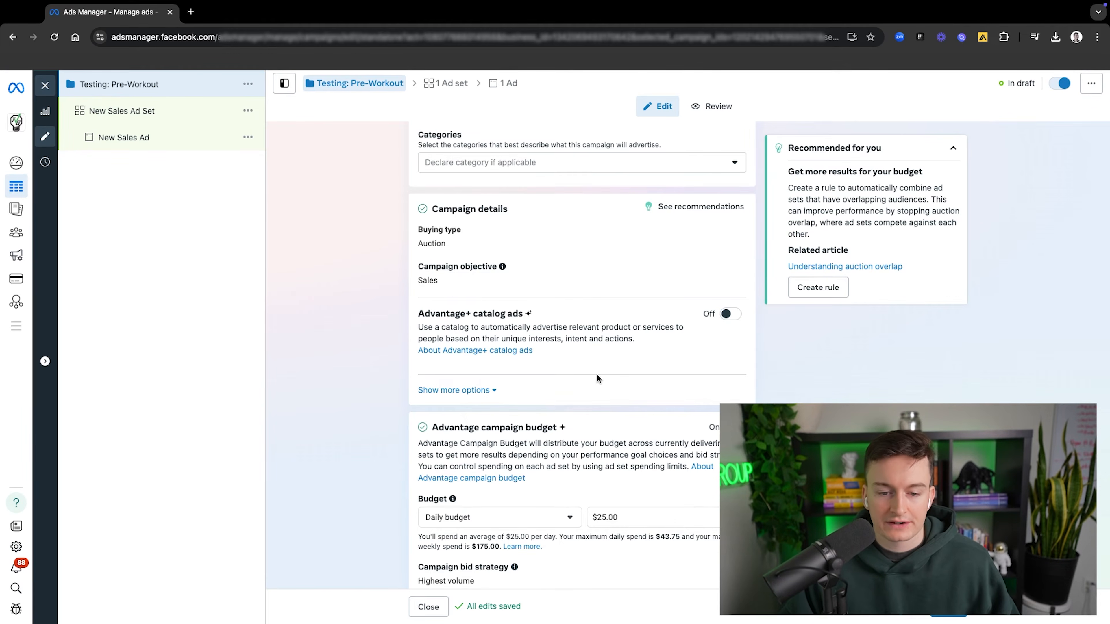
Step: Turn off the Advantage campaign budget so the budget is managed per ad set
scroll(598, 378, "down", 3)
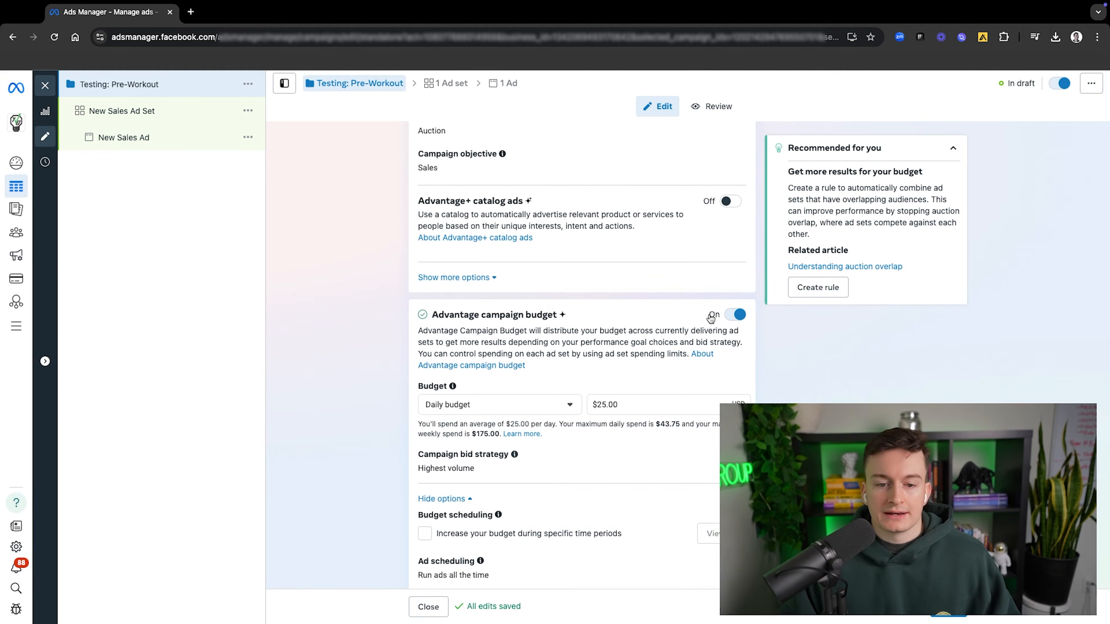
left_click(733, 315)
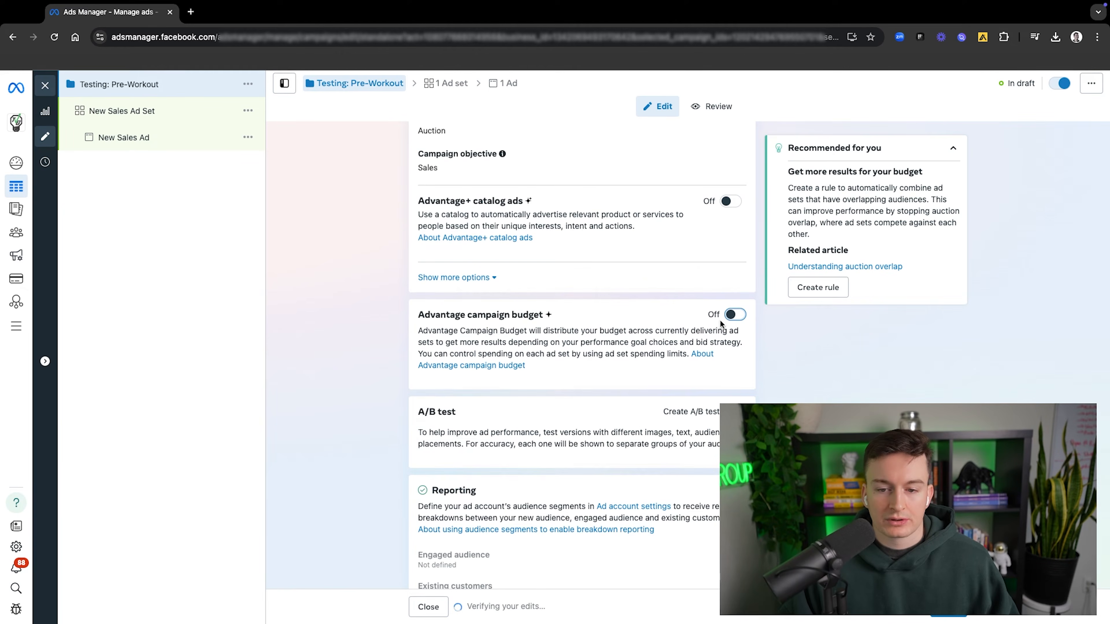
left_click(728, 318)
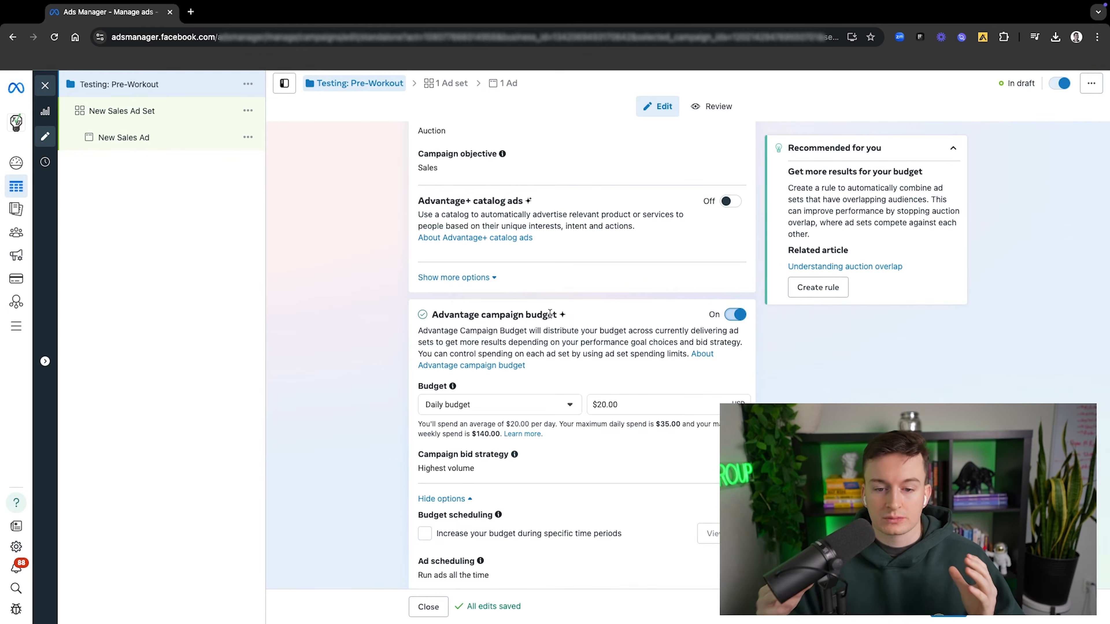
left_click(742, 321)
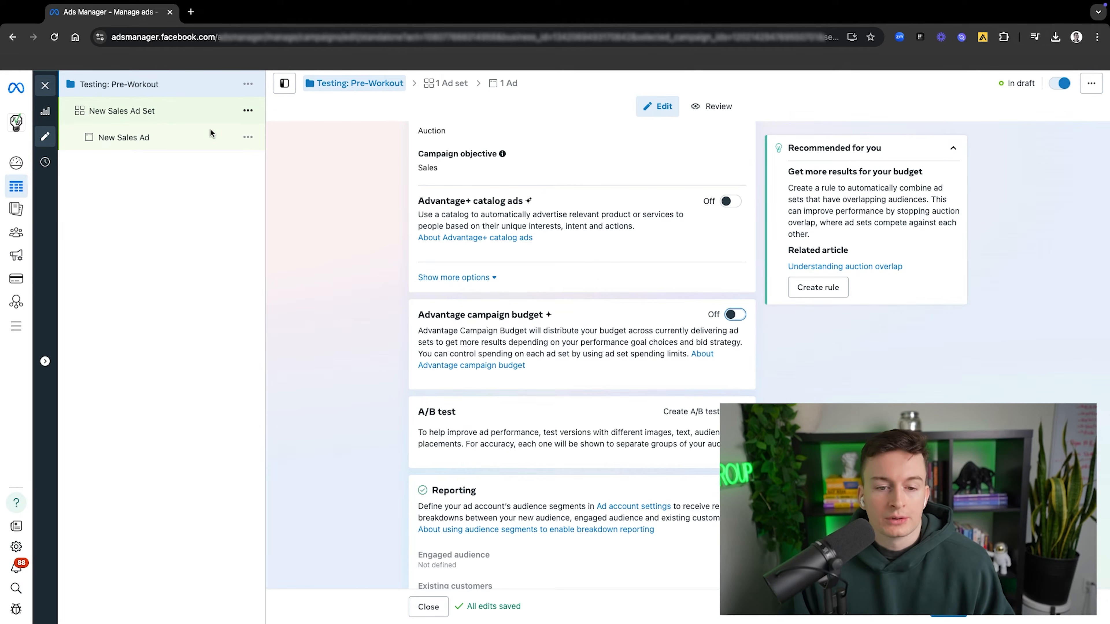
Step: Leave A/B test and reporting as they are and proceed to the new sales ad set's settings
scroll(615, 322, "down", 1)
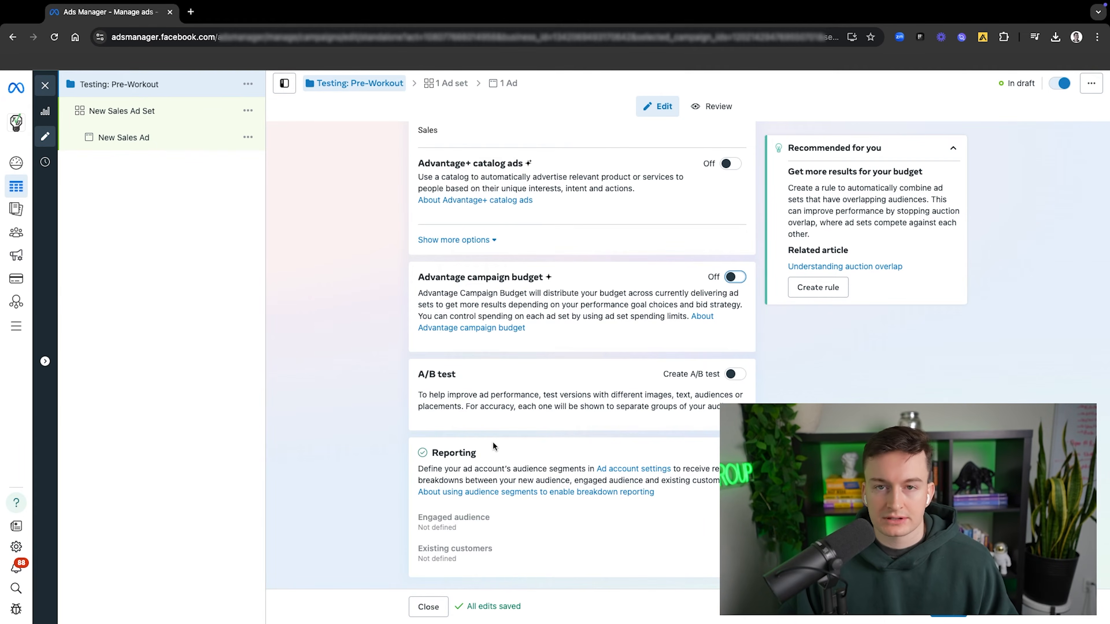
left_click(948, 608)
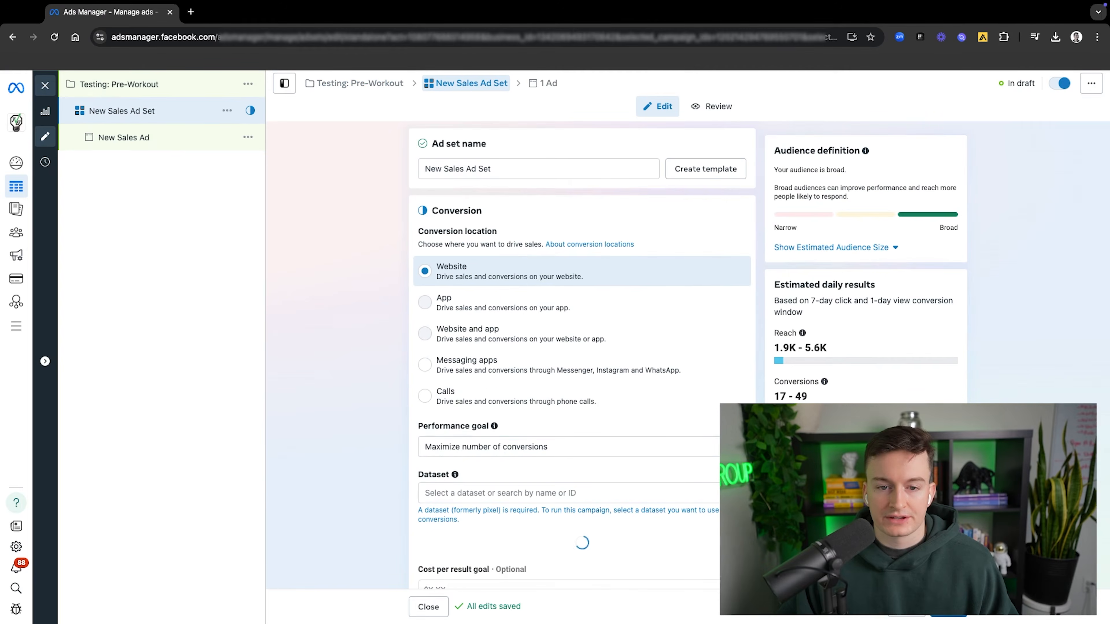
mouse_move(477, 369)
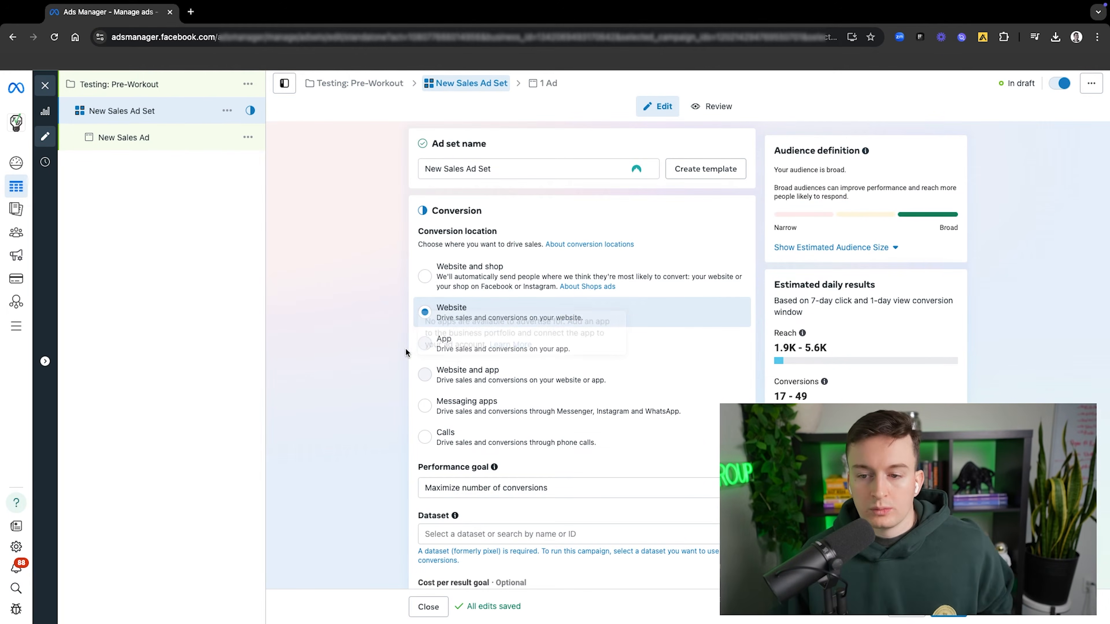
Step: Try Website and shop as the ad set's conversion location, and set it back to Website
scroll(399, 347, "down", 3)
scroll(415, 334, "up", 3)
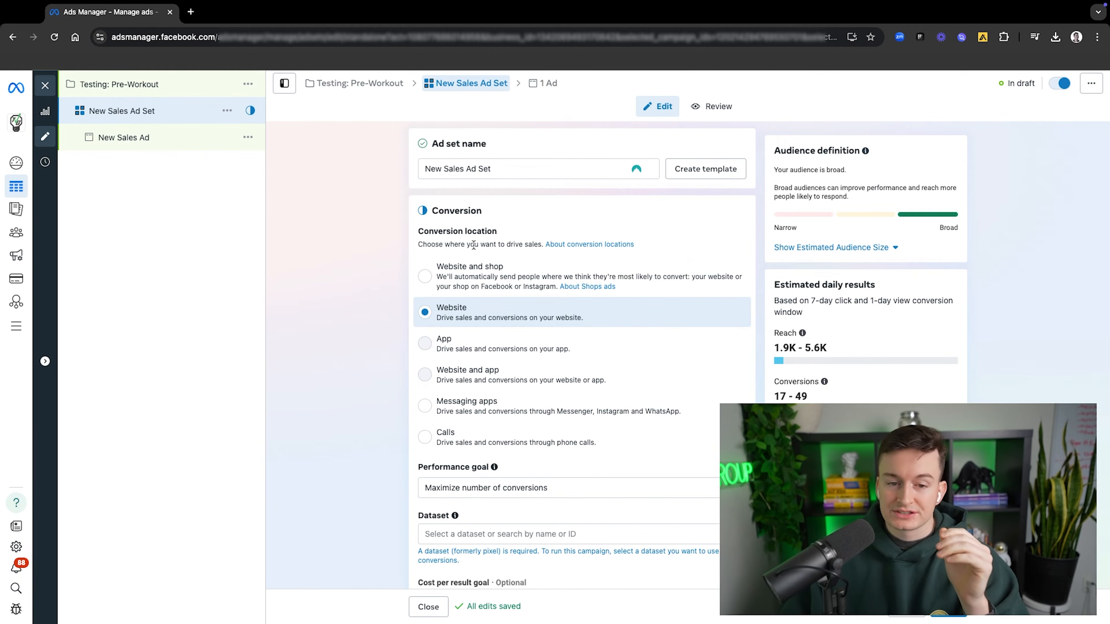
left_click(485, 273)
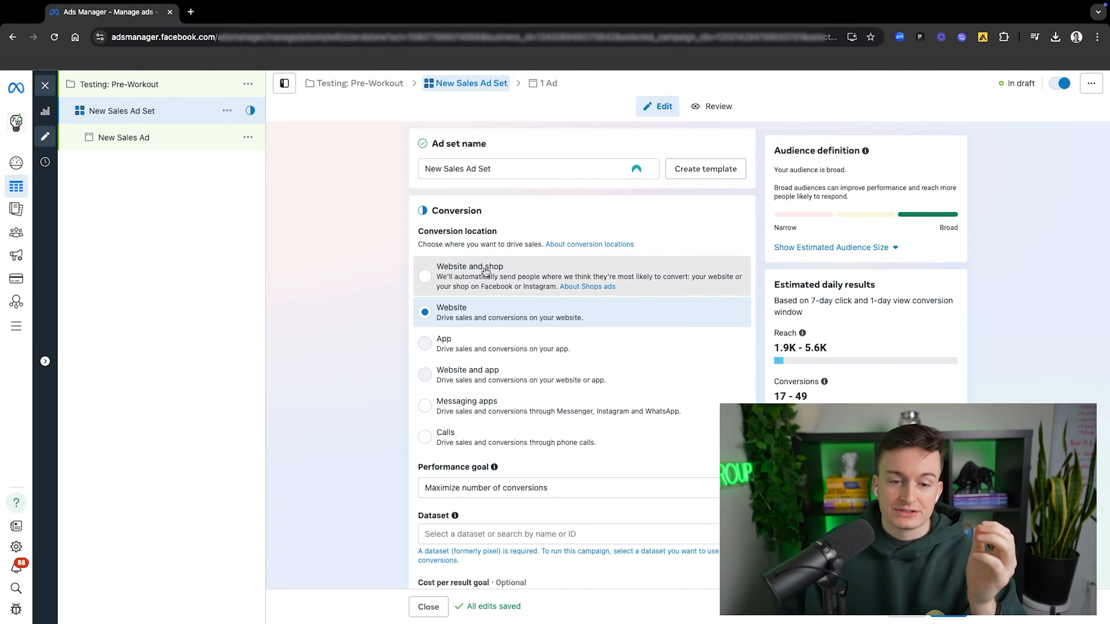
left_click(479, 315)
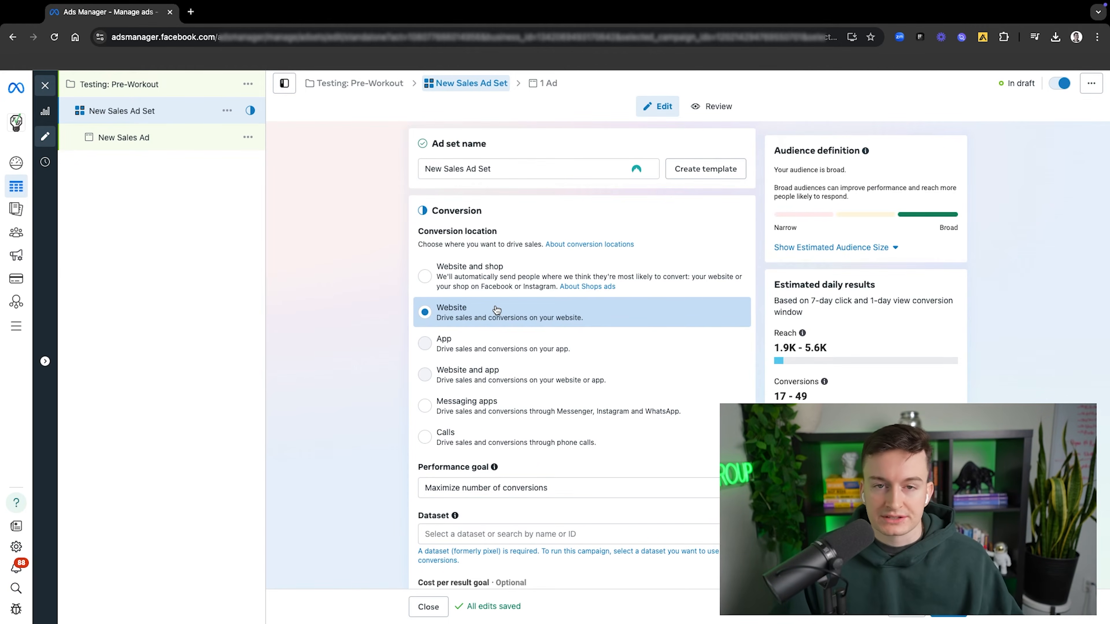
Step: Rename the new sales ad set as "Test 01: Broad - Pre-Workout 1"
triple_click(504, 169)
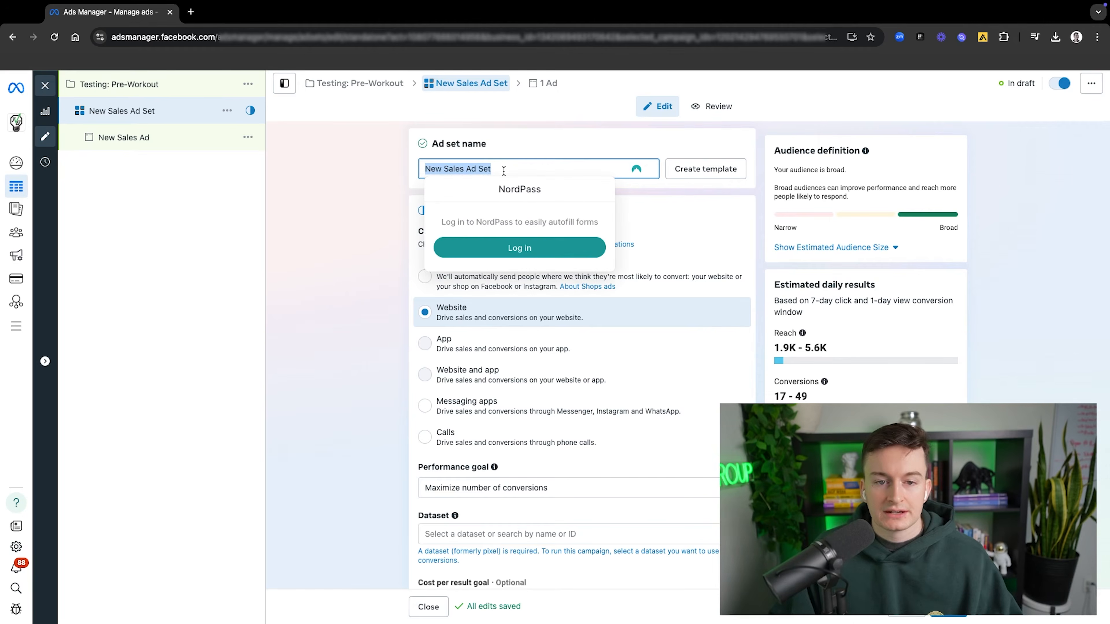
type("Test")
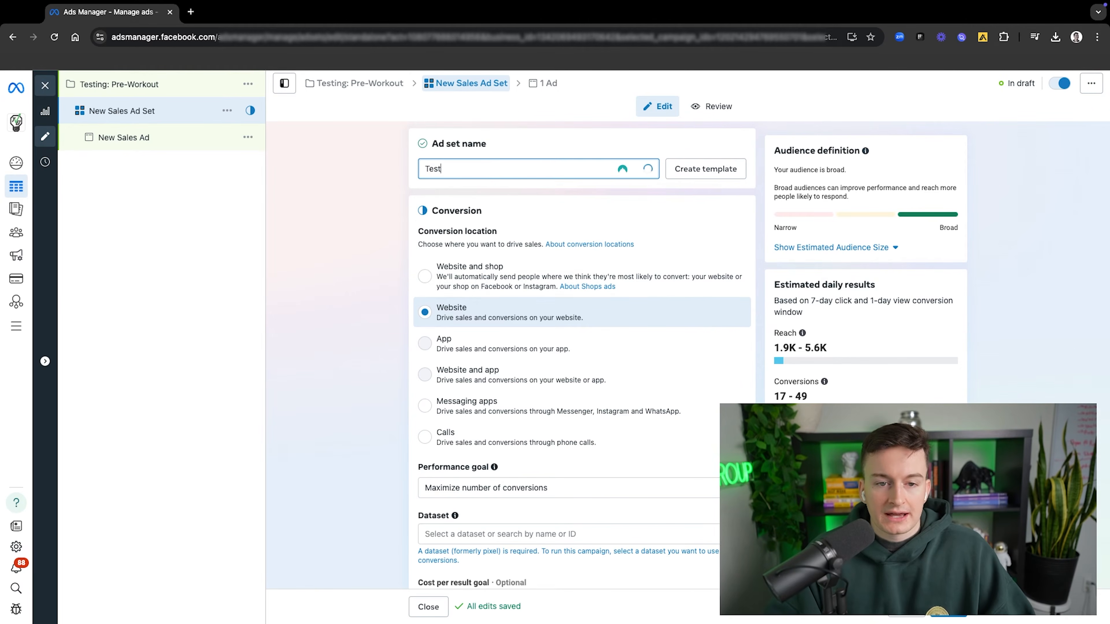
type(" 01:")
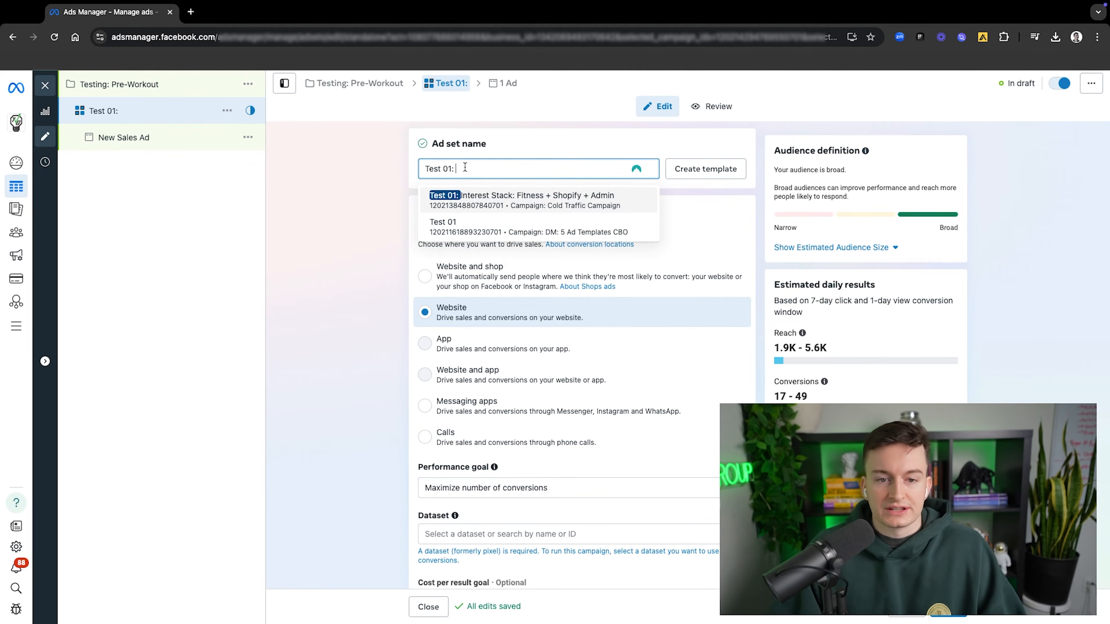
type("Broad")
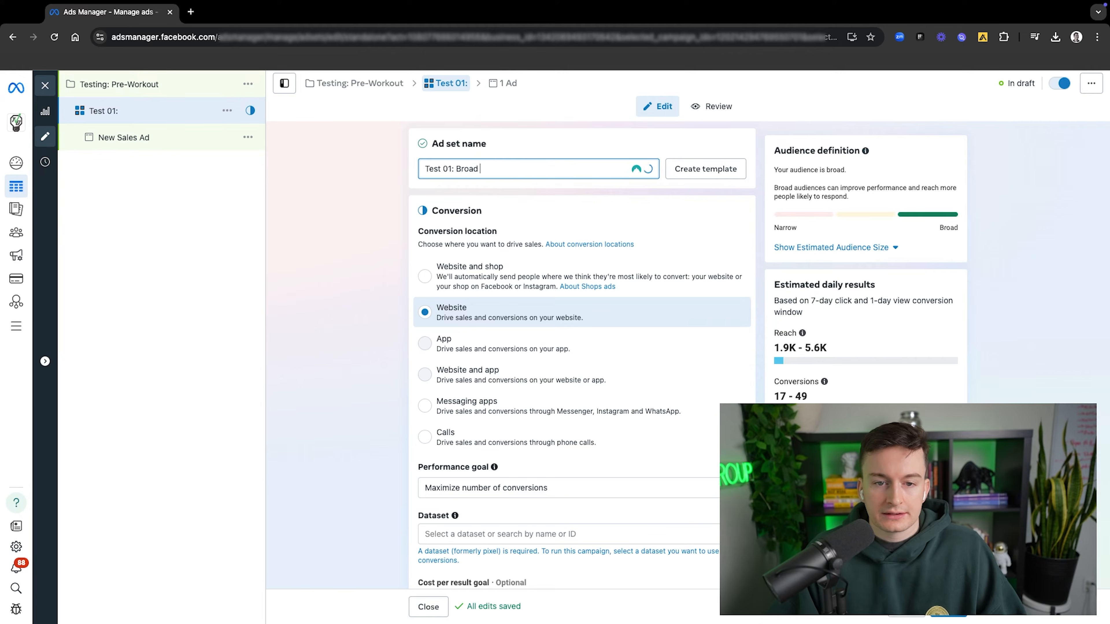
type(" - ")
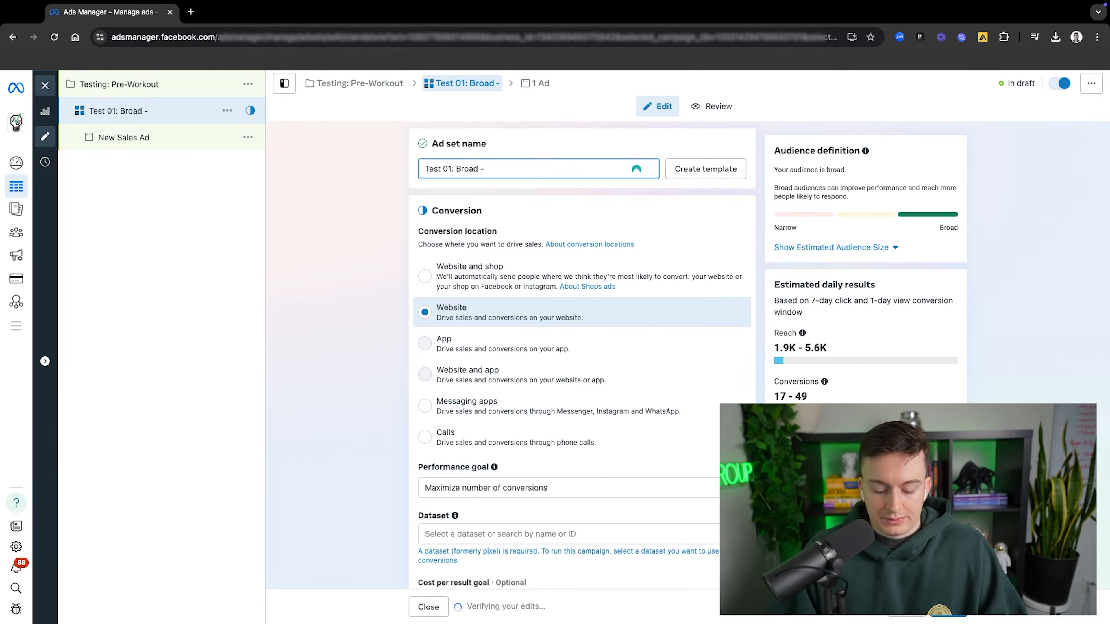
type("Pre-Workout 1")
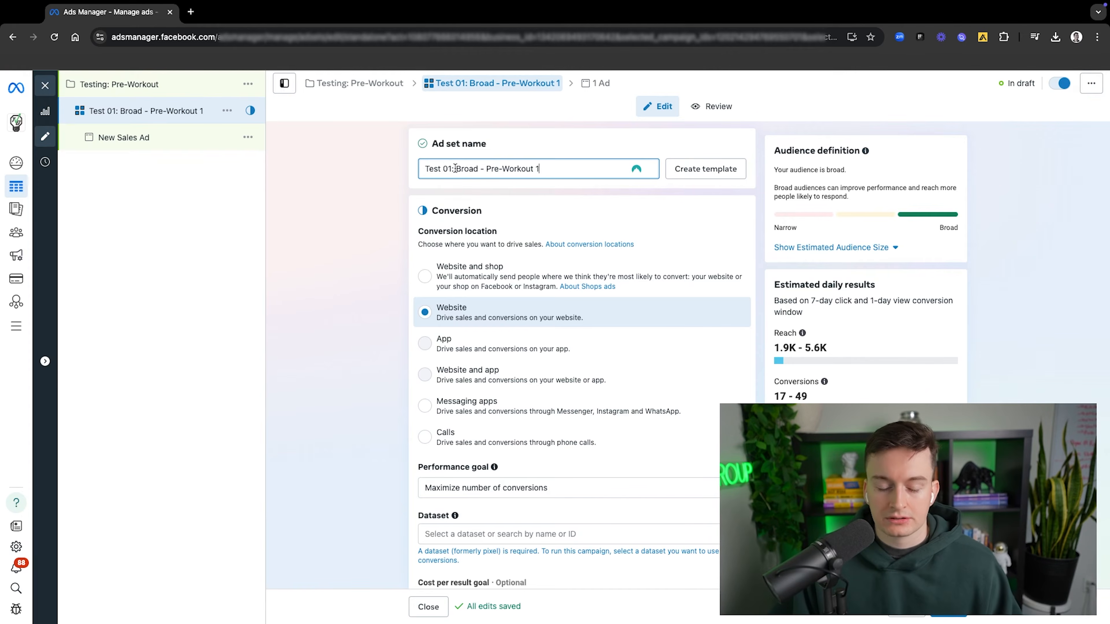
Step: Open the TVG - Paid Ads Hub spreadsheet in a new browser tab and examine the hypotheses in its Creative Workshop sheet
left_click(190, 13)
type("tvg pa")
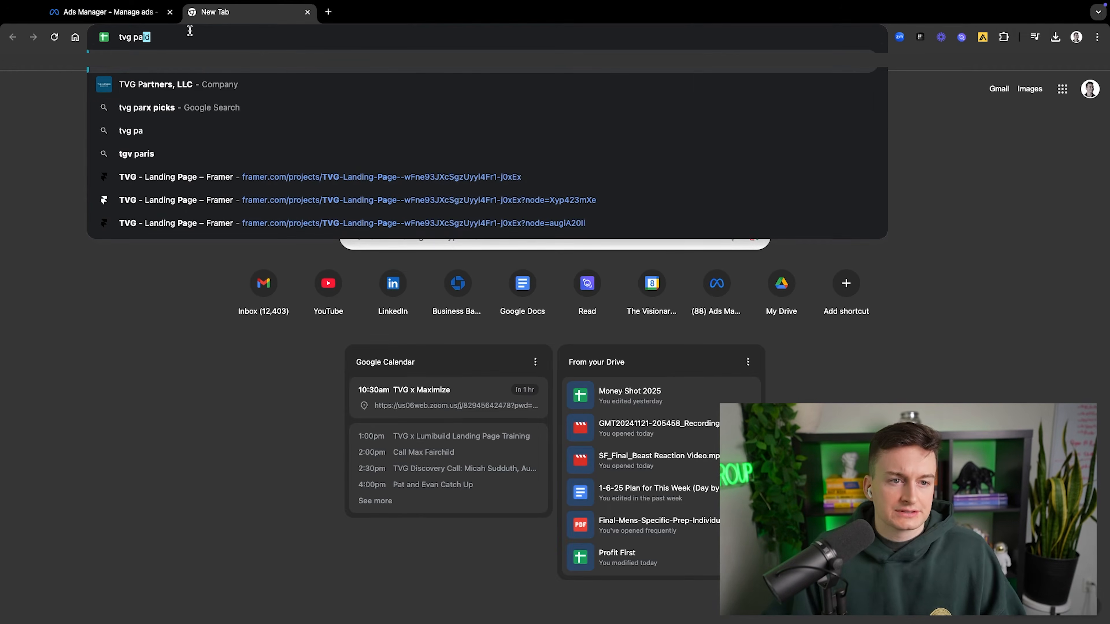
key("Return")
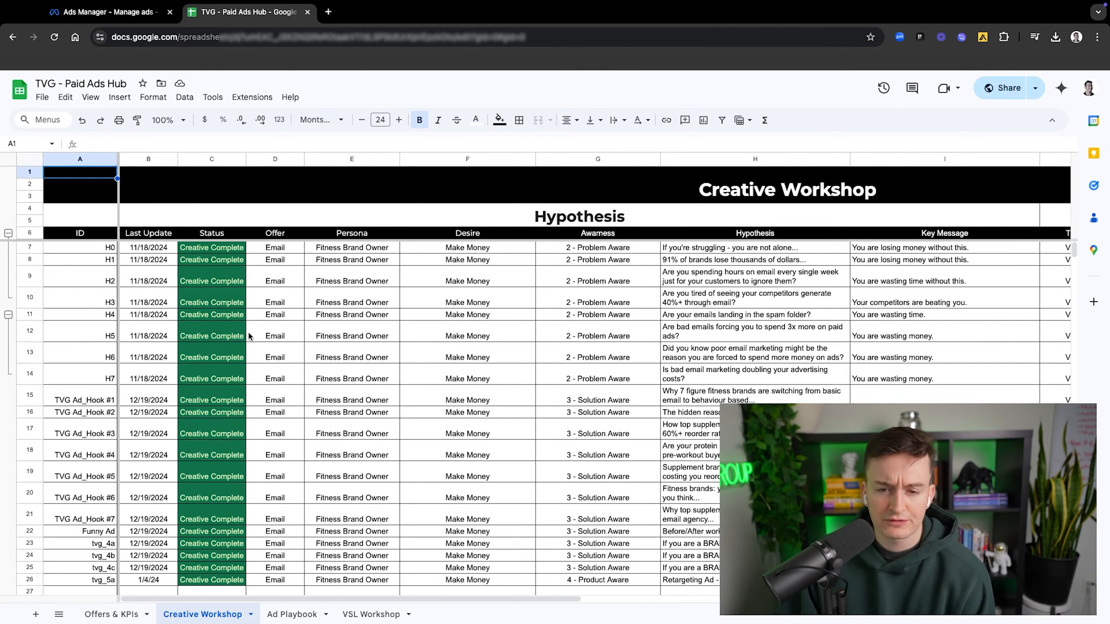
scroll(251, 340, "down", 1)
scroll(251, 341, "up", 1)
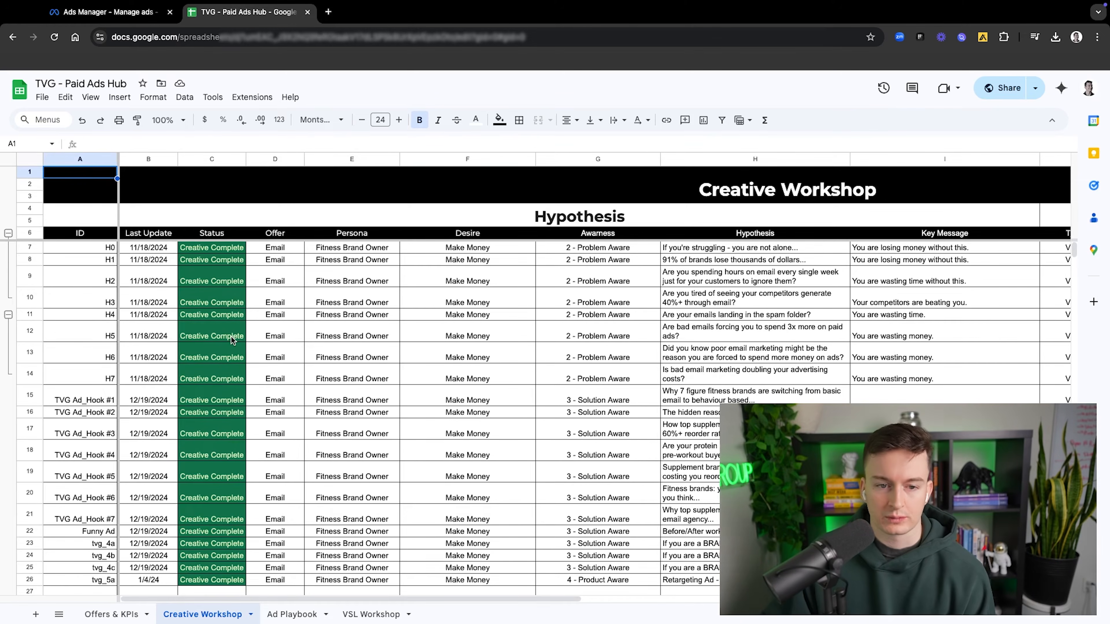
scroll(245, 437, "down", 3)
scroll(267, 568, "up", 3)
Step: Examine the Creative (link) column and preview the linked videos tvg_1.mp4 and tvg_1a.mp4
left_click_drag(272, 601, 596, 584)
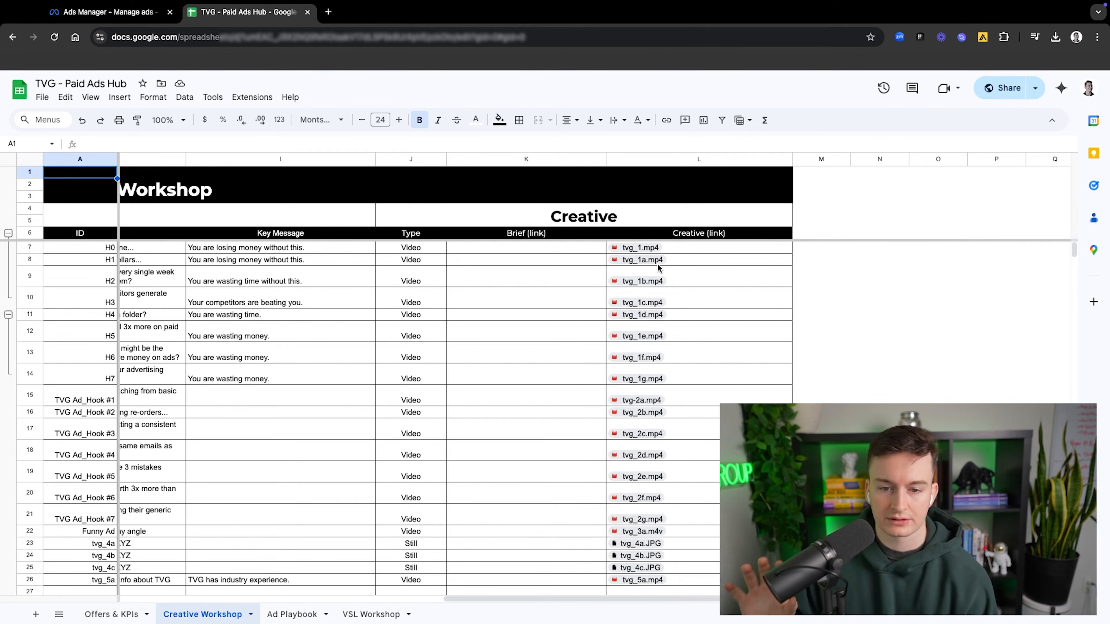
left_click(691, 248)
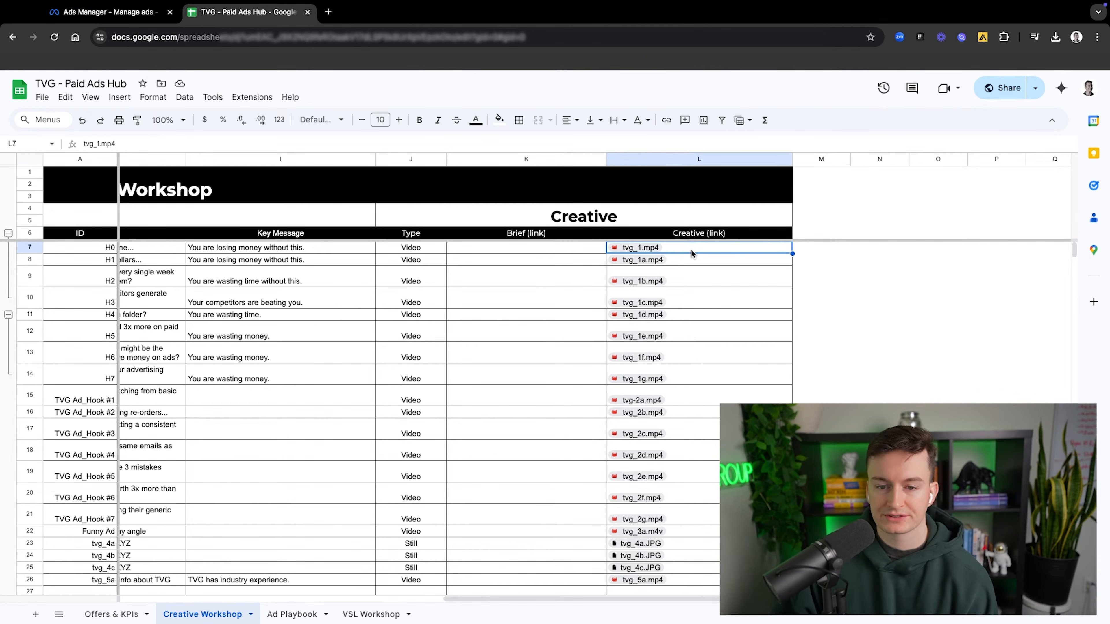
mouse_move(636, 253)
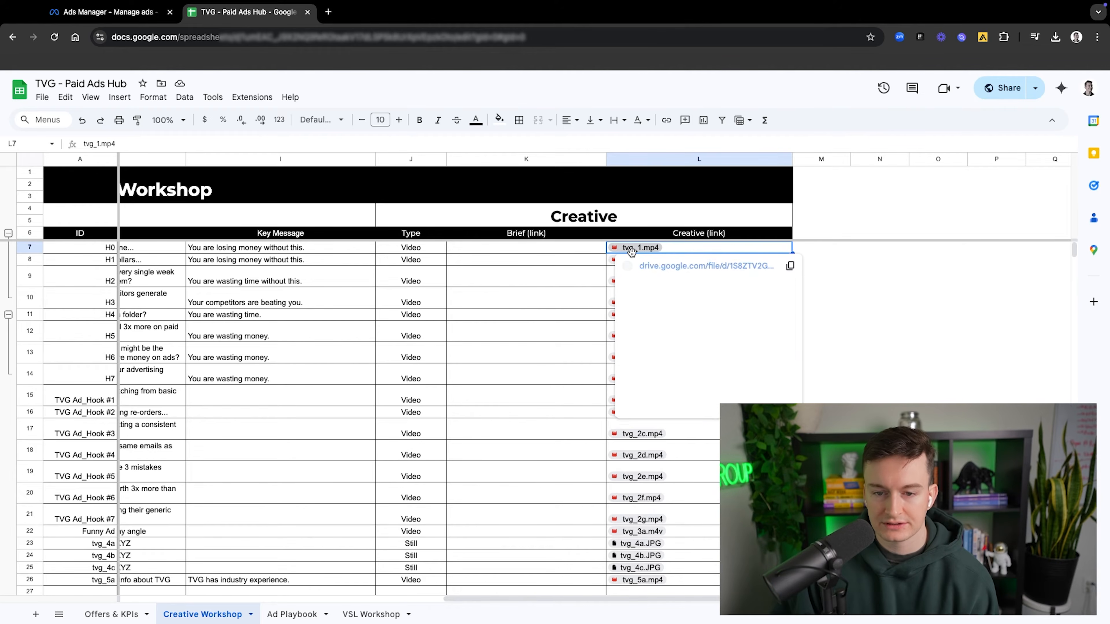
left_click(511, 281)
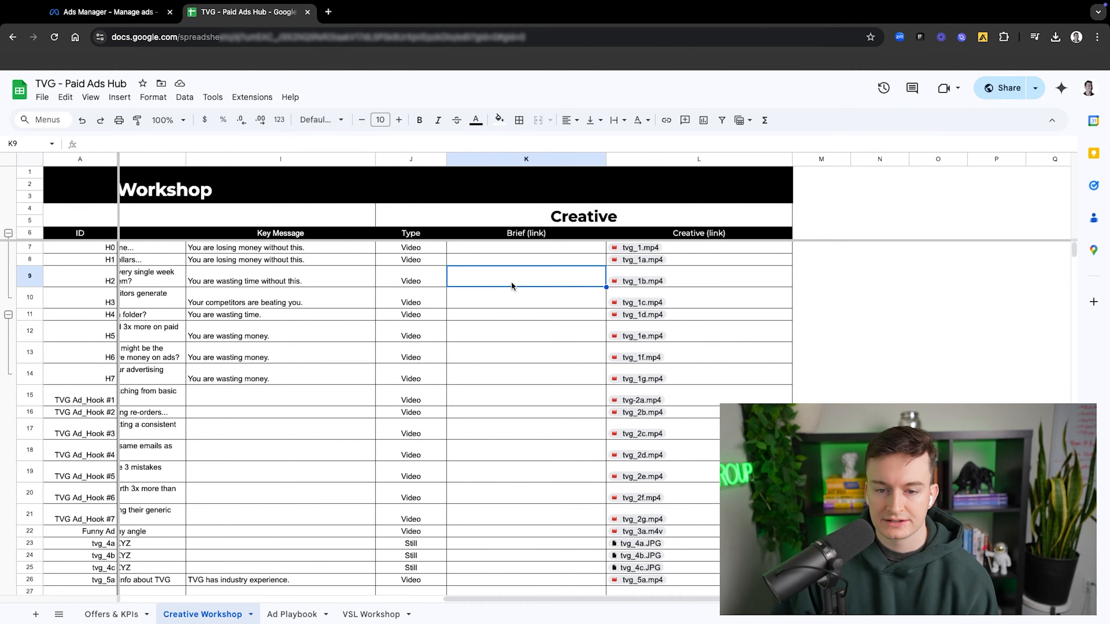
left_click(705, 263)
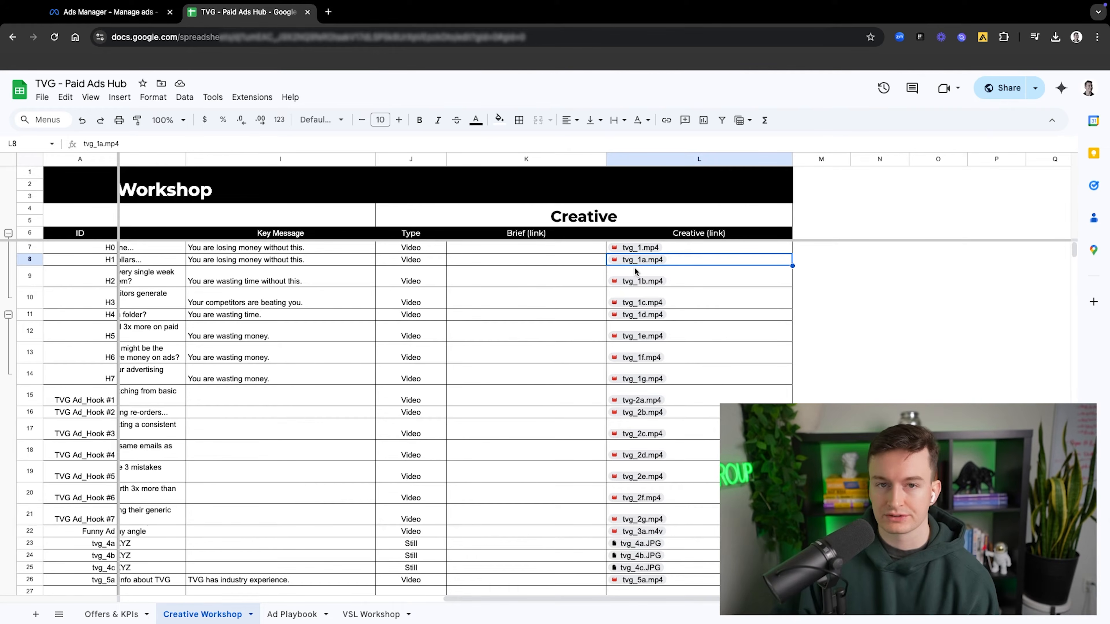
left_click(628, 264)
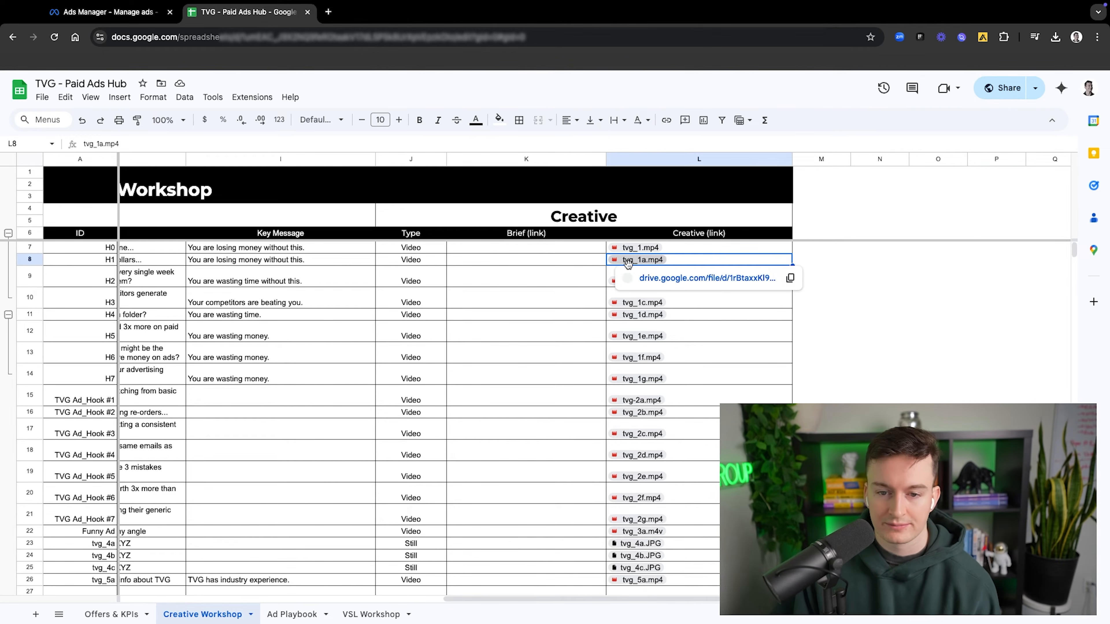
left_click(588, 270)
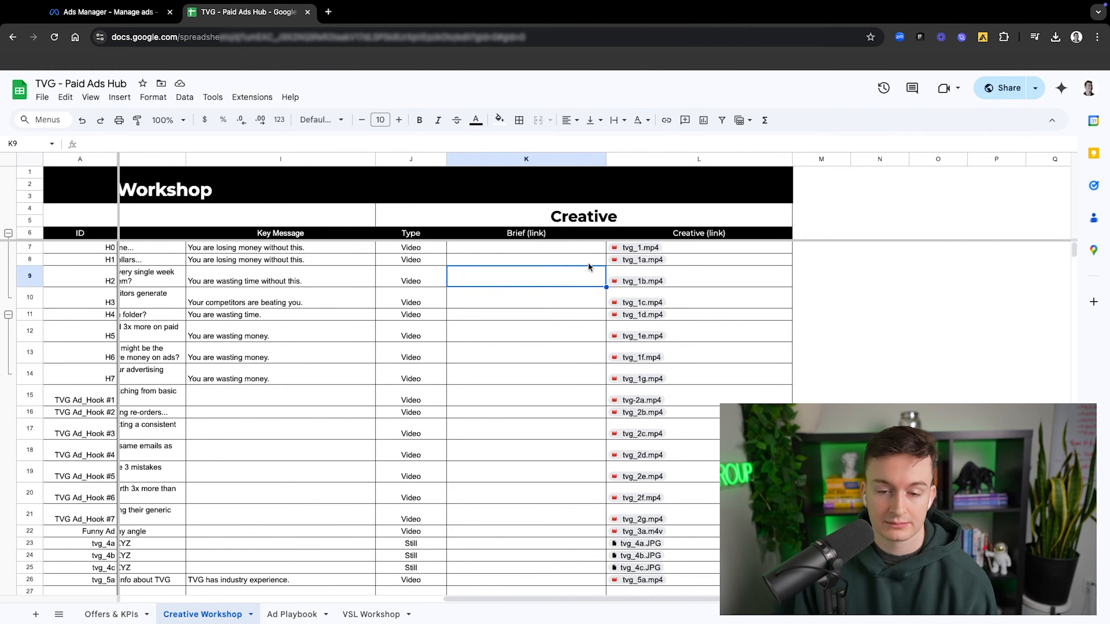
left_click(588, 264)
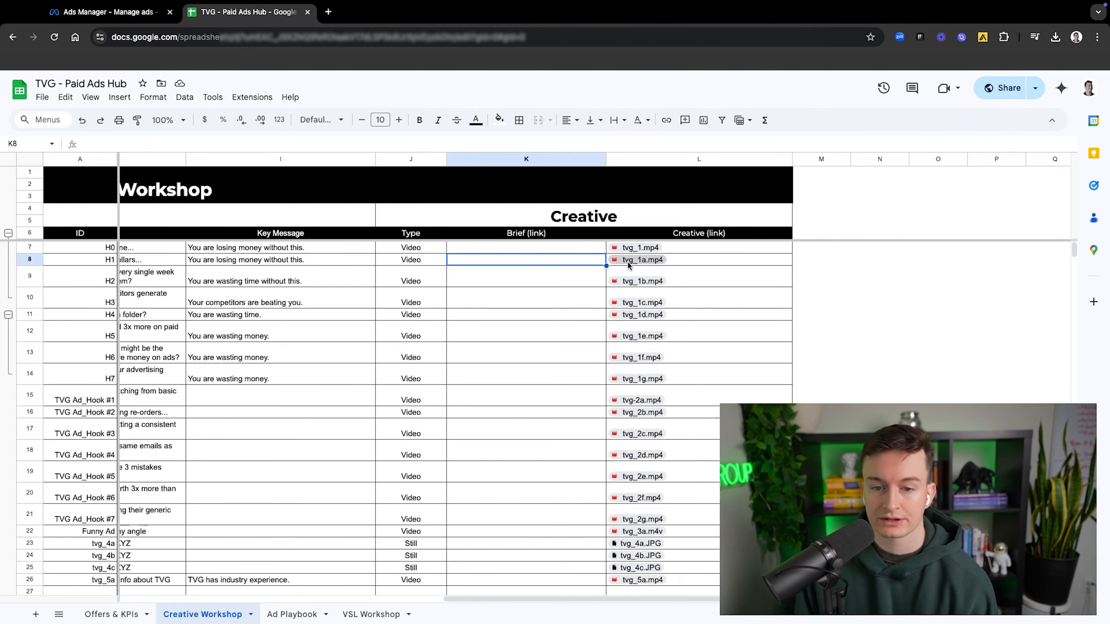
mouse_move(631, 265)
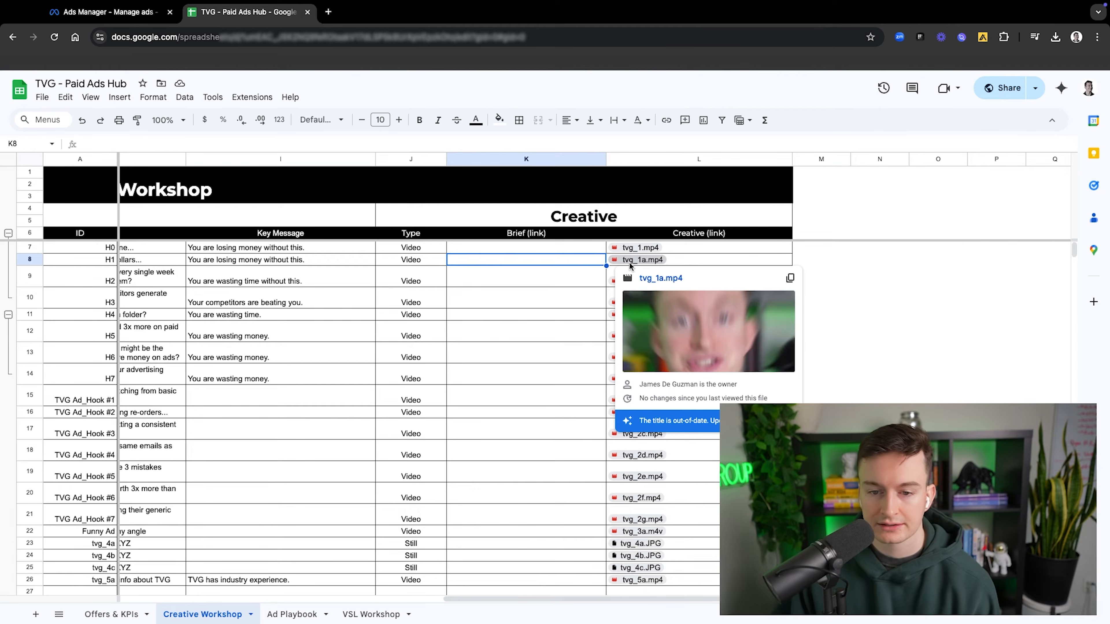
left_click(595, 267)
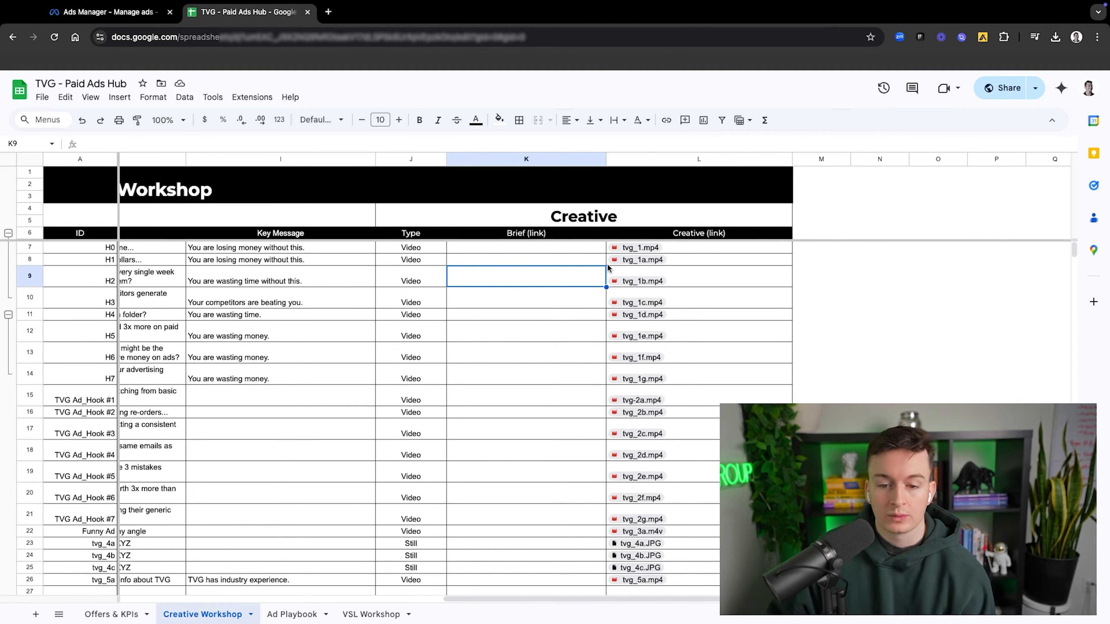
Step: Examine the first batch of creatives from tvg_1.mp4 to tvg_1g.mp4, highlighting the whole group and the lettered variations
left_click_drag(692, 245, 682, 377)
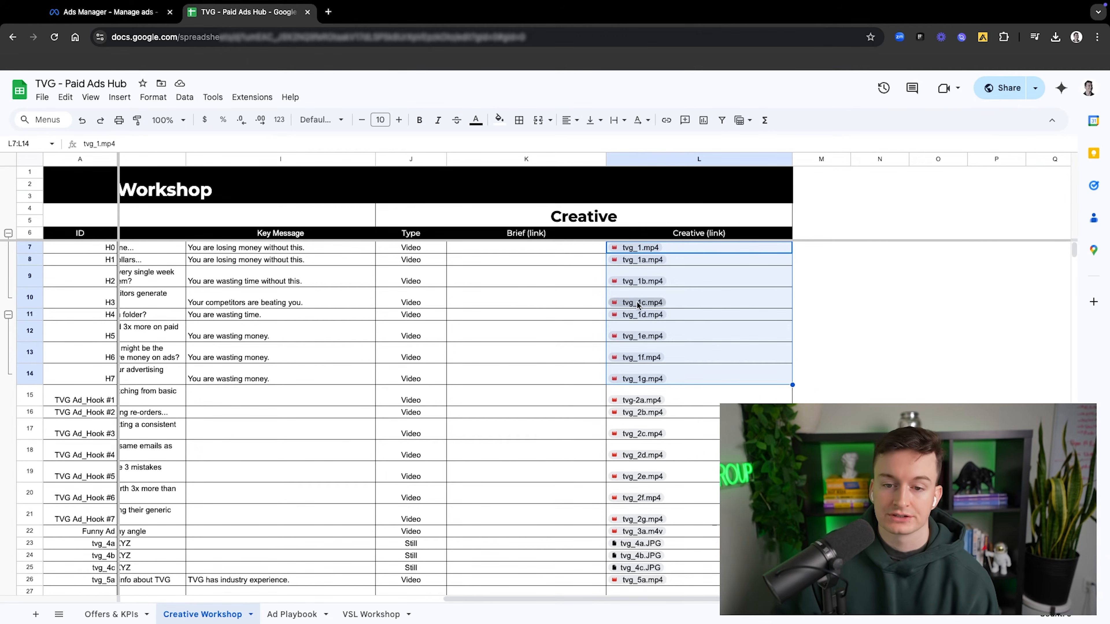
mouse_move(645, 285)
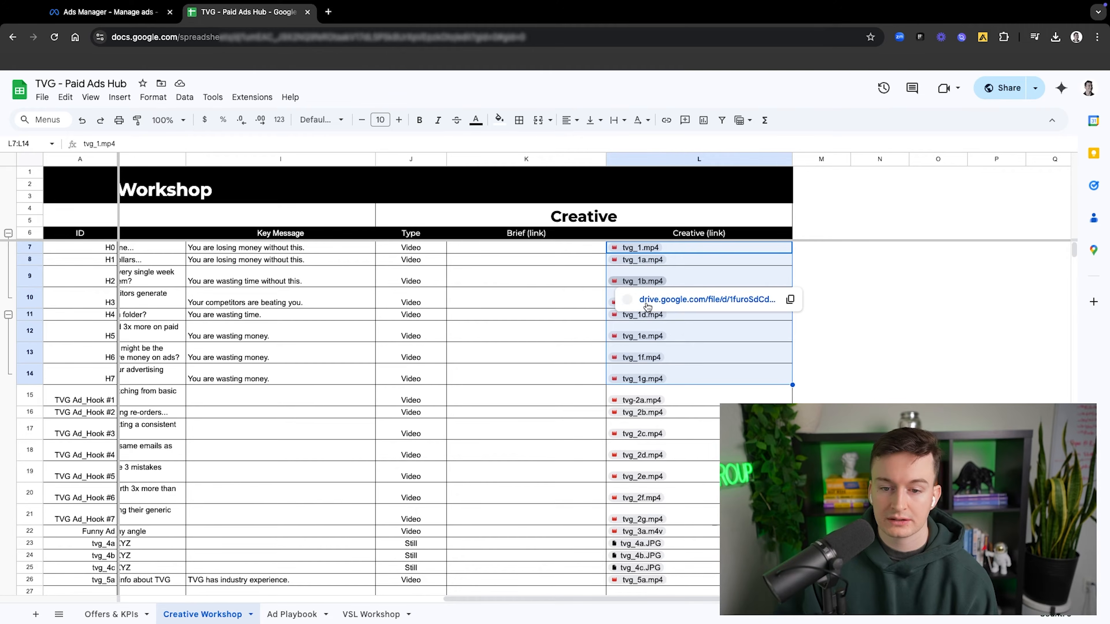
left_click(570, 348)
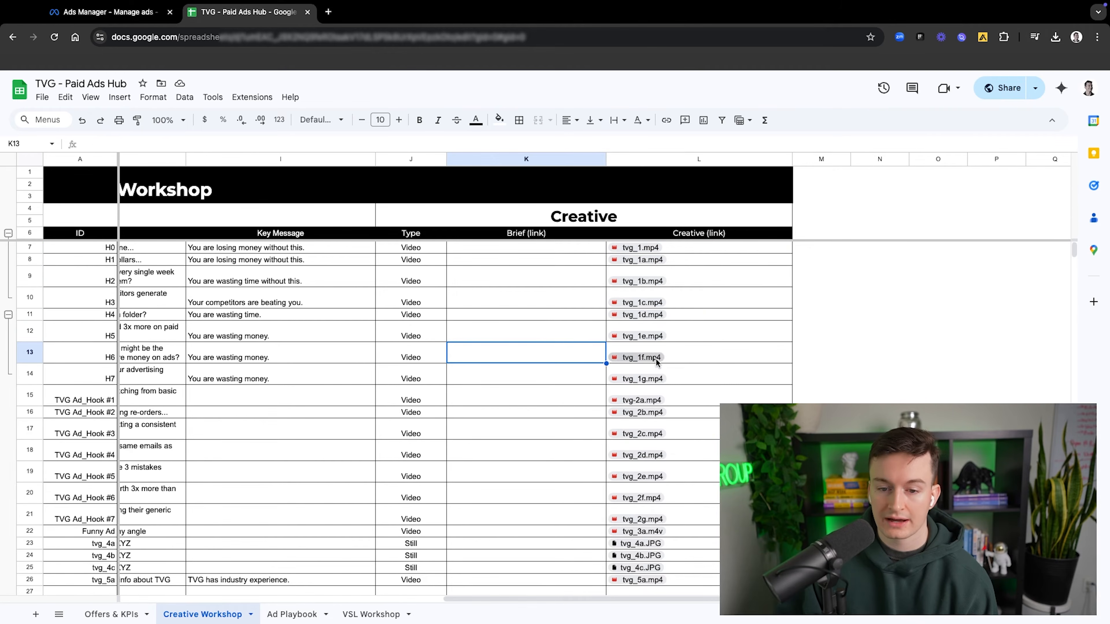
left_click(694, 284)
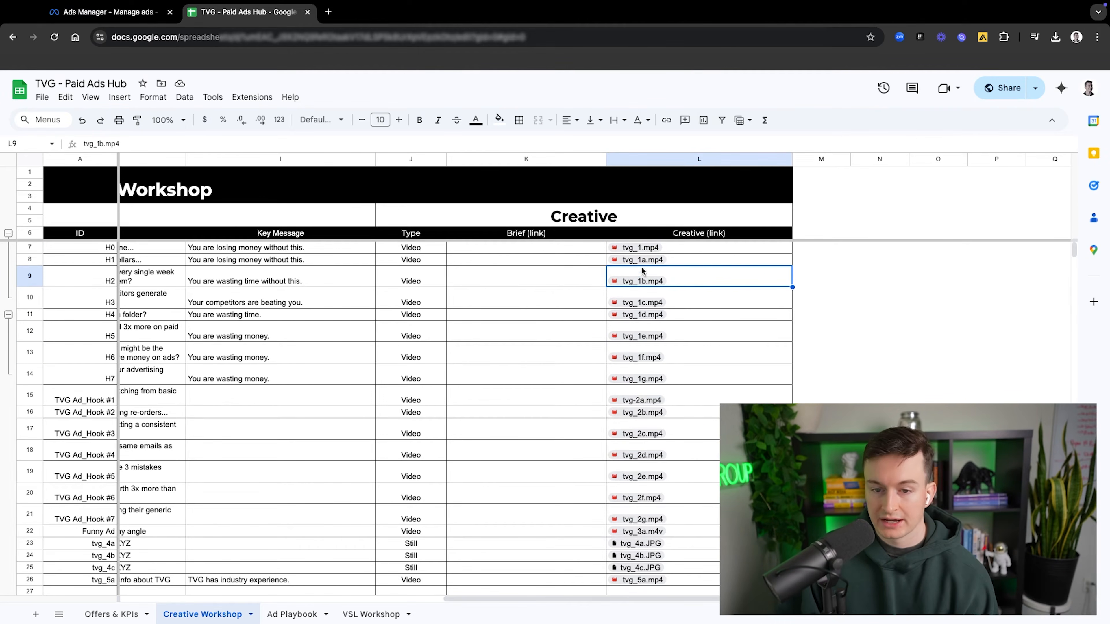
left_click_drag(678, 260, 677, 379)
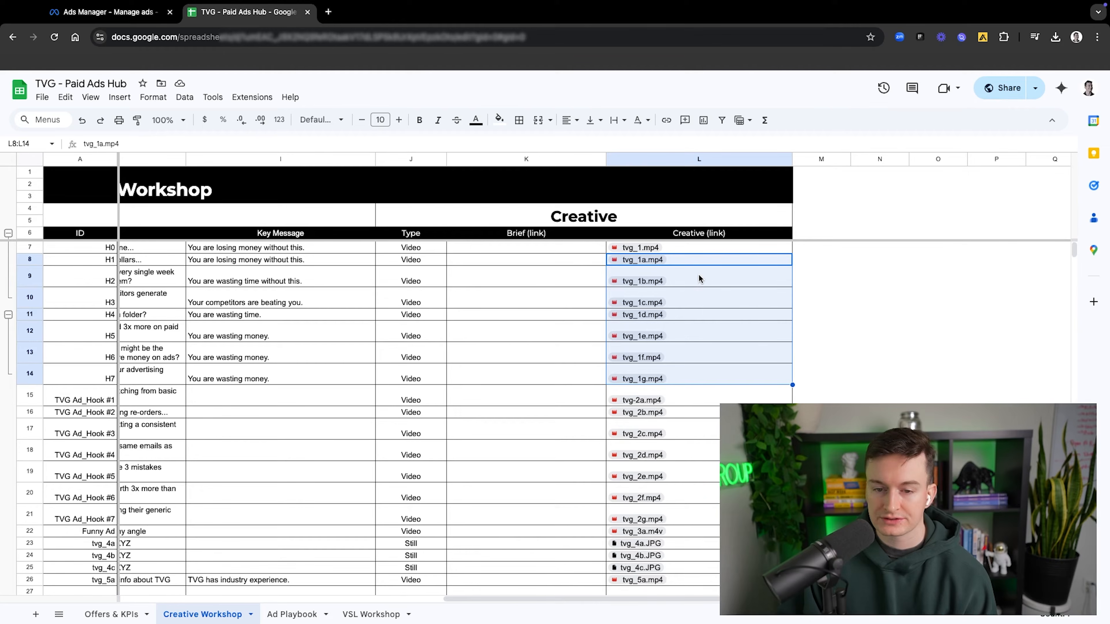
left_click(575, 262)
left_click_drag(633, 260, 687, 359)
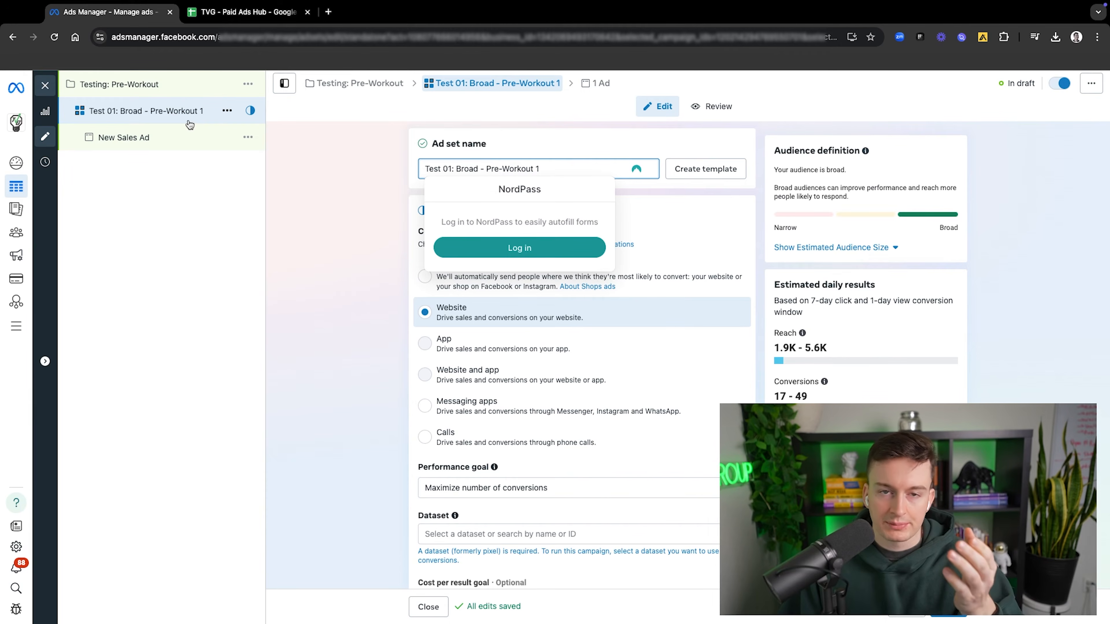
left_click(403, 149)
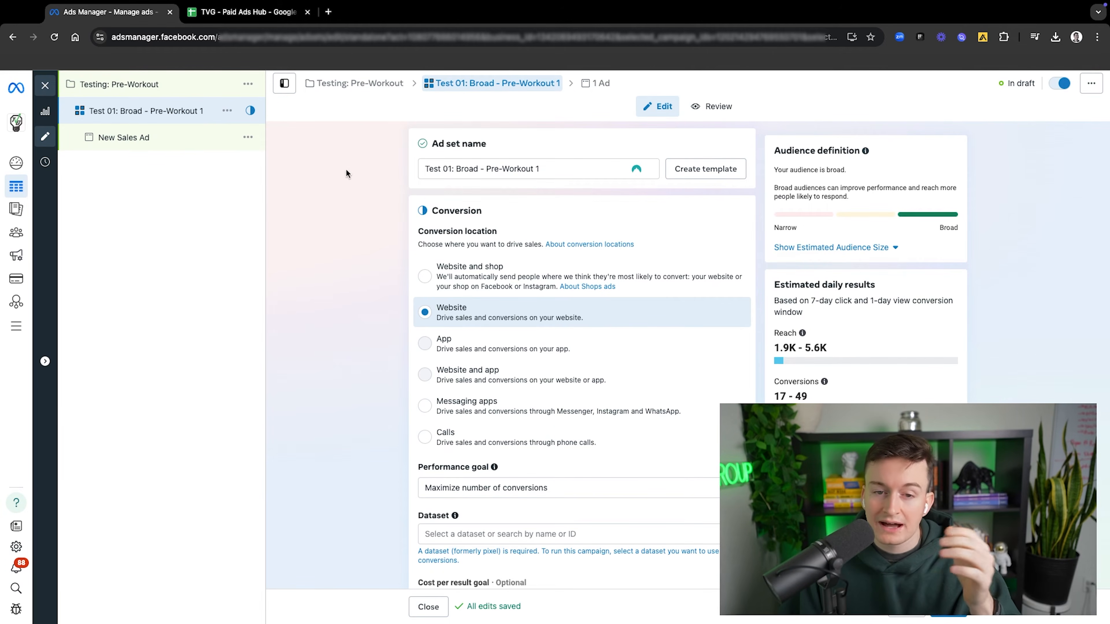
left_click(545, 166)
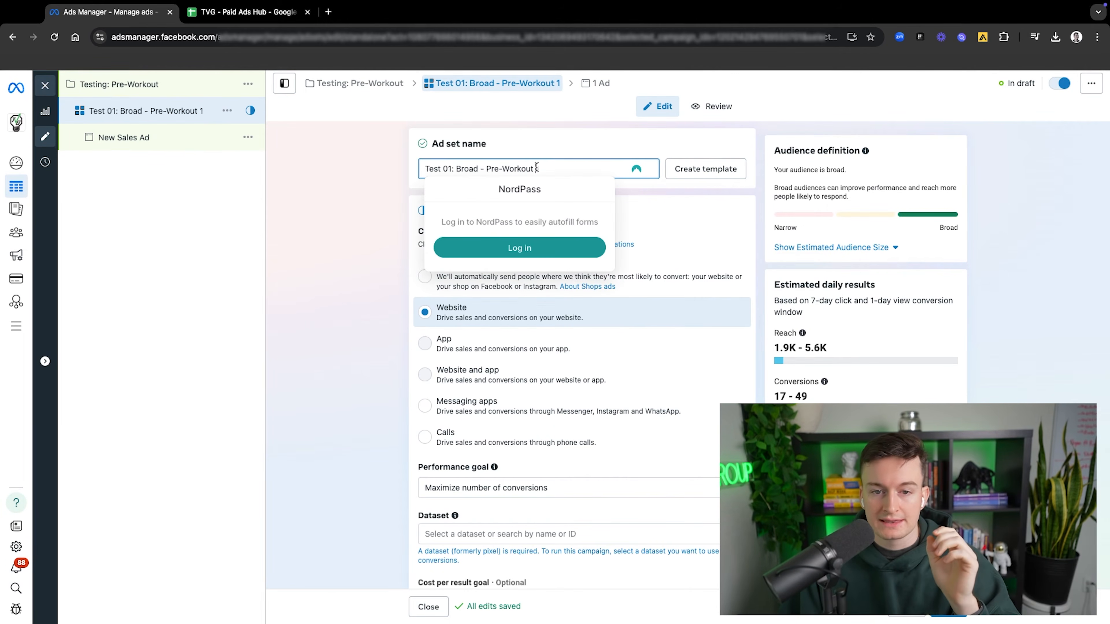
left_click(533, 152)
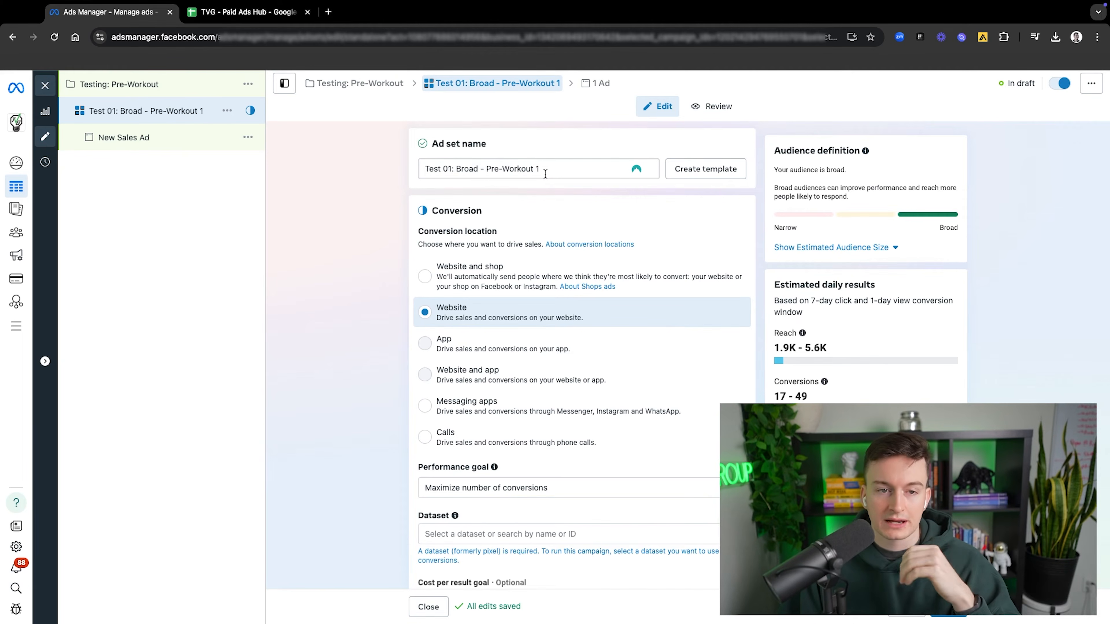
left_click(544, 173)
left_click(534, 141)
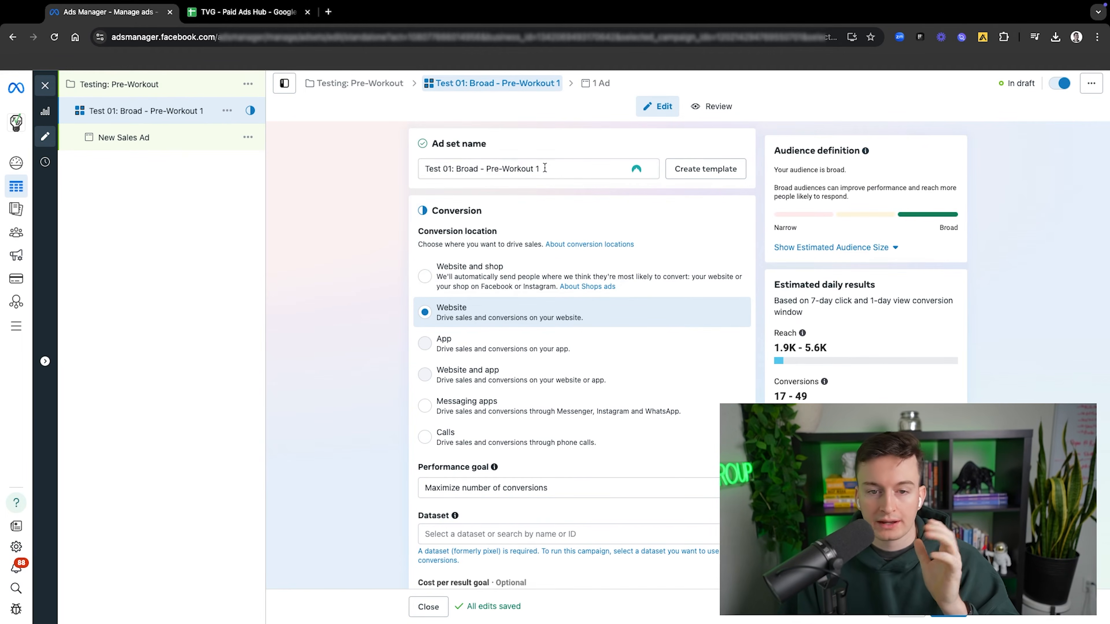
left_click(544, 168)
left_click(541, 145)
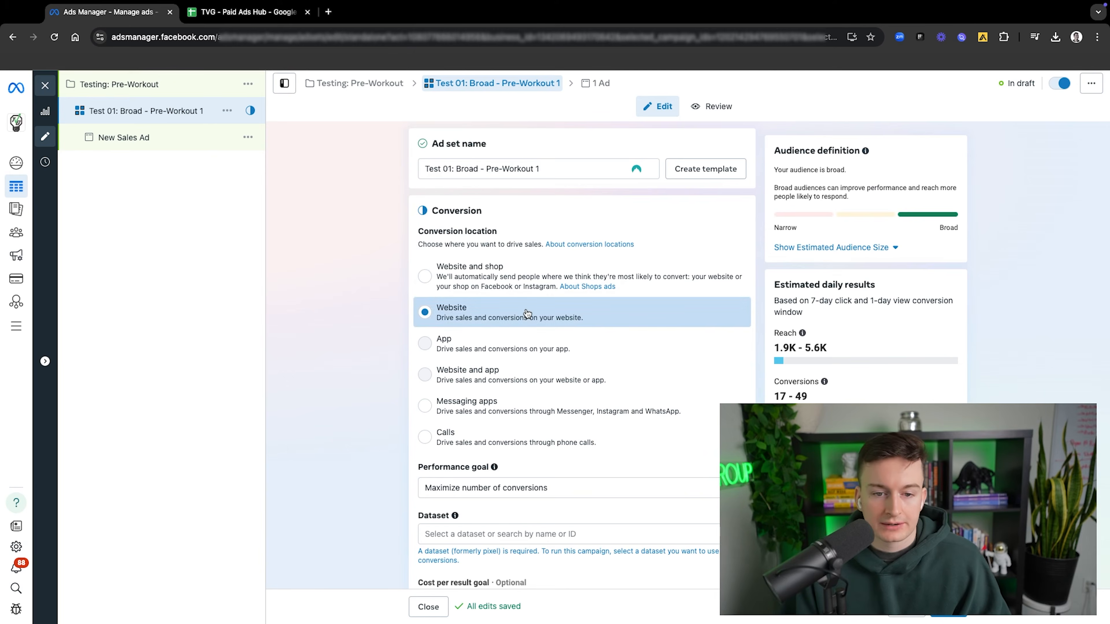
scroll(531, 306, "down", 3)
scroll(526, 306, "up", 2)
mouse_move(524, 302)
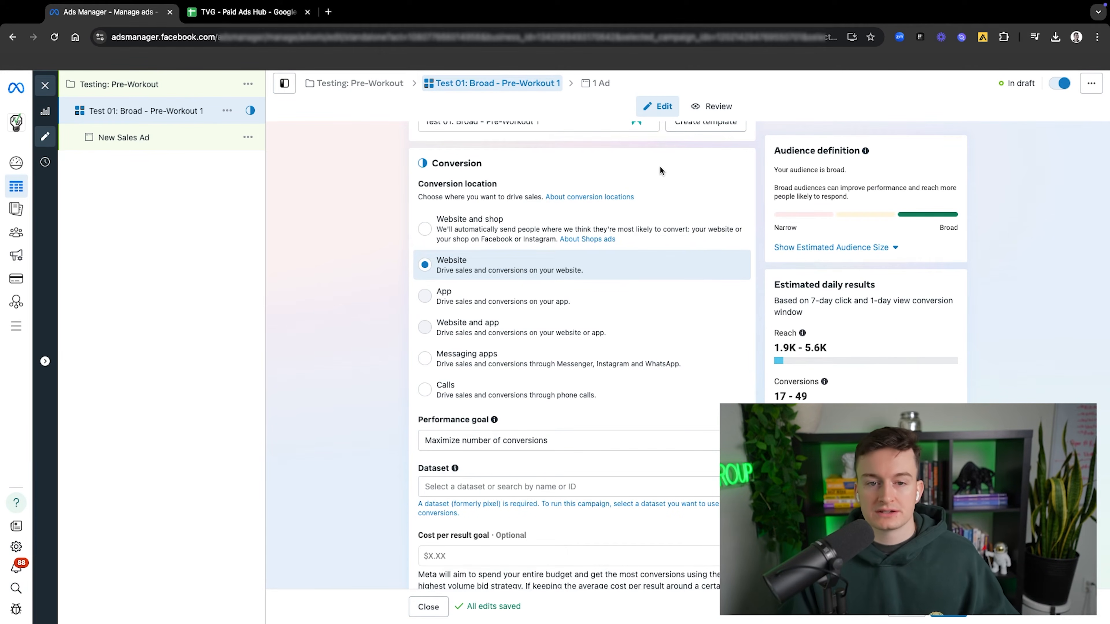
scroll(601, 198, "up", 1)
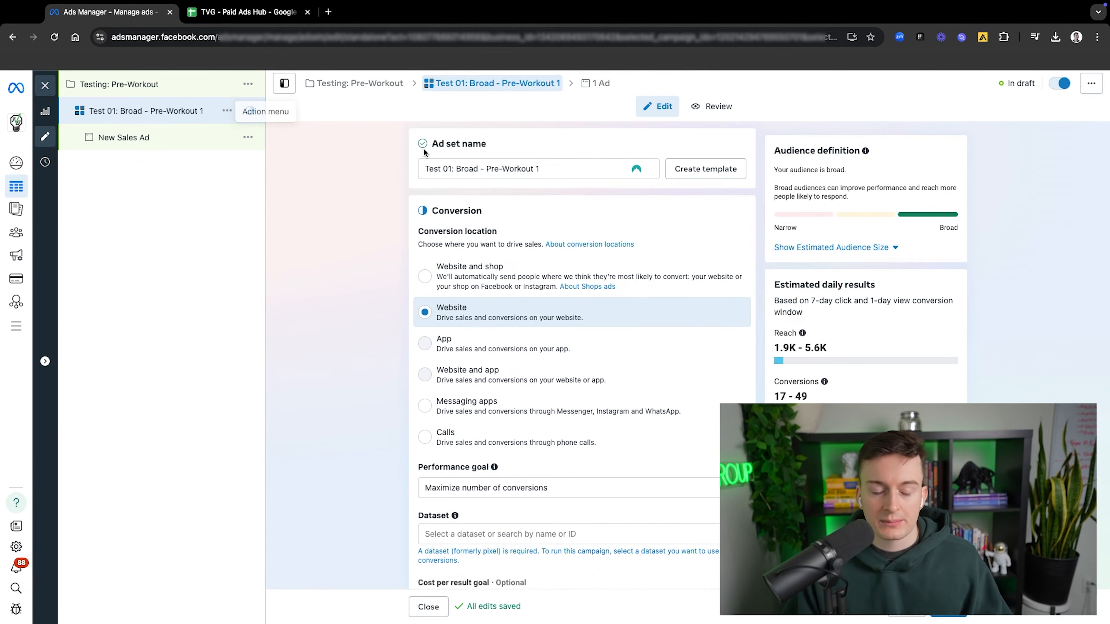
Step: Keep the performance goal at Maximize number of conversions and select TVG - E-Commerce - Dataset as the ad set's dataset
scroll(609, 201, "down", 1)
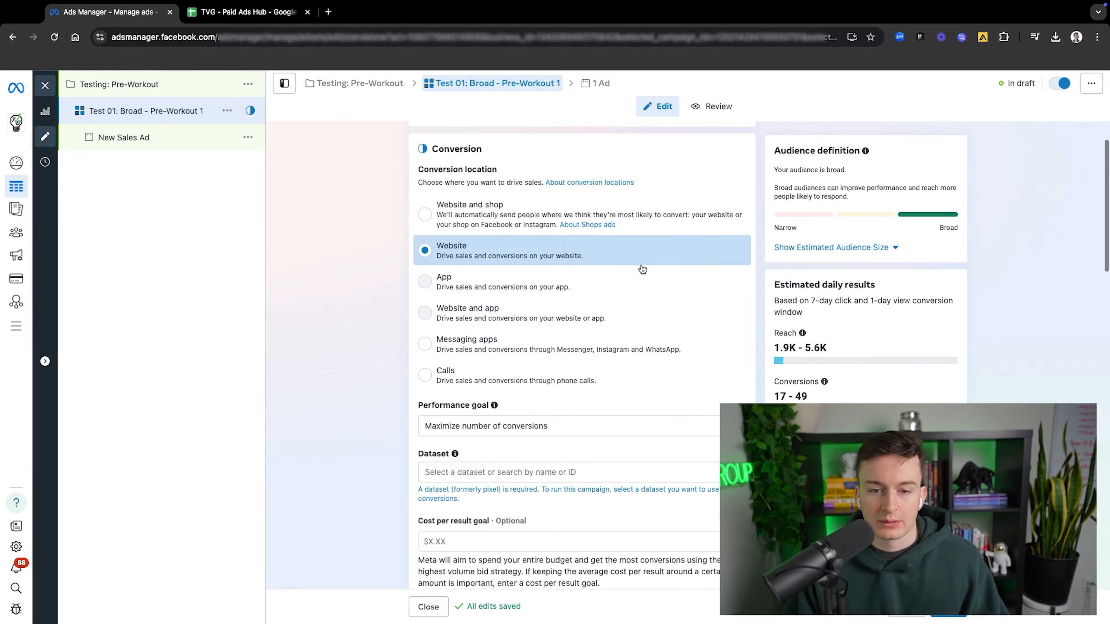
scroll(612, 319, "down", 3)
left_click(594, 284)
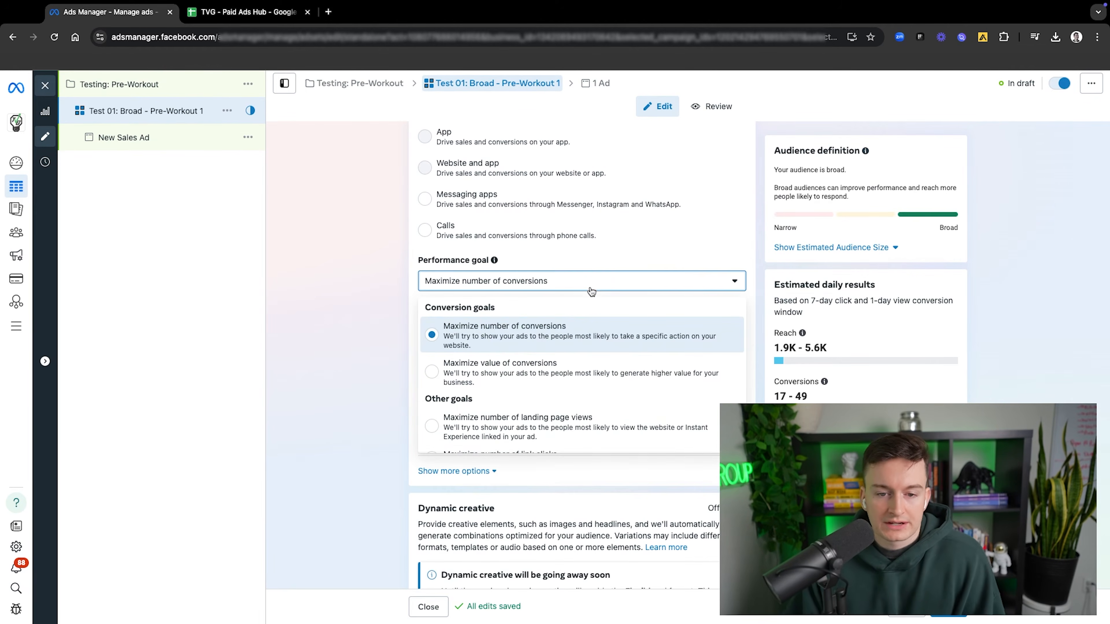
left_click(603, 258)
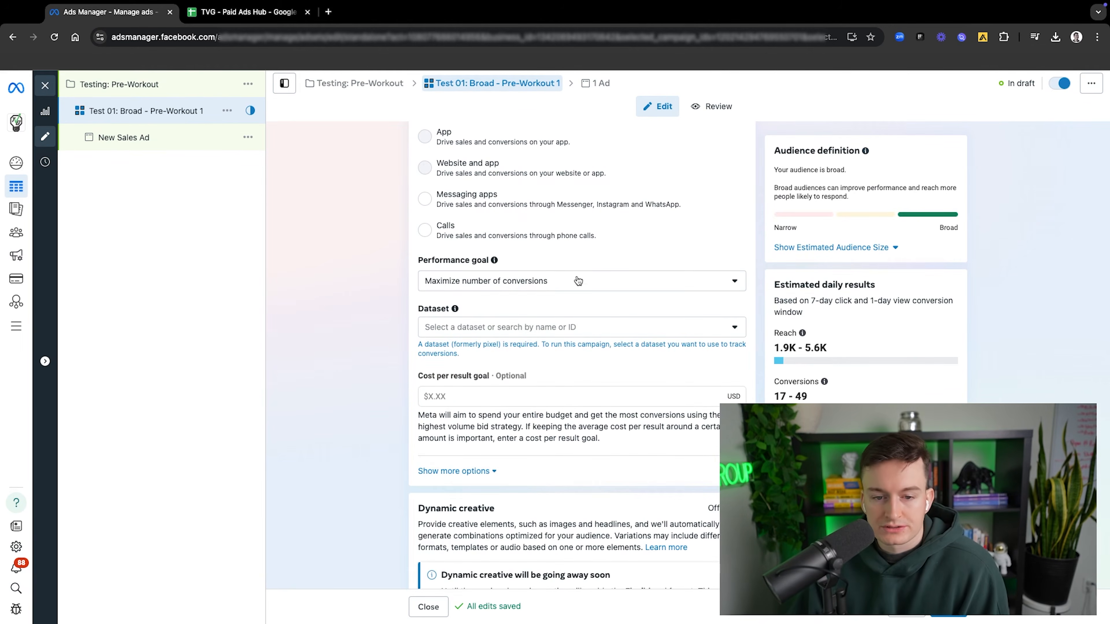
left_click(532, 327)
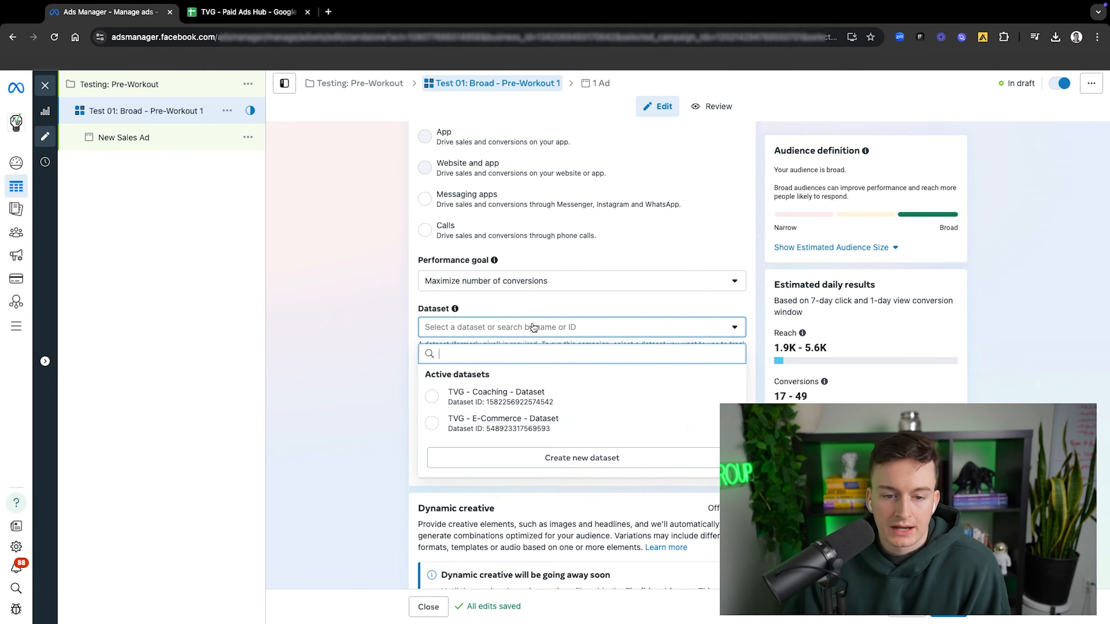
left_click(492, 422)
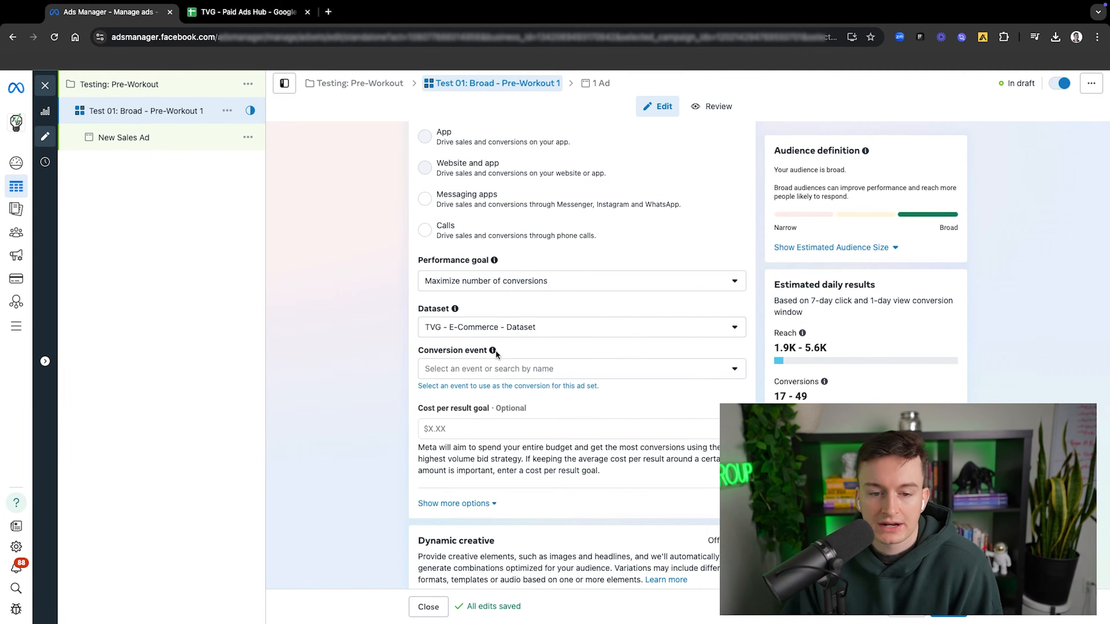
Step: Set the ad set's conversion event to Purchase
left_click(499, 369)
scroll(503, 487, "down", 5)
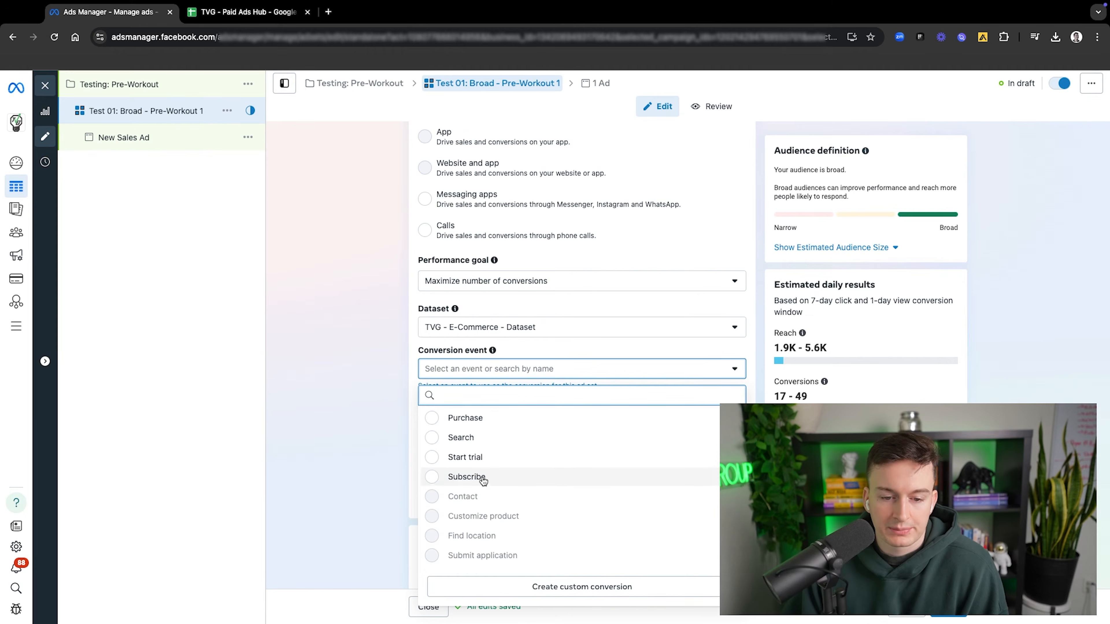
scroll(481, 476, "up", 2)
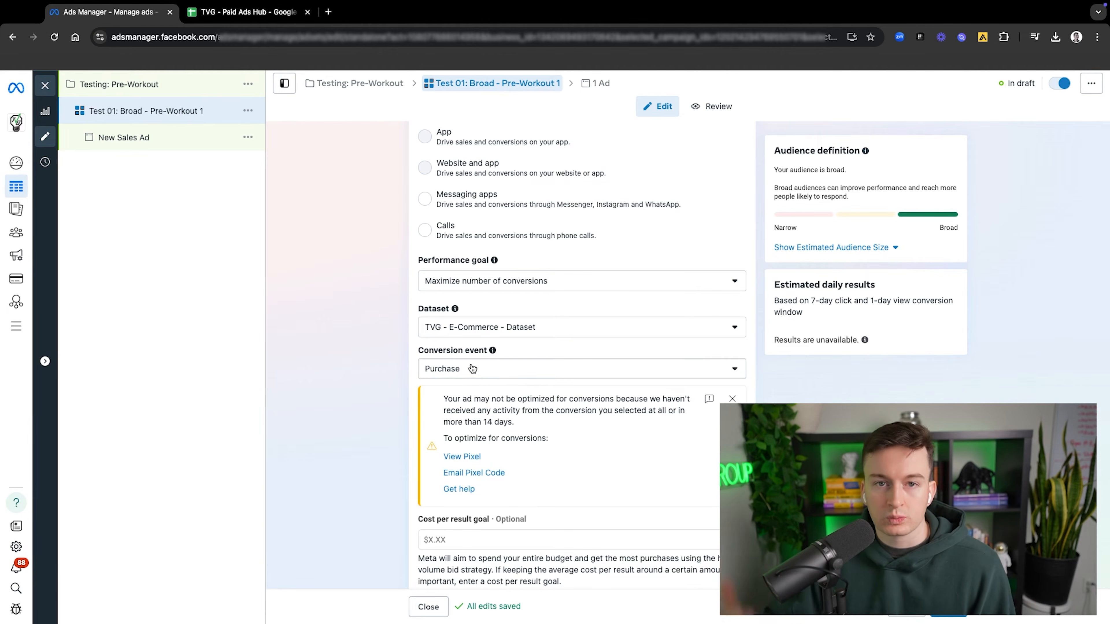
Step: Reset the past start date in the ad set's budget and schedule settings to today
scroll(581, 355, "down", 3)
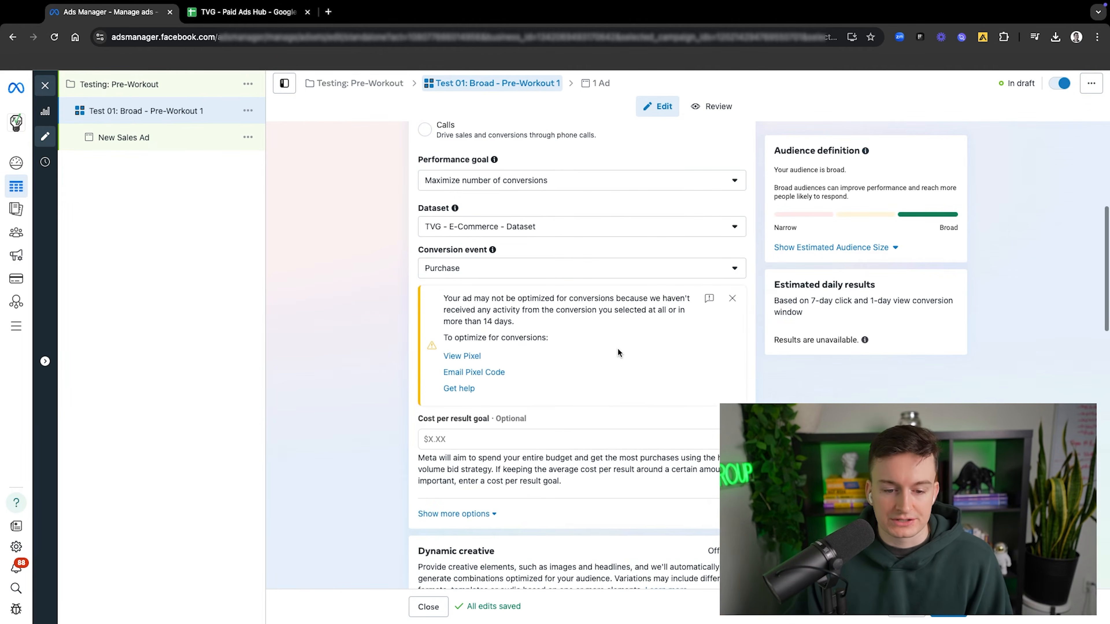
scroll(533, 406, "down", 6)
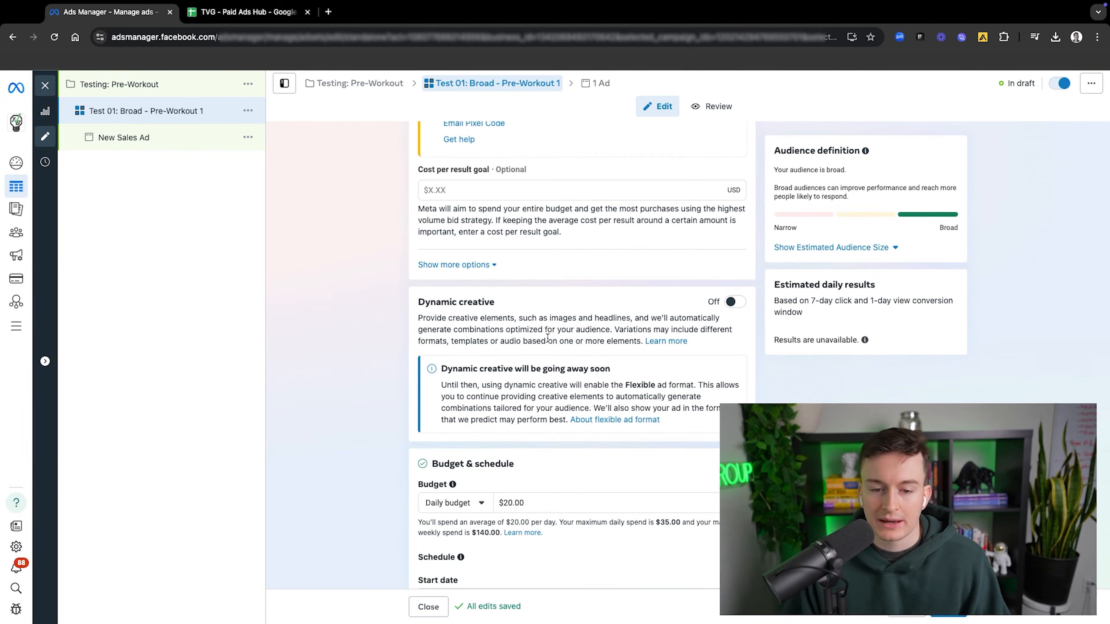
scroll(591, 377, "down", 5)
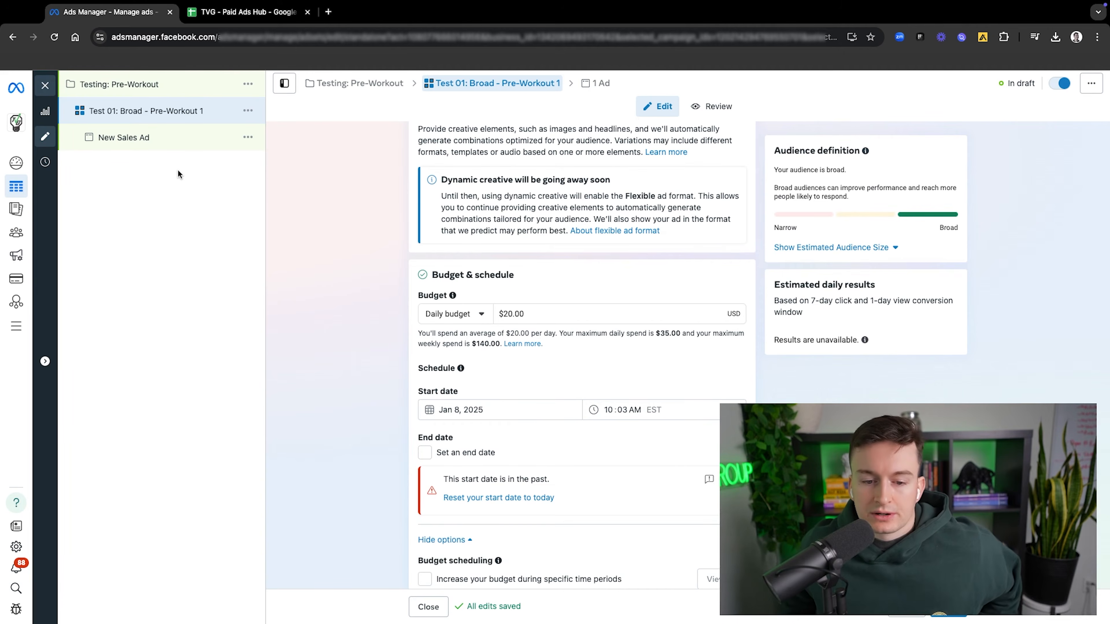
scroll(398, 246, "down", 2)
left_click(498, 443)
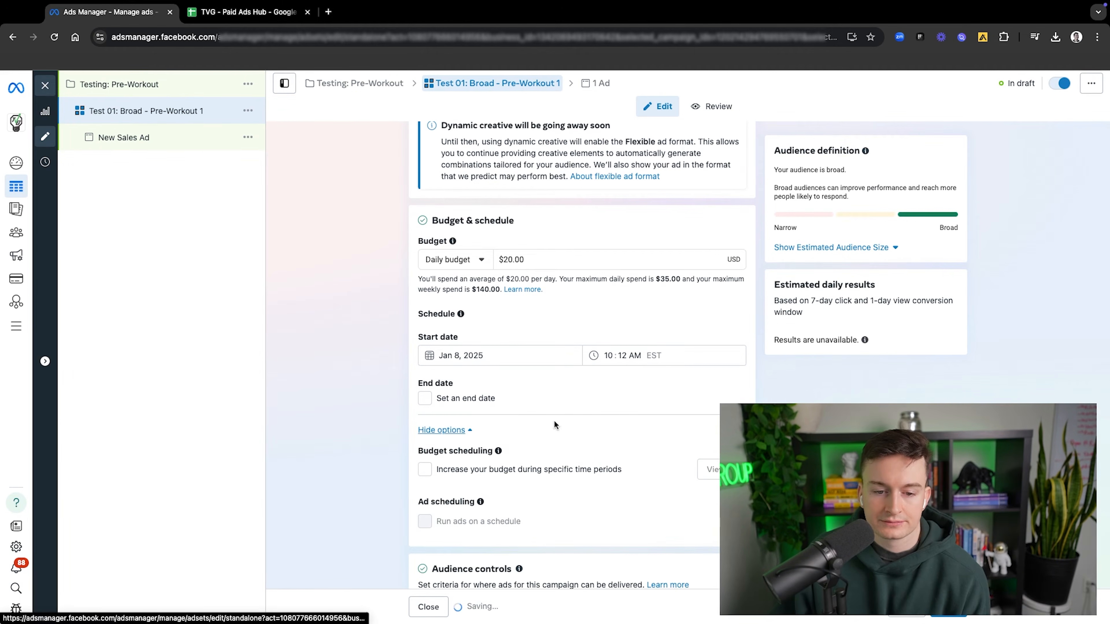
Step: Examine the ad set's scheduling options, audience controls, Advantage+ audience and placements settings
scroll(470, 315, "down", 5)
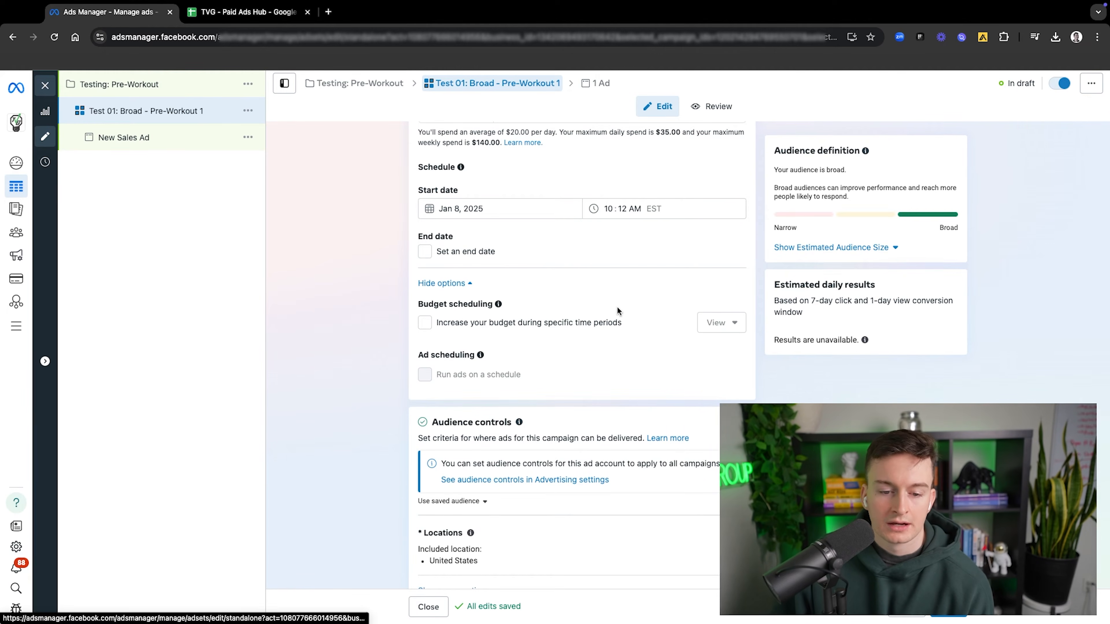
scroll(617, 306, "down", 5)
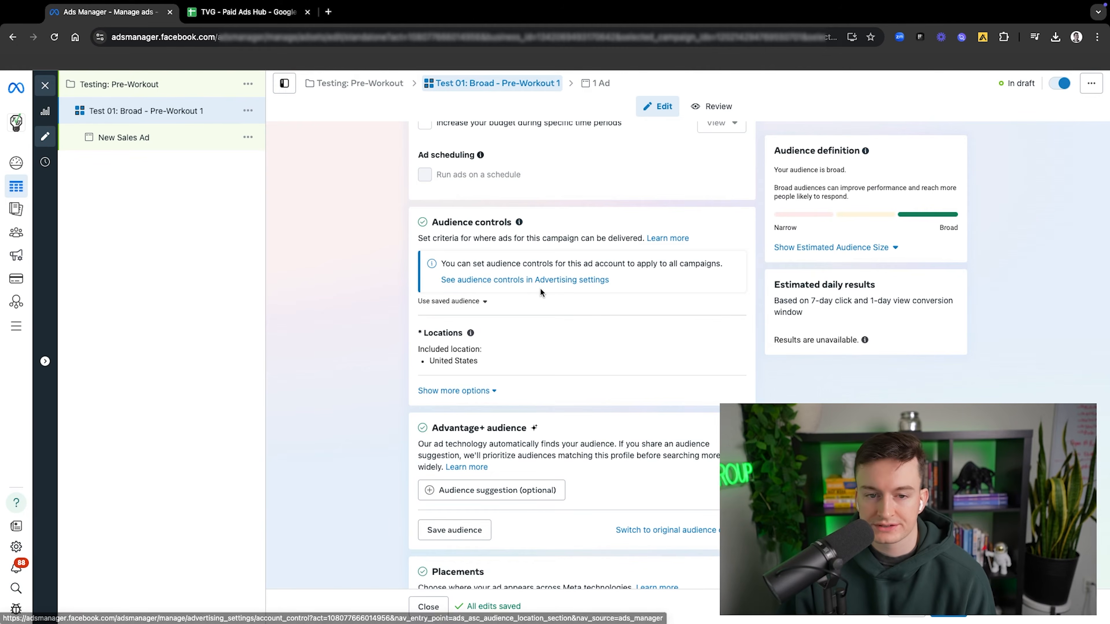
scroll(542, 289, "down", 1)
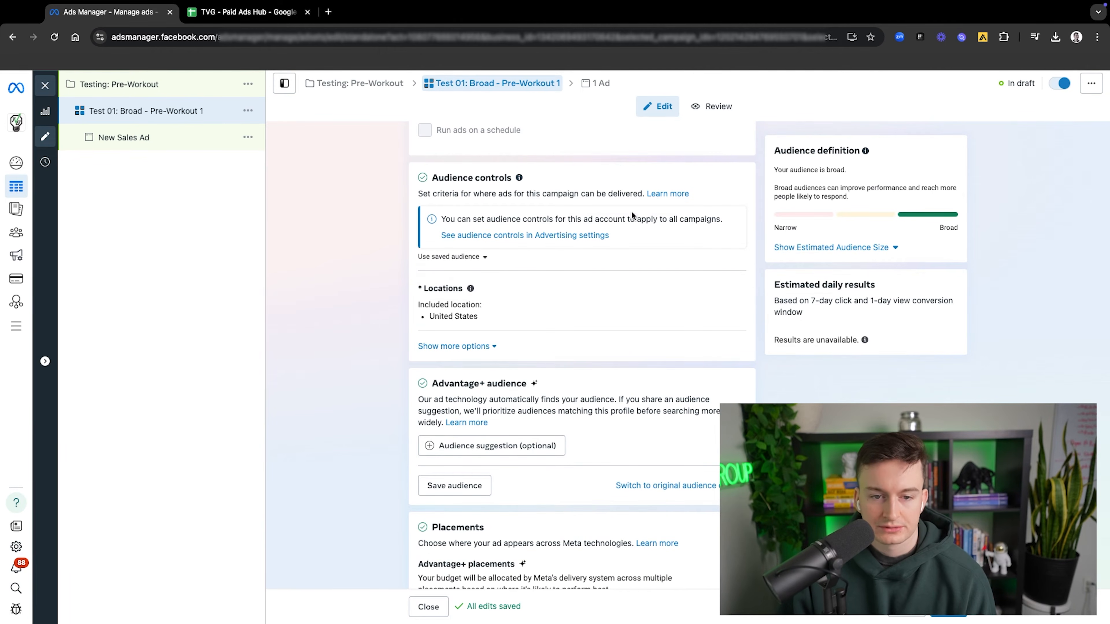
scroll(550, 247, "up", 1)
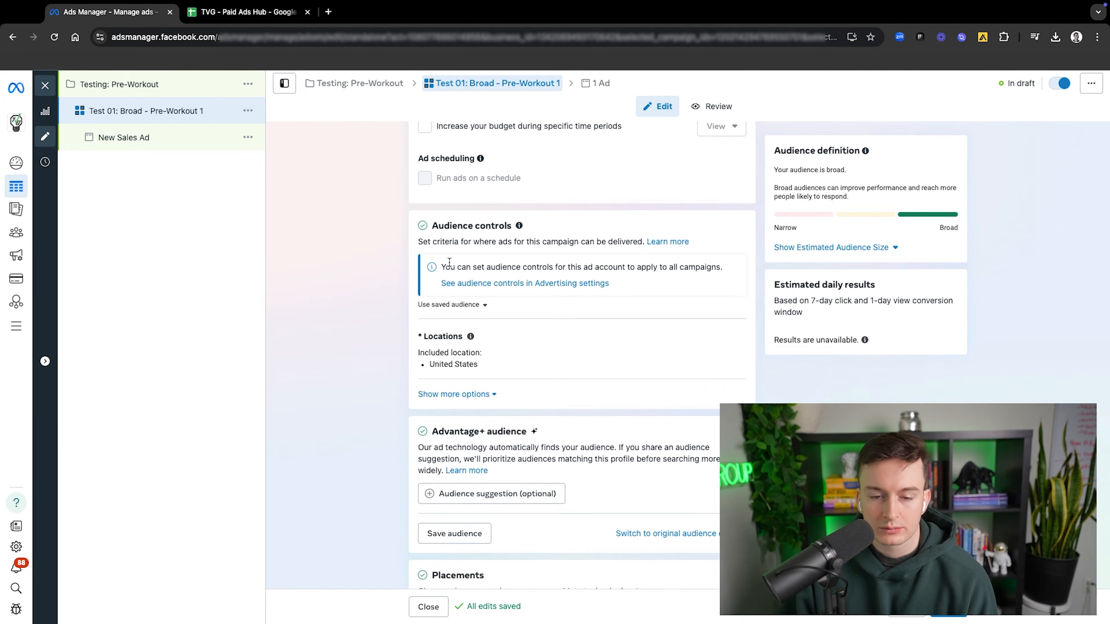
scroll(462, 263, "down", 2)
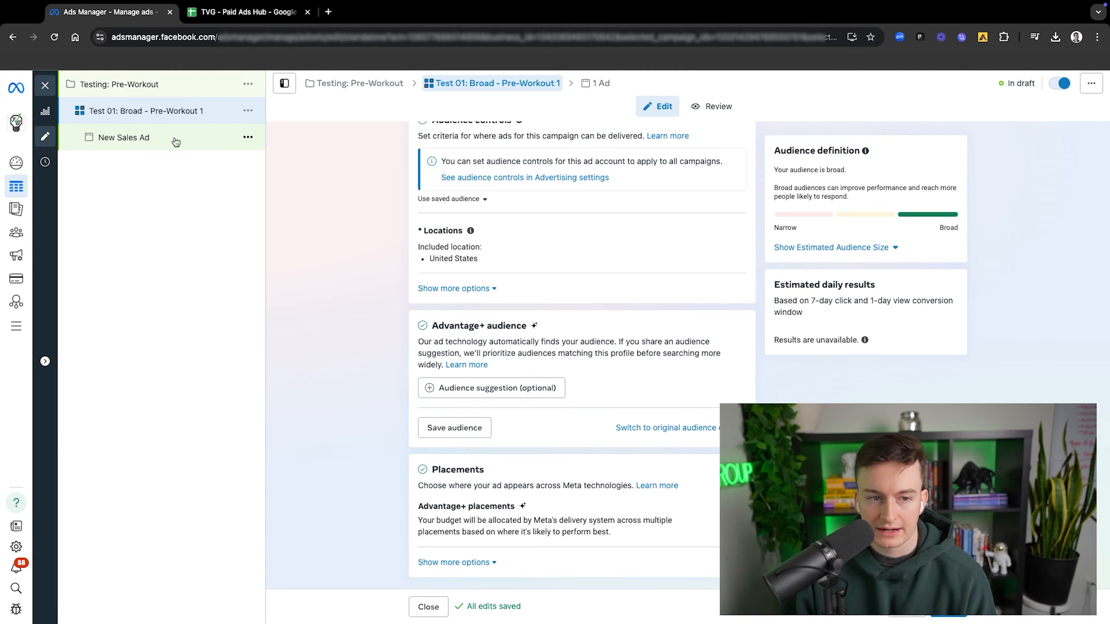
scroll(520, 314, "up", 1)
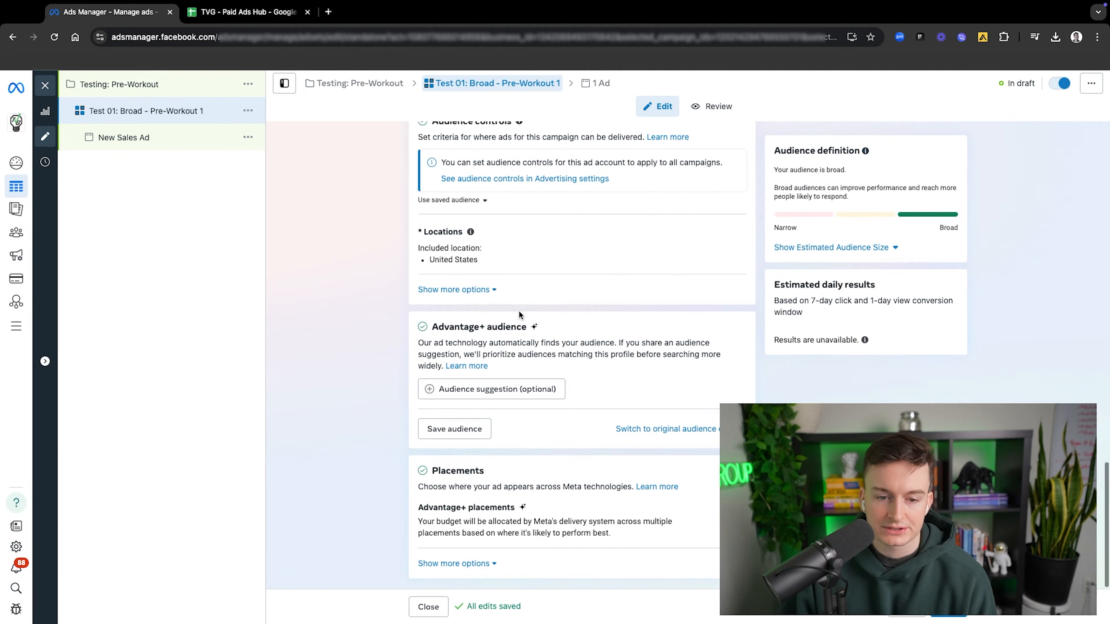
scroll(520, 315, "up", 1)
scroll(520, 387, "down", 1)
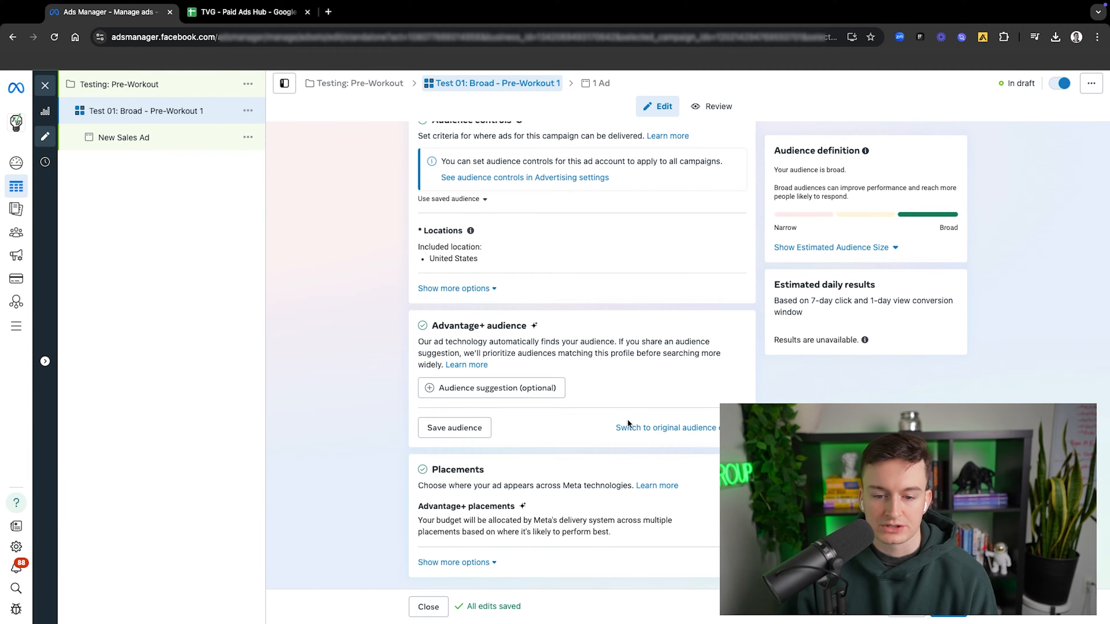
Step: Switch the ad set from Advantage+ audience to the original audience options
left_click(628, 427)
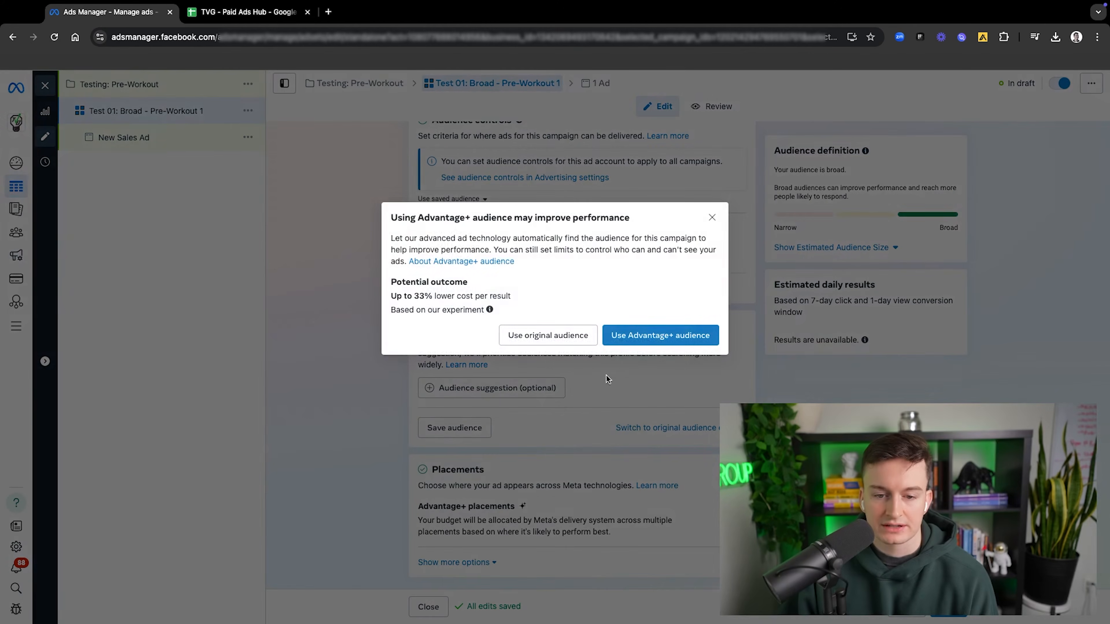
left_click(571, 336)
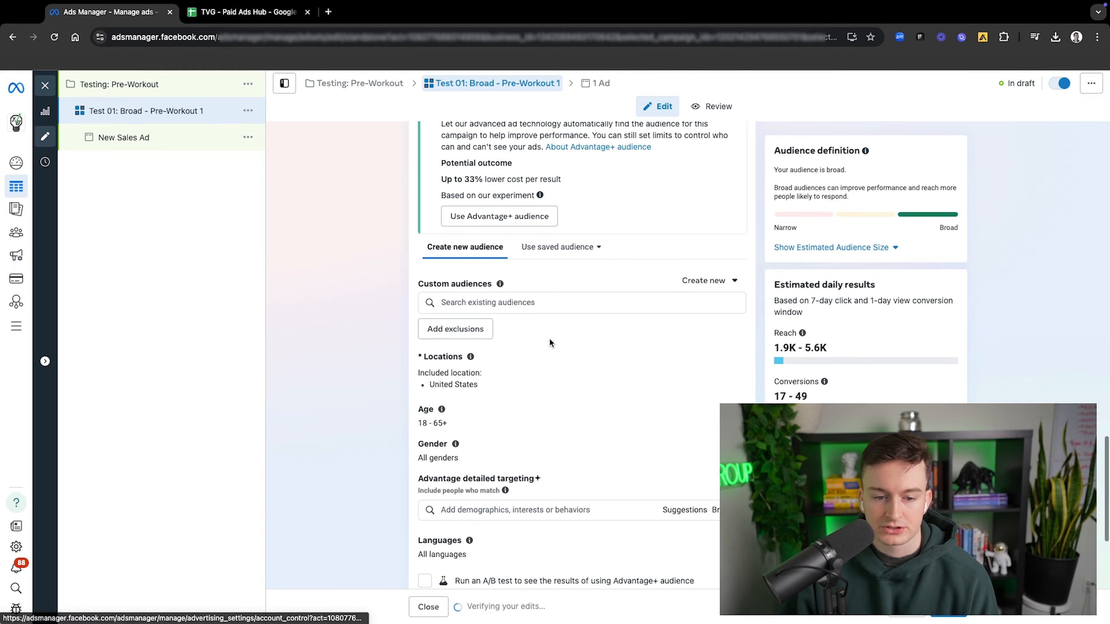
left_click(468, 303)
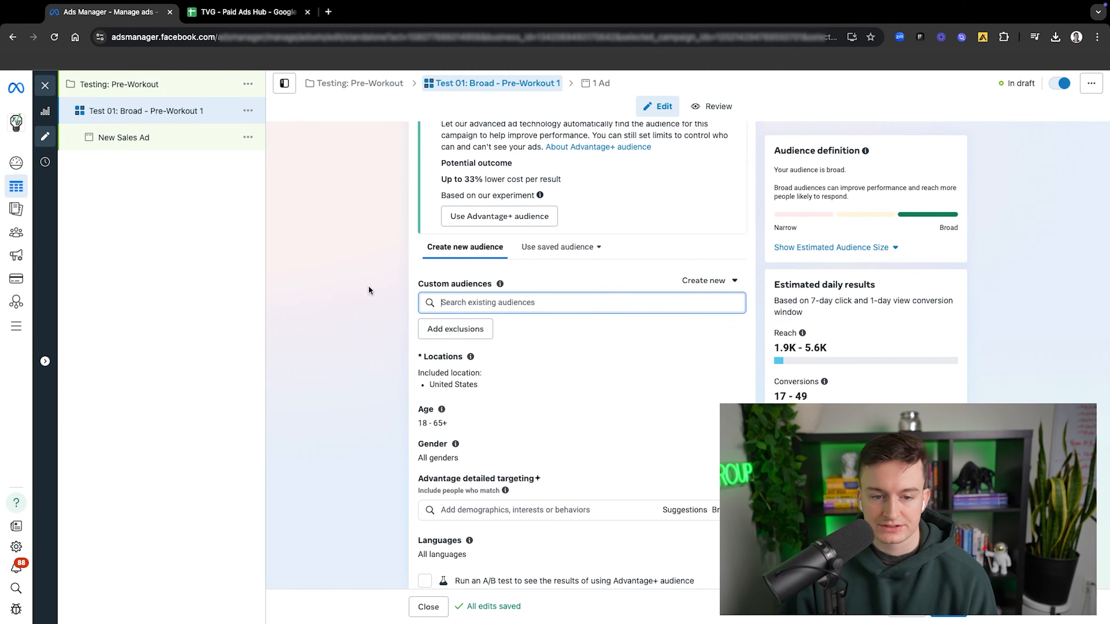
left_click(371, 276)
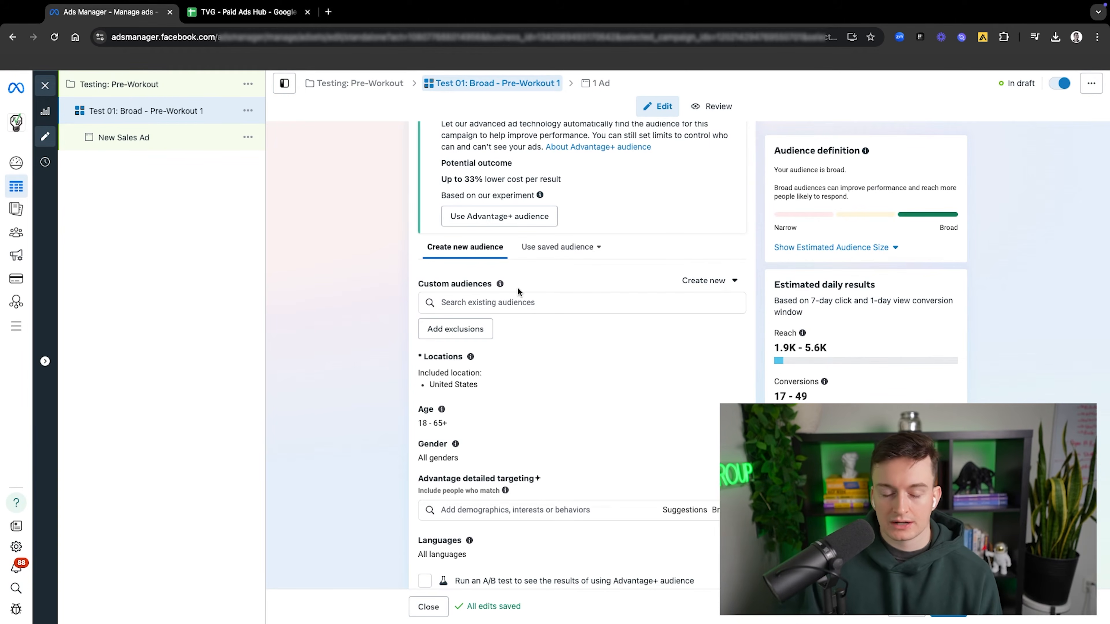
scroll(519, 342, "down", 3)
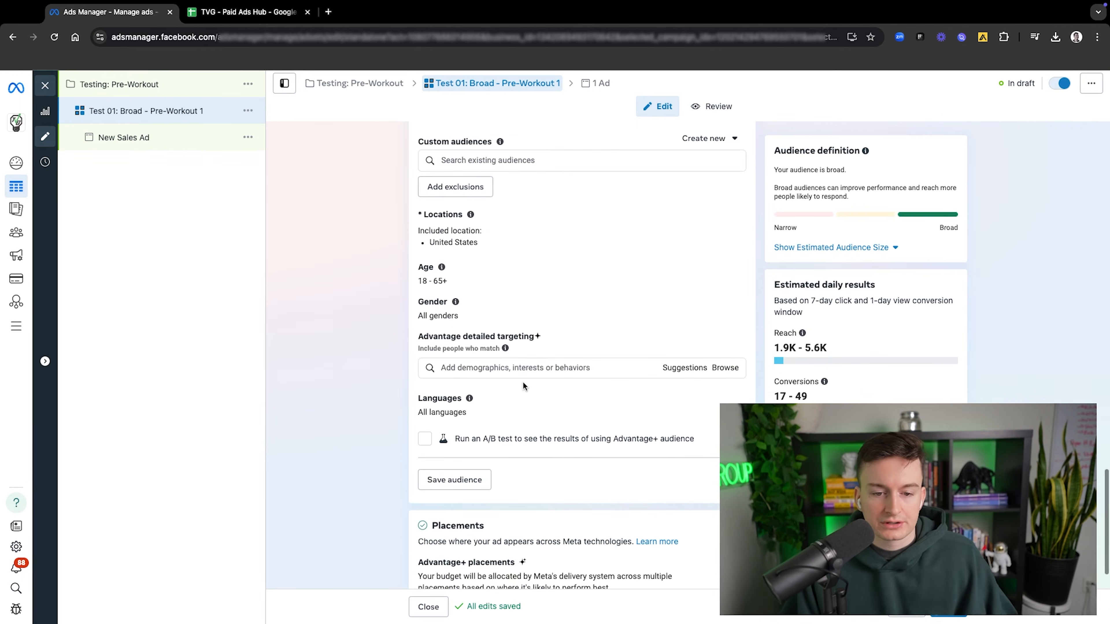
left_click(523, 367)
type("bo")
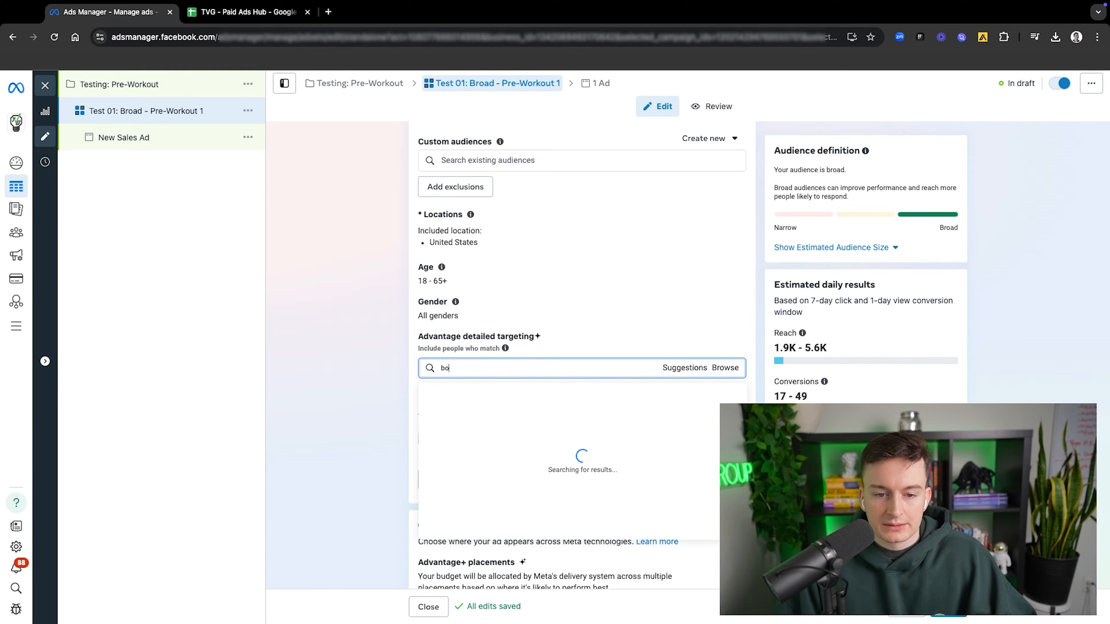
key("BackSpace")
key("BackSpace")
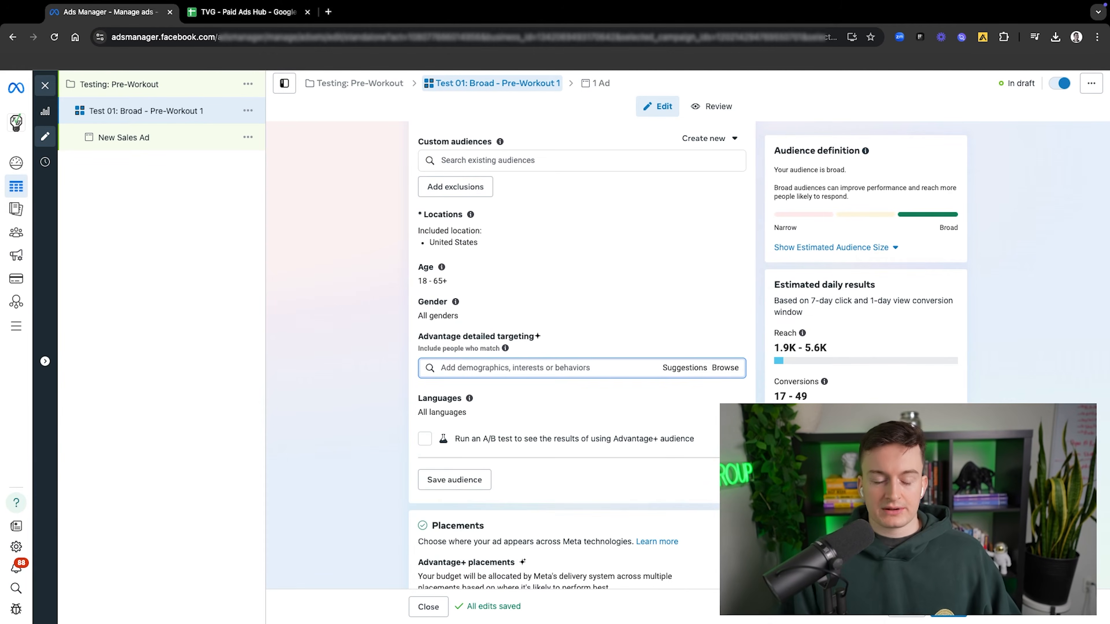
Step: Examine the original audience settings, including custom audiences, locations, age, gender, detailed targeting and languages
scroll(480, 306, "up", 4)
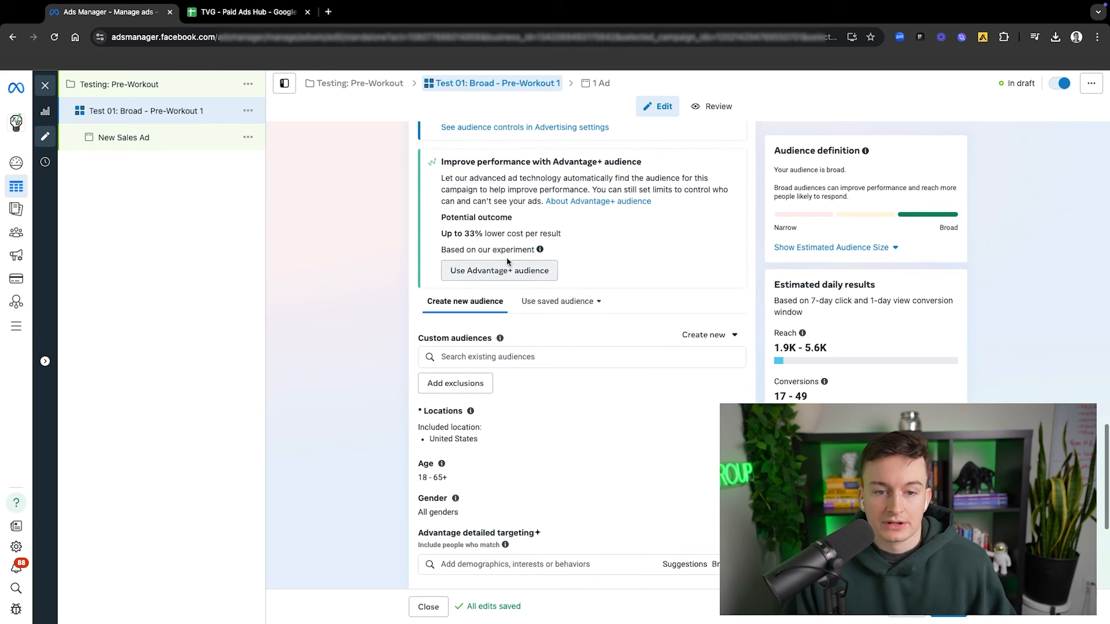
scroll(553, 313, "up", 3)
scroll(554, 311, "down", 5)
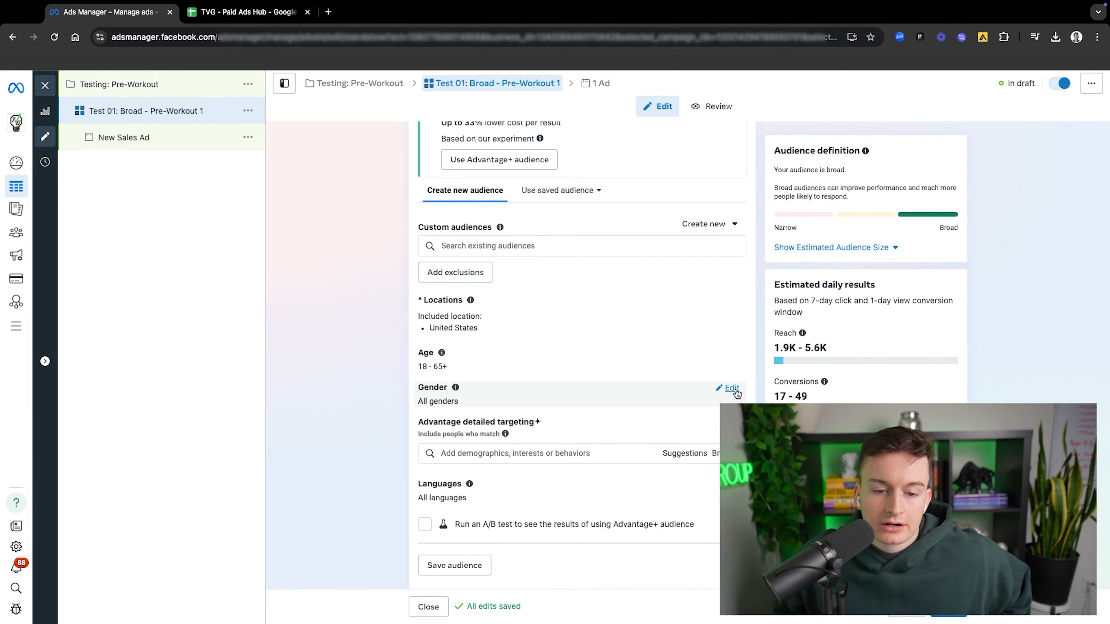
scroll(435, 293, "up", 3)
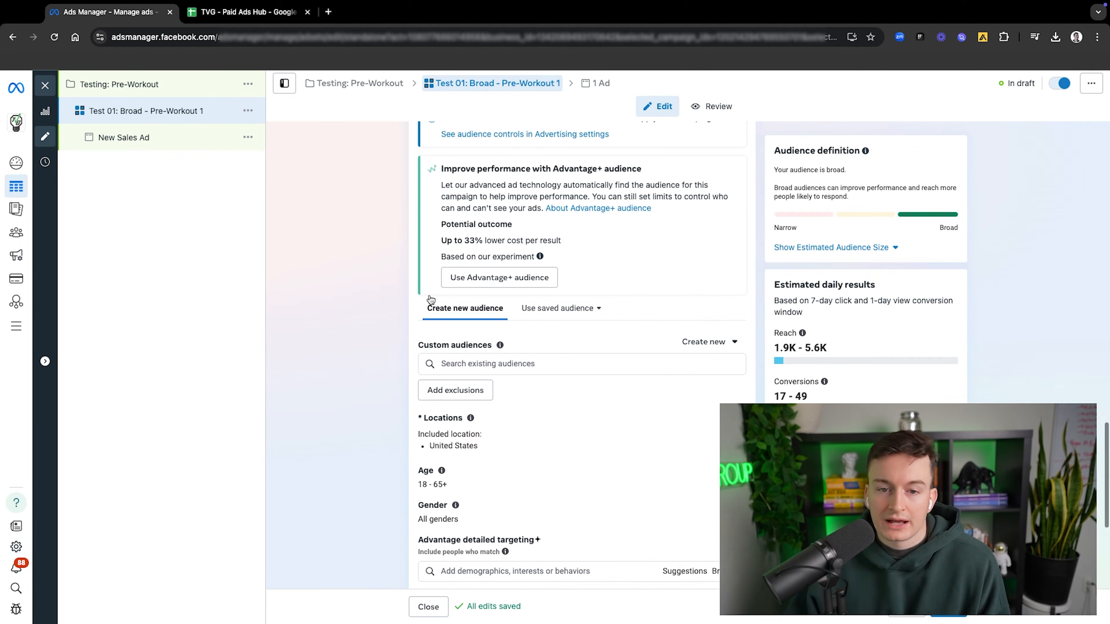
scroll(432, 298, "up", 3)
scroll(437, 301, "down", 4)
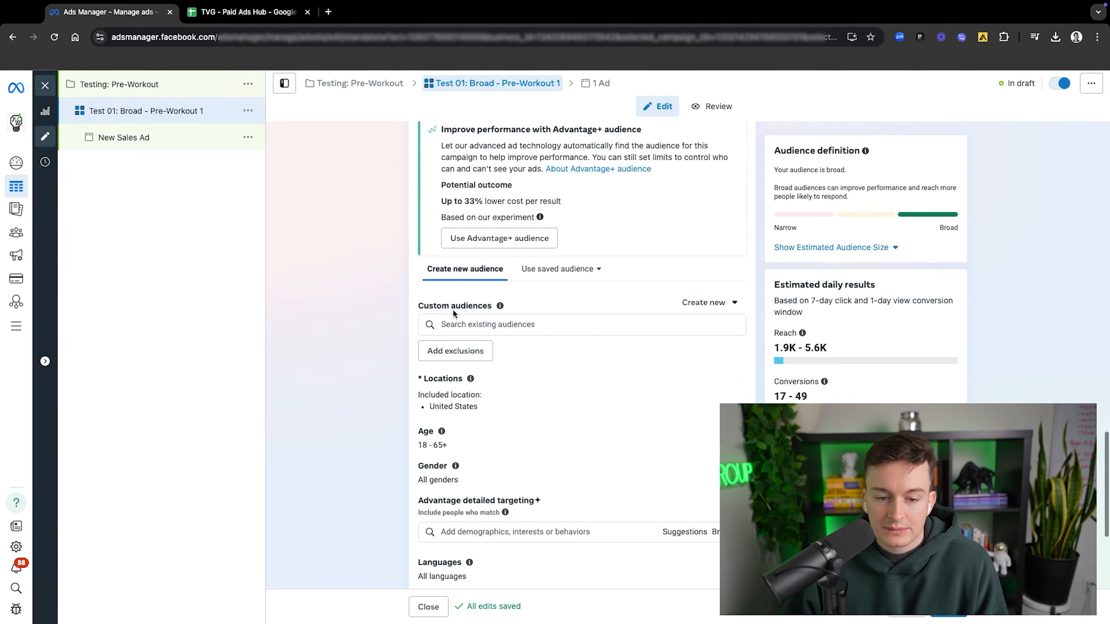
scroll(472, 361, "down", 2)
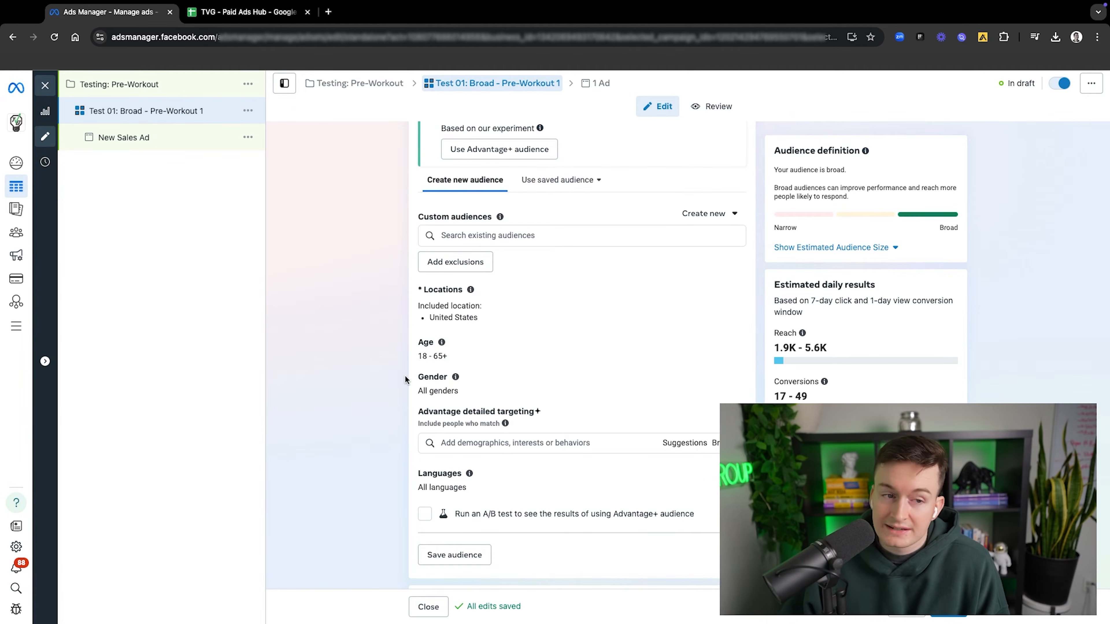
scroll(471, 274, "up", 8)
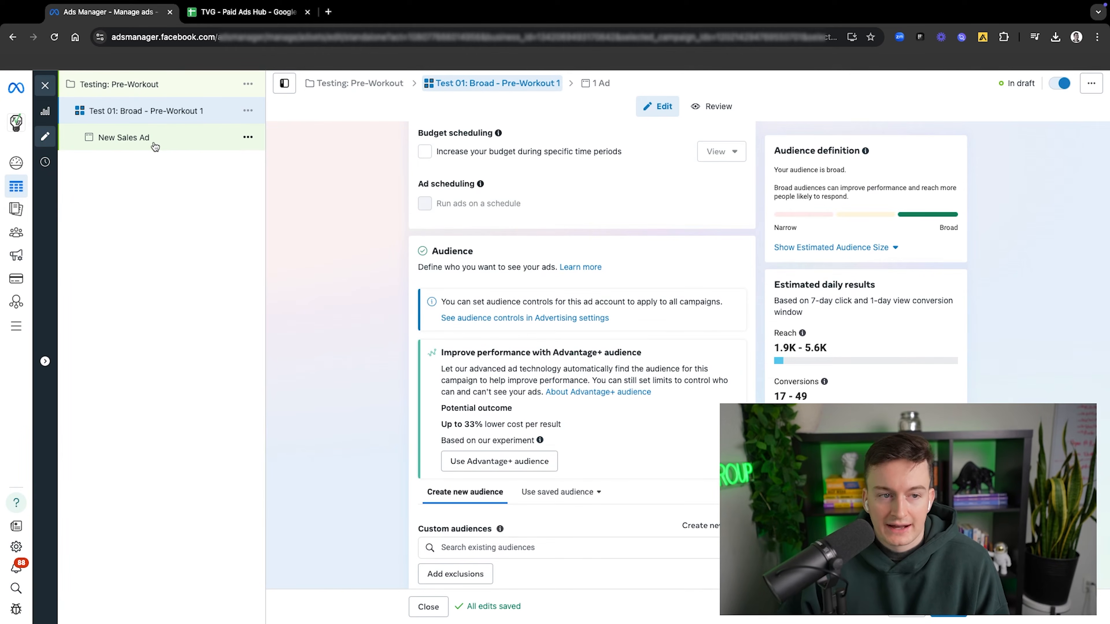
scroll(493, 233, "down", 3)
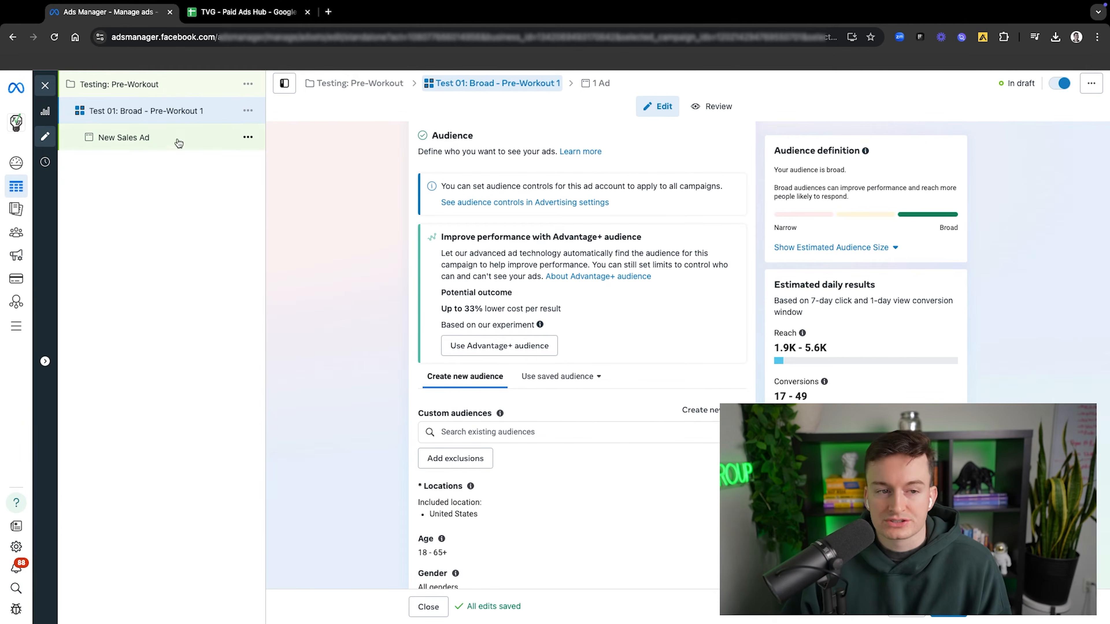
scroll(450, 321, "down", 1)
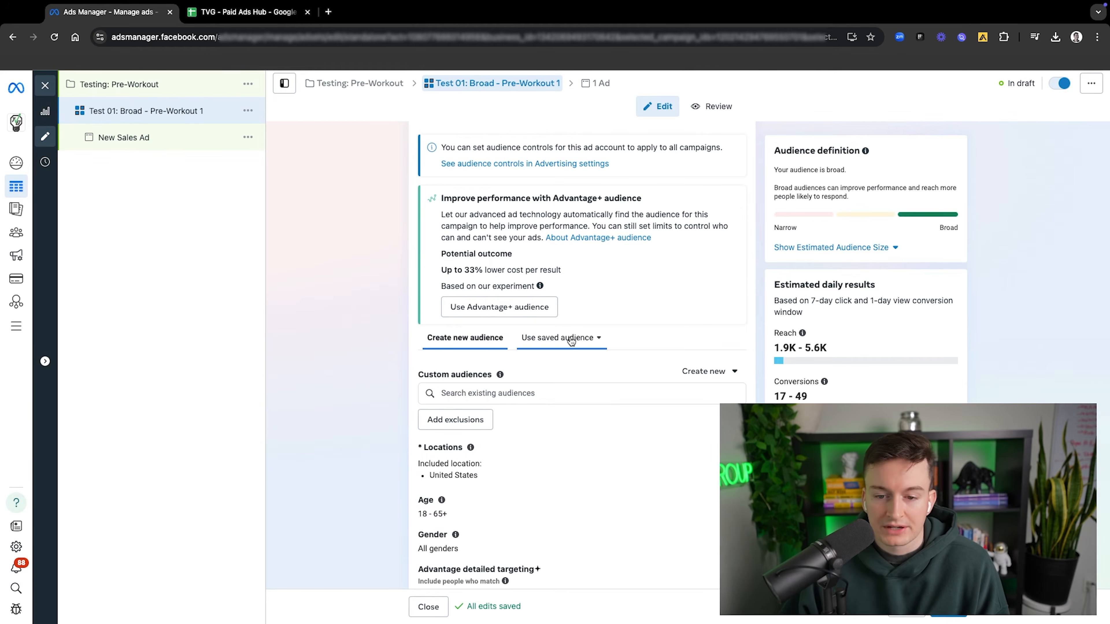
Step: Return the ad set to Advantage+ audience and go back to its budget and schedule settings
scroll(552, 279, "up", 5)
scroll(546, 394, "down", 2)
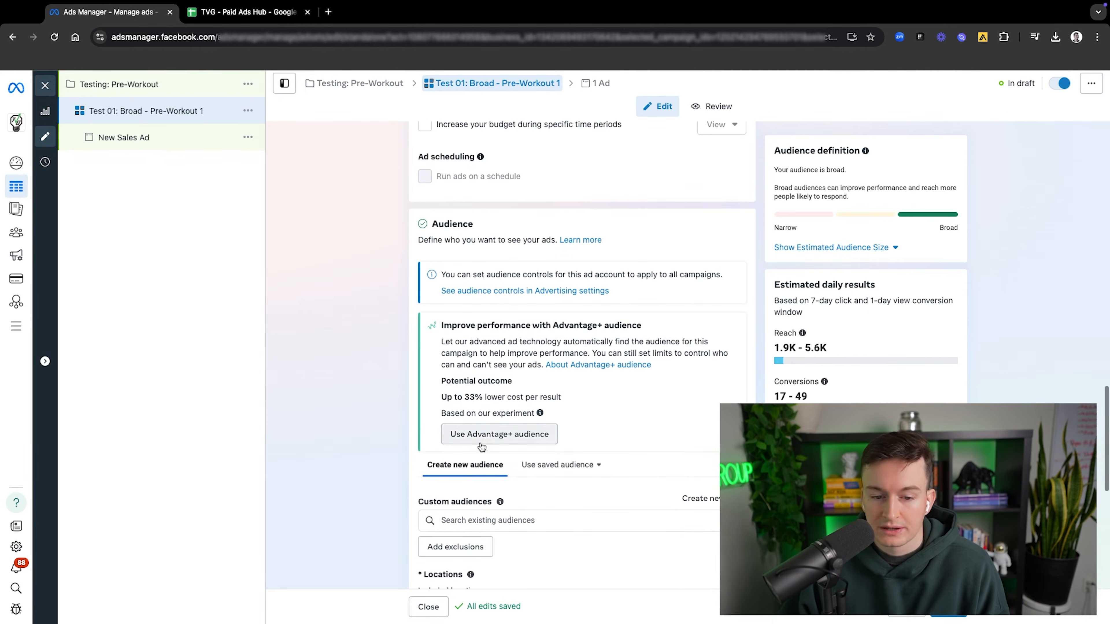
scroll(485, 429, "up", 8)
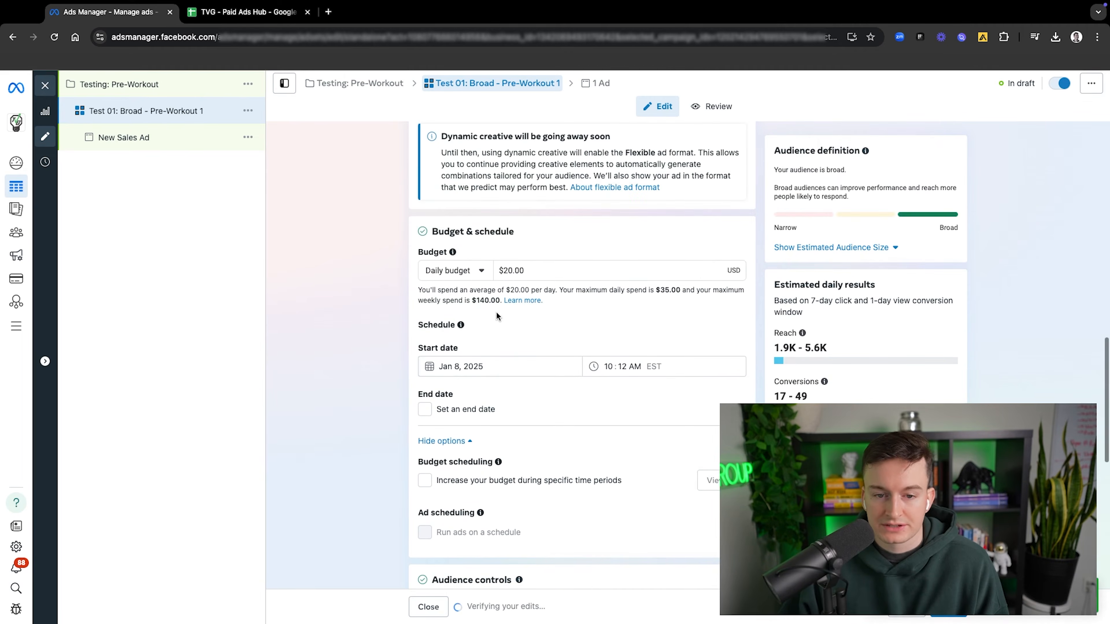
Step: Show the extra audience control options and switch the ad set from Advantage+ audience to the original audience options
scroll(496, 311, "down", 5)
scroll(518, 422, "up", 4)
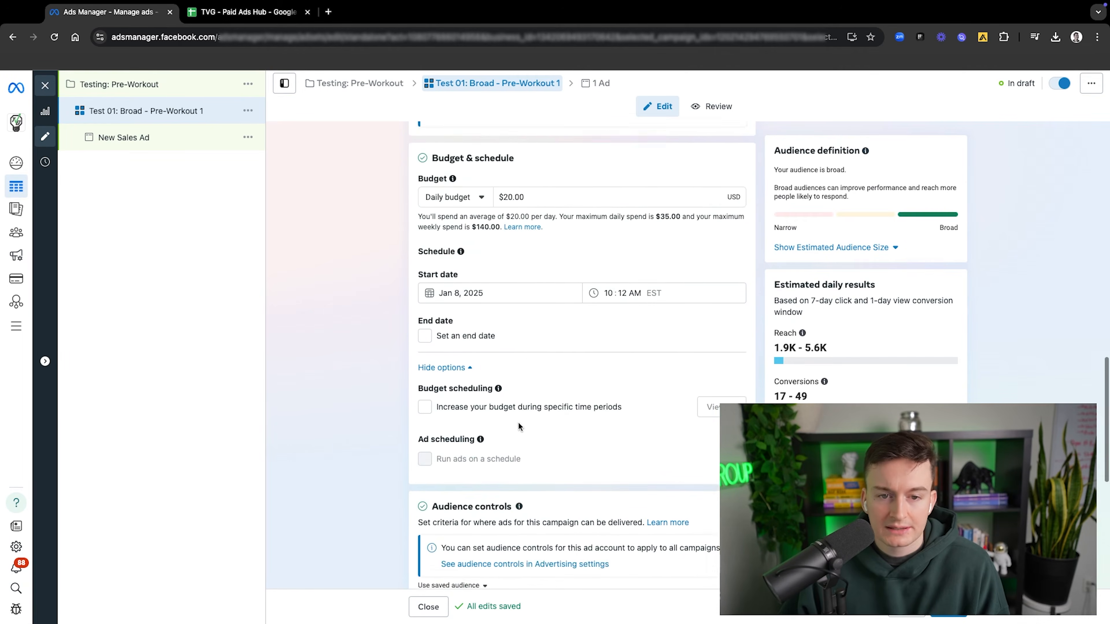
scroll(518, 421, "down", 6)
left_click(481, 419)
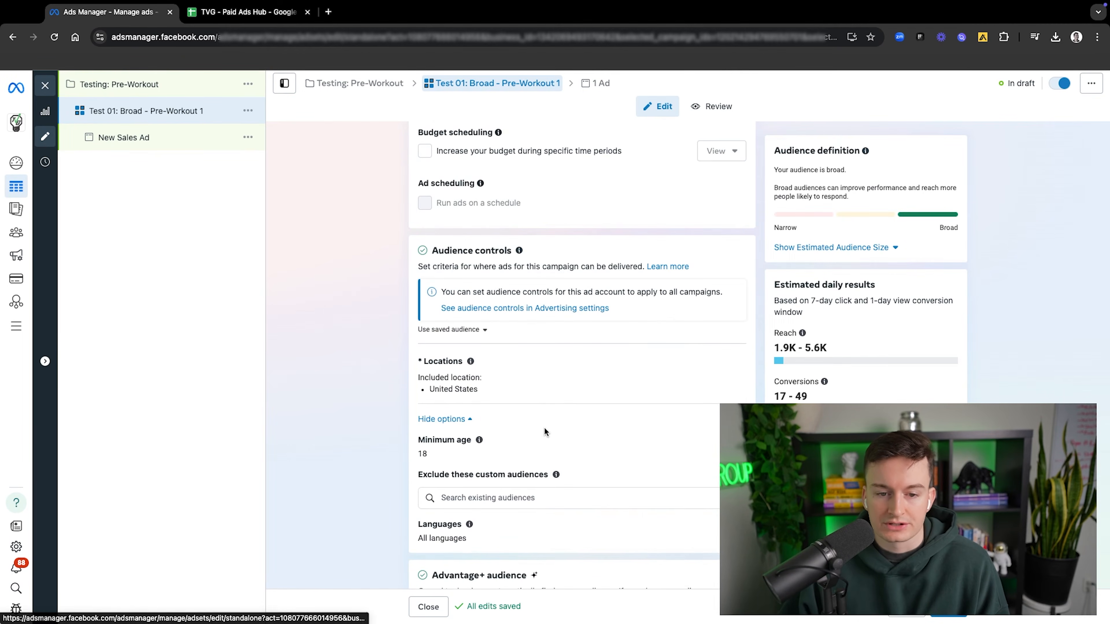
scroll(543, 426, "down", 5)
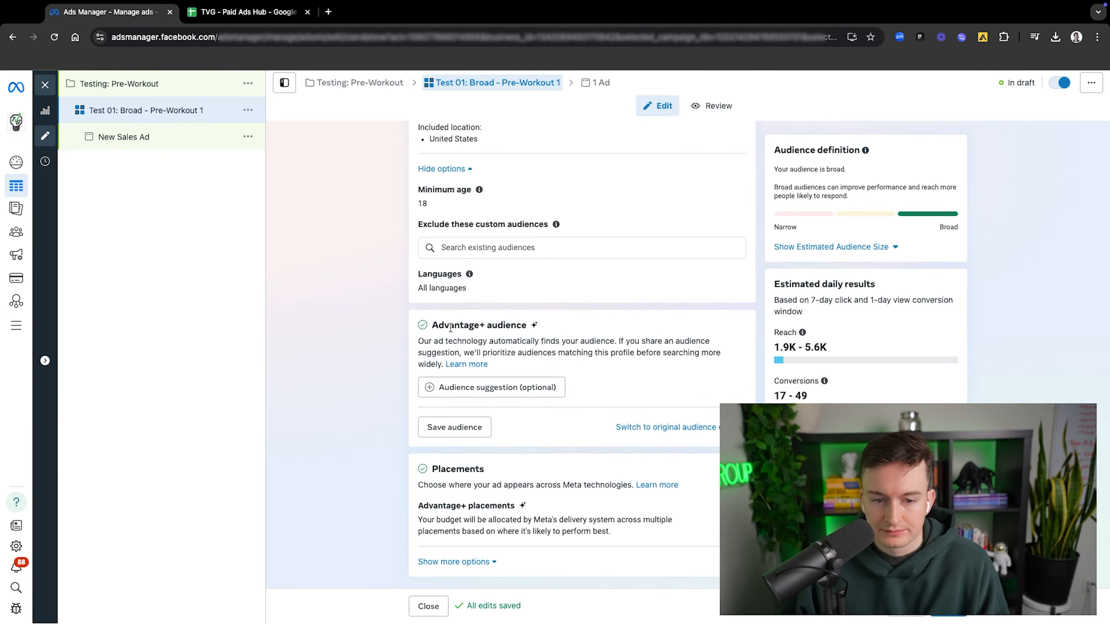
left_click(646, 428)
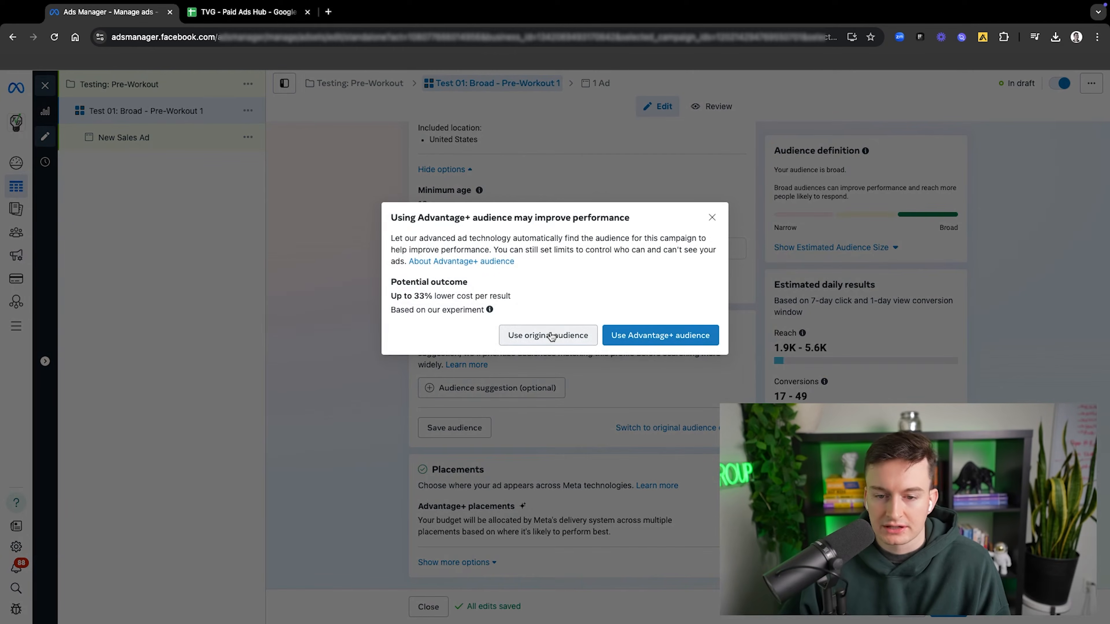
left_click(568, 336)
scroll(566, 335, "down", 10)
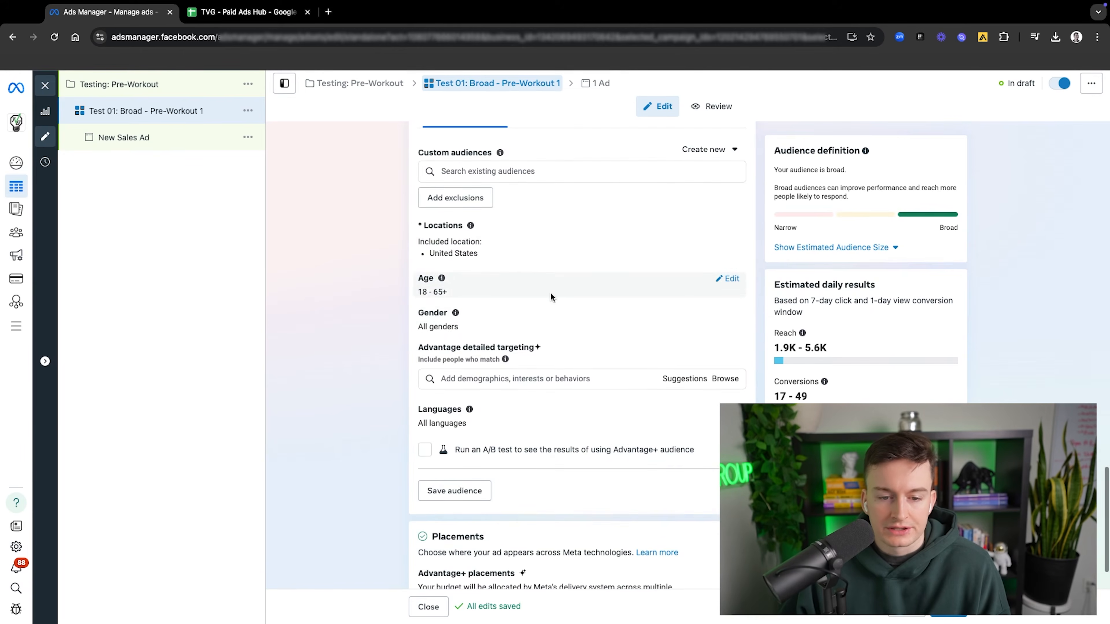
Step: Open the ad set's placements for editing, try manual placements, and switch back to Advantage+ placements
scroll(551, 295, "down", 3)
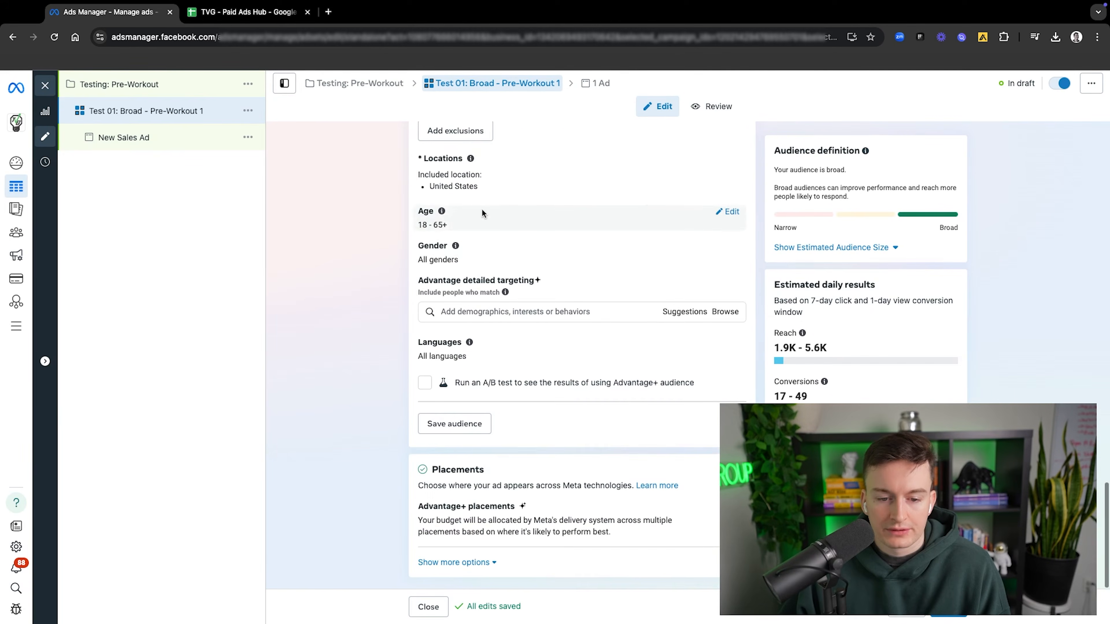
left_click(497, 522)
left_click(437, 513)
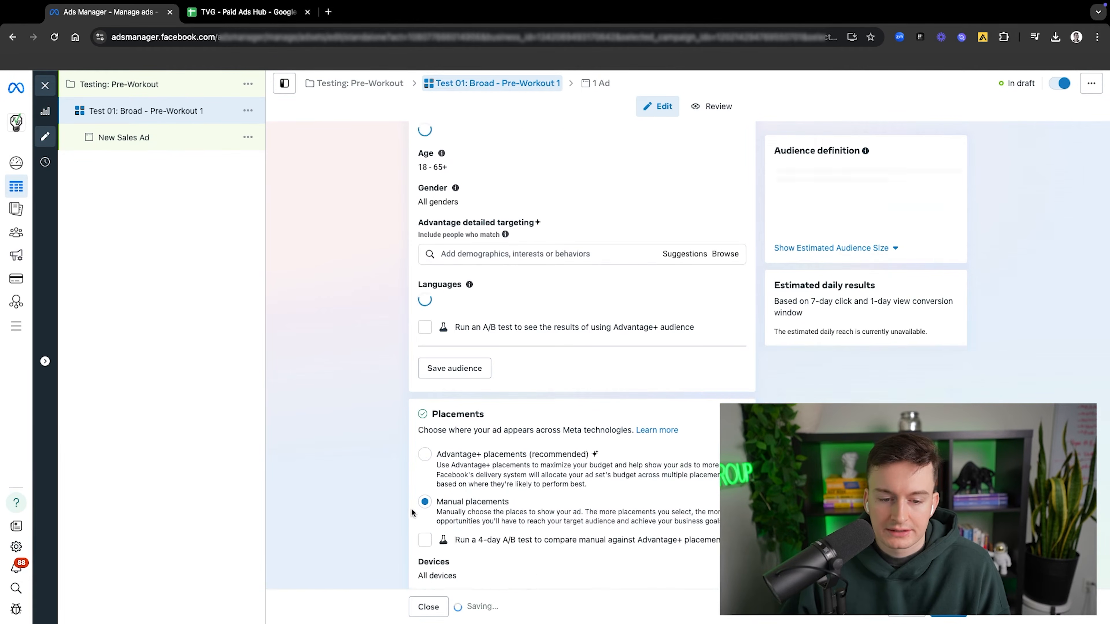
scroll(602, 458, "down", 8)
scroll(578, 368, "up", 5)
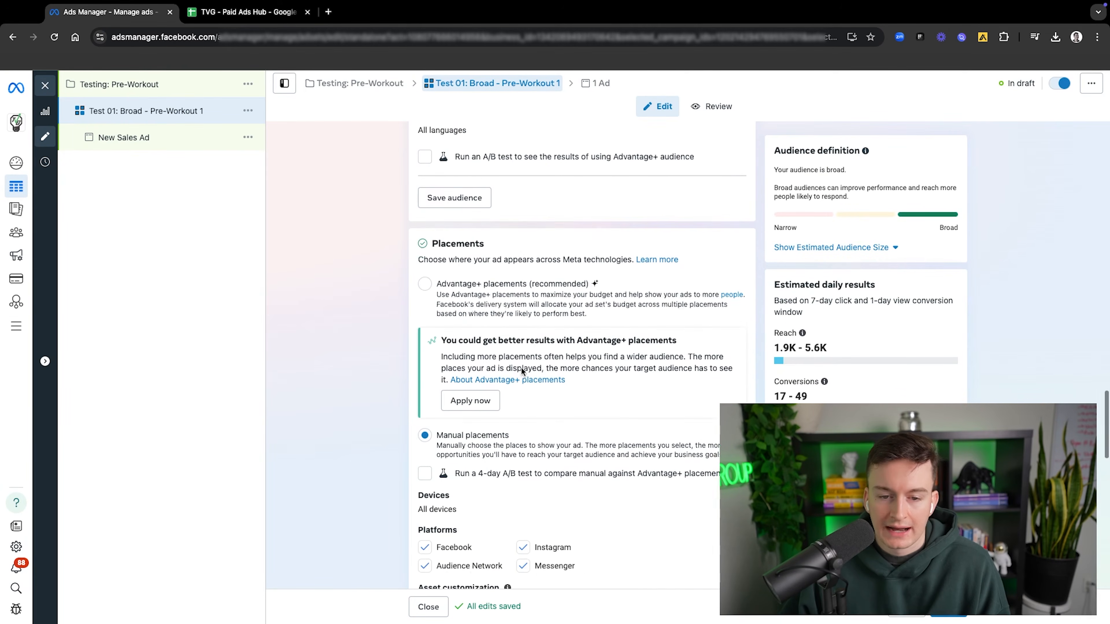
left_click(422, 310)
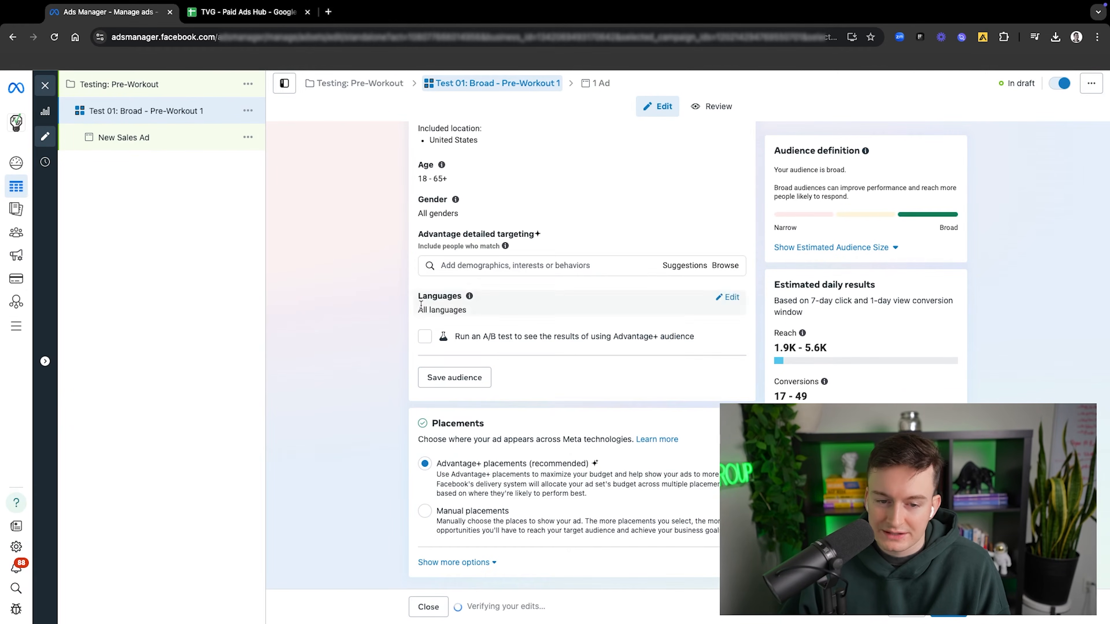
Step: Select manual placements to examine the devices, platforms and feed placements, and restore Advantage+ placements
left_click(424, 512)
scroll(481, 481, "down", 7)
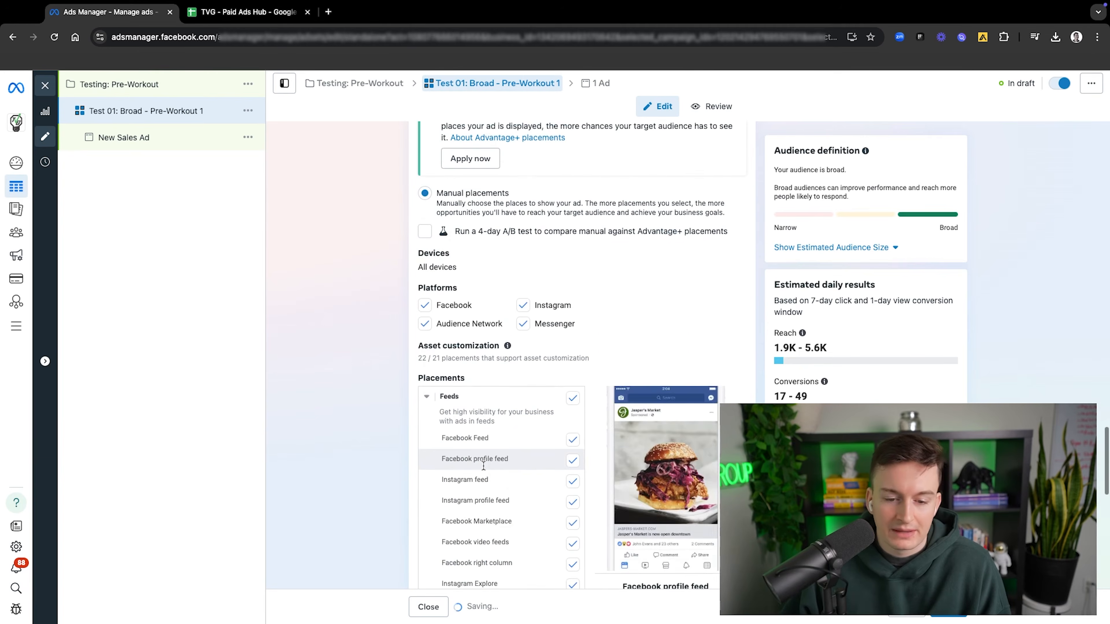
scroll(547, 376, "down", 4)
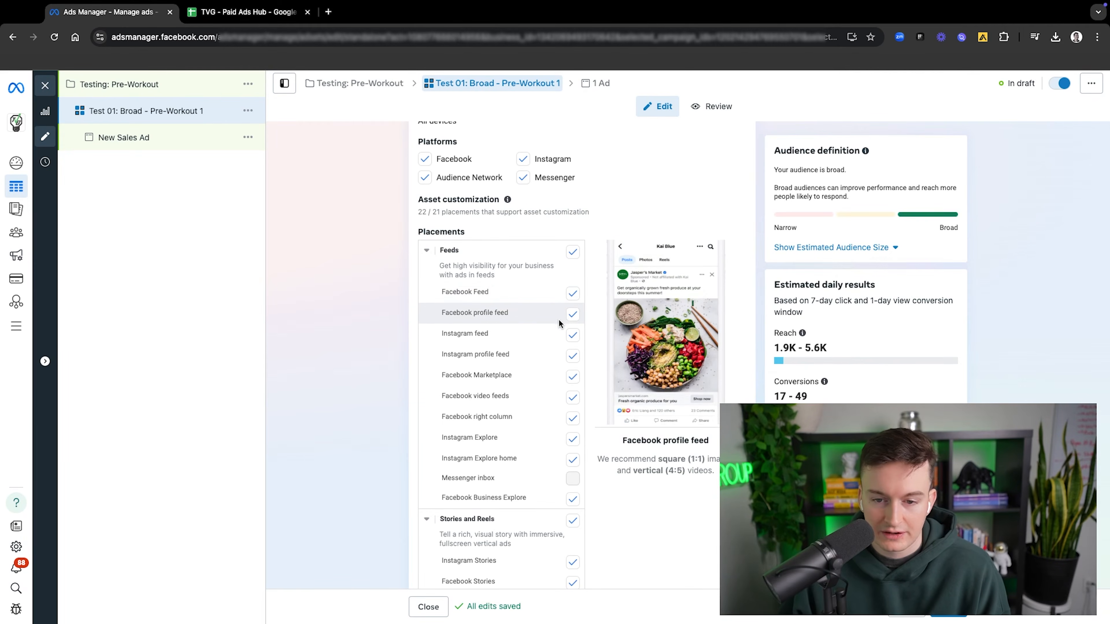
scroll(546, 328, "up", 3)
scroll(486, 276, "up", 4)
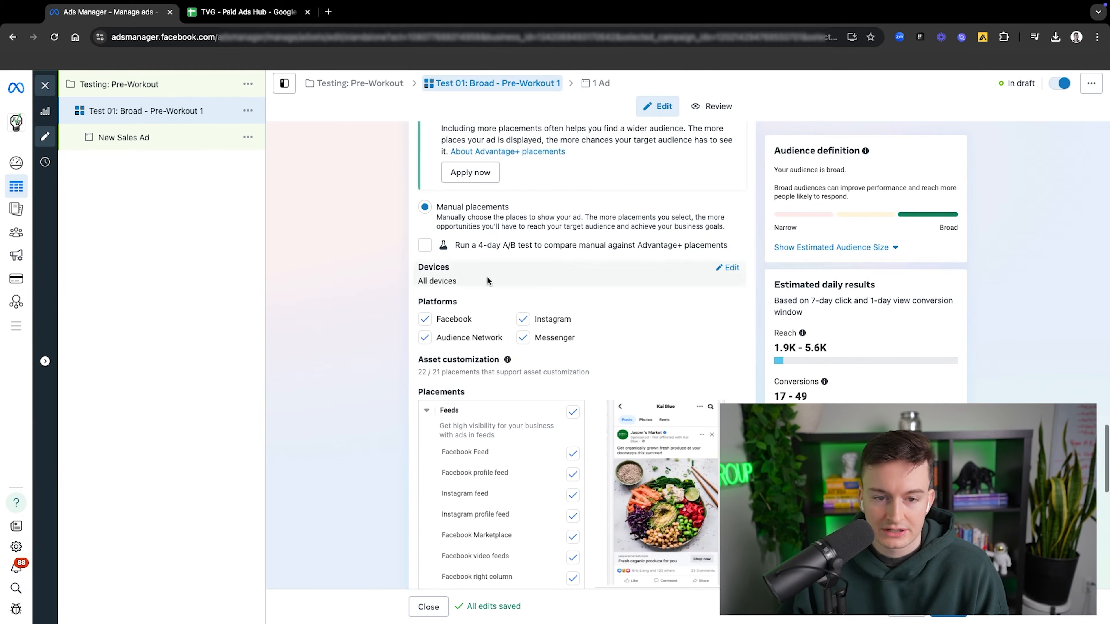
left_click(424, 243)
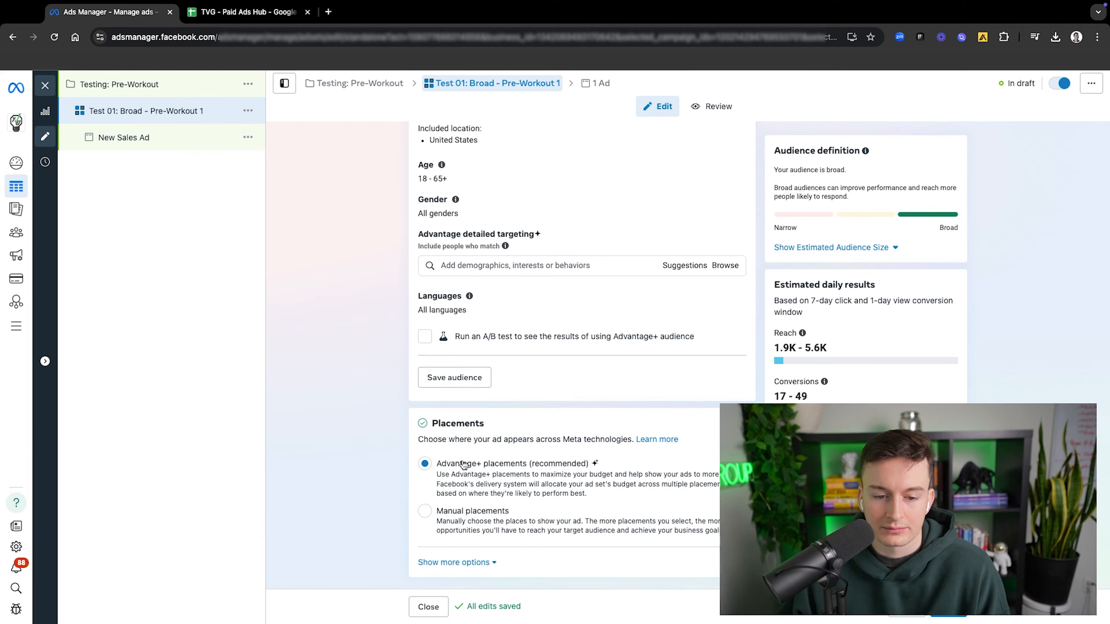
Step: Review the manual placements list again, including platforms, feeds, stories and reels, and reselect Advantage+ placements
left_click(459, 511)
scroll(523, 473, "down", 6)
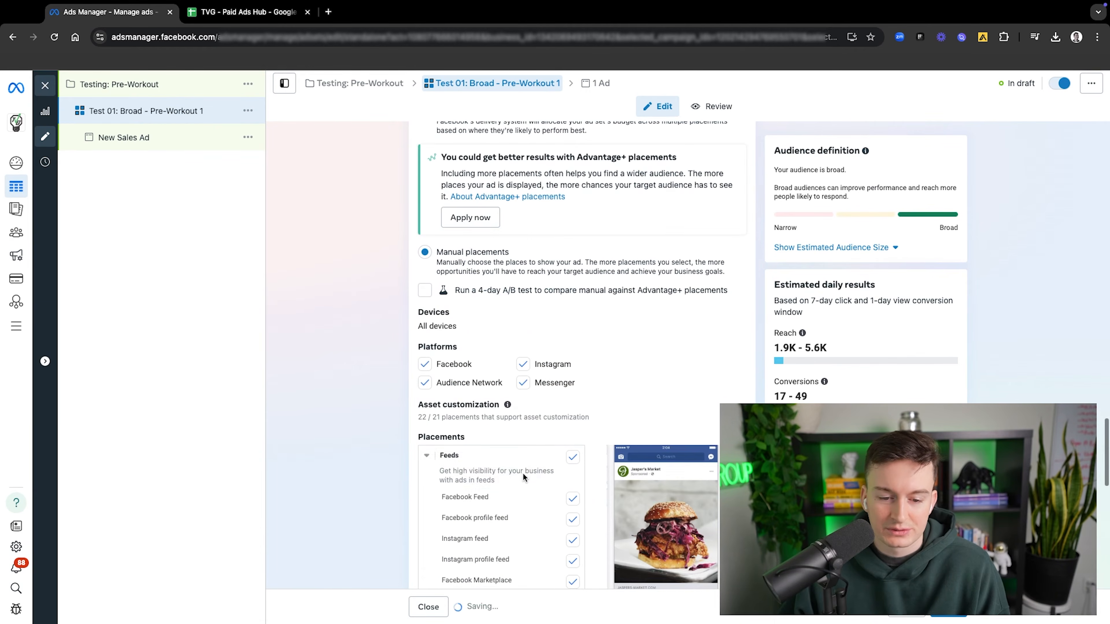
scroll(540, 468, "down", 2)
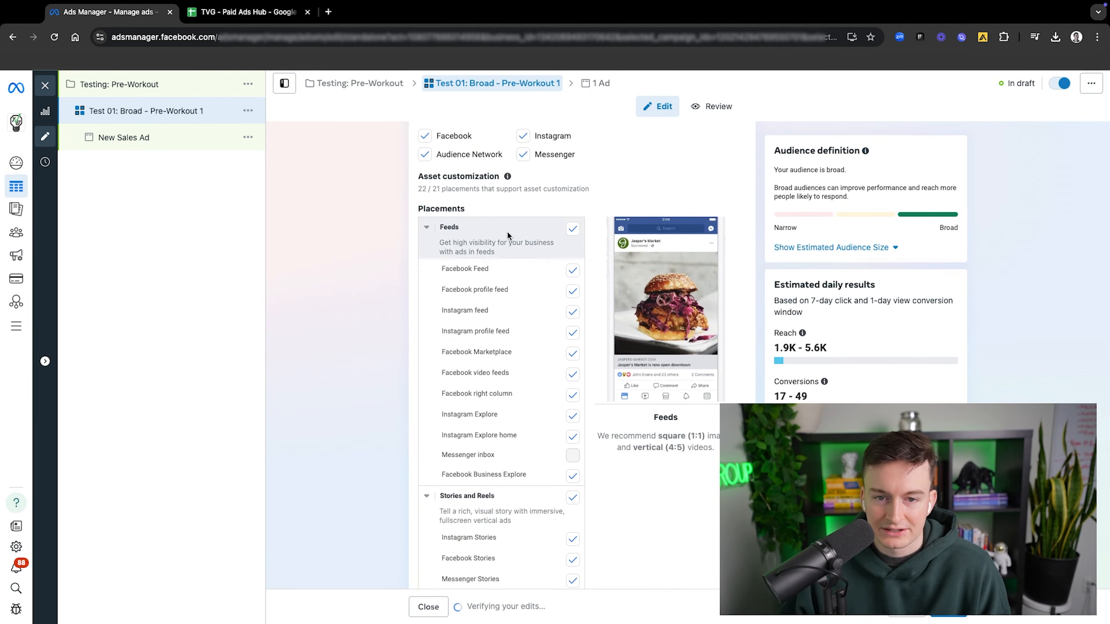
scroll(507, 233, "up", 3)
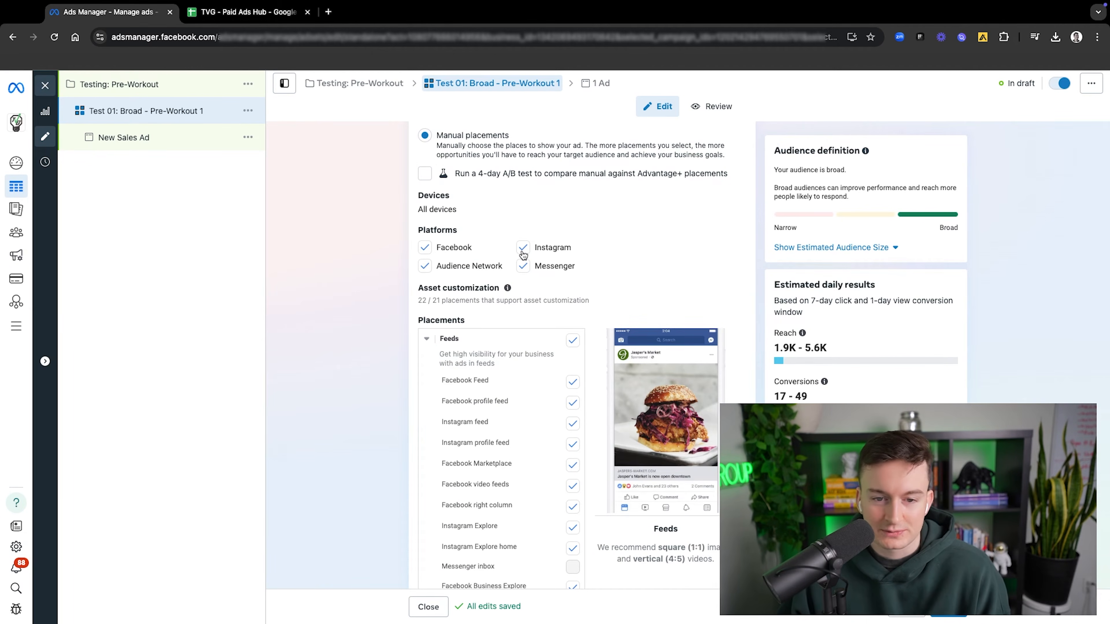
scroll(520, 253, "up", 3)
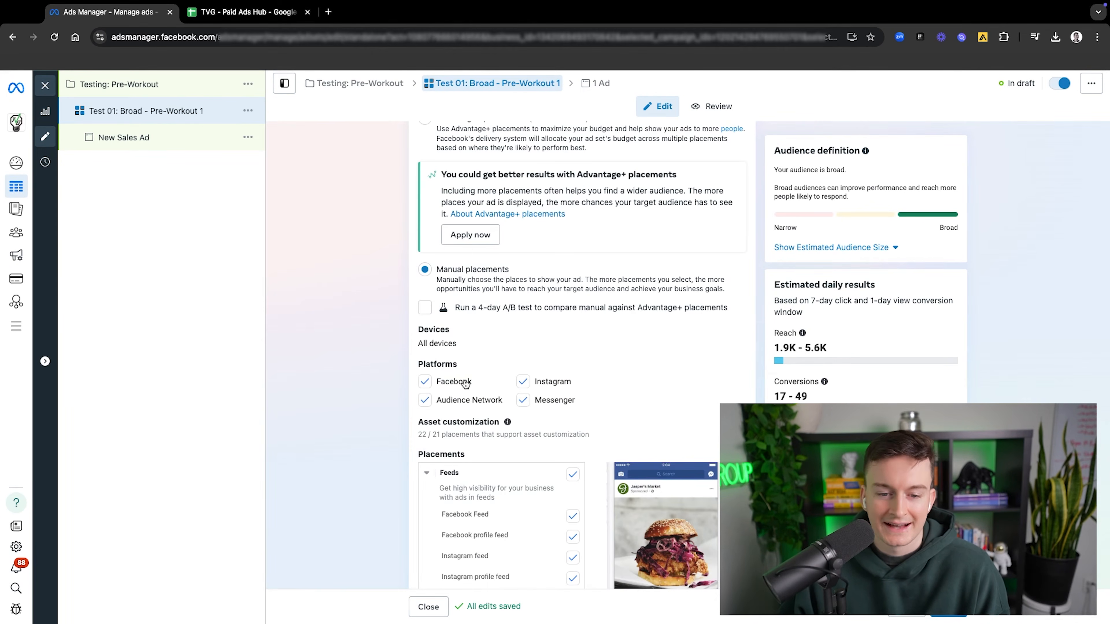
scroll(472, 383, "up", 3)
left_click(425, 234)
scroll(444, 278, "up", 5)
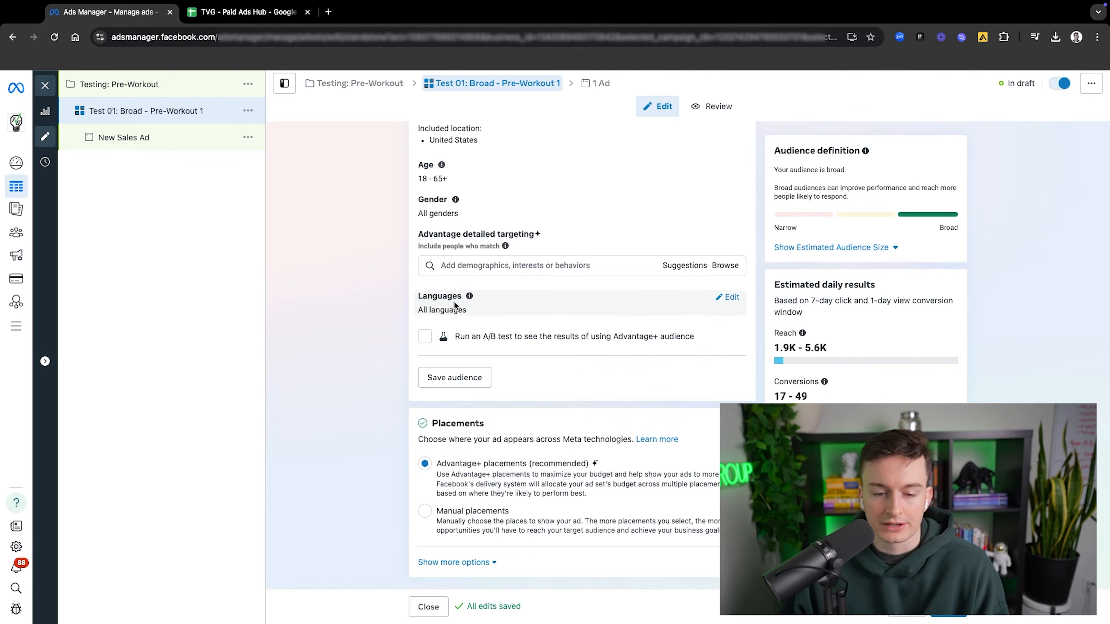
Step: Continue to the ad level and rename the new sales ad as tvg_1a
left_click(948, 607)
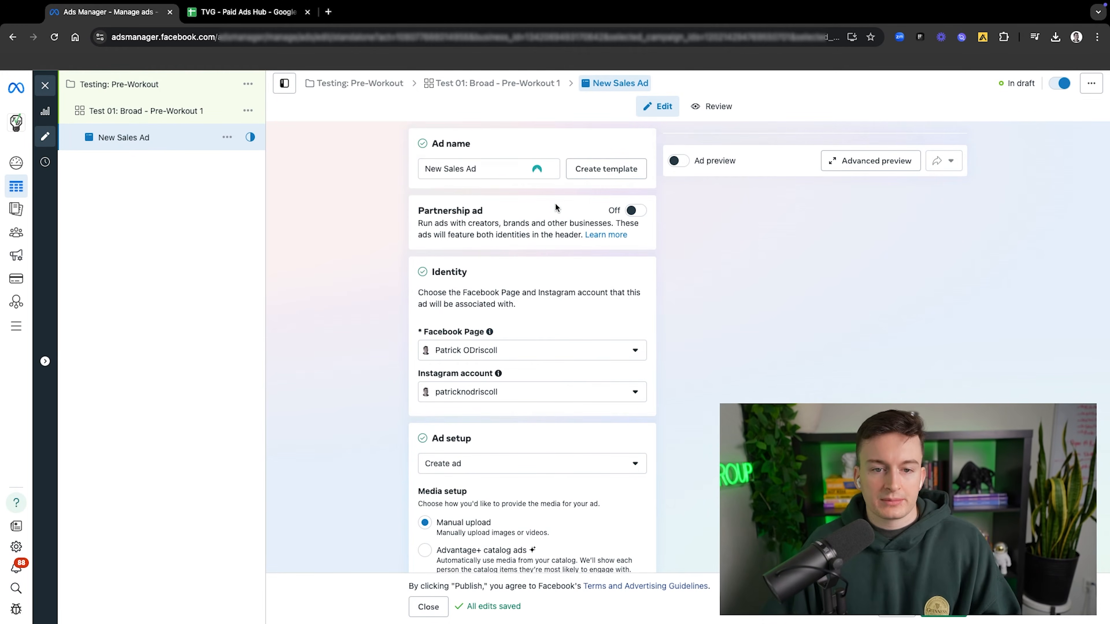
triple_click(476, 169)
type("tvg")
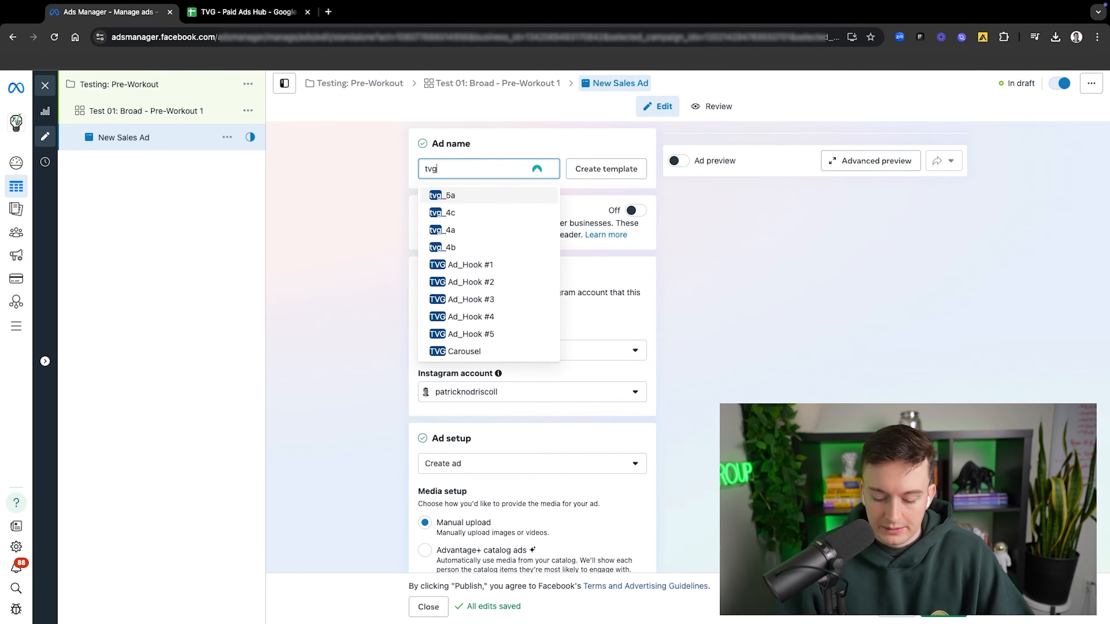
type("_1a")
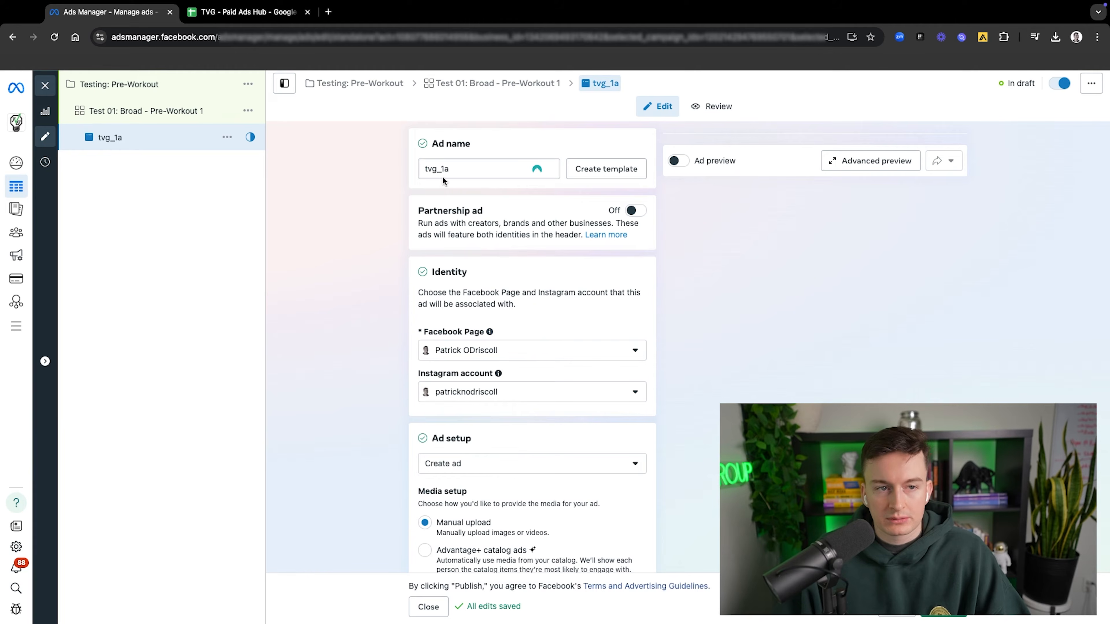
Step: Switch to the TVG - Paid Ads Hub spreadsheet and examine the Creative Workshop's ad IDs, hypotheses and creative columns
left_click(180, 11)
scroll(481, 288, "down", 5)
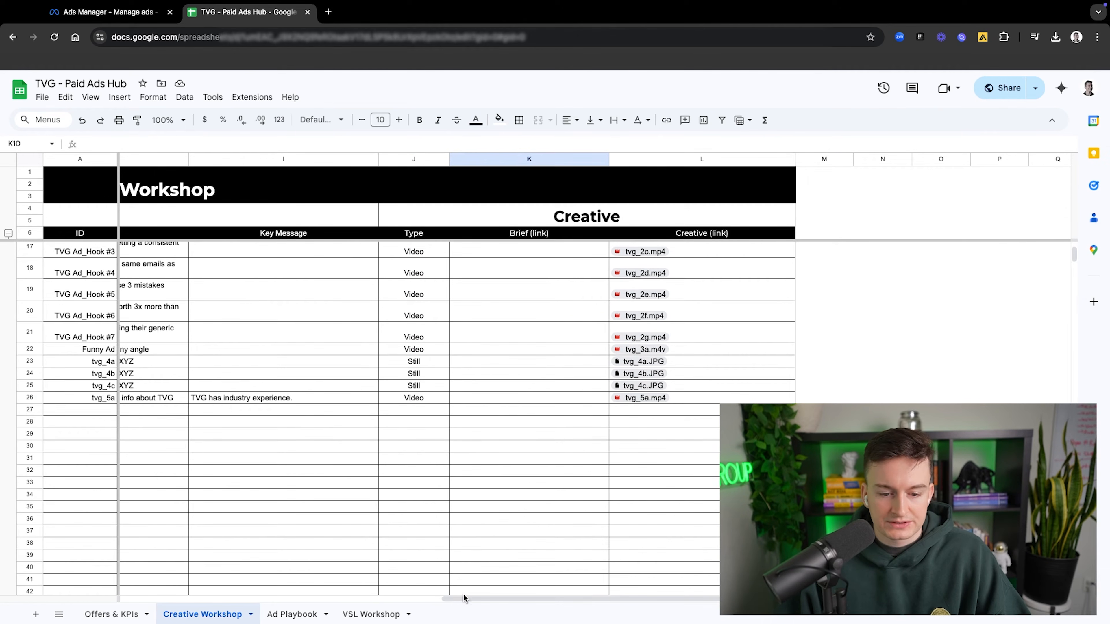
left_click_drag(463, 597, 124, 574)
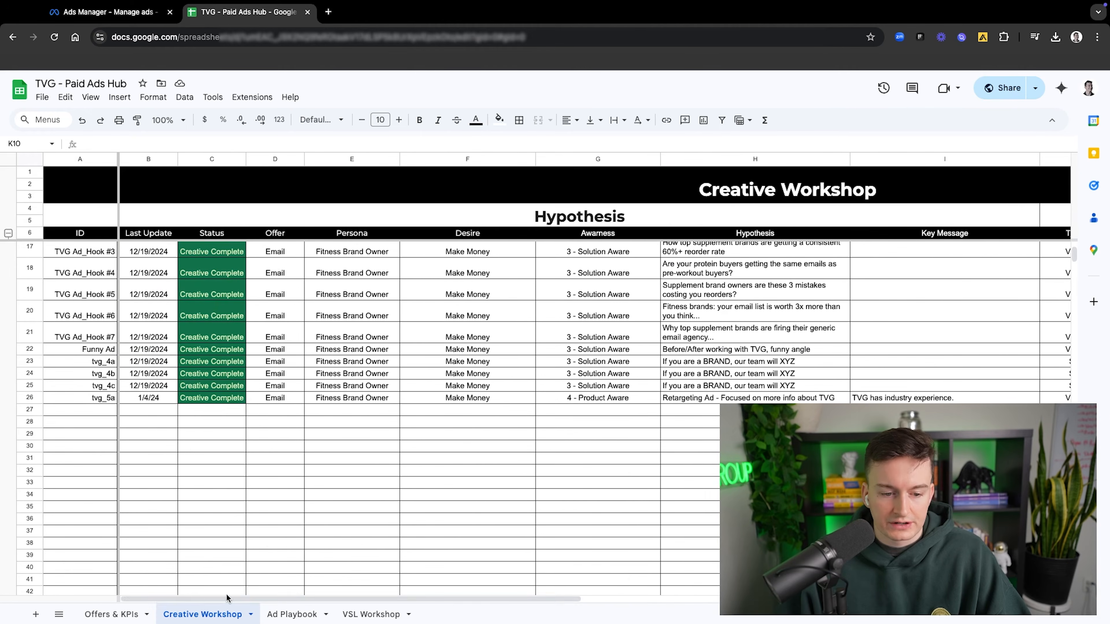
left_click_drag(227, 598, 493, 597)
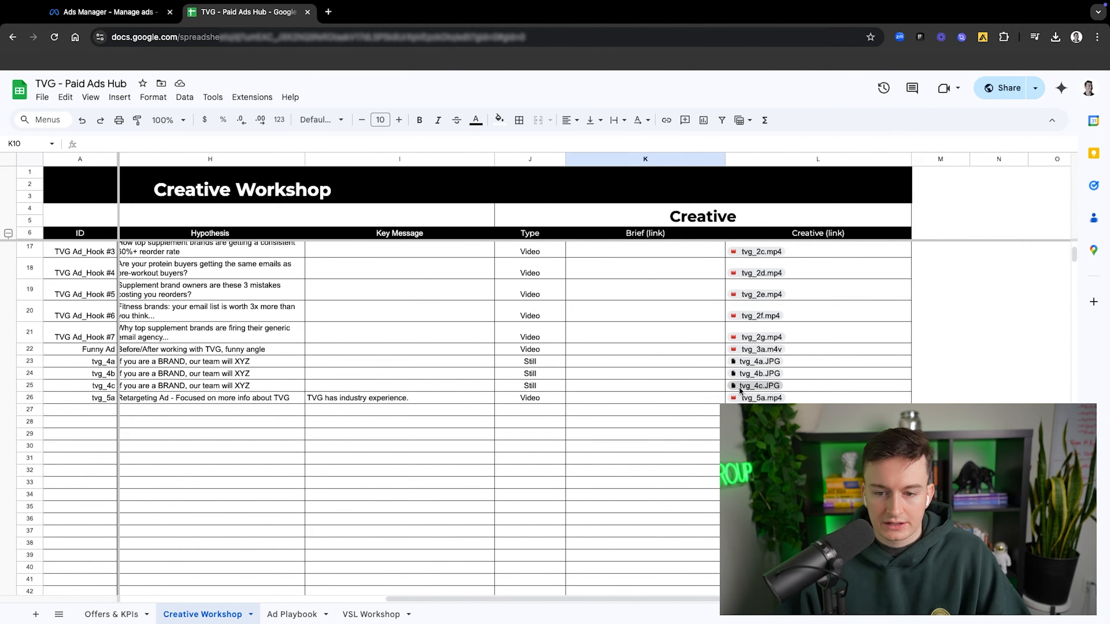
Step: Check the creative links for the still ads tvg_4a, tvg_4b and tvg_4c against their IDs
left_click(756, 362)
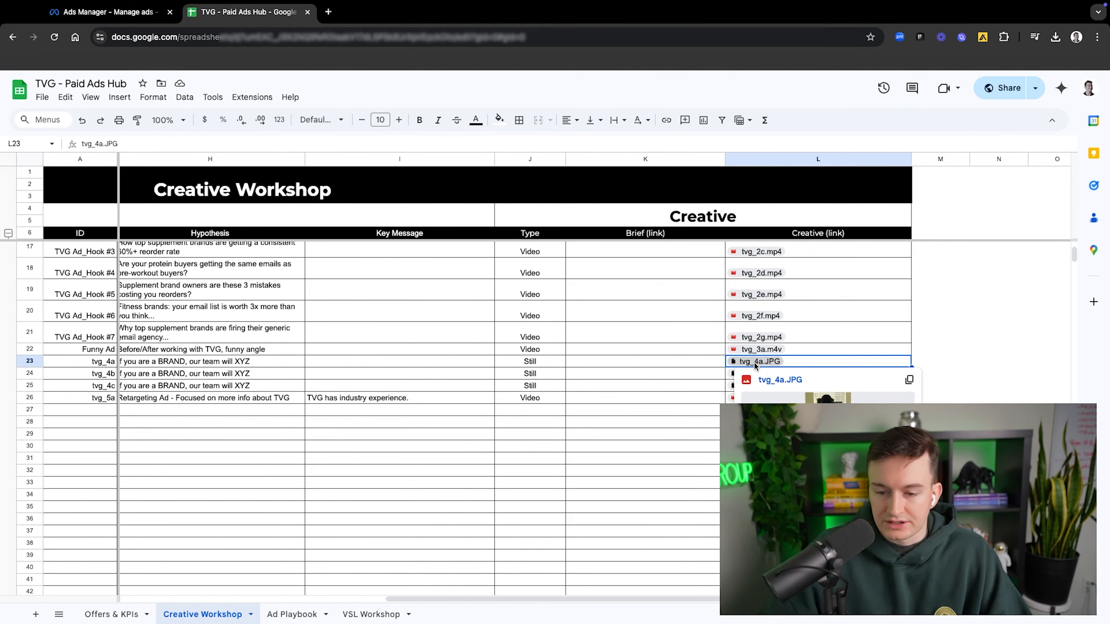
left_click(732, 374)
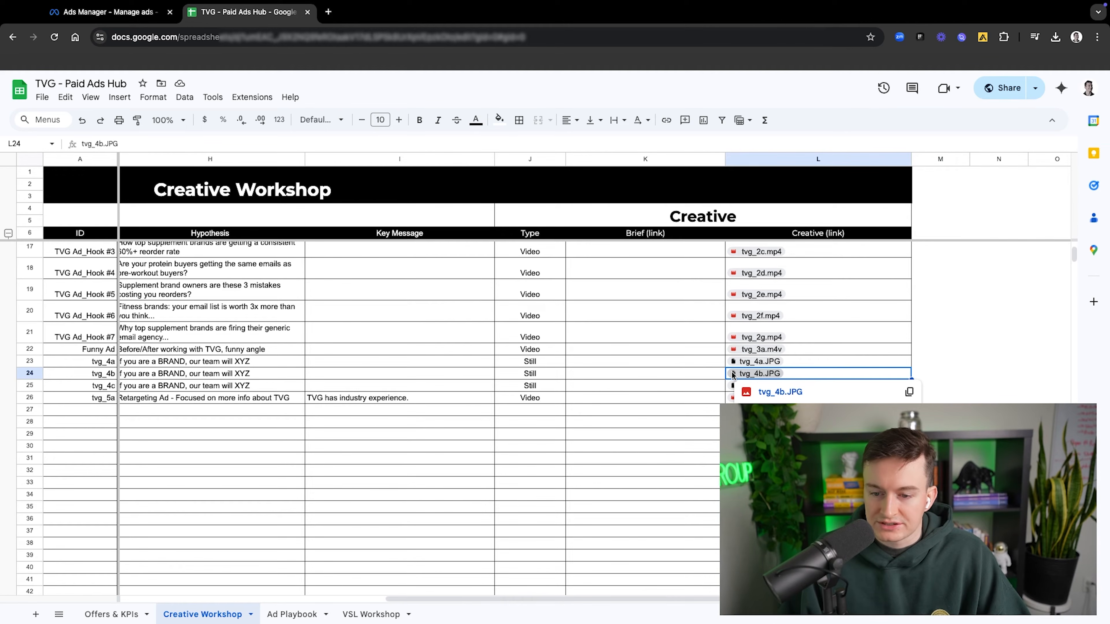
left_click(733, 386)
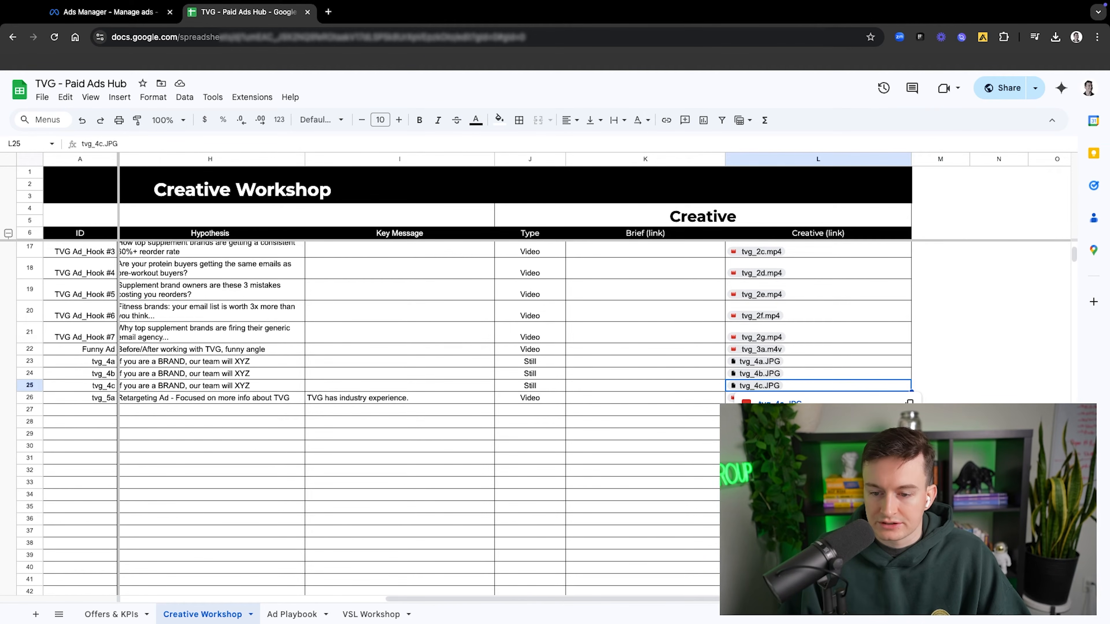
left_click(761, 361)
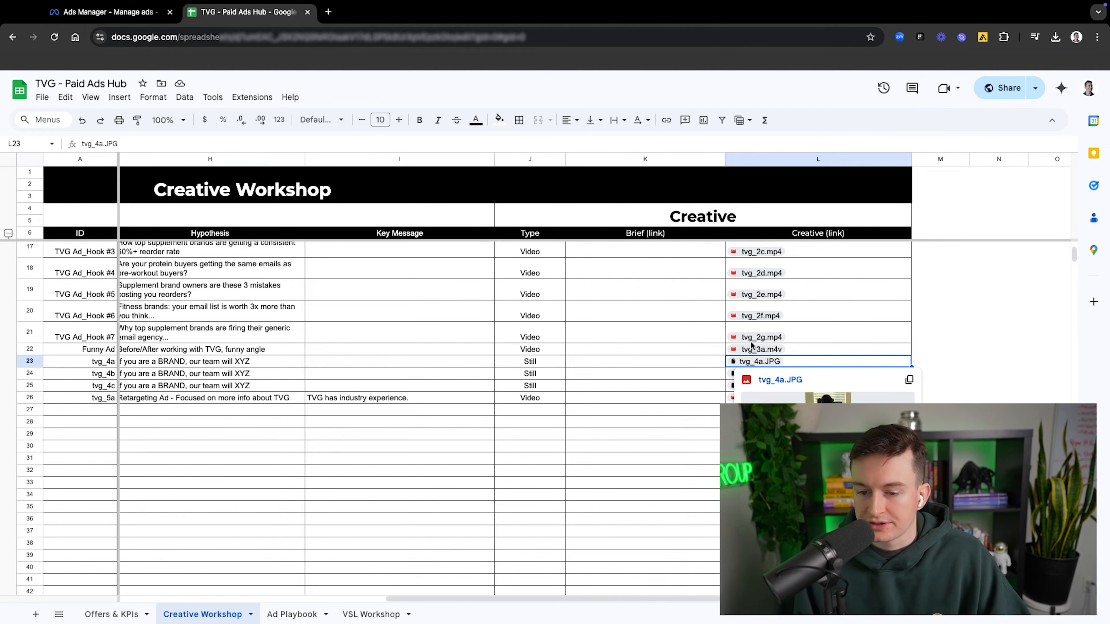
left_click(697, 365)
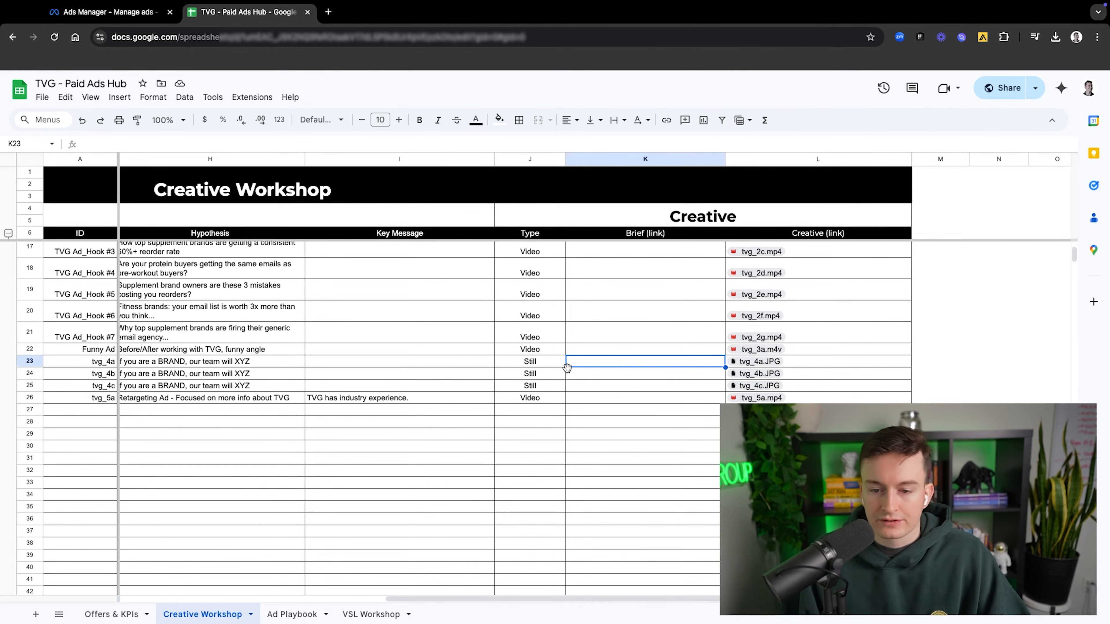
mouse_move(749, 362)
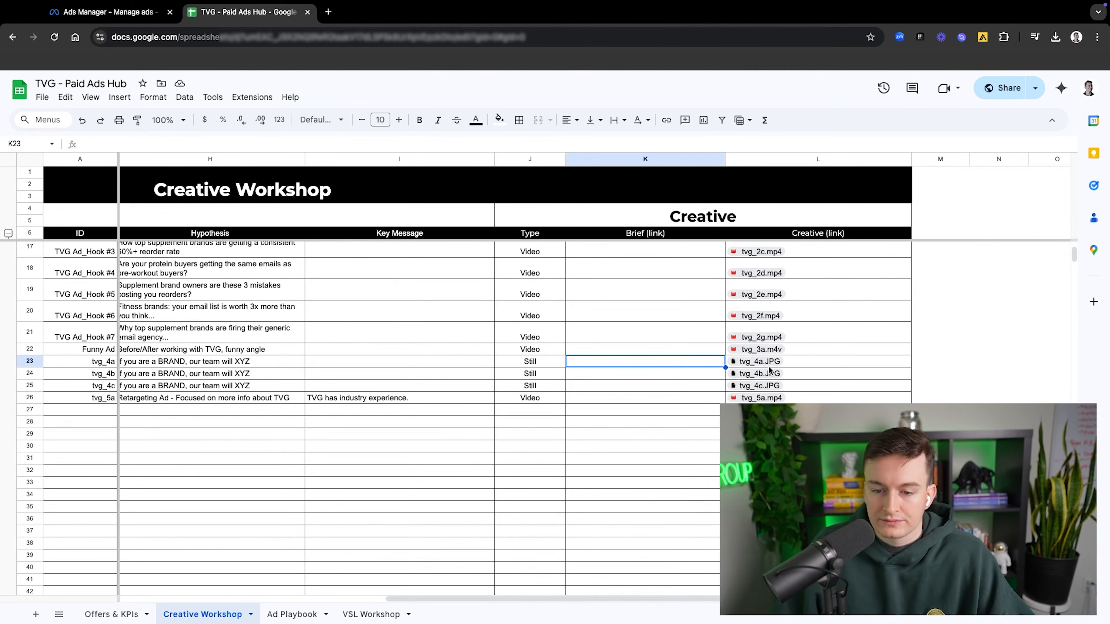
left_click(808, 360)
left_click(807, 372)
left_click(803, 385)
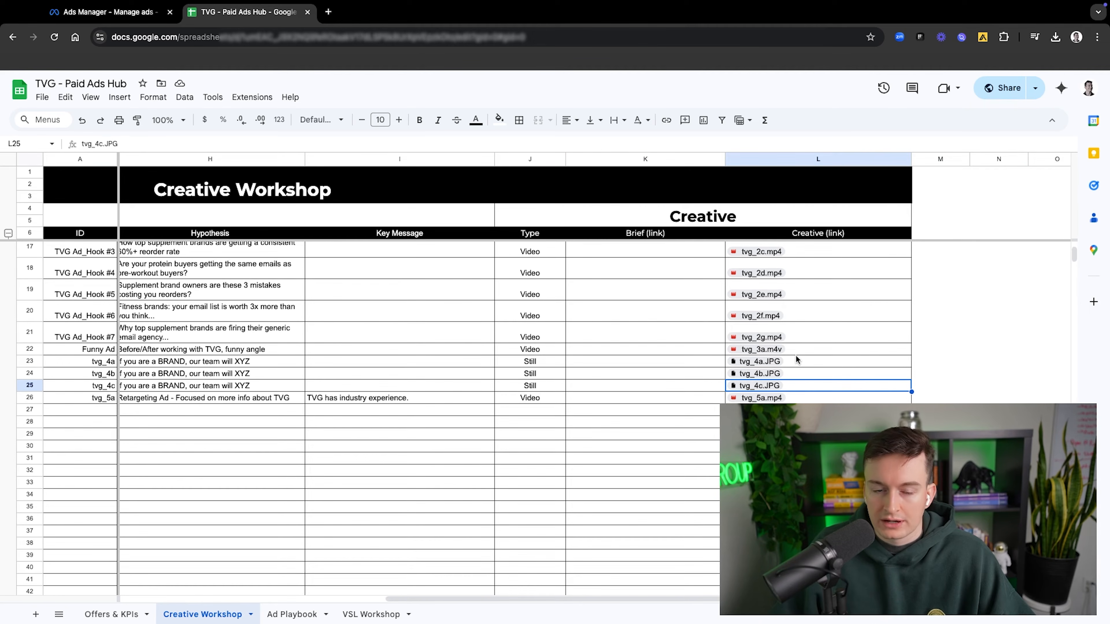
Step: Return to Ads Manager and examine the ad's identity, ad setup, media setup and format options
left_click(117, 19)
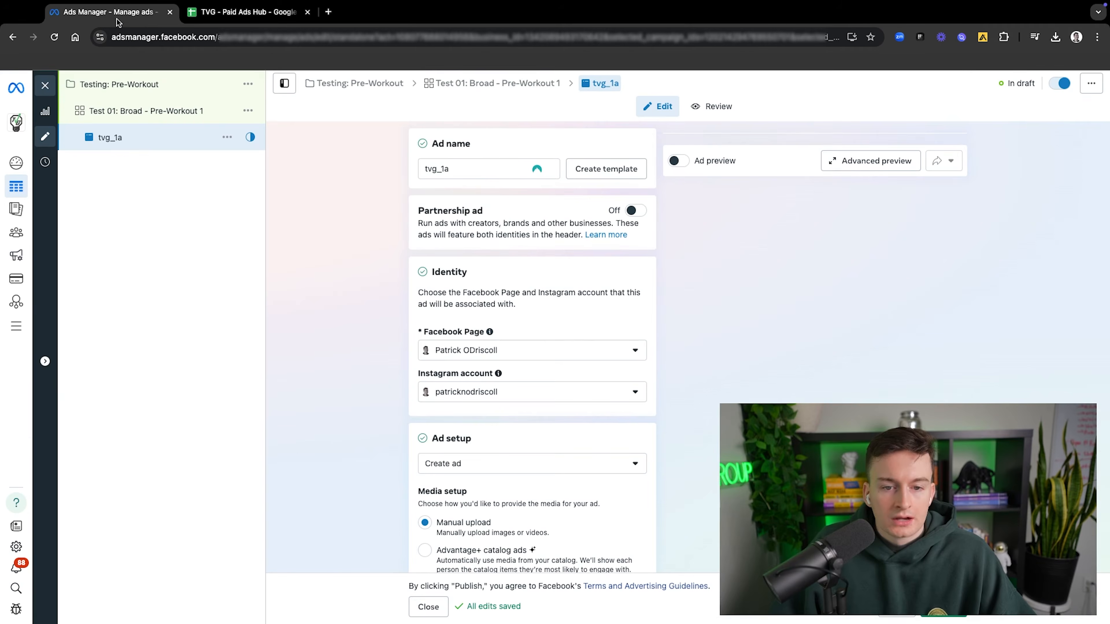
scroll(561, 328, "down", 2)
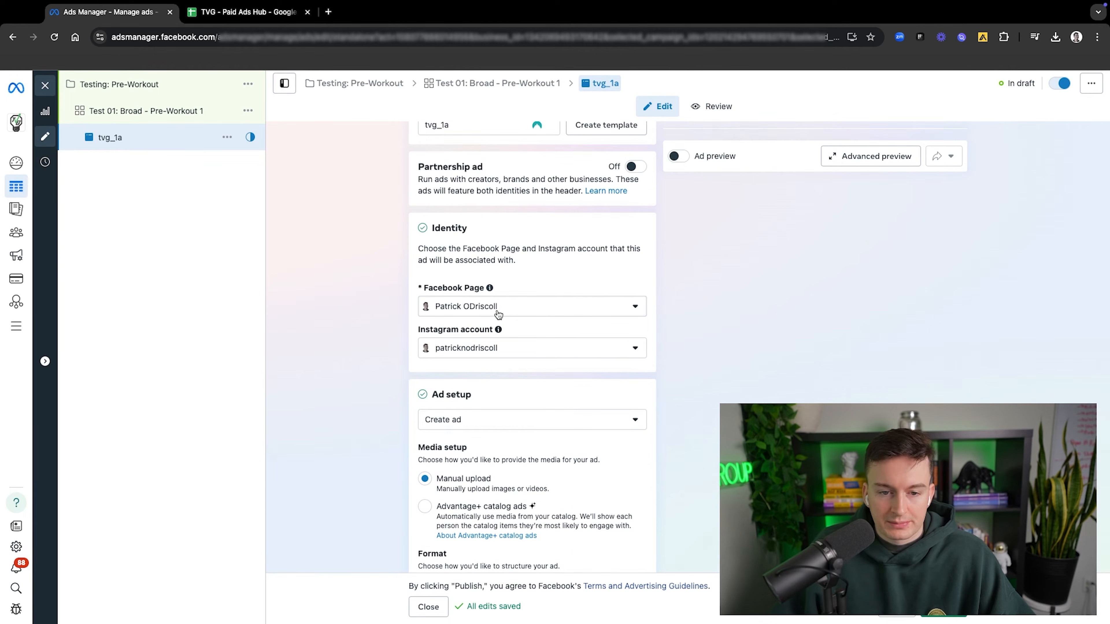
scroll(475, 277, "up", 2)
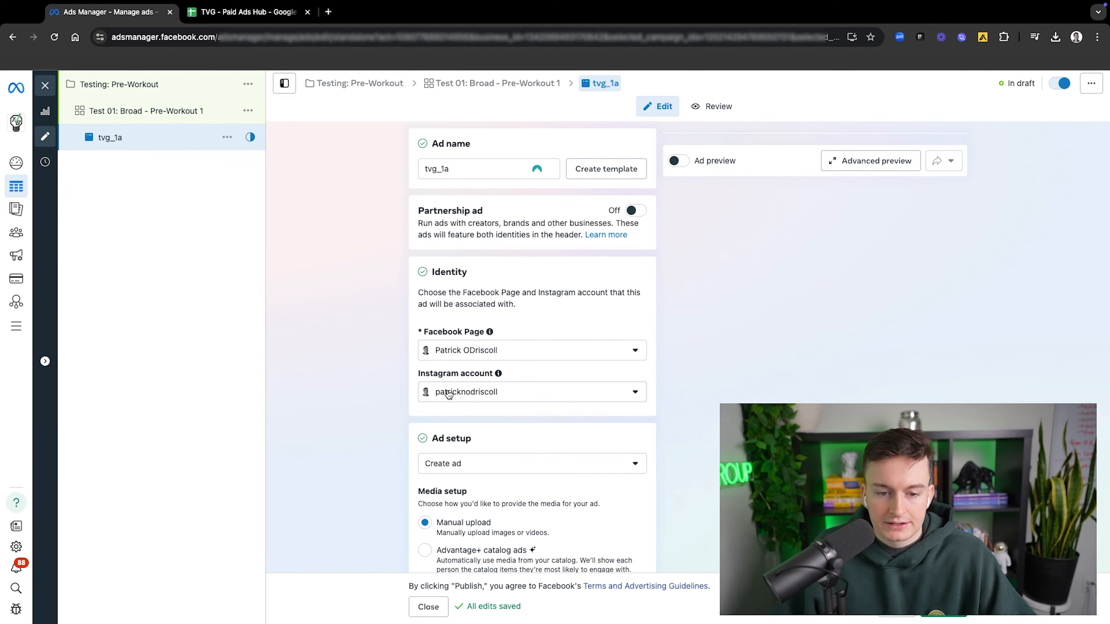
scroll(546, 349, "down", 5)
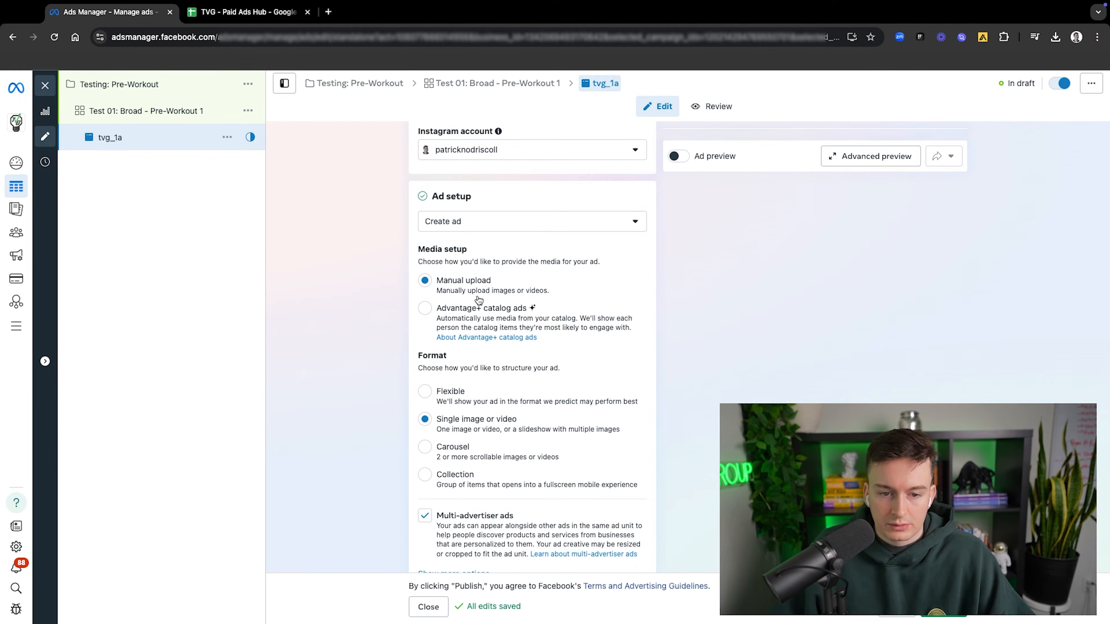
Step: Disable multi-advertiser ads in the ad setup, keeping the single image or video format
scroll(455, 349, "down", 1)
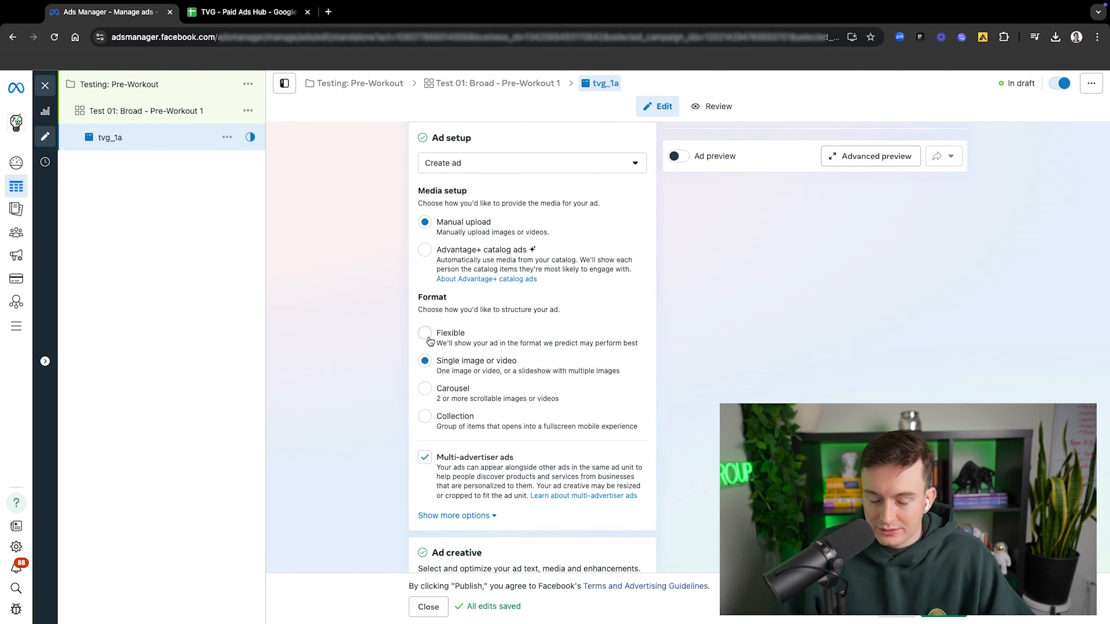
scroll(430, 341, "down", 3)
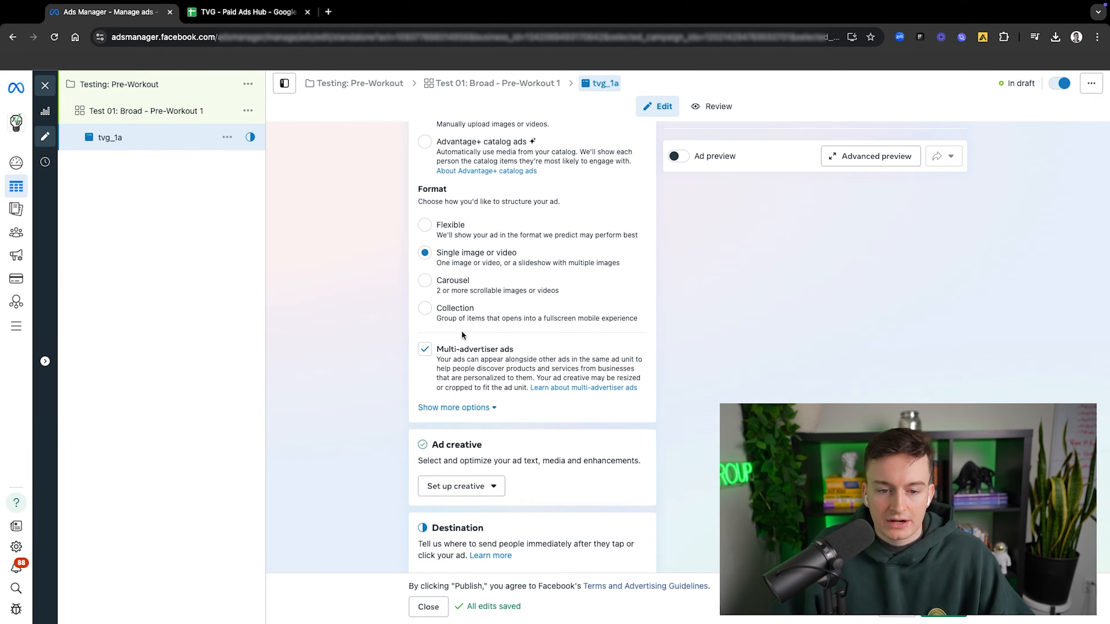
left_click(426, 351)
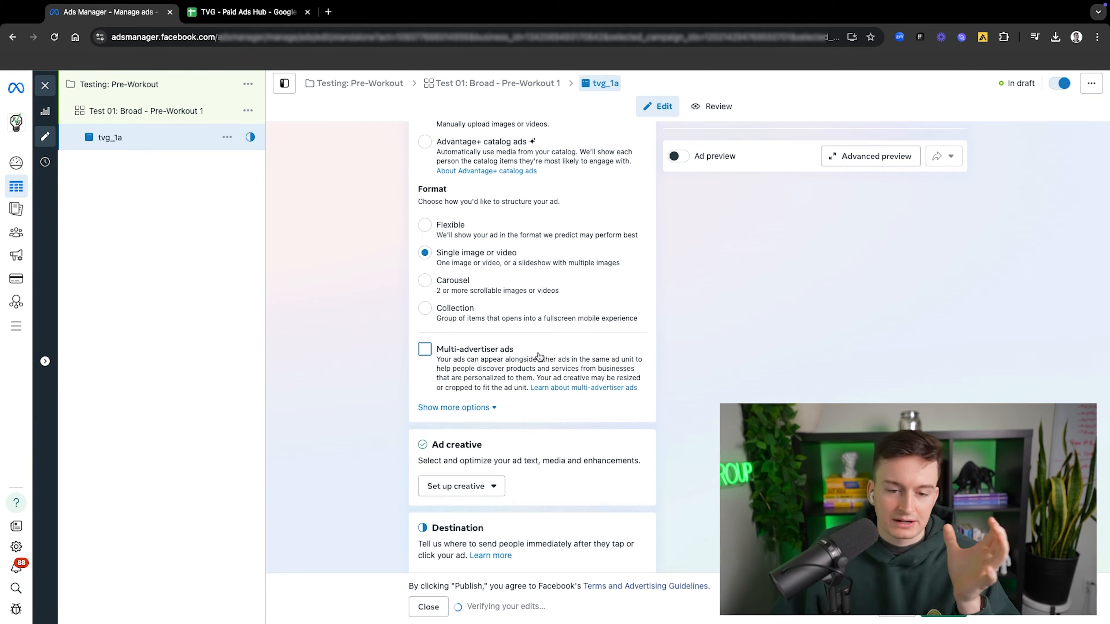
Step: Examine the ad's destination settings, including the website URL, display link and browser add-on options
scroll(539, 356, "down", 2)
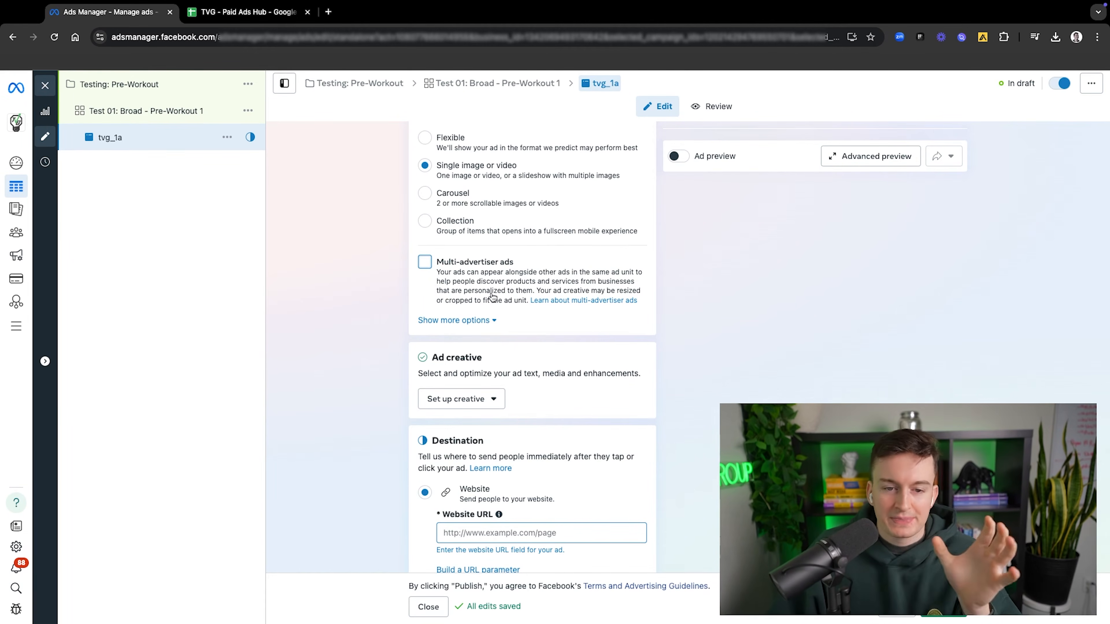
scroll(493, 297, "down", 2)
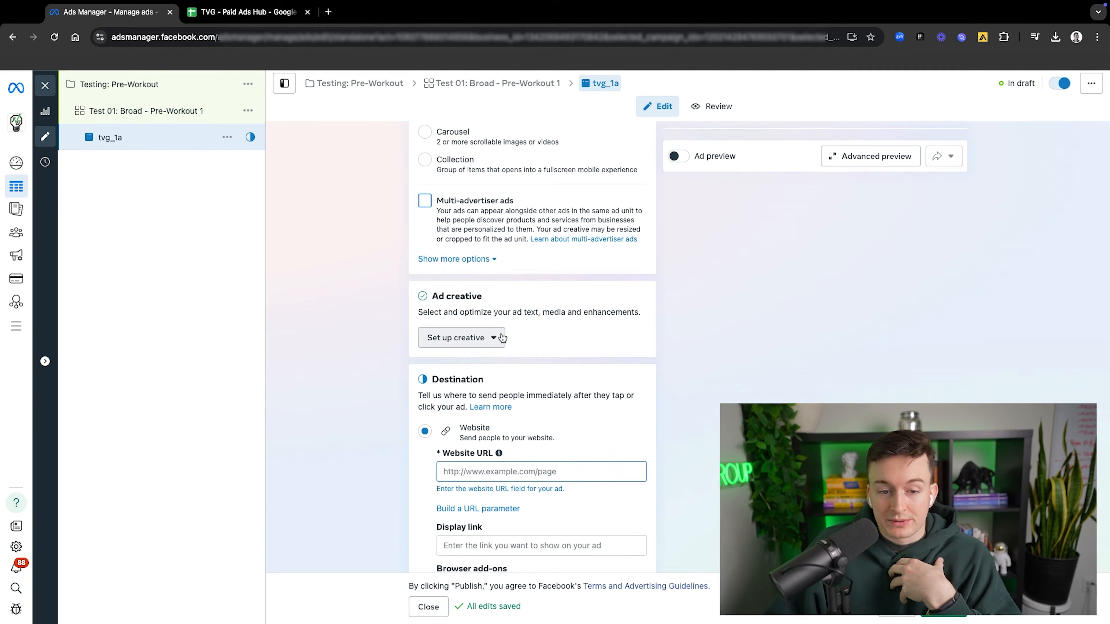
scroll(525, 318, "down", 3)
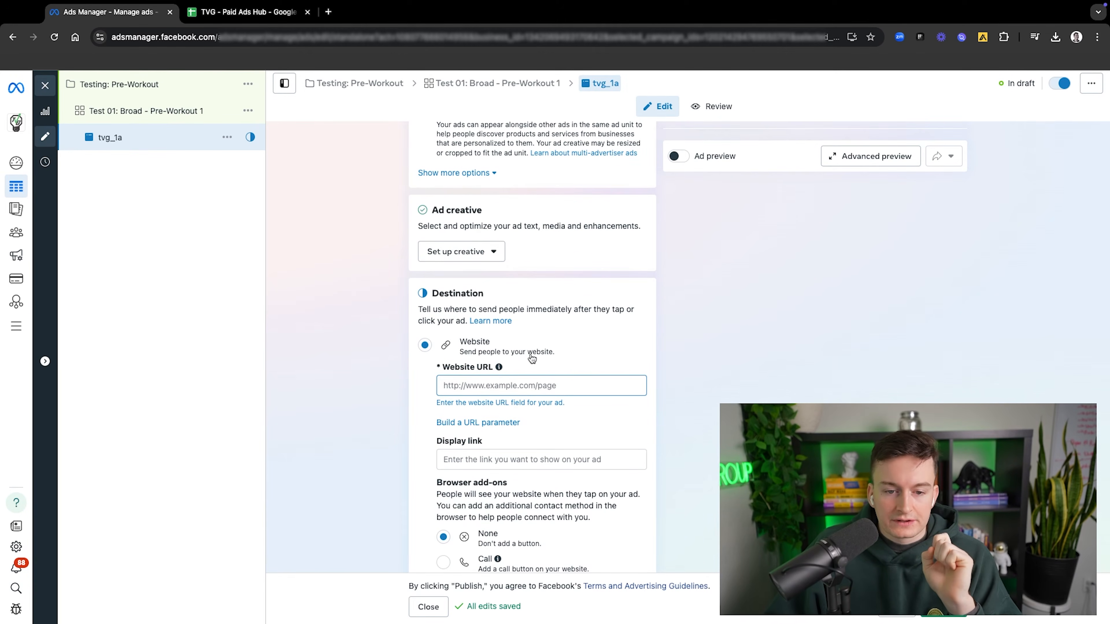
scroll(531, 359, "down", 1)
scroll(496, 322, "down", 1)
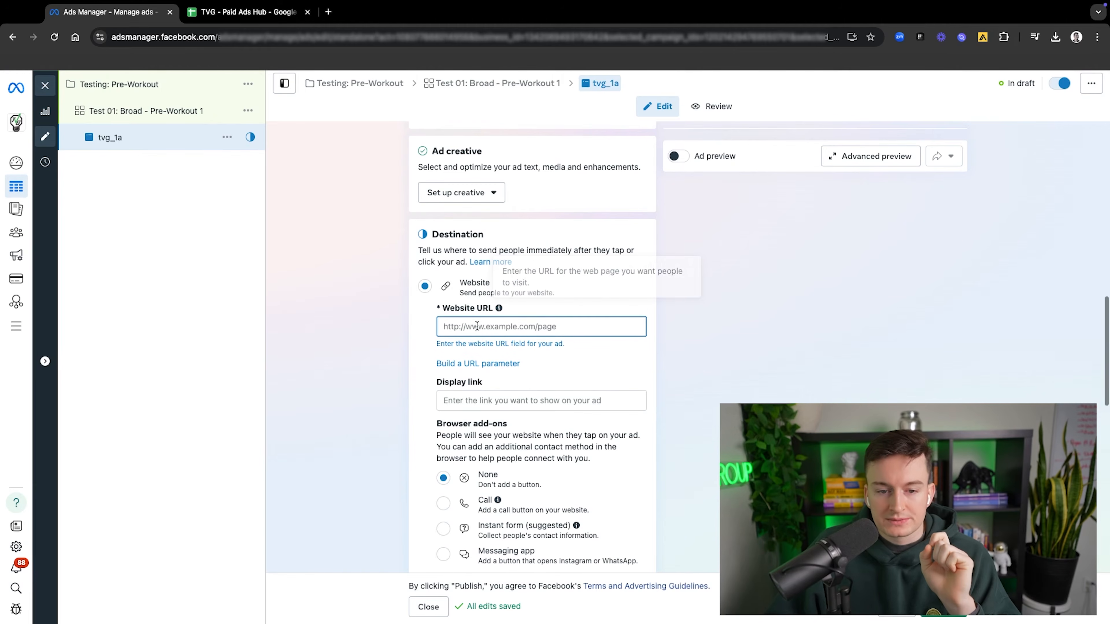
left_click(476, 325)
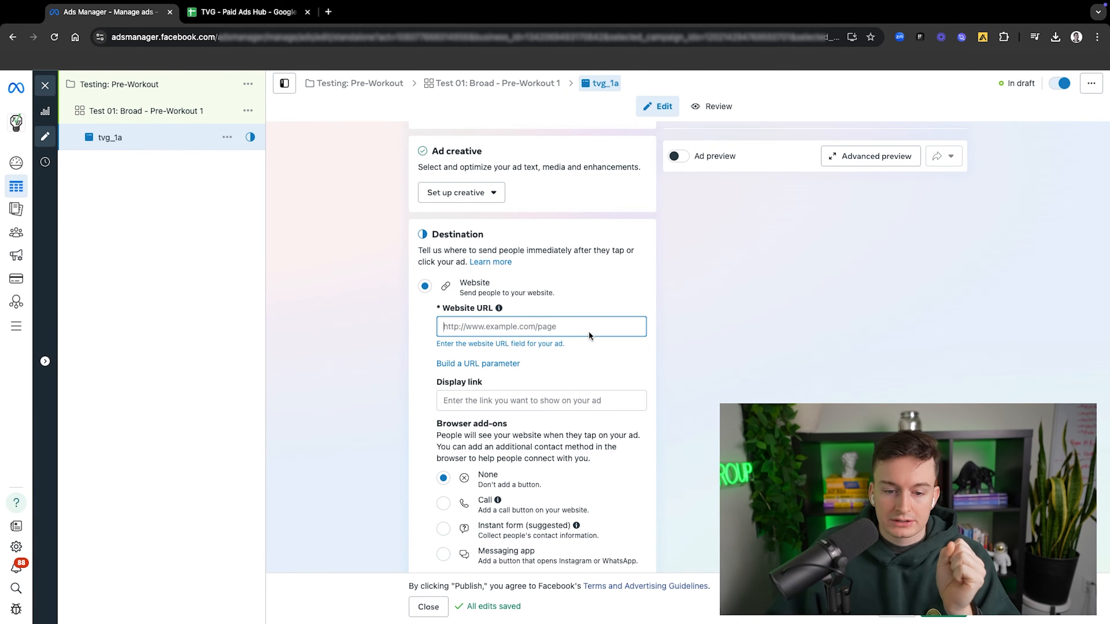
scroll(587, 332, "down", 3)
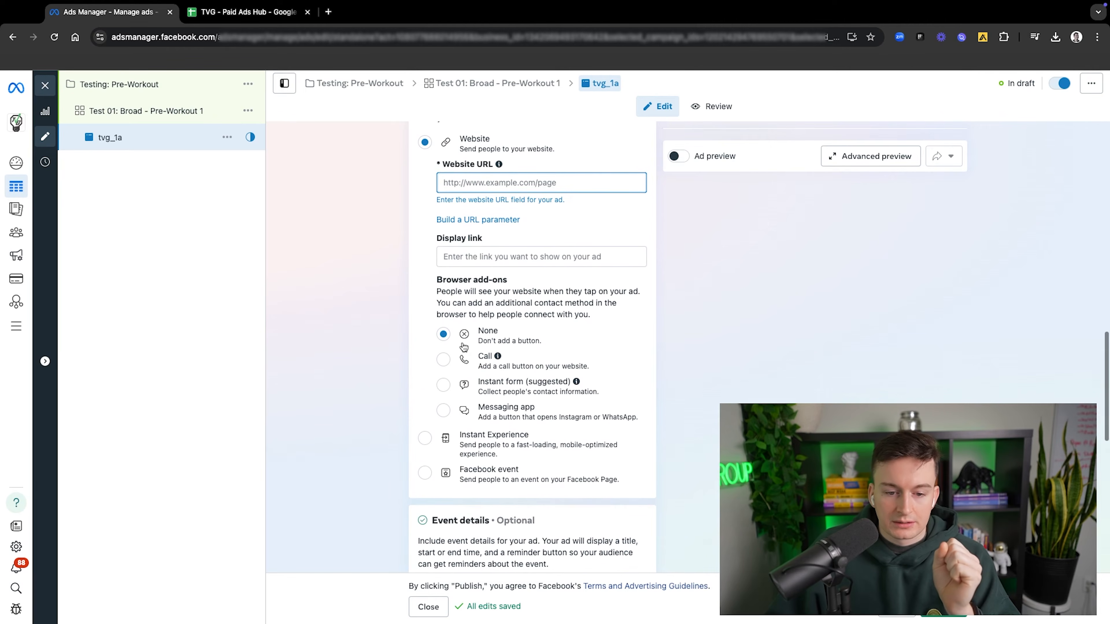
scroll(527, 373, "down", 1)
mouse_move(497, 308)
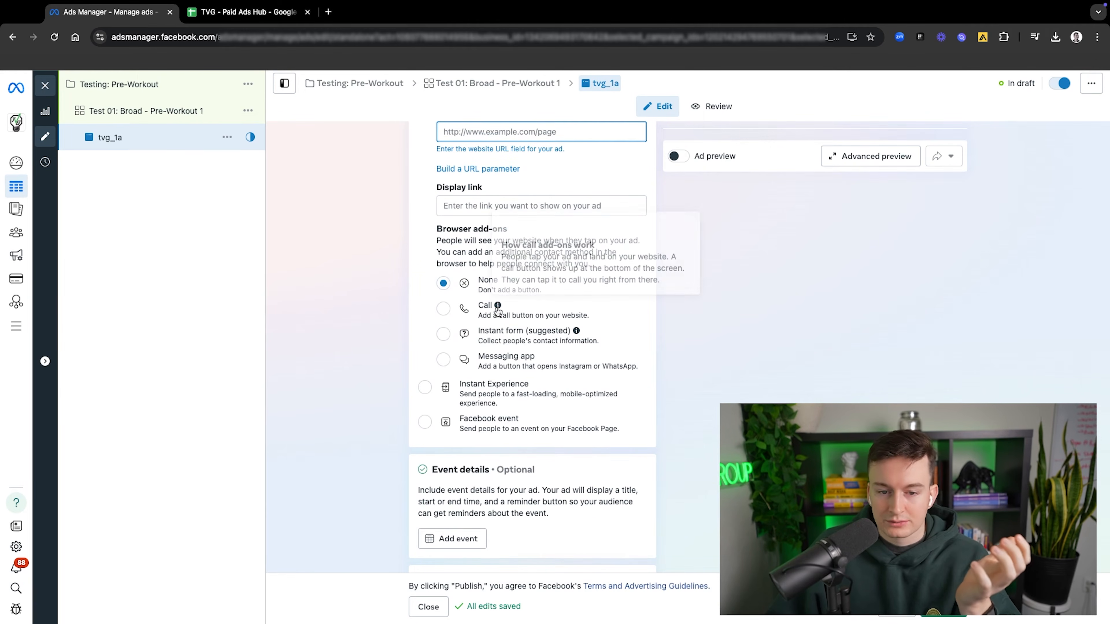
Step: Examine the ad's event details, languages and tracking settings, including website events and URL parameters
scroll(495, 372, "down", 3)
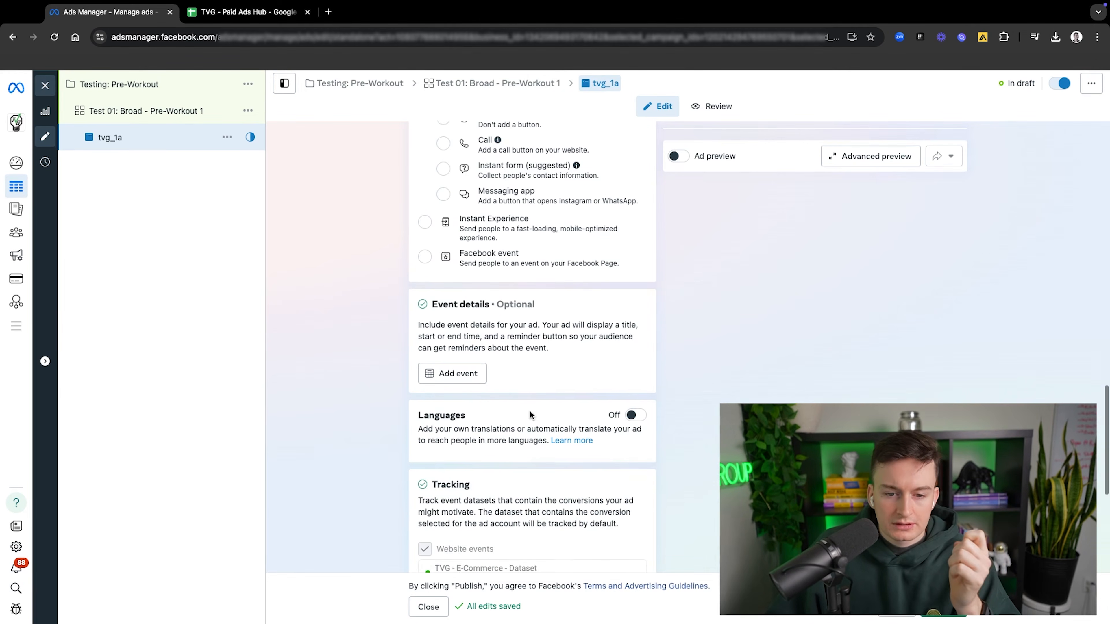
scroll(529, 414, "down", 3)
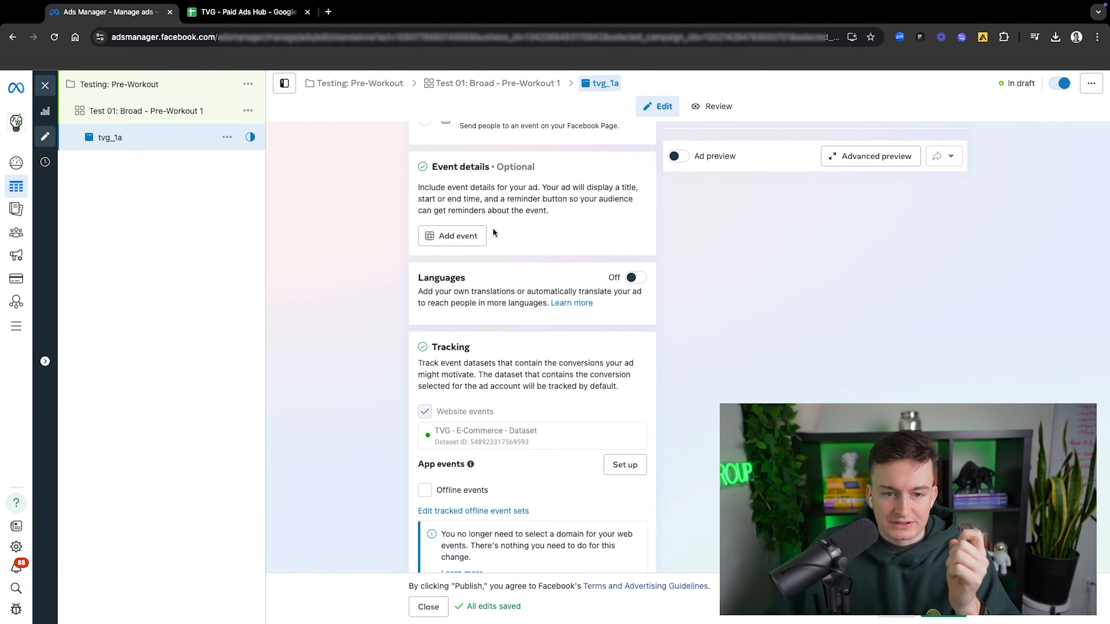
scroll(506, 302, "down", 1)
scroll(546, 287, "down", 3)
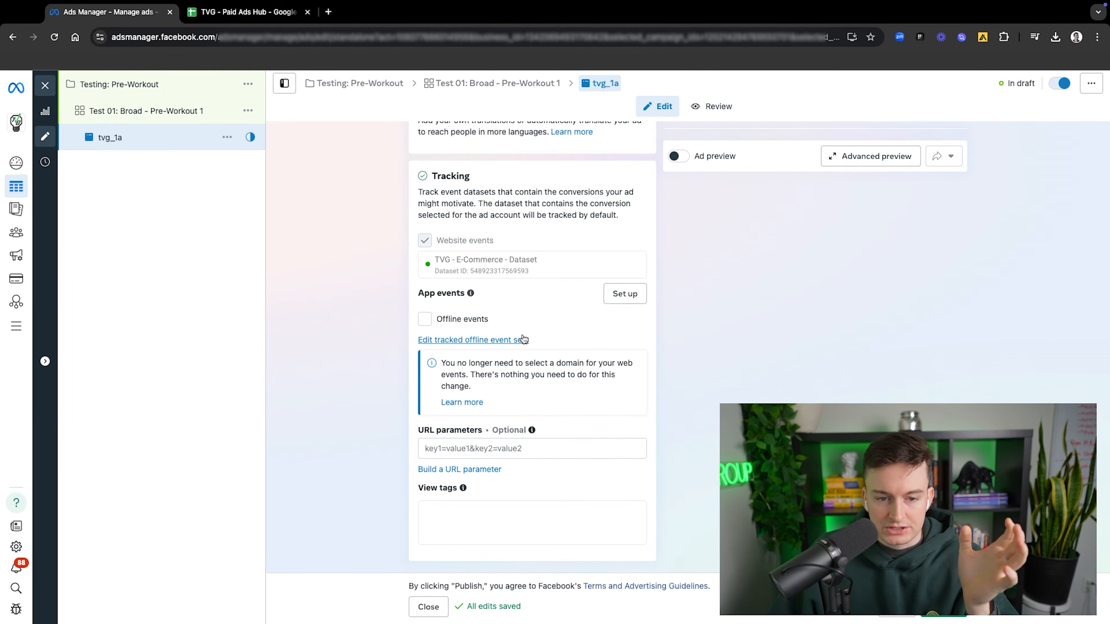
scroll(534, 339, "up", 1)
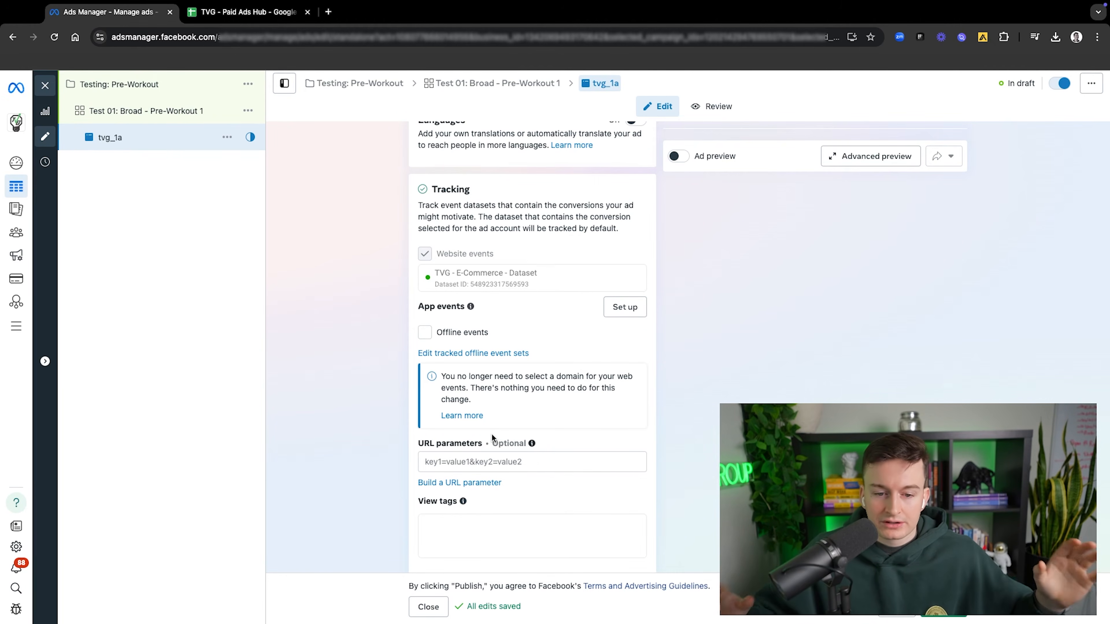
scroll(531, 352, "up", 3)
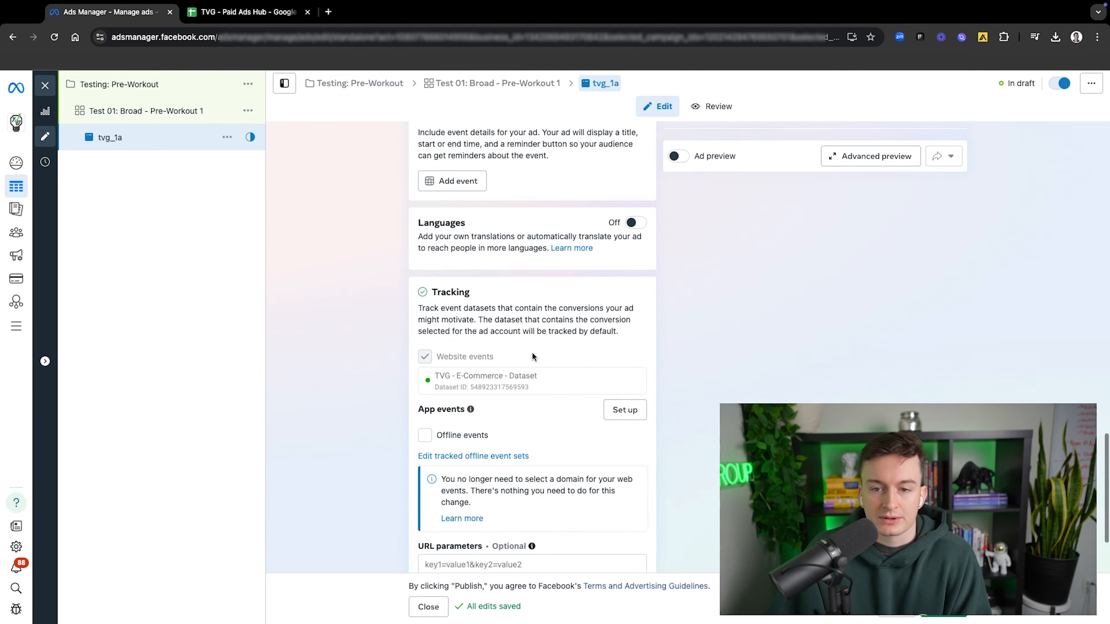
scroll(543, 377, "up", 10)
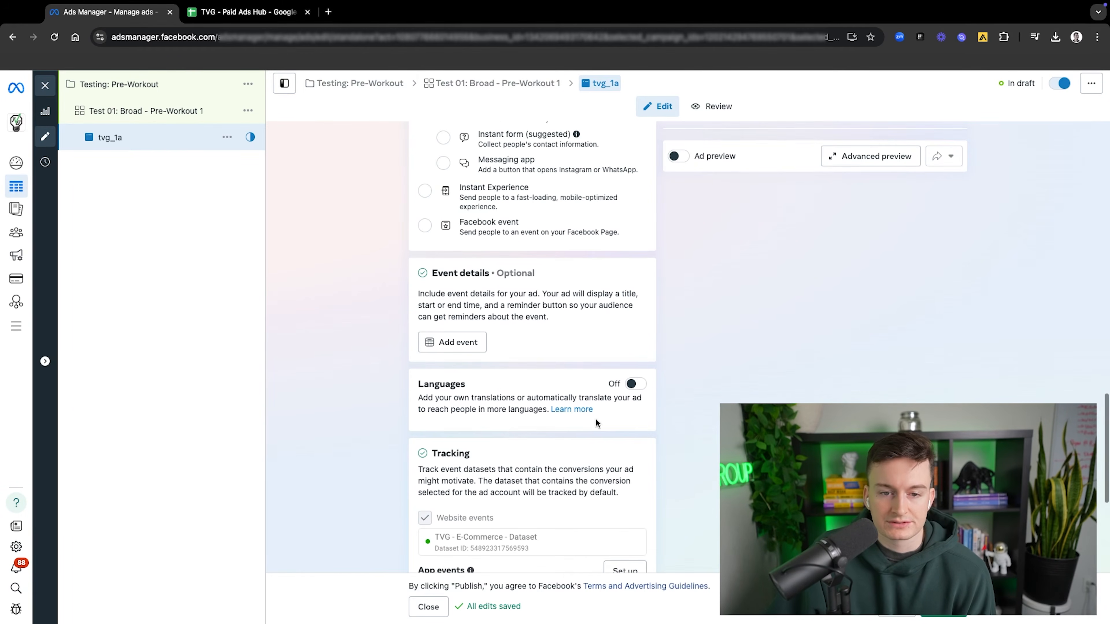
Step: Start setting up the ad creative as a video ad
scroll(579, 414, "up", 8)
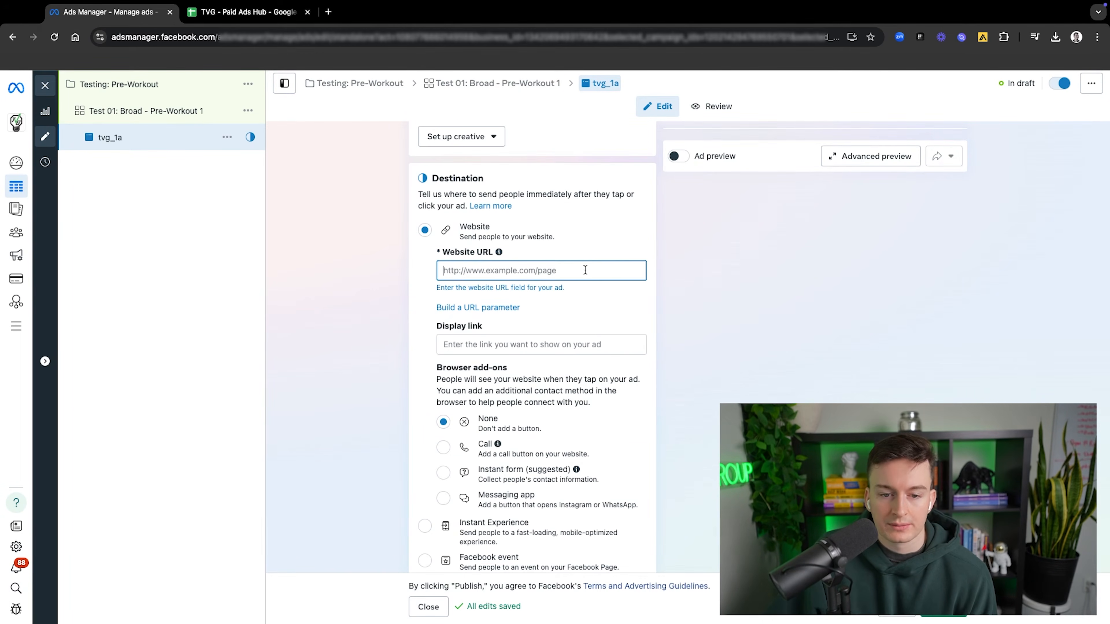
scroll(571, 282, "up", 5)
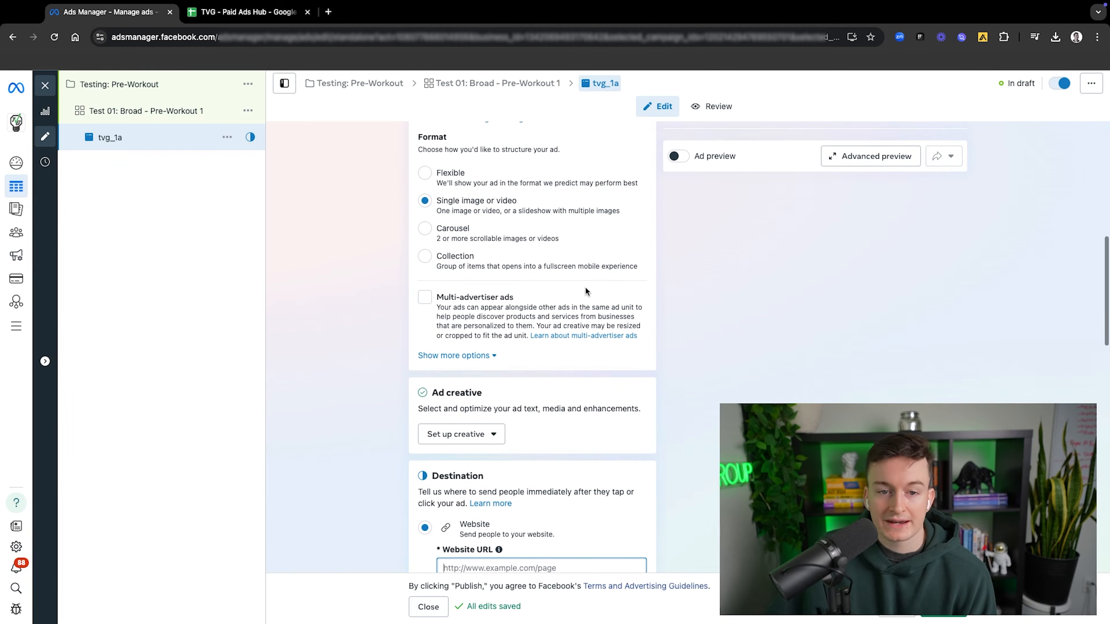
left_click(467, 432)
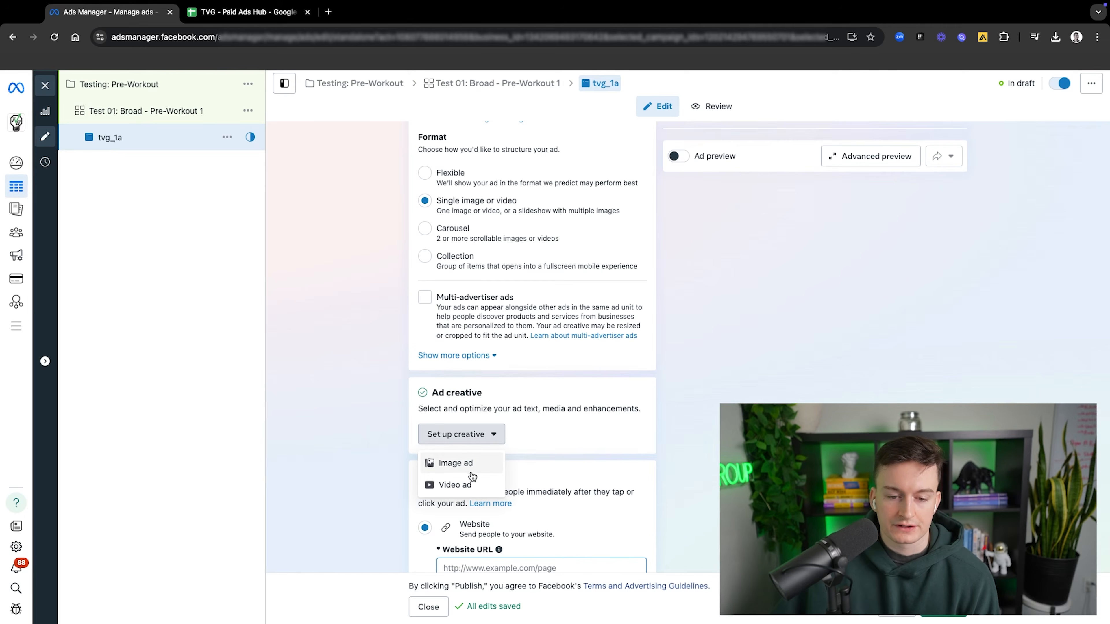
left_click(467, 484)
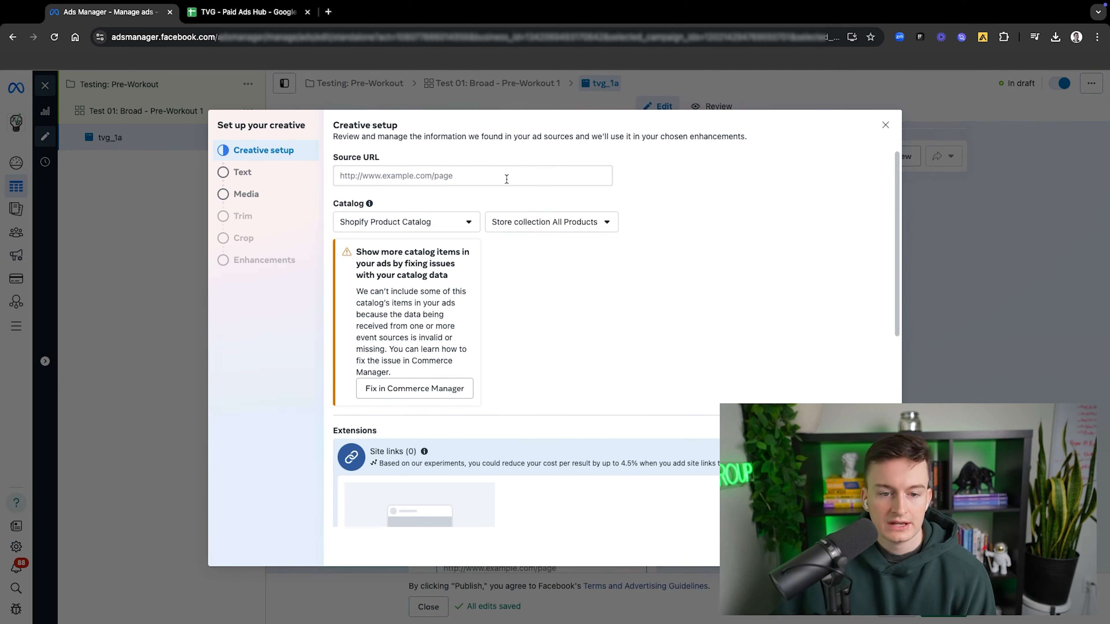
Step: Examine the creative setup's available catalogs, site links and catalog items without changing the Shopify Product Catalog selection
left_click(423, 228)
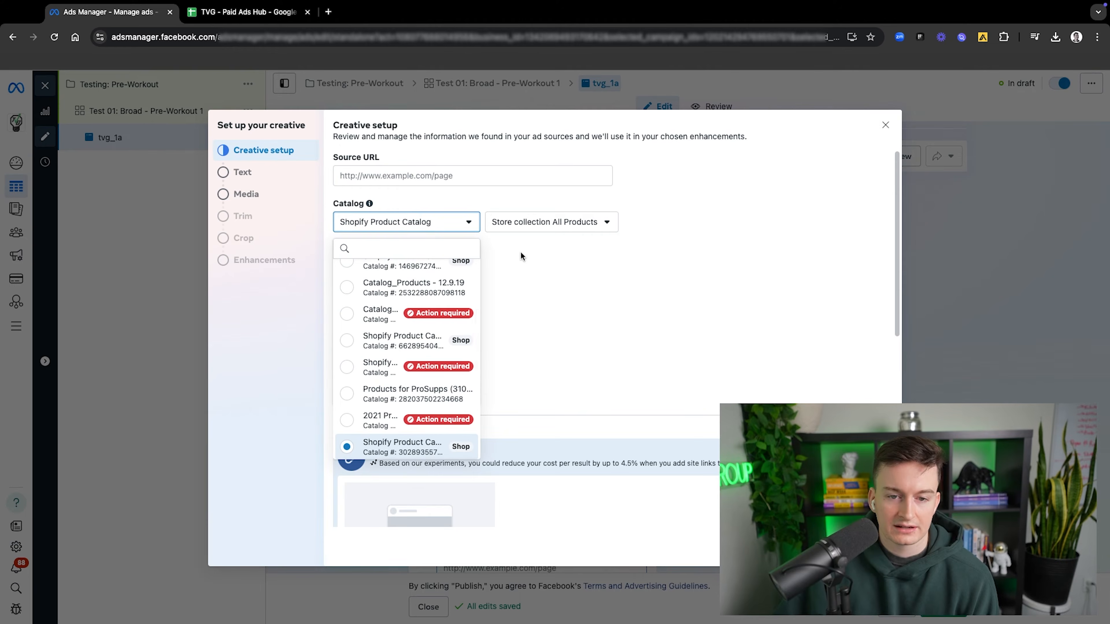
left_click(515, 234)
scroll(503, 337, "down", 10)
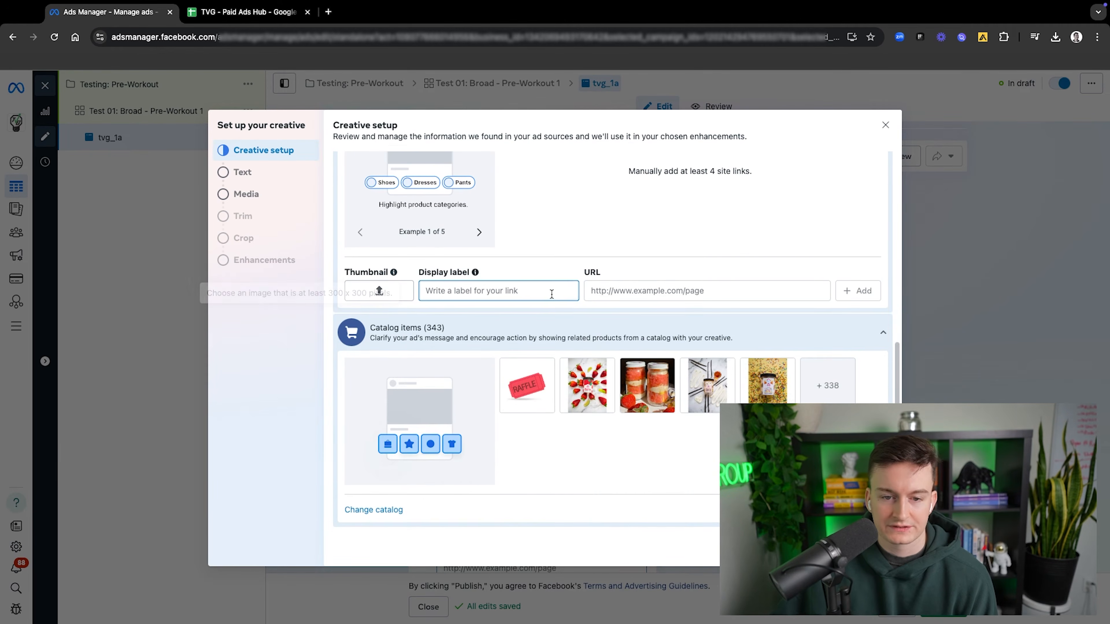
scroll(550, 328, "up", 3)
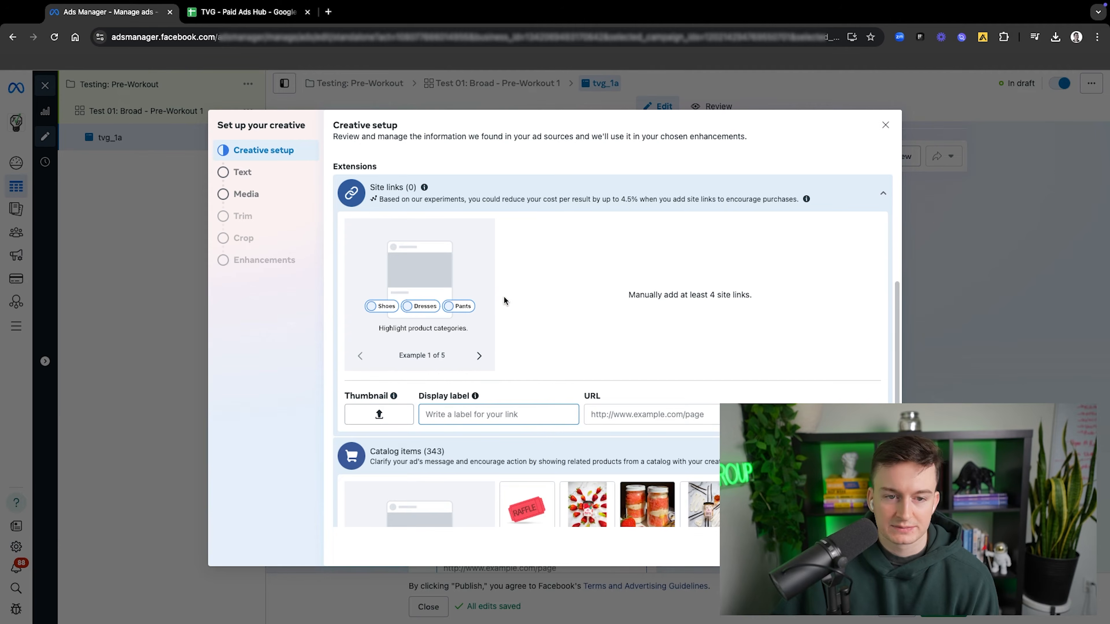
scroll(504, 296, "up", 3)
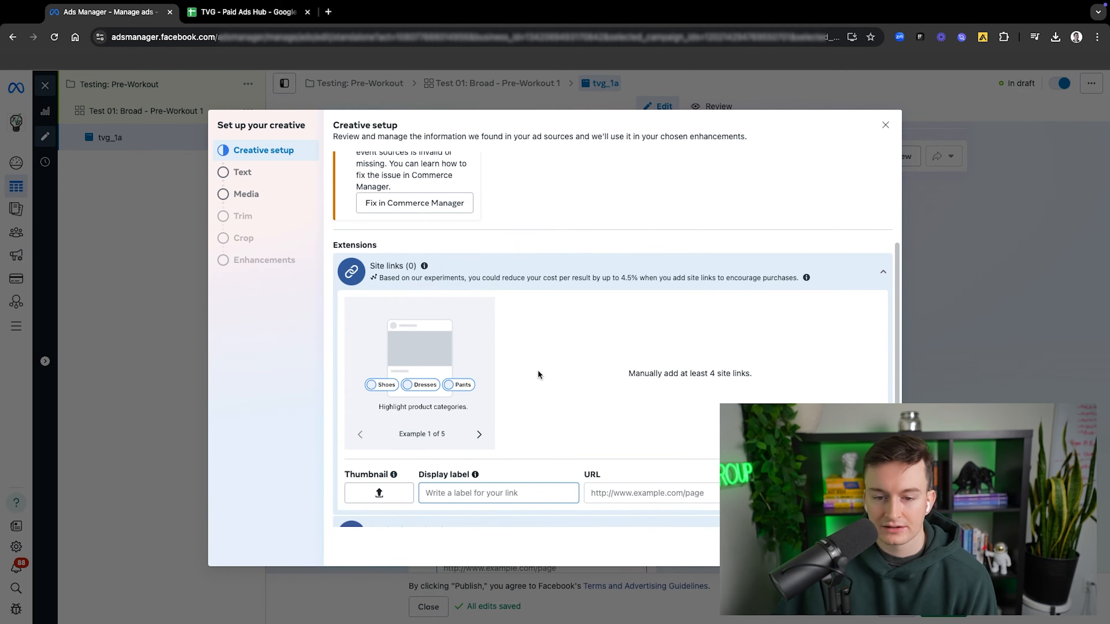
scroll(538, 374, "down", 5)
scroll(538, 374, "up", 10)
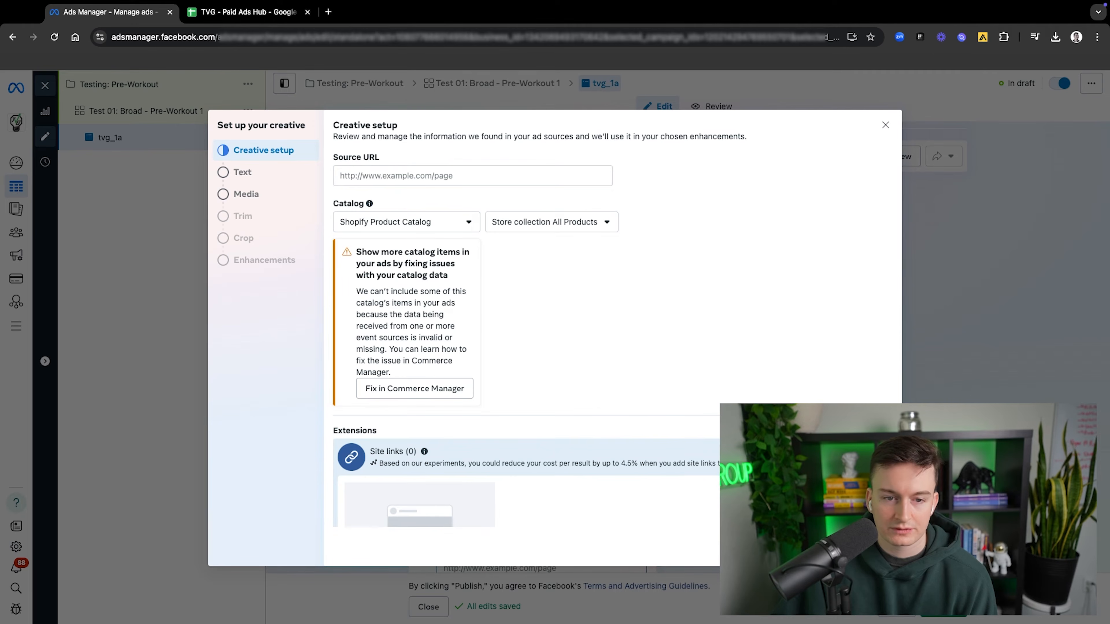
Step: Leave the ad text blank, and use the account video tvg_5a.mp4 at its full length
left_click(878, 549)
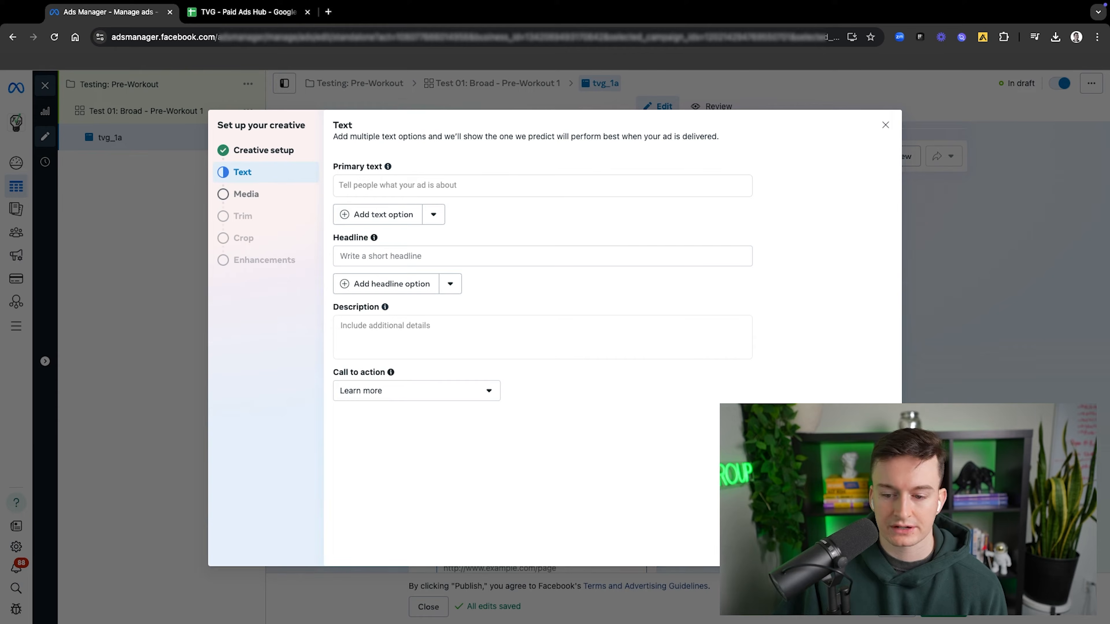
left_click(246, 194)
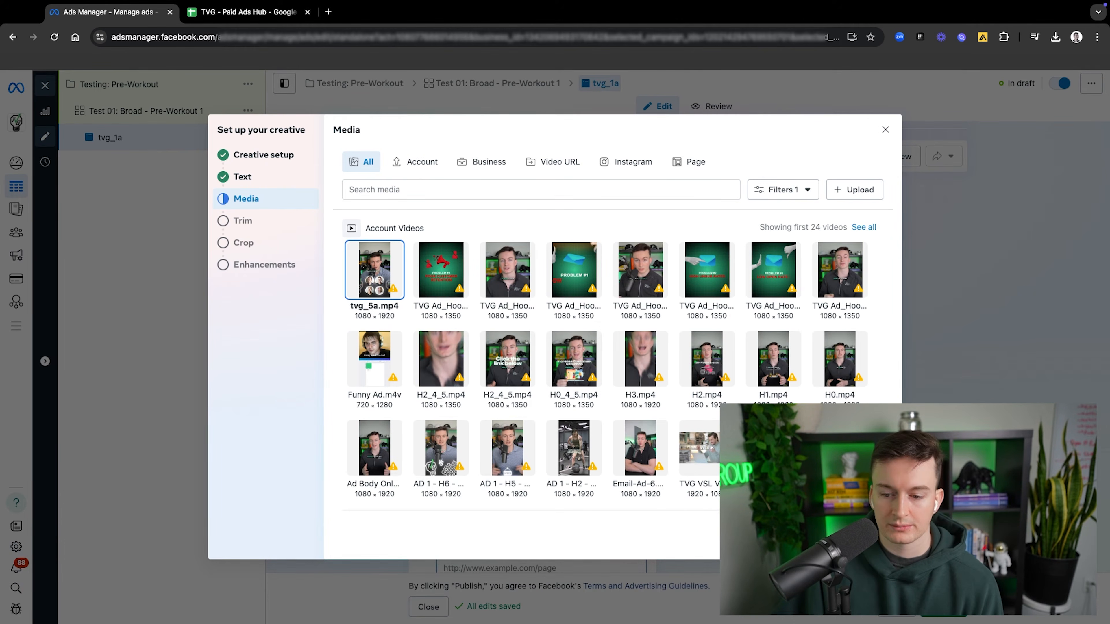
left_click(875, 541)
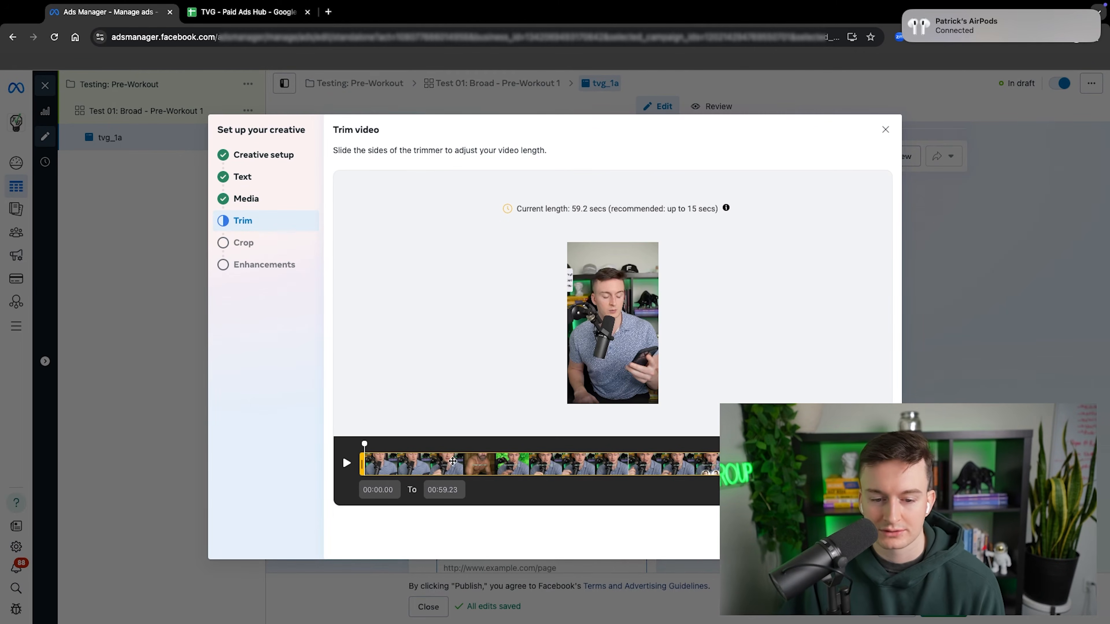
left_click(875, 540)
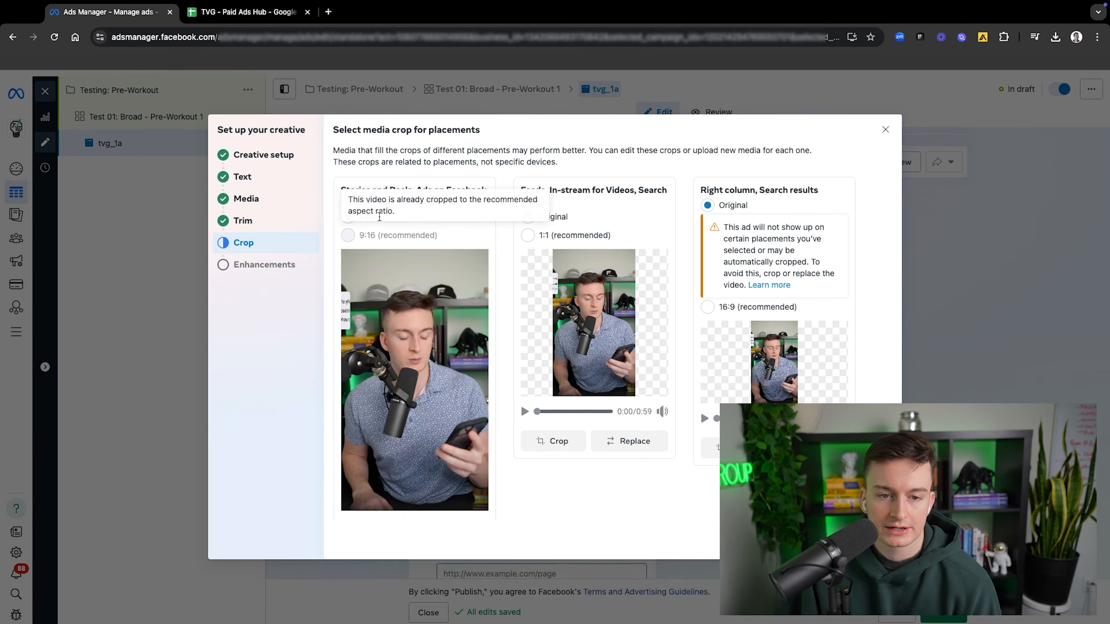
Step: Review the media crop options for the Stories and Reels and feed placements, and continue to the enhancements
left_click_drag(382, 191, 430, 203)
left_click(384, 194)
left_click_drag(550, 190, 601, 193)
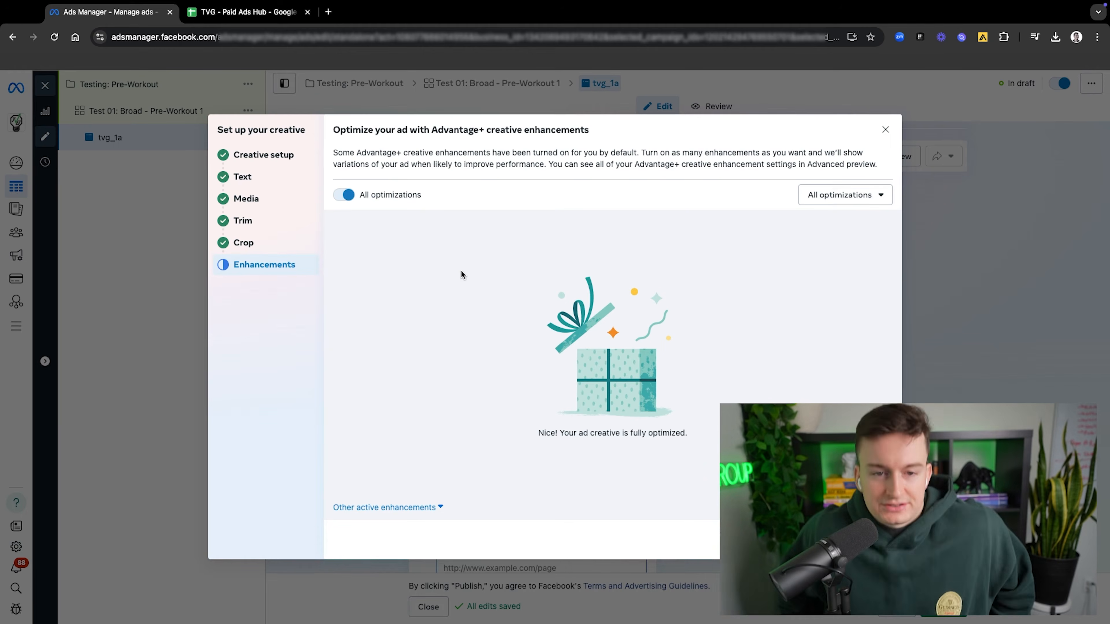
Step: Expand the other active Advantage+ creative enhancements and examine the catalog items, visual touch-ups, text improvements and CTA options
left_click_drag(430, 126, 465, 127)
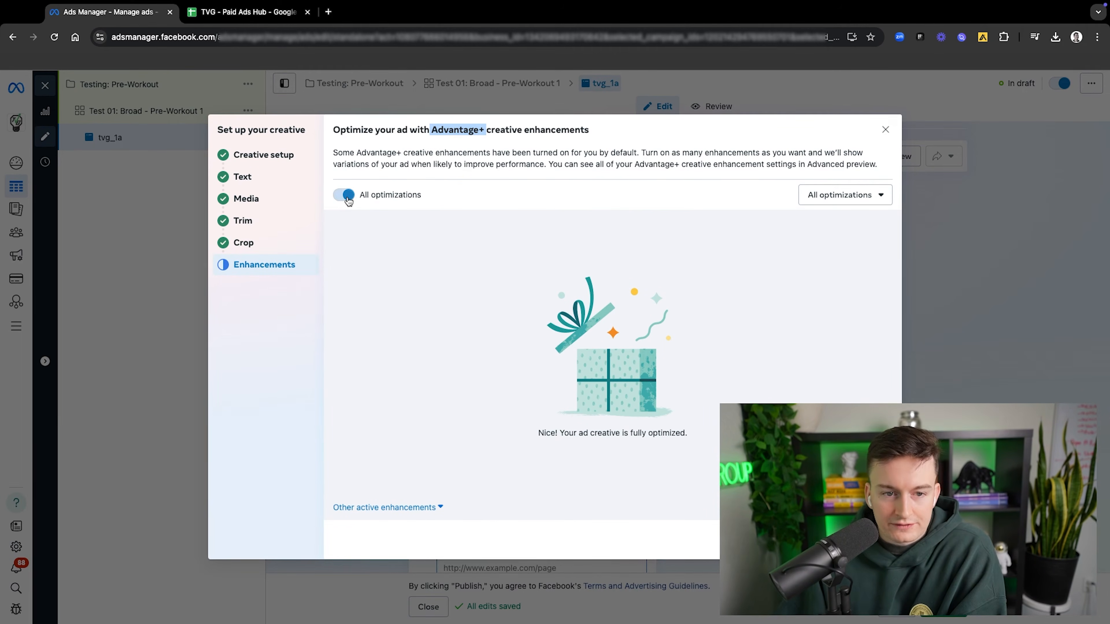
left_click(396, 508)
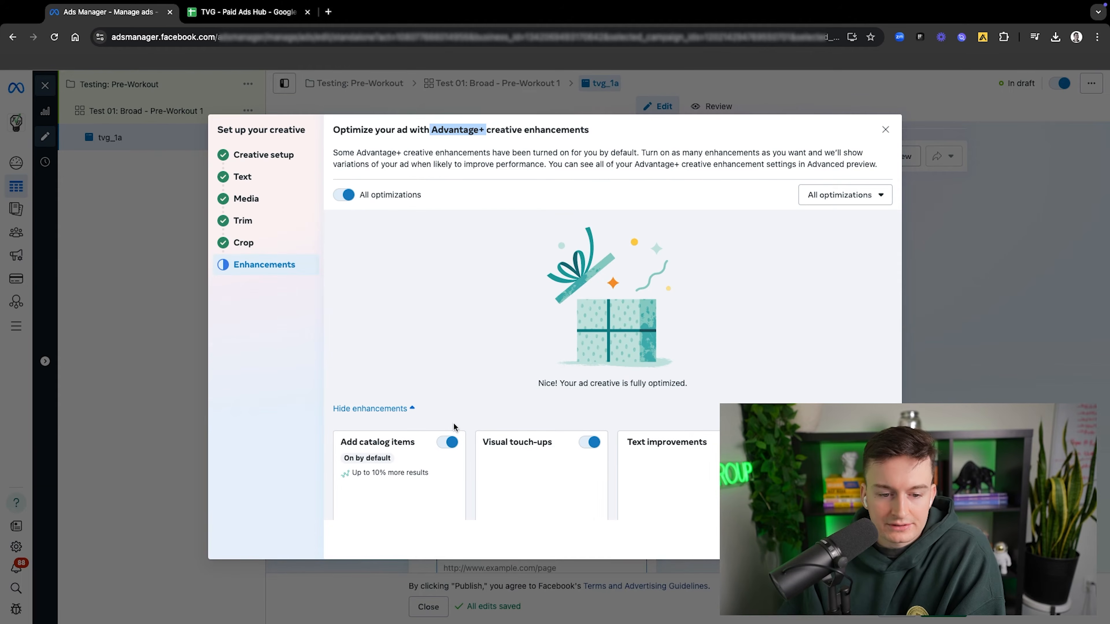
scroll(588, 337, "down", 5)
scroll(579, 333, "up", 5)
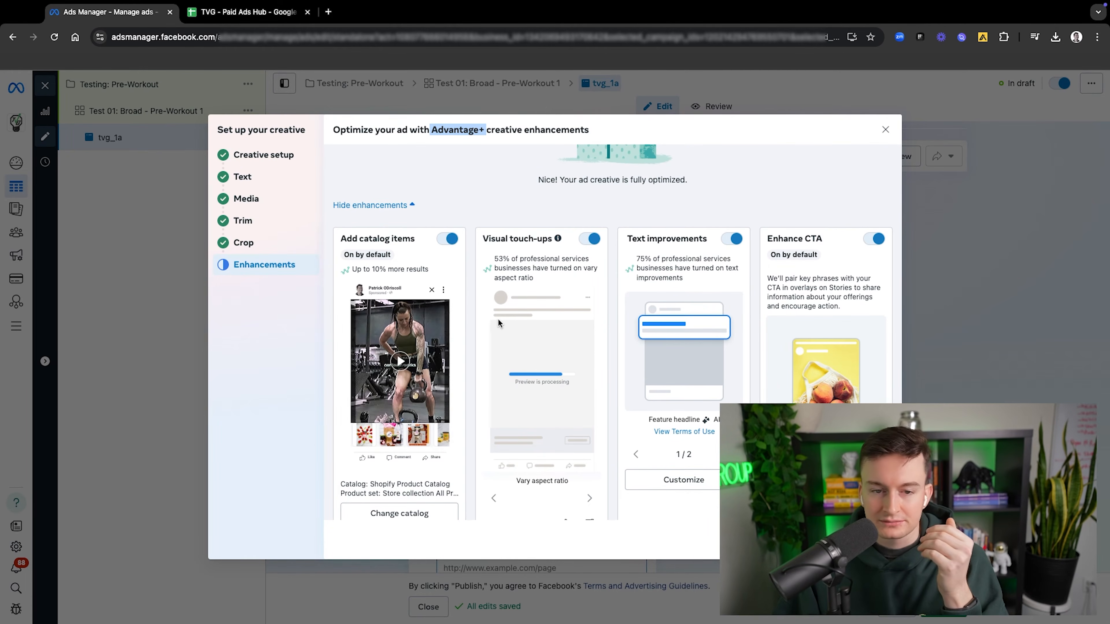
scroll(497, 318, "up", 3)
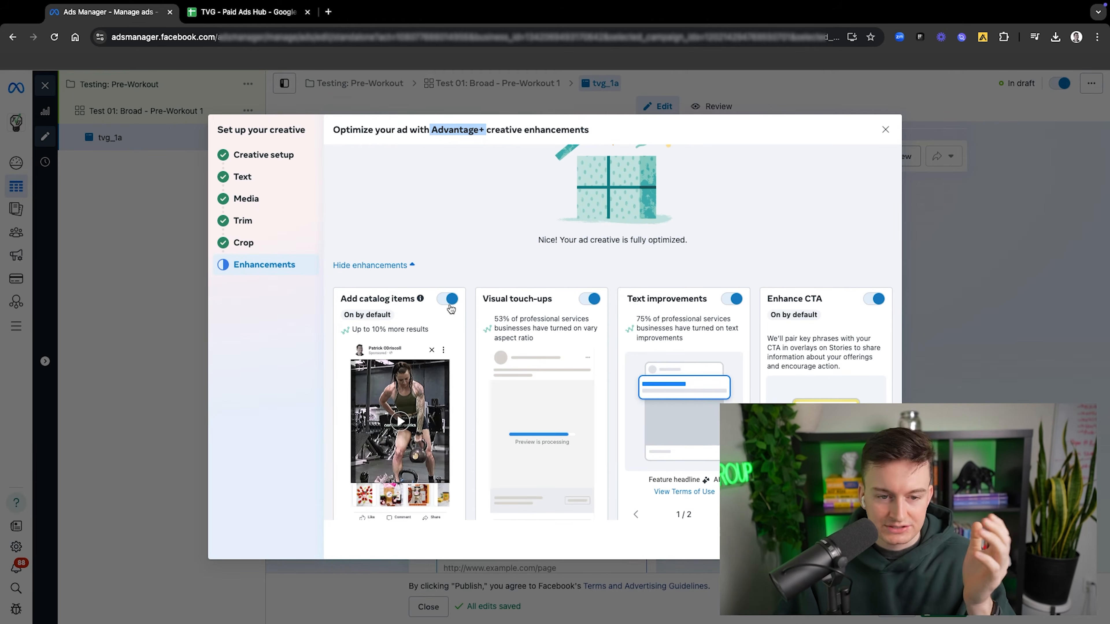
scroll(402, 464, "down", 1)
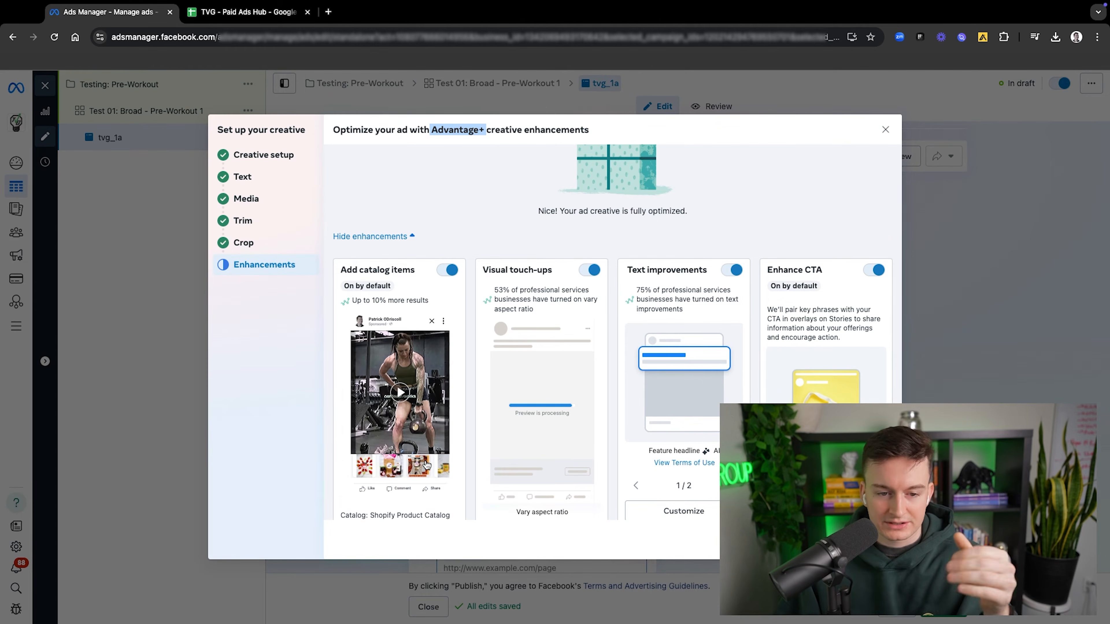
Step: Review the remaining Advantage+ creative enhancements and turn off the Add video filter enhancement
scroll(479, 331, "down", 10)
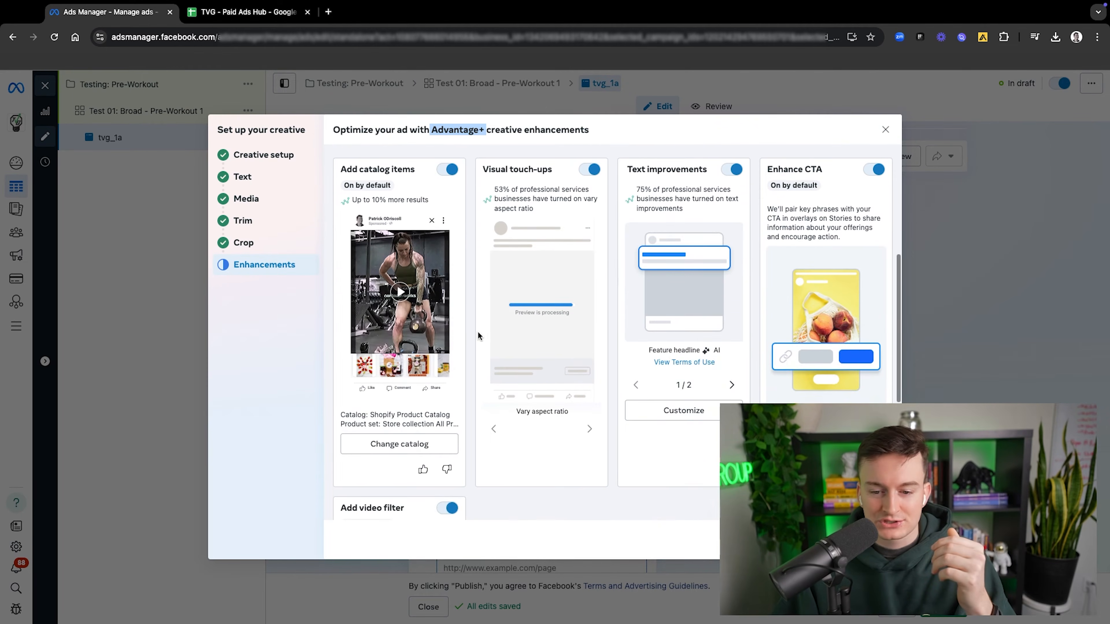
scroll(474, 326, "up", 3)
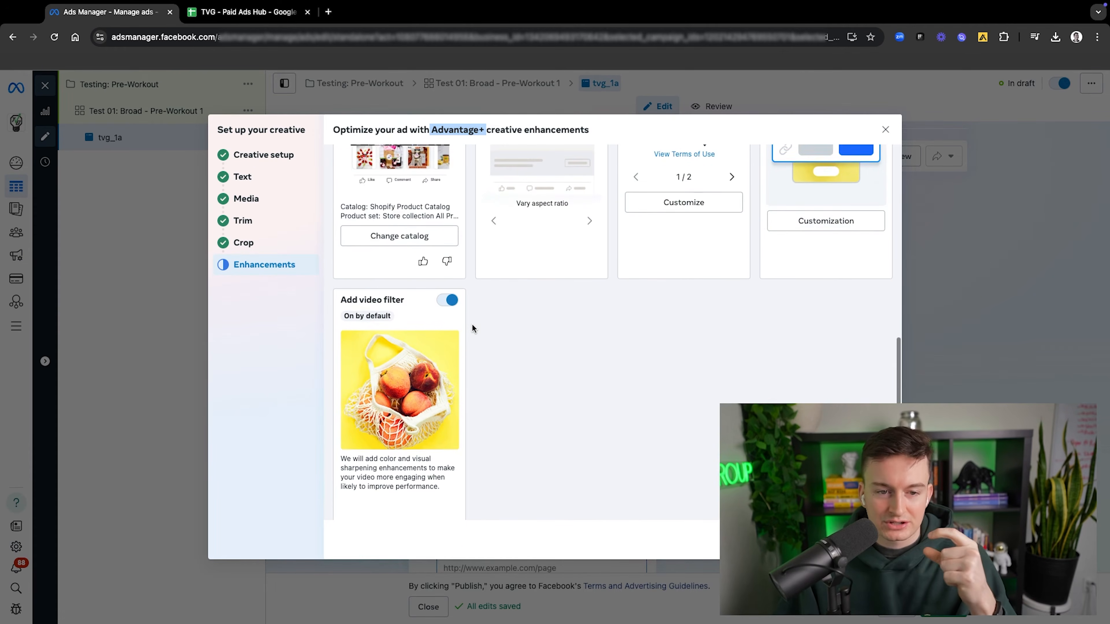
scroll(463, 326, "up", 1)
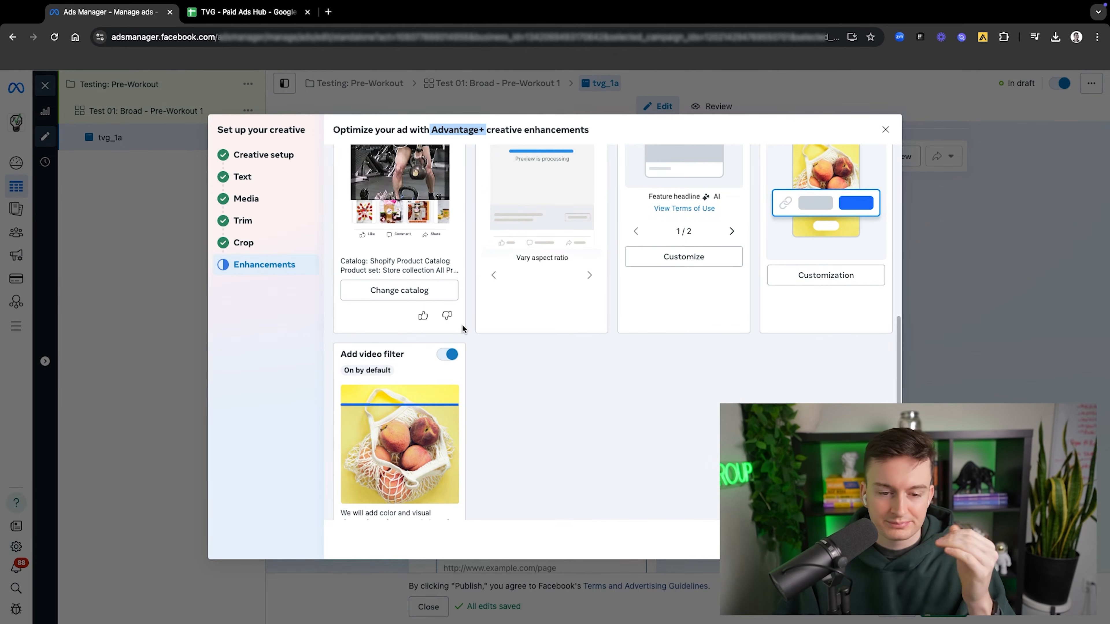
scroll(457, 374, "down", 1)
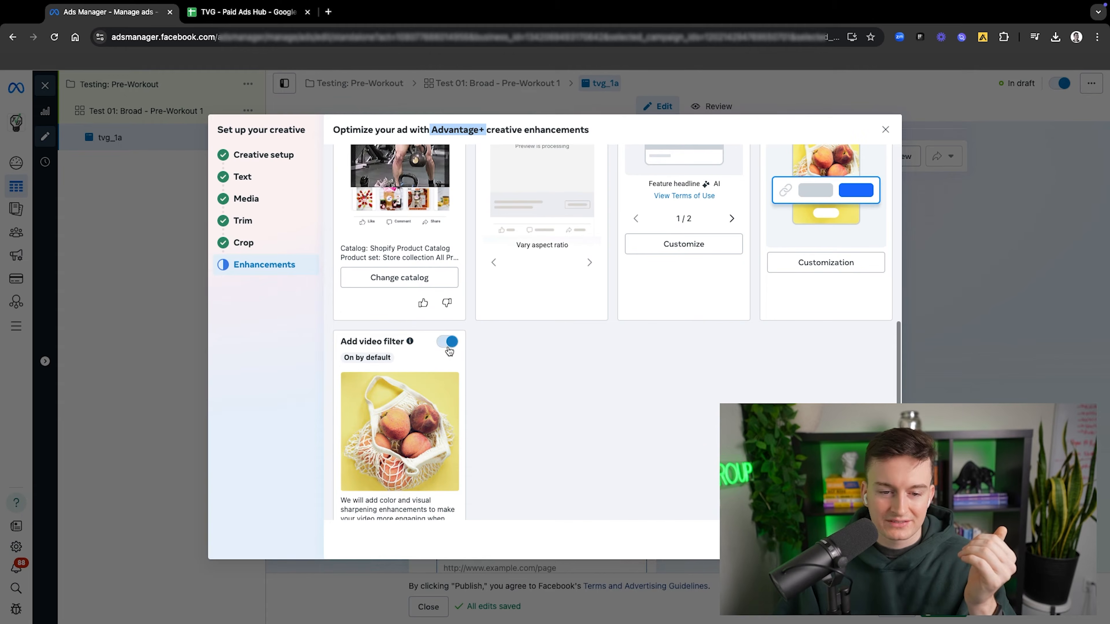
left_click(447, 342)
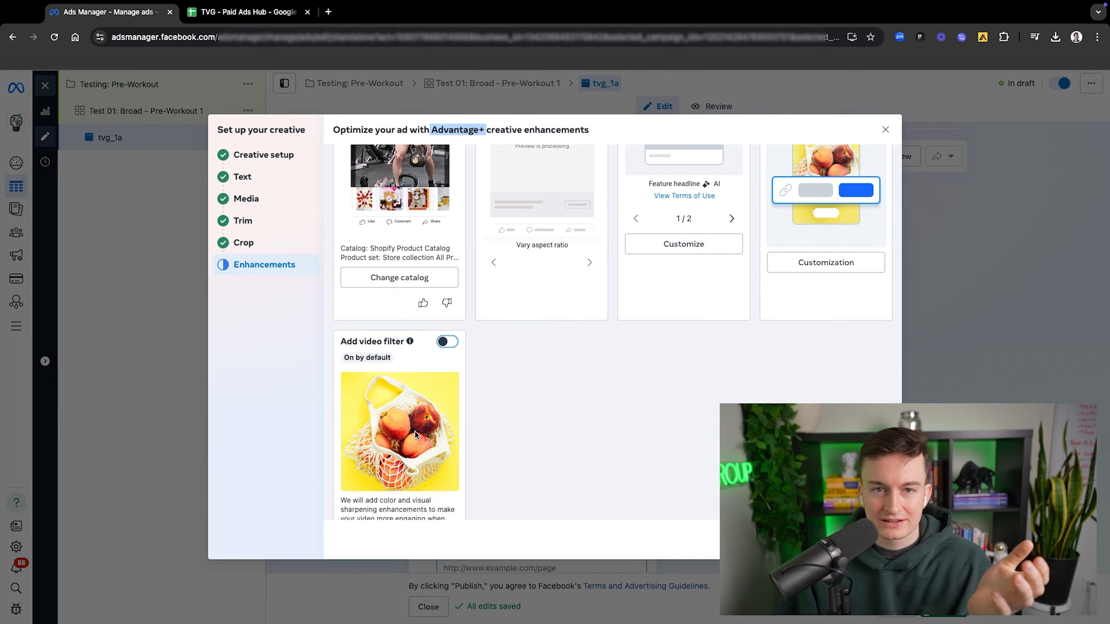
Step: Turn off the Text improvements and Visual touch-ups enhancements for the ad
scroll(507, 371, "up", 6)
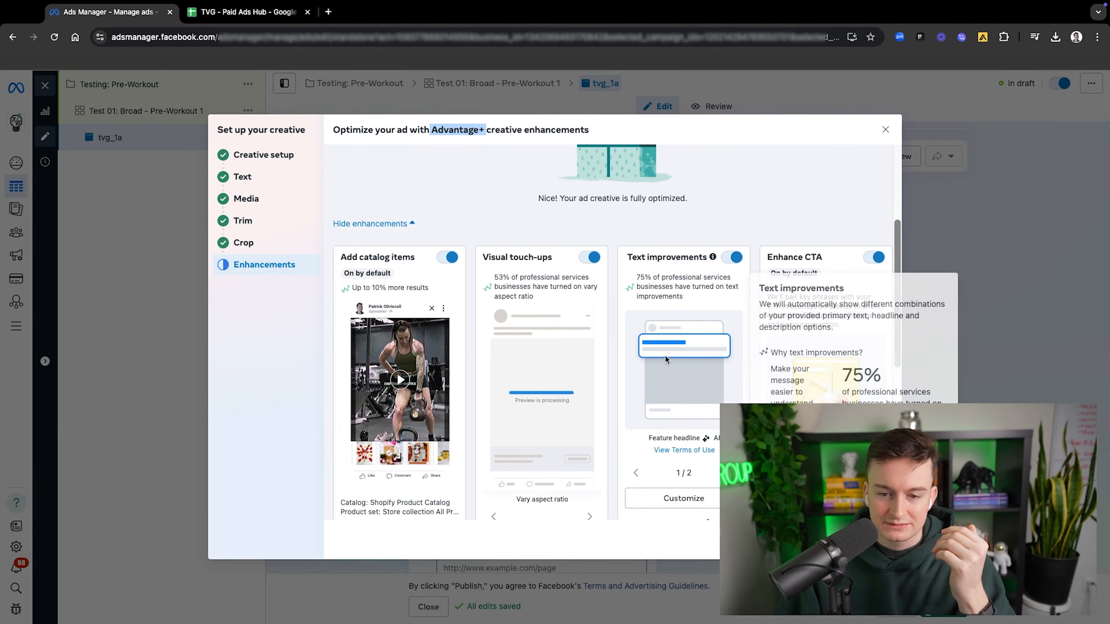
left_click(732, 256)
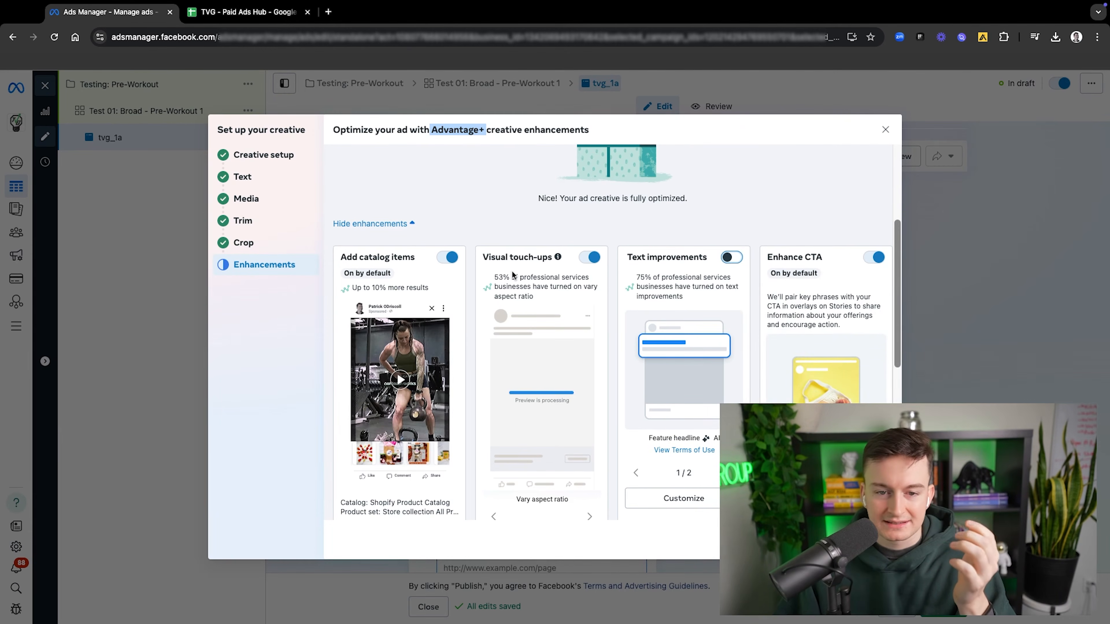
left_click(590, 256)
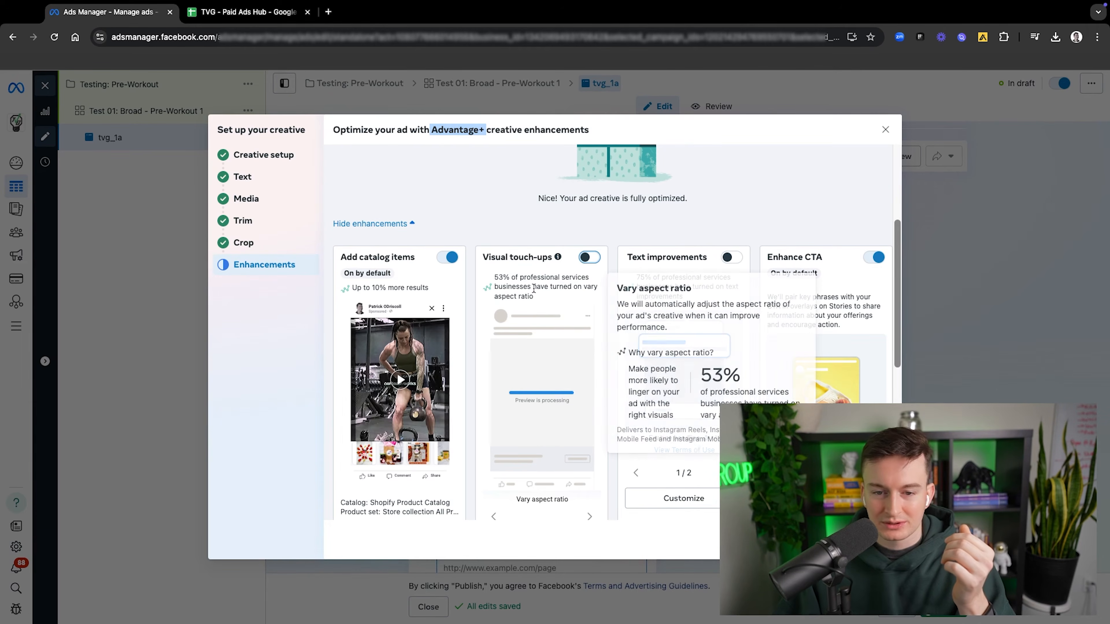
scroll(643, 341, "up", 2)
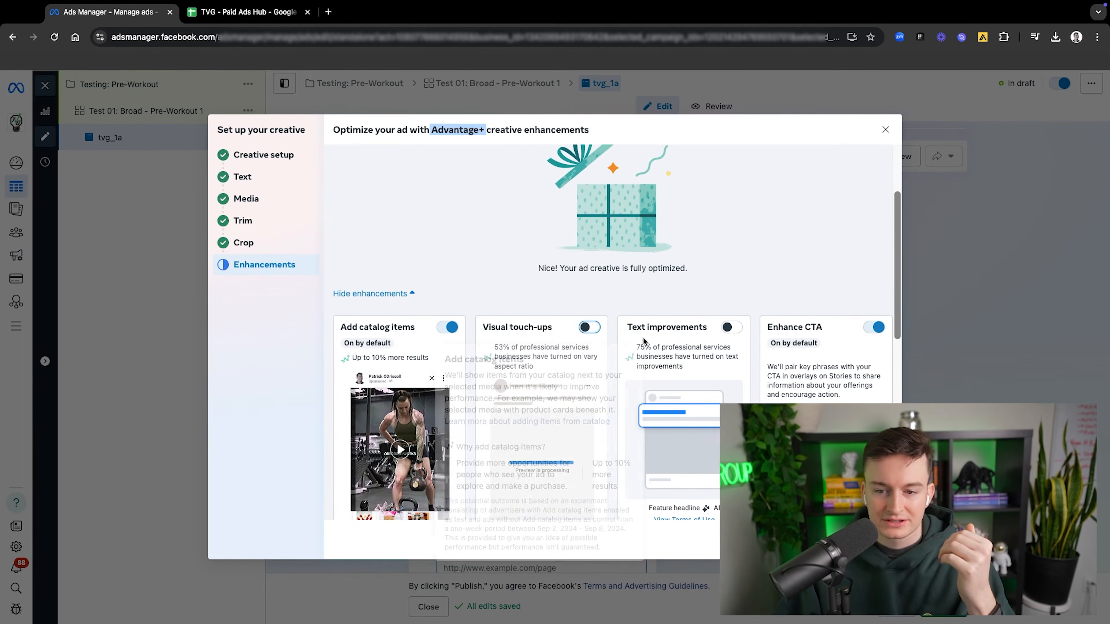
scroll(643, 342, "down", 10)
scroll(703, 279, "up", 8)
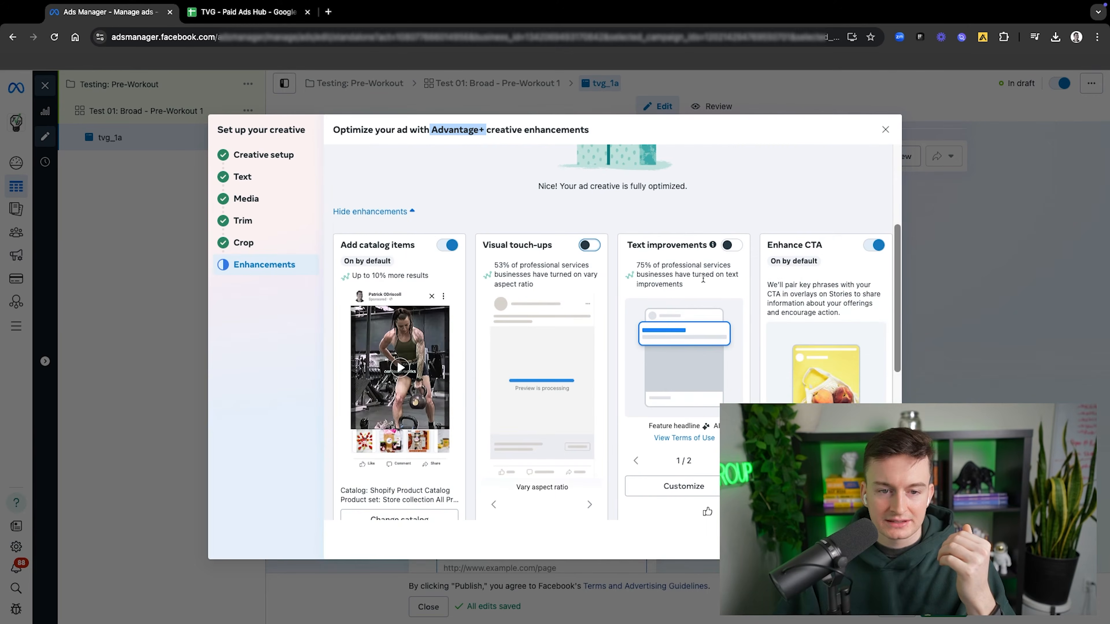
scroll(594, 372, "down", 10)
scroll(593, 375, "up", 9)
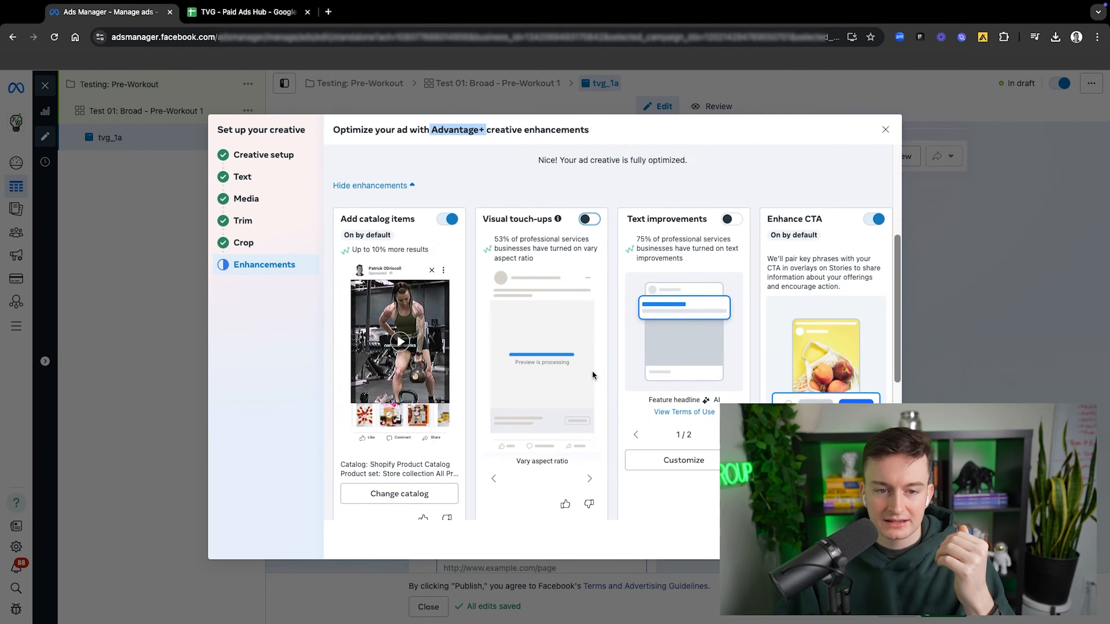
Step: Turn off Add catalog items with the reason "Does not align with brand" and finish the creative setup
left_click(446, 218)
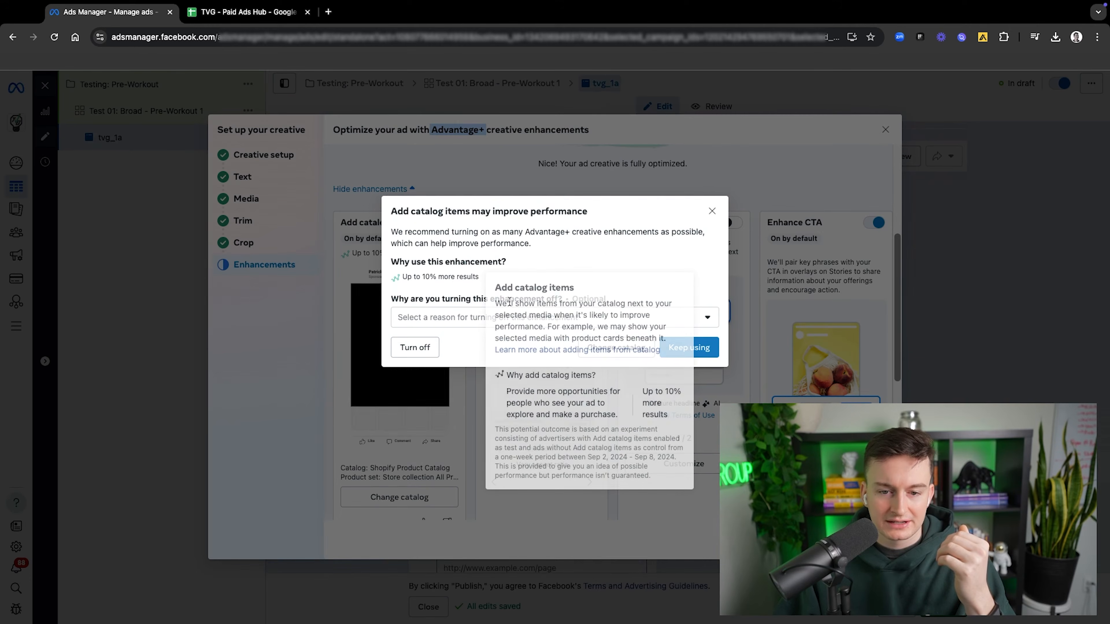
left_click(466, 318)
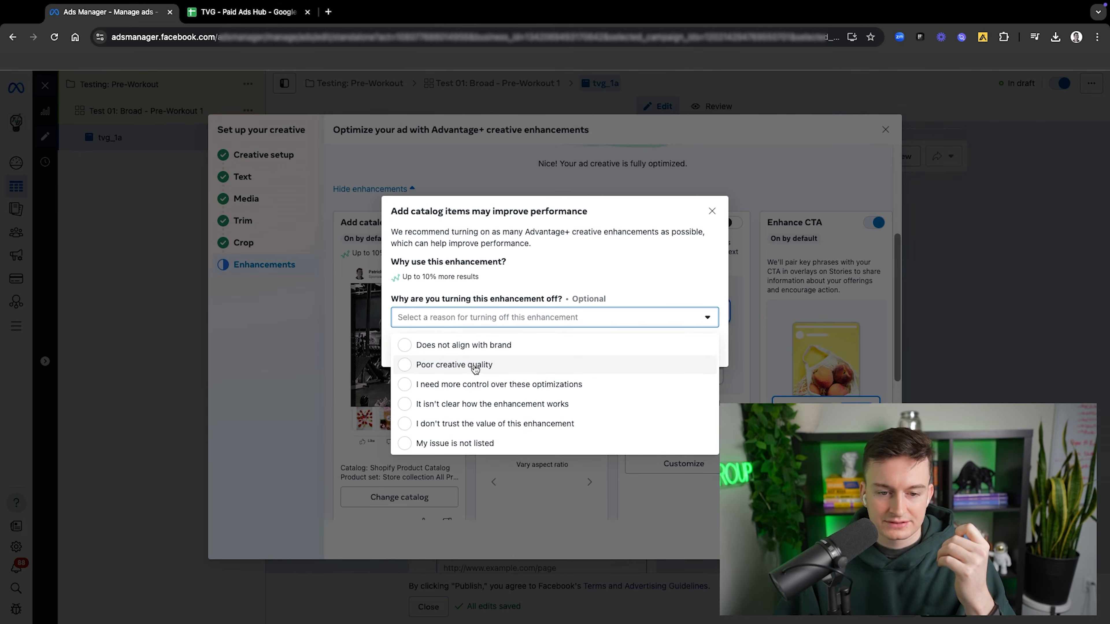
left_click(483, 346)
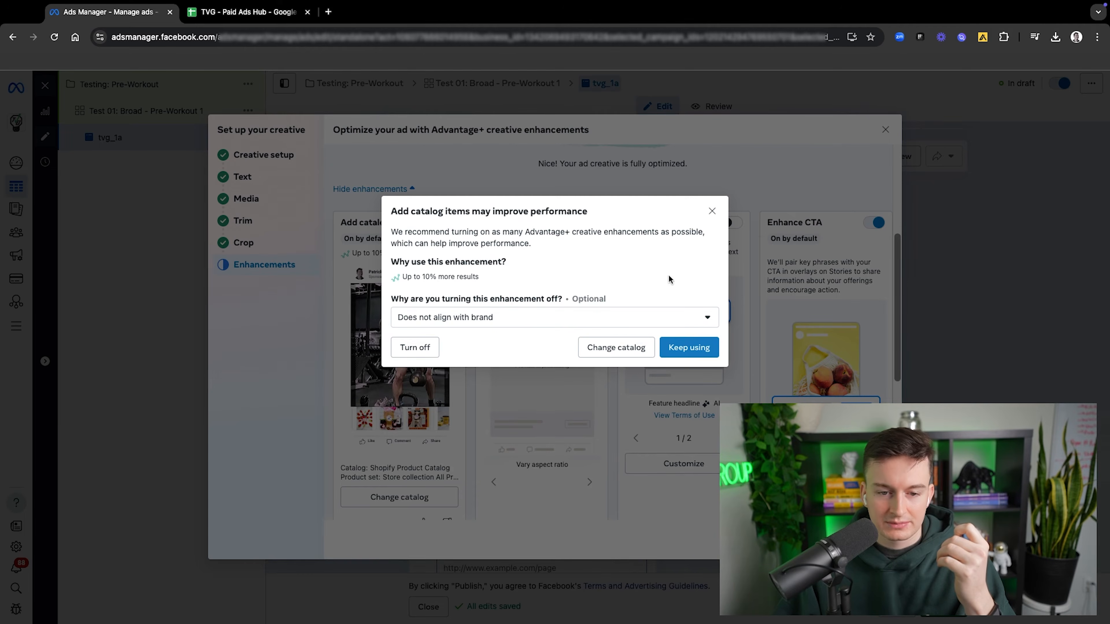
left_click(687, 348)
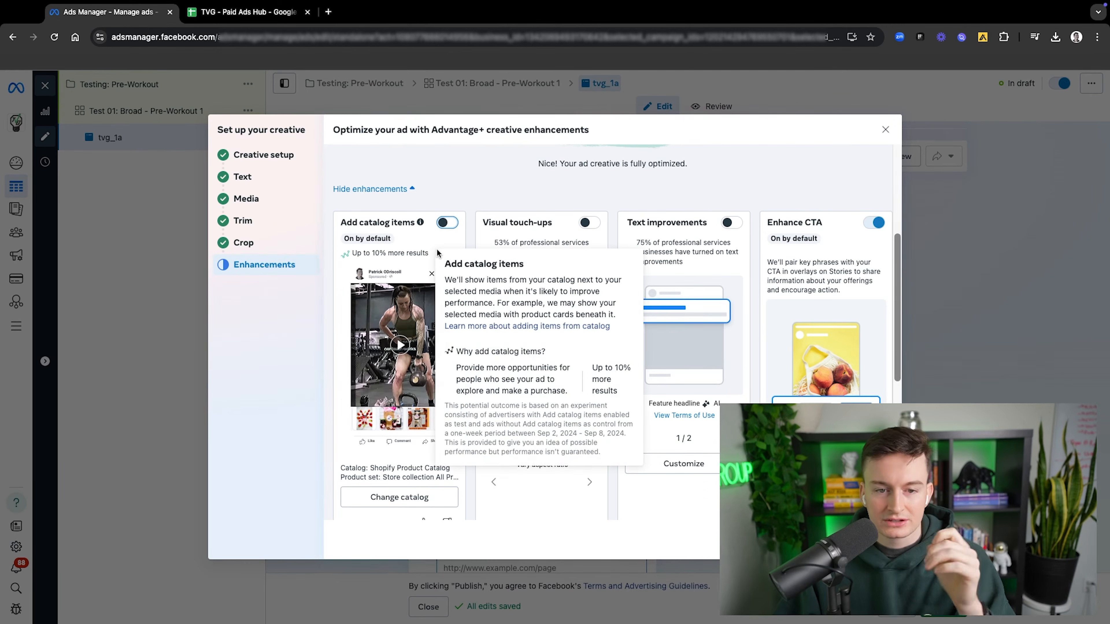
scroll(768, 350, "down", 1)
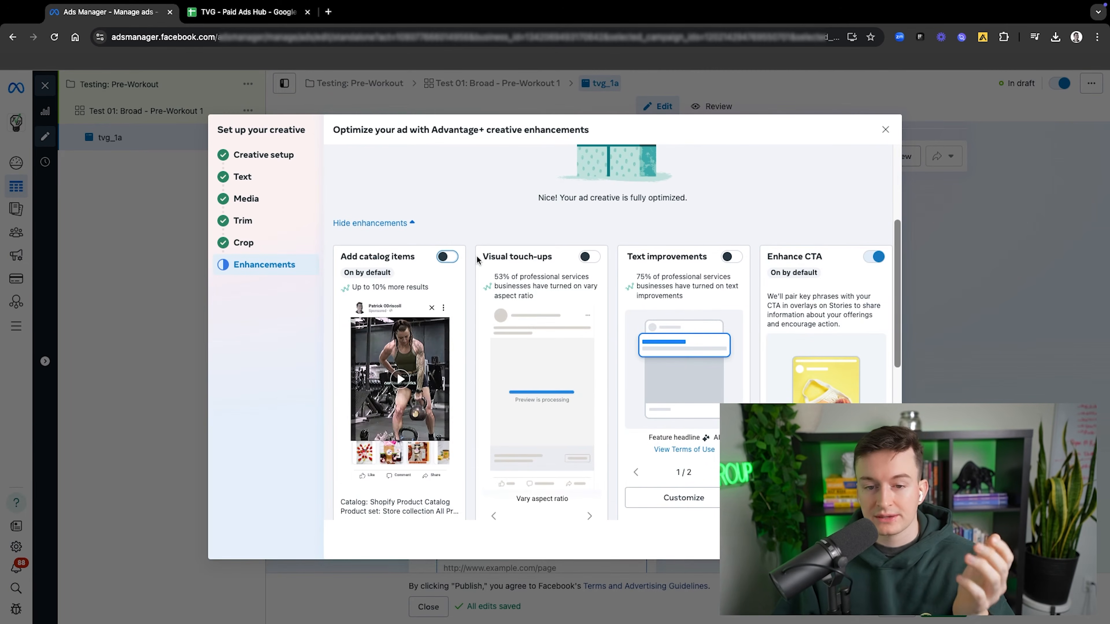
scroll(415, 334, "down", 5)
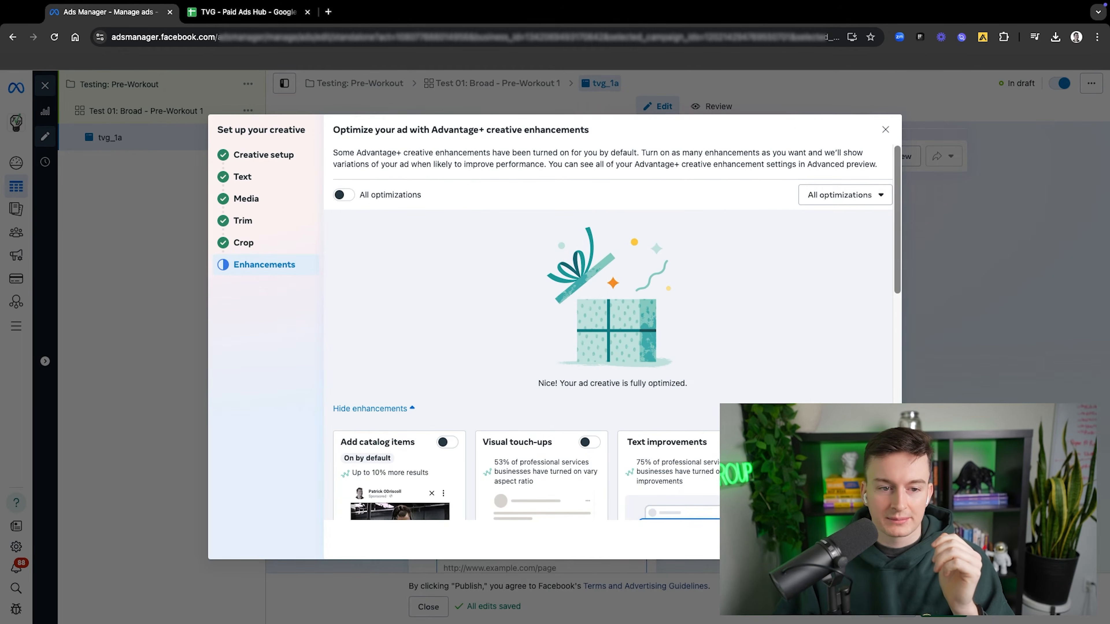
left_click(876, 541)
Step: Examine the ad's media placements and its primary text, headline and description fields, leaving them blank
scroll(511, 364, "down", 9)
scroll(517, 318, "up", 5)
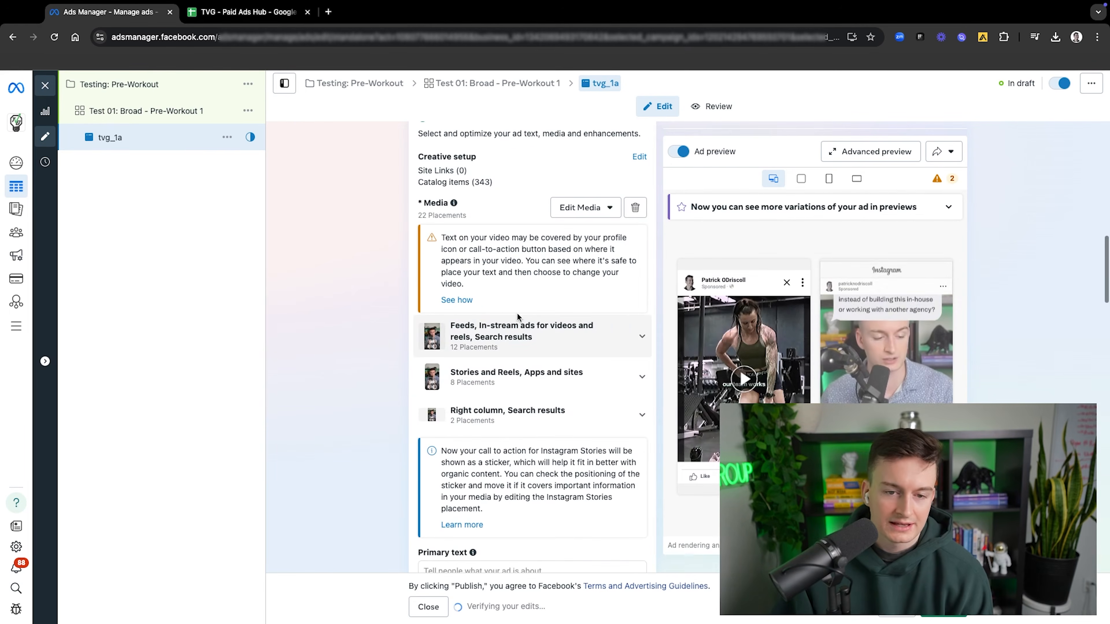
scroll(517, 312, "down", 6)
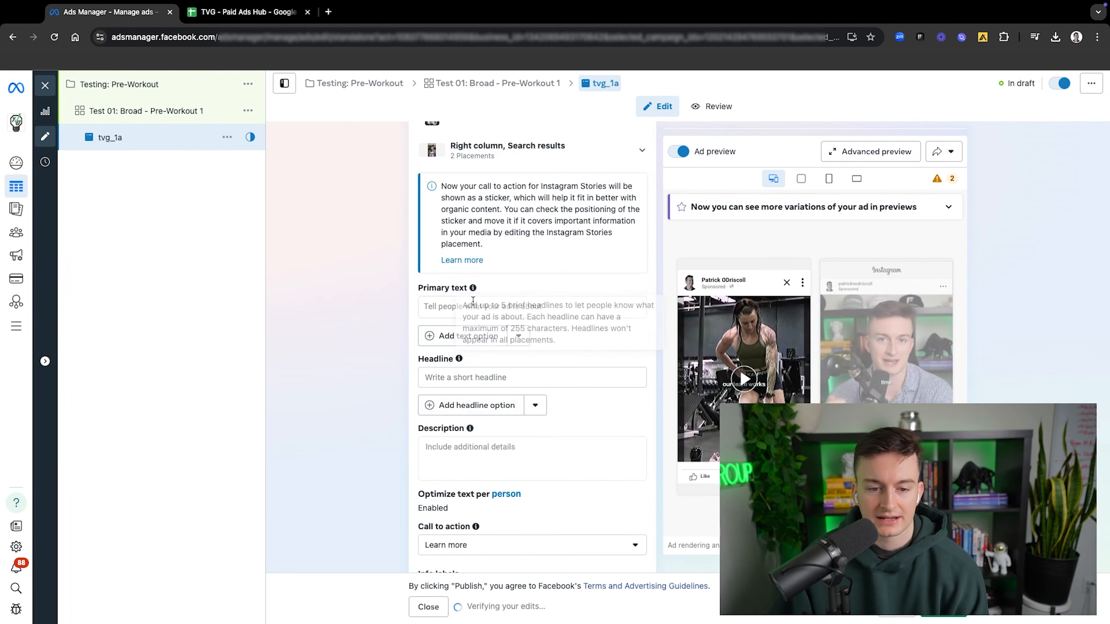
scroll(473, 301, "up", 3)
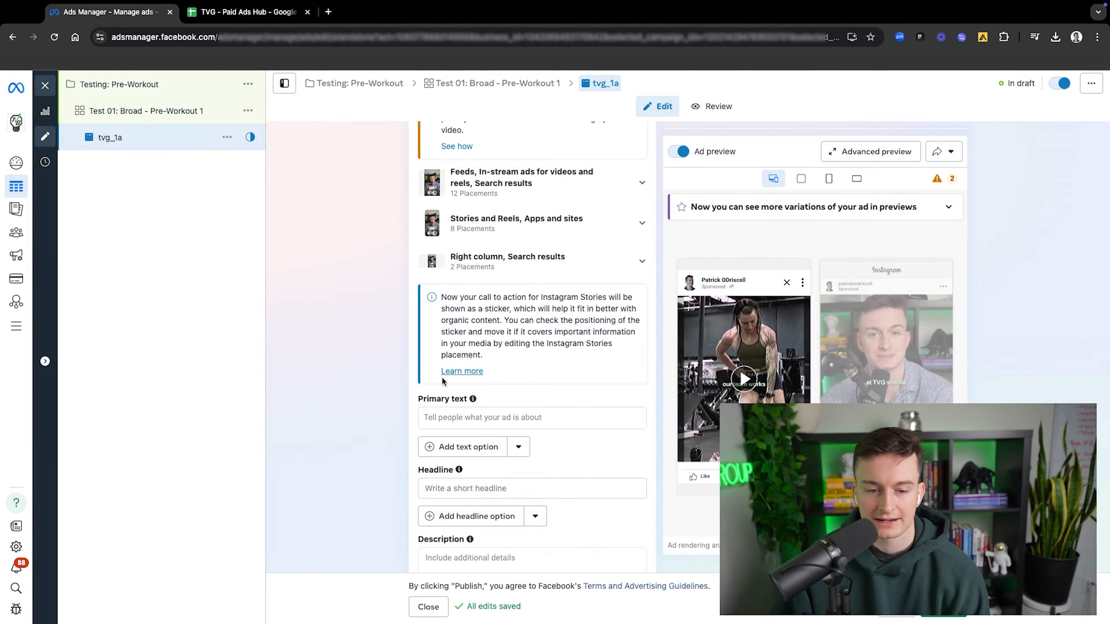
scroll(478, 329, "up", 3)
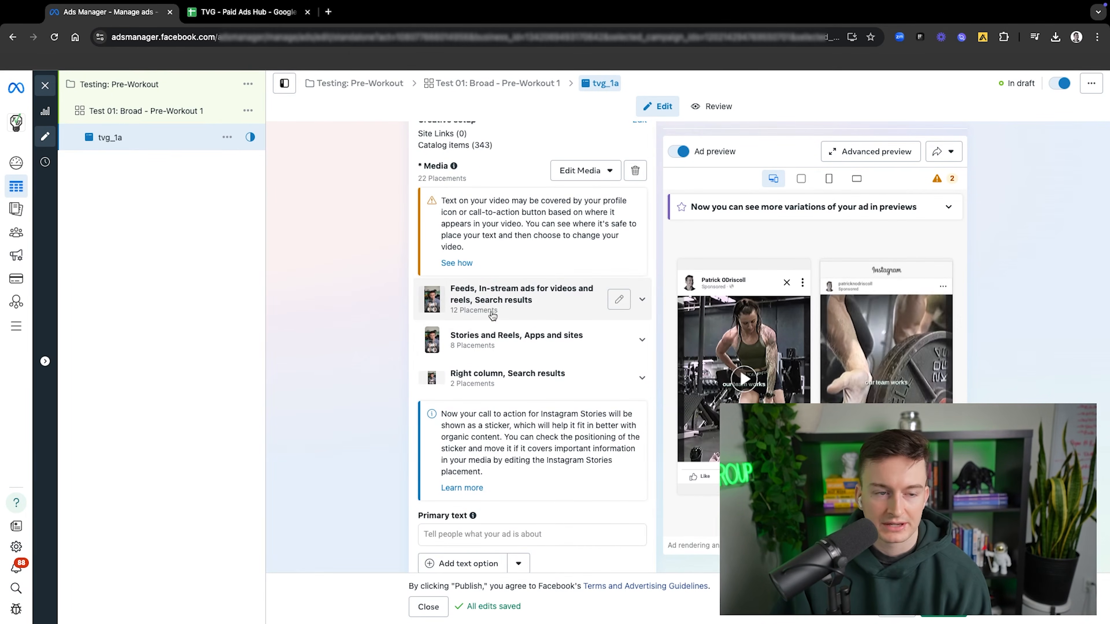
scroll(492, 315, "down", 2)
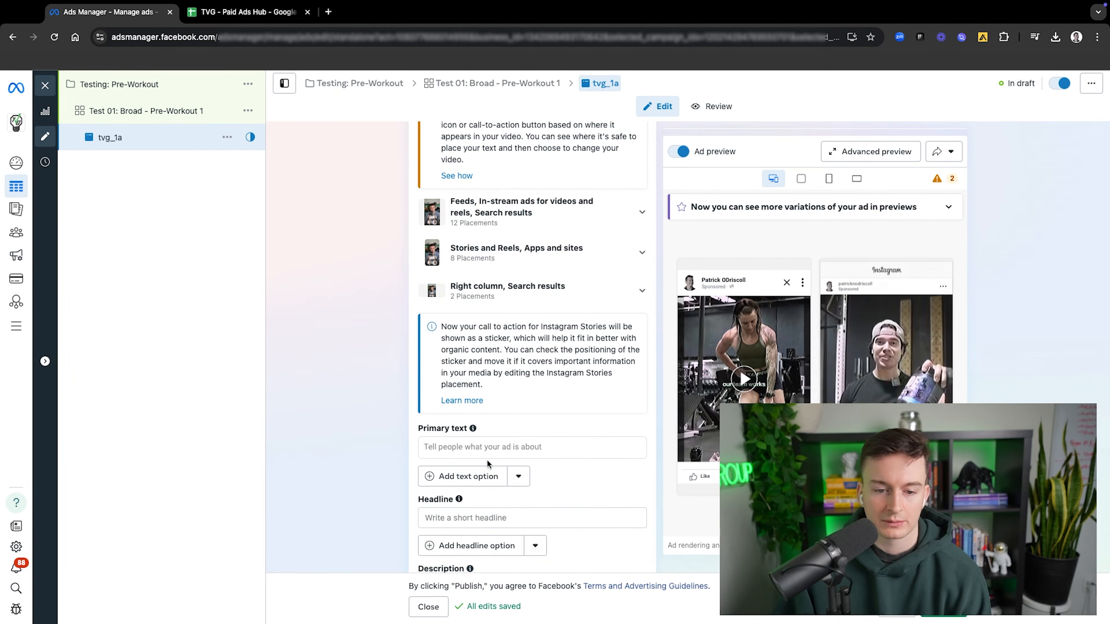
scroll(487, 459, "down", 1)
scroll(484, 389, "up", 1)
left_click(465, 415)
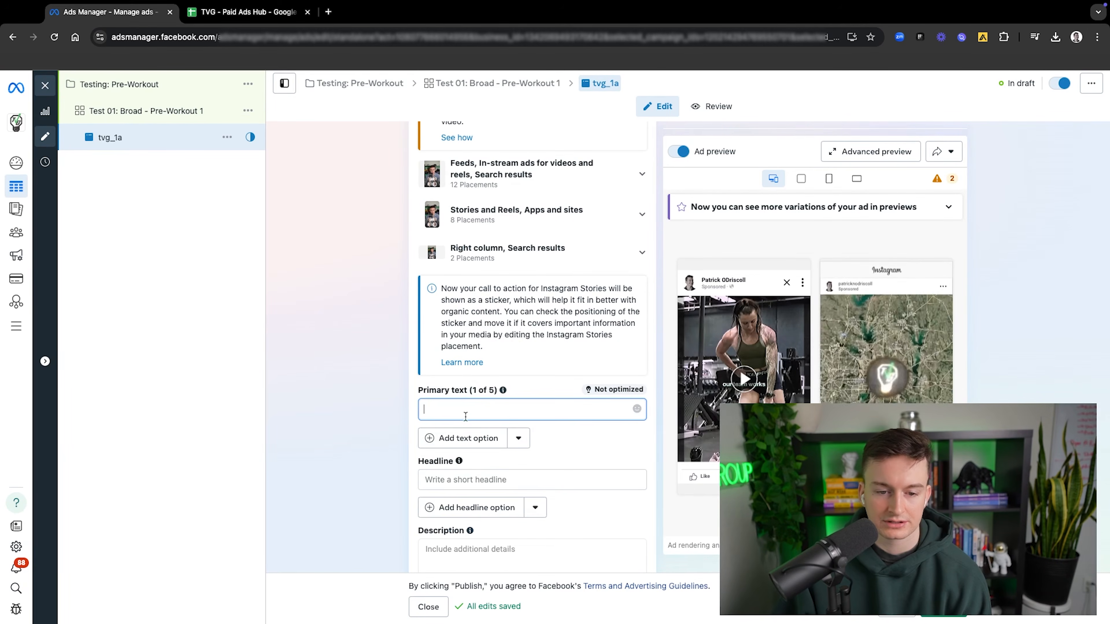
left_click(483, 477)
scroll(538, 472, "down", 1)
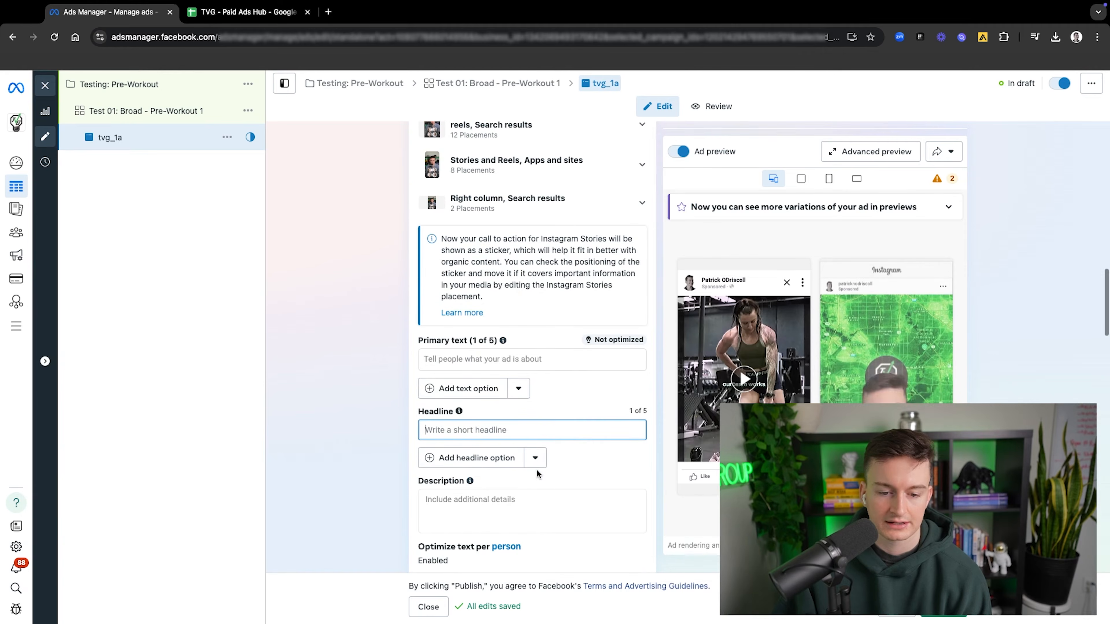
left_click(471, 498)
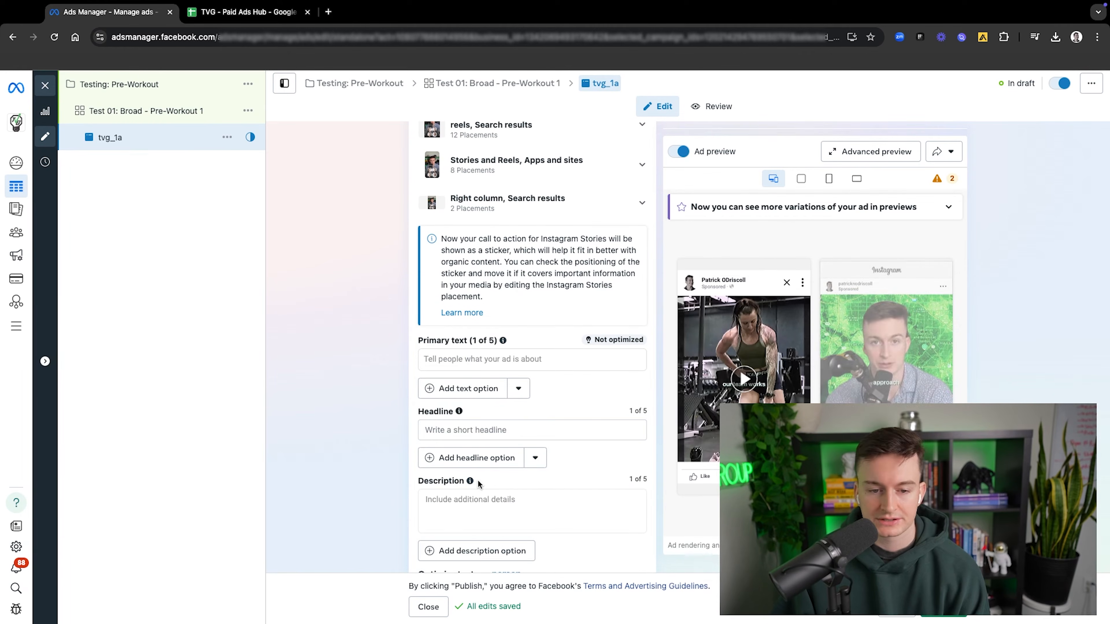
left_click(472, 359)
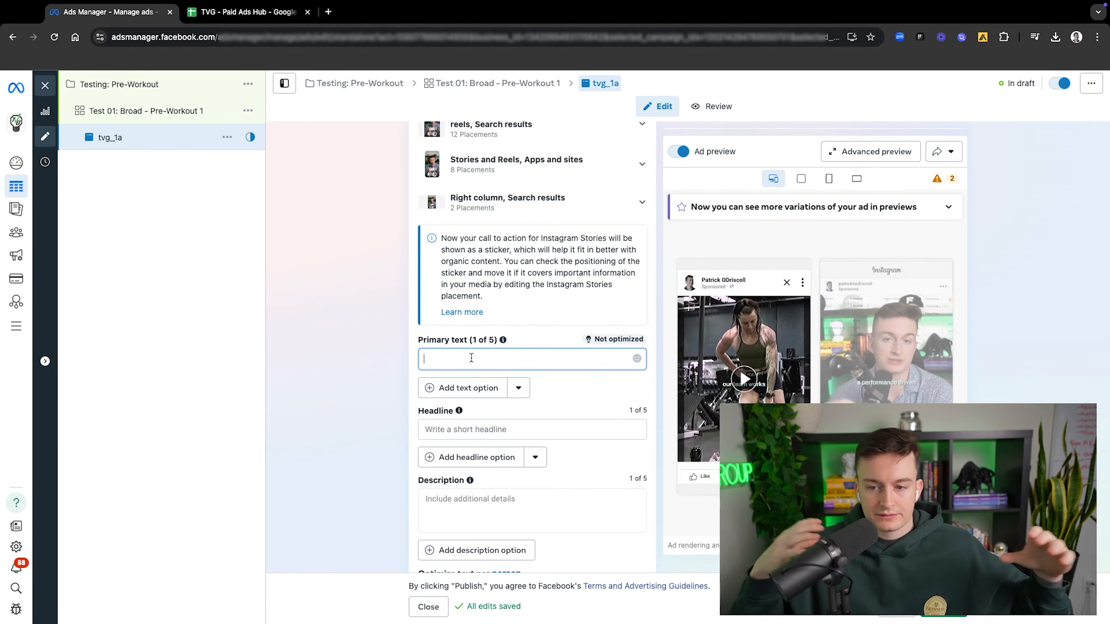
Step: Review the ad across all placements and the placement format templates in the advanced preview, and close it
left_click(860, 151)
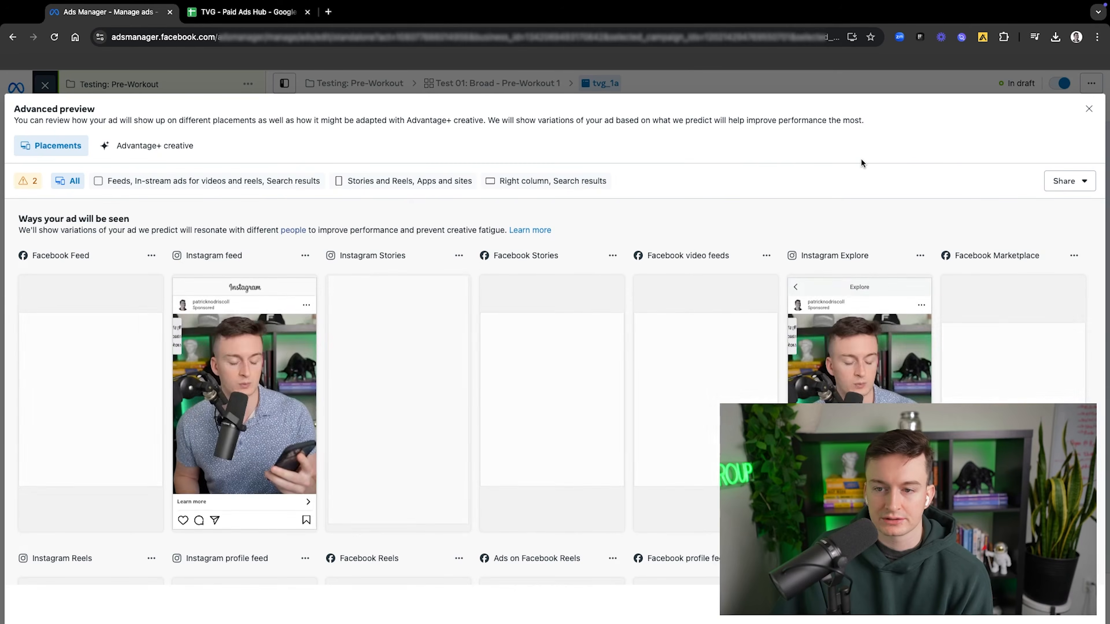
scroll(458, 292, "down", 4)
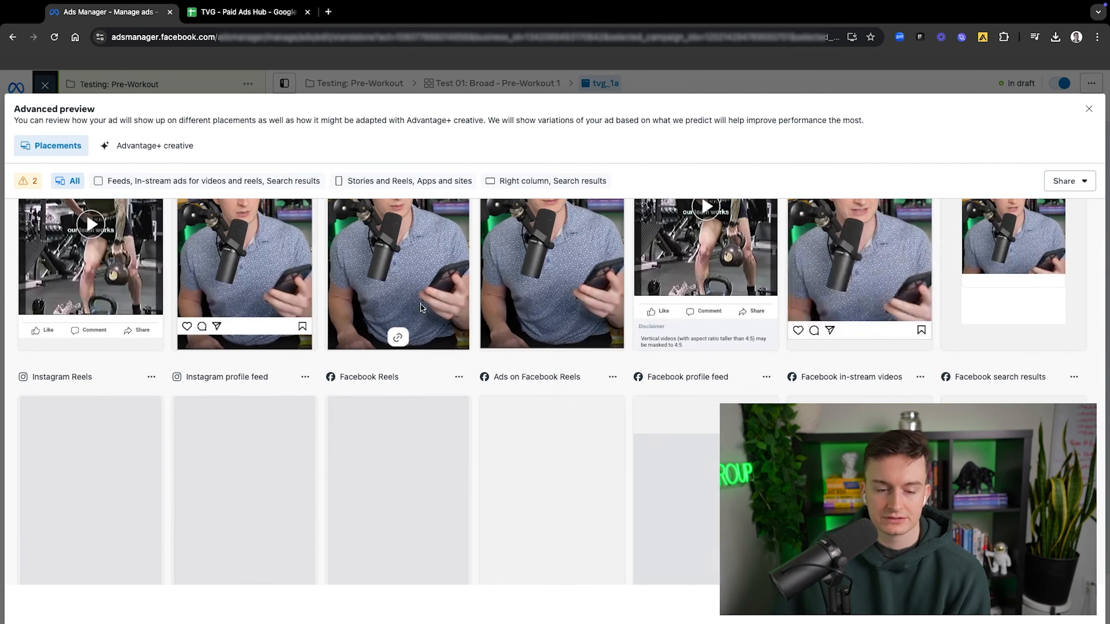
scroll(429, 315, "down", 4)
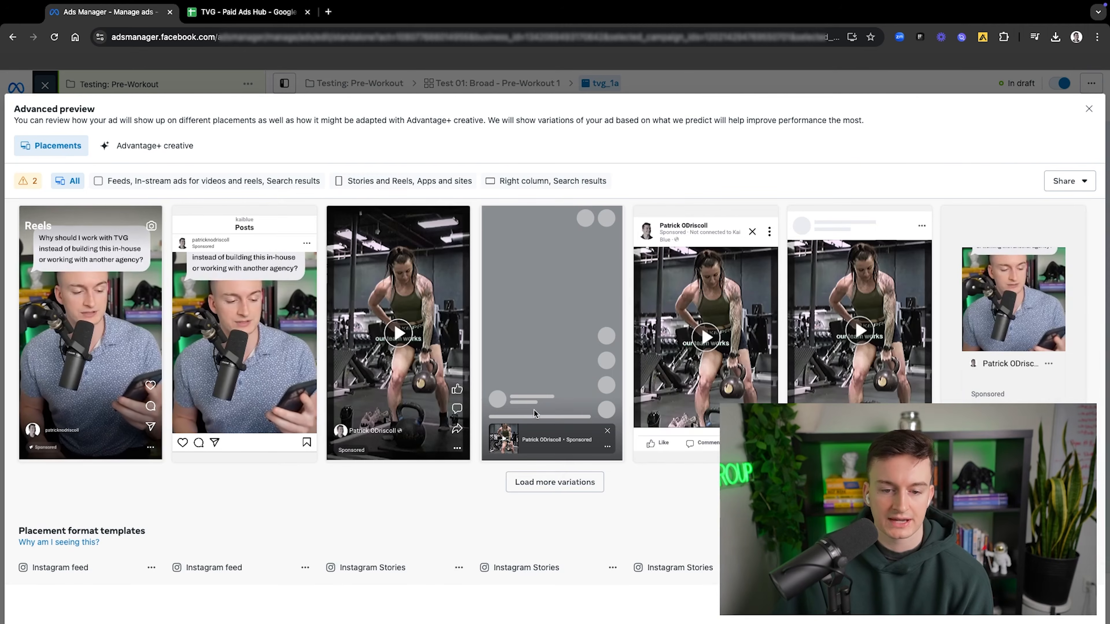
scroll(540, 406, "up", 9)
scroll(427, 445, "down", 10)
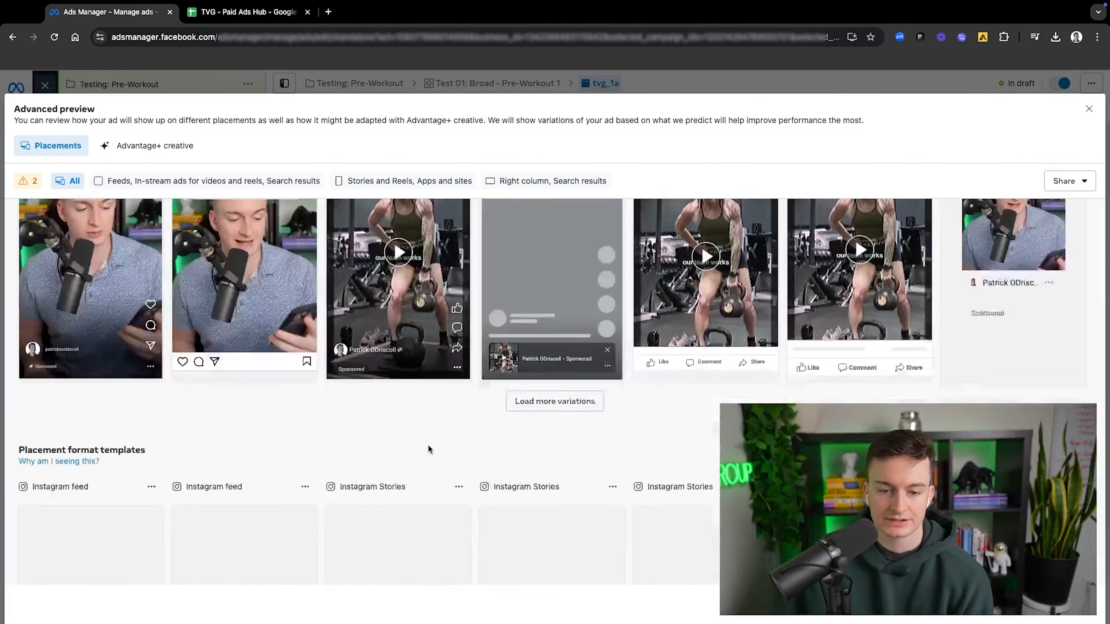
scroll(428, 448, "down", 5)
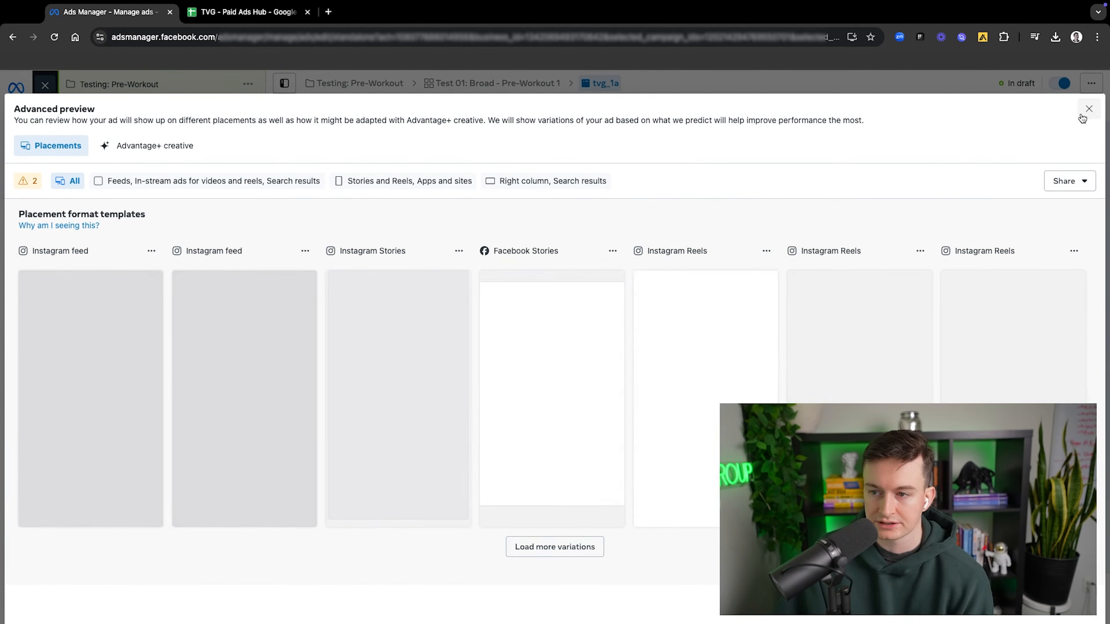
left_click(1088, 109)
Step: Switch to the TVG - Paid Ads Hub spreadsheet and select the headline cell for tvg_4a in the Ad Playbook
left_click(496, 359)
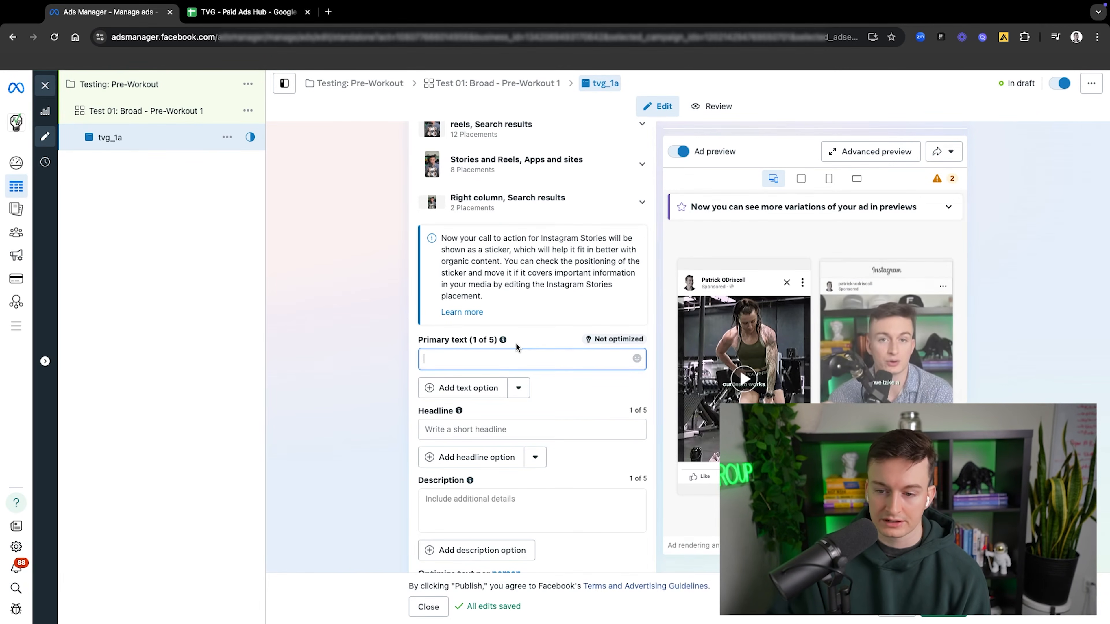
scroll(530, 361, "down", 2)
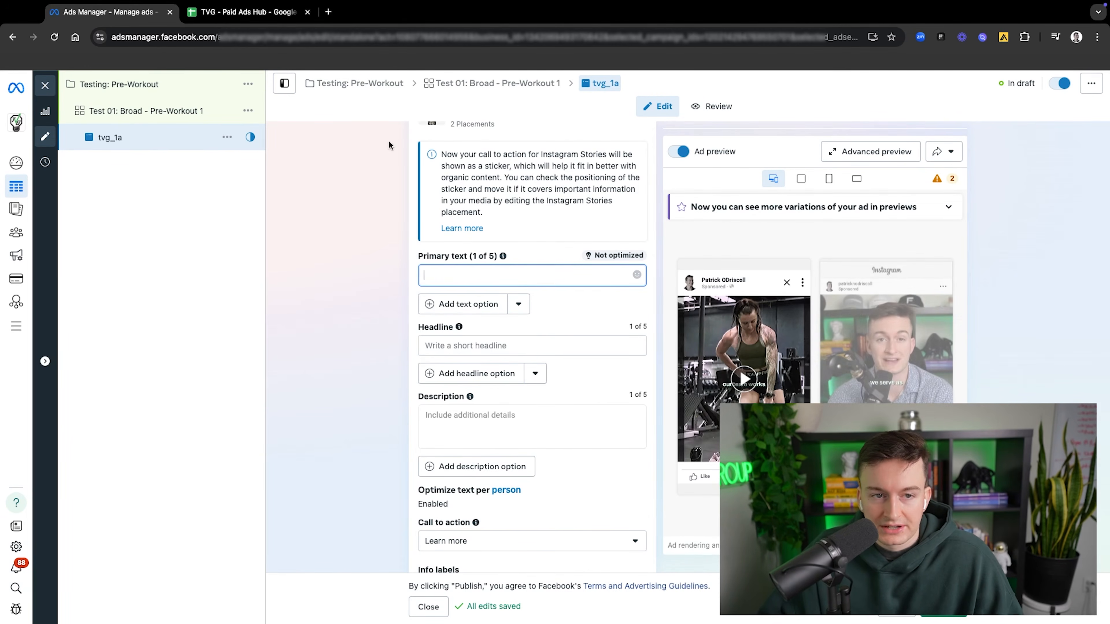
left_click(258, 11)
left_click(290, 614)
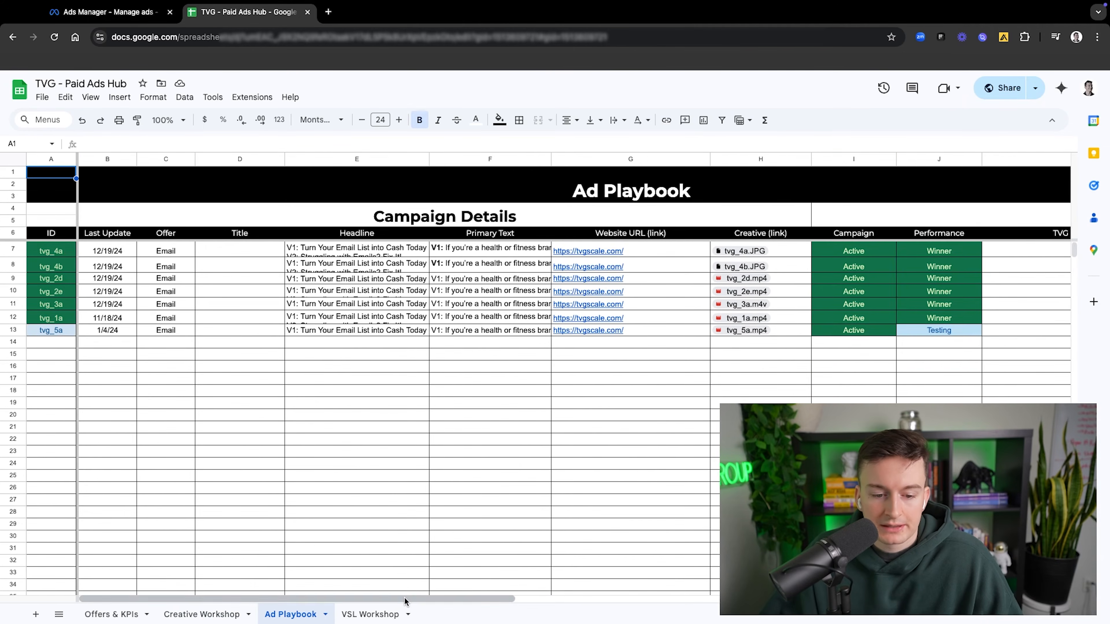
left_click(384, 257)
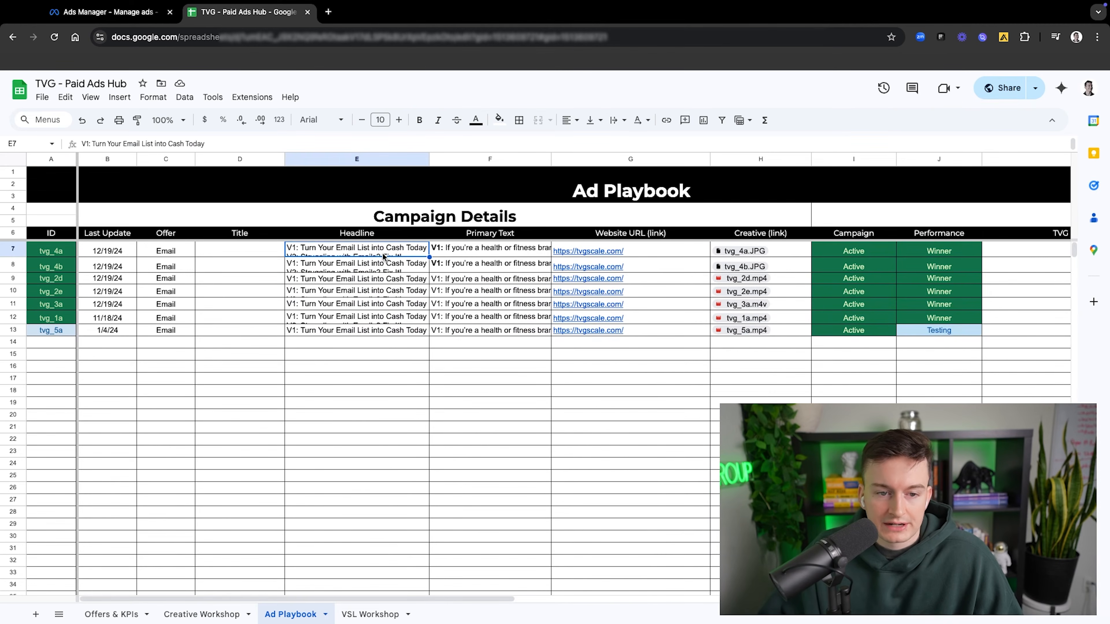
Step: Copy the V1 primary text of tvg_4a from the Ad Playbook and paste it as tvg_1a's primary text in Ads Manager
double_click(385, 256)
left_click(450, 248)
double_click(450, 247)
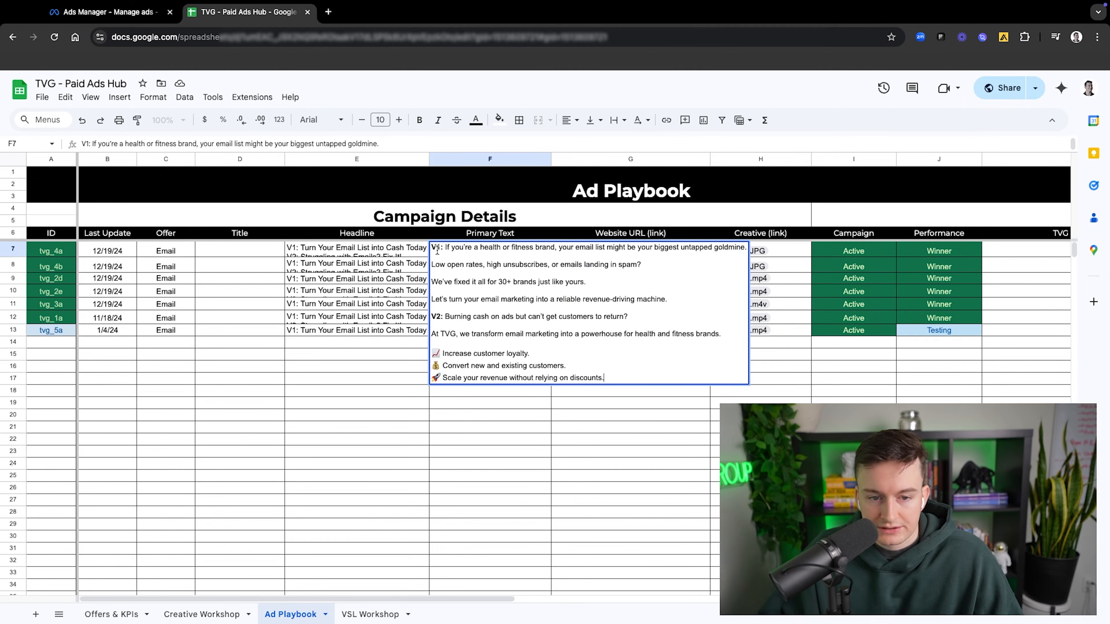
left_click_drag(445, 248, 669, 305)
key("super+c")
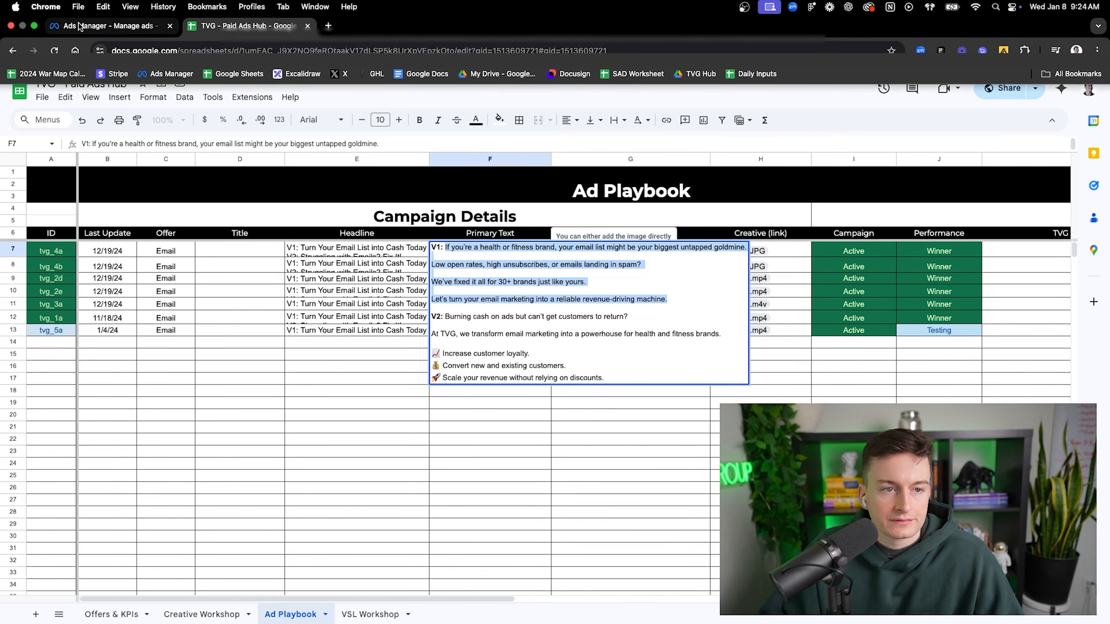
left_click(86, 6)
key("super+v")
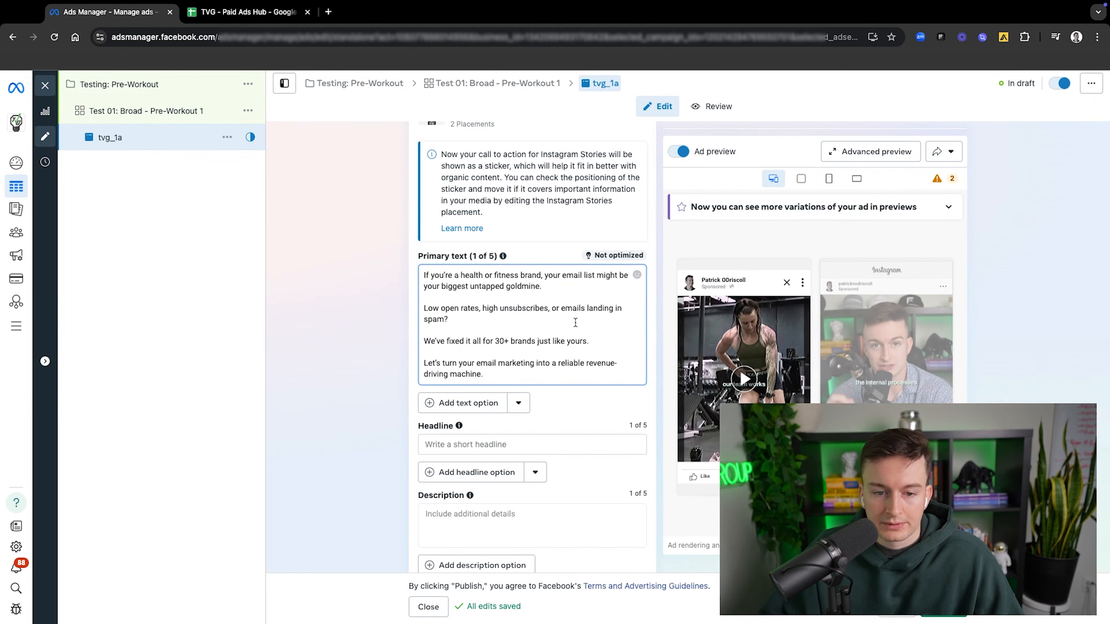
Step: Add a second primary text option to tvg_1a and fill it with the V2 primary text of tvg_4a from the Ad Playbook
left_click(470, 379)
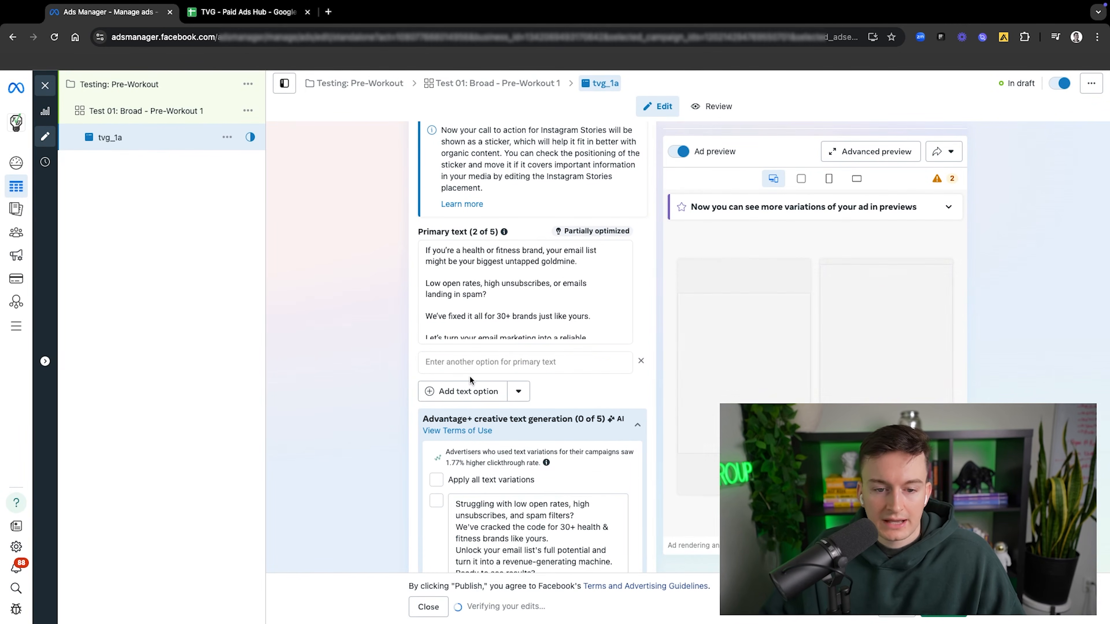
left_click(481, 362)
left_click(227, 12)
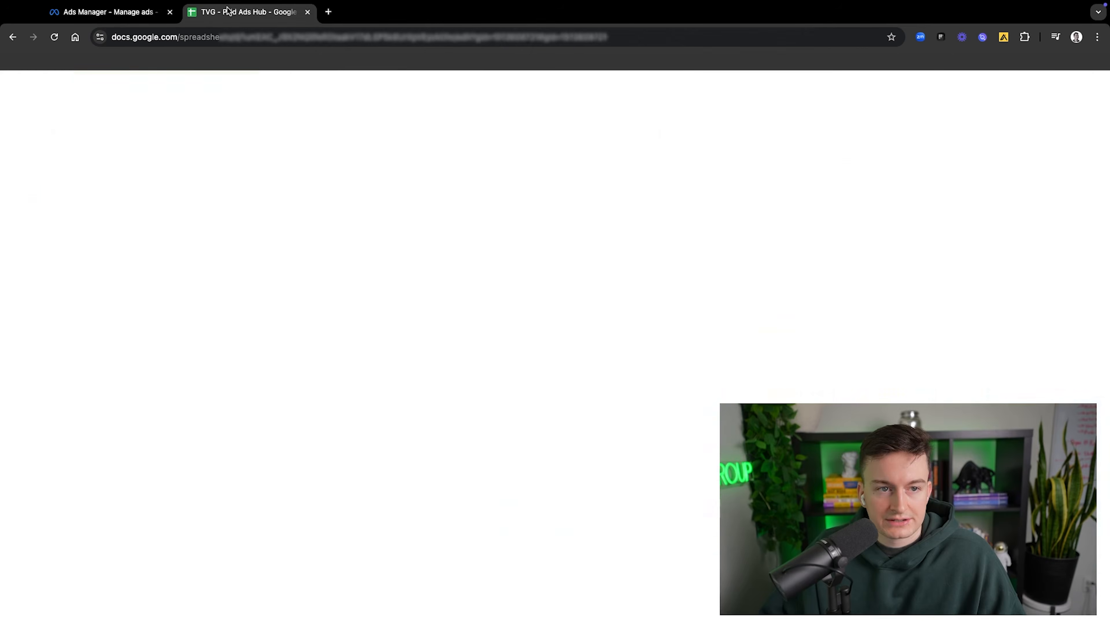
mouse_move(445, 317)
left_mouse_down()
mouse_move(637, 364)
mouse_move(646, 376)
left_mouse_up()
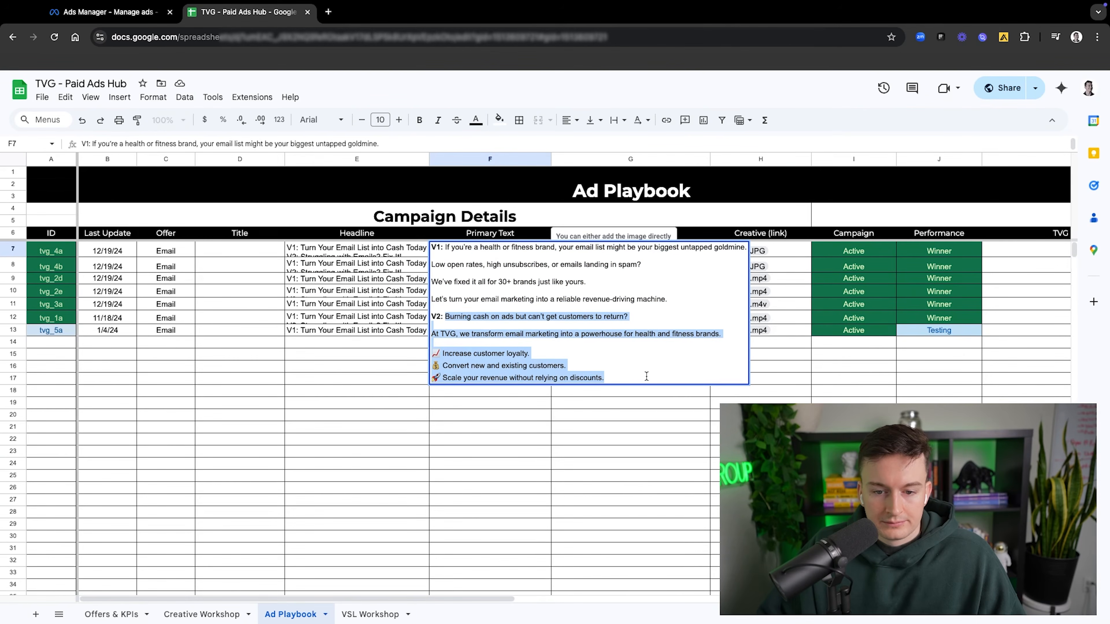
key("ctrl+c")
left_click(126, 3)
key("ctrl+v")
Step: Adjust the second primary text so one blank line separates the opening question from the "At TVG" paragraph
left_click(426, 371)
key("BackSpace")
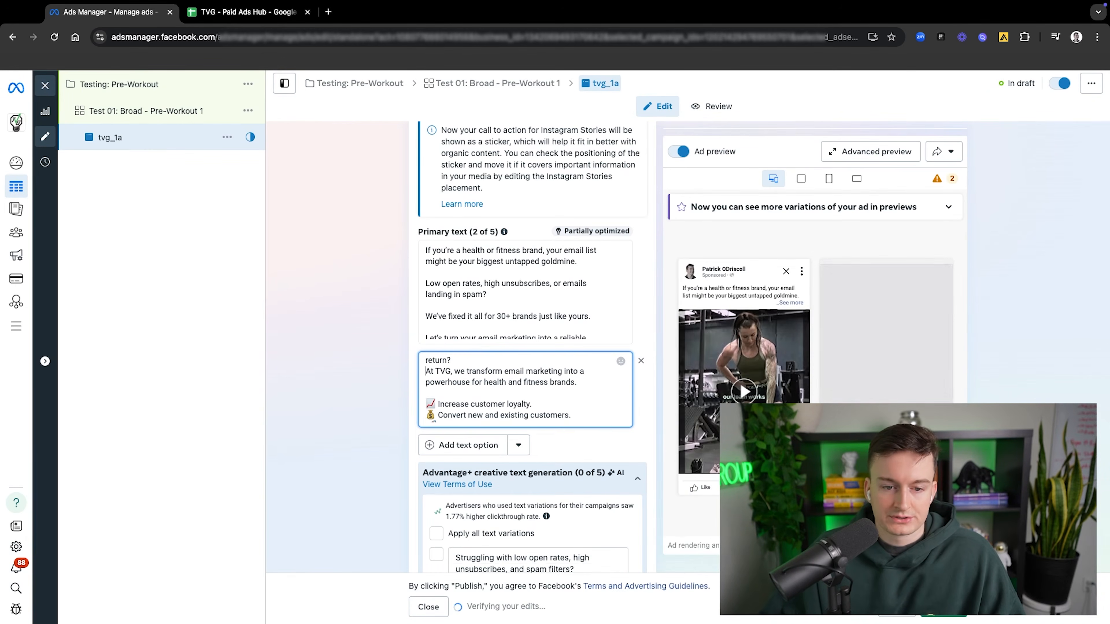
key("Return")
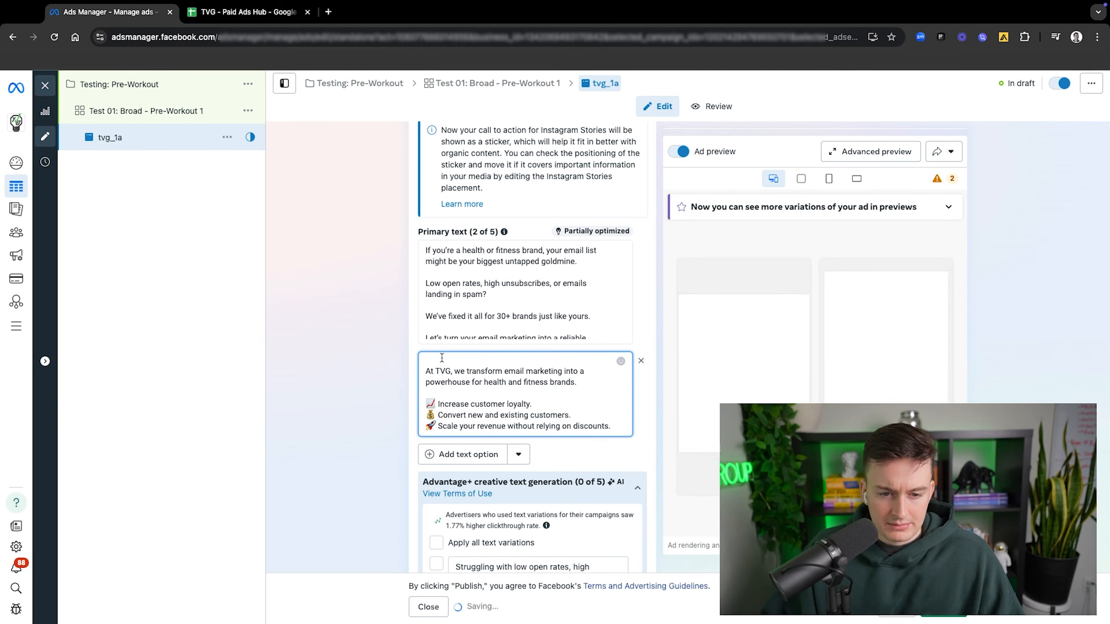
key("BackSpace")
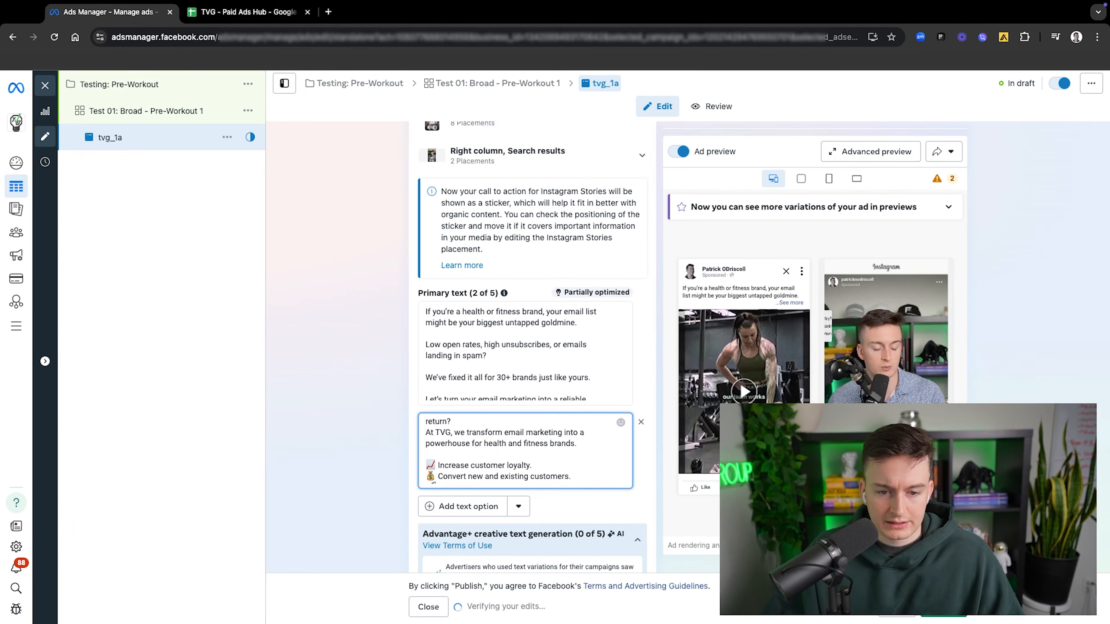
key("Down")
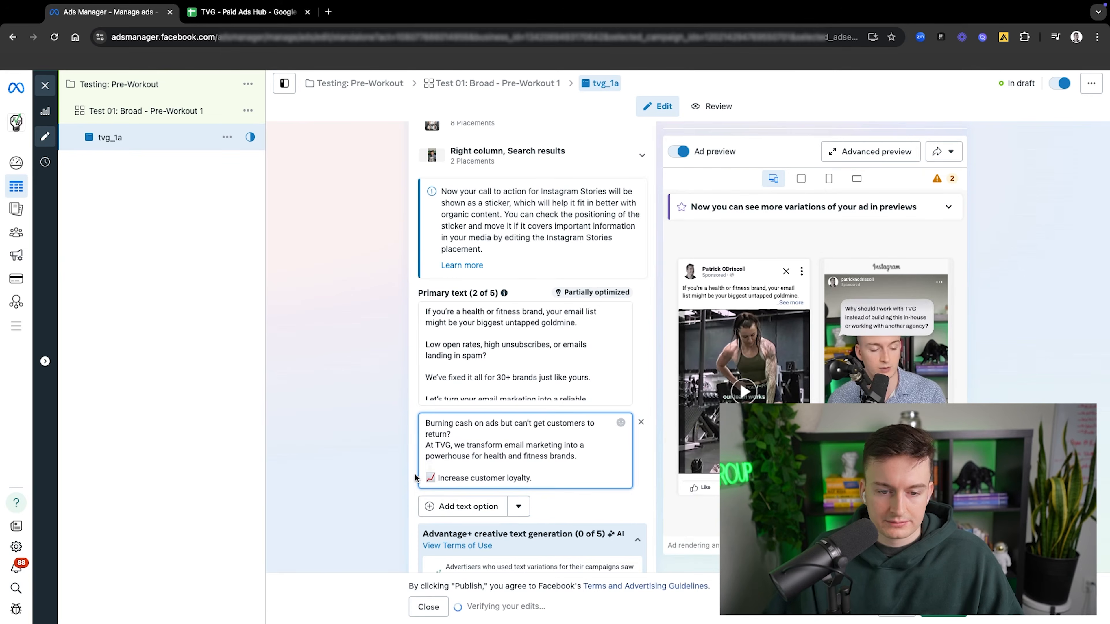
left_click(461, 434)
key("Return")
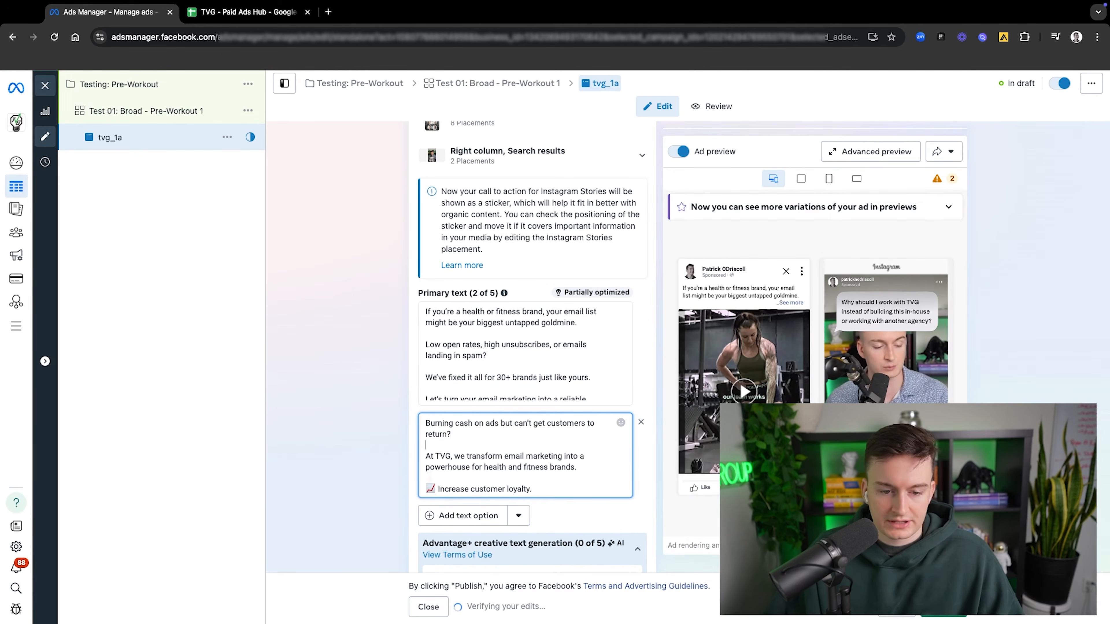
scroll(437, 448, "down", 5)
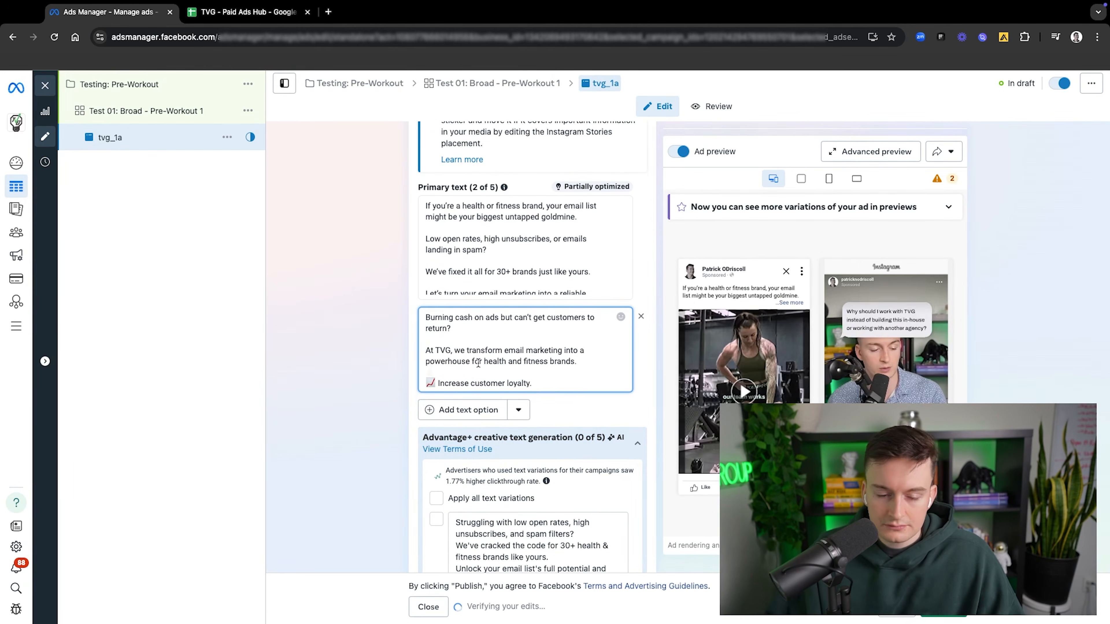
left_click(329, 341)
Step: Review the Advantage+ generated primary text variations without selecting any, and collapse that section
scroll(559, 396, "down", 1)
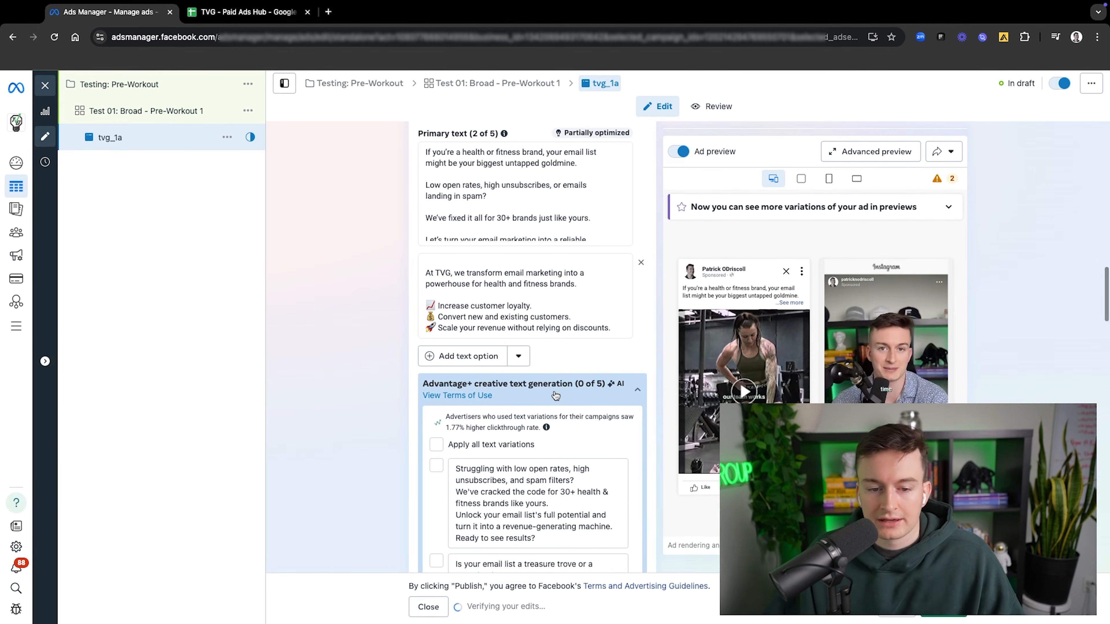
scroll(490, 397, "down", 1)
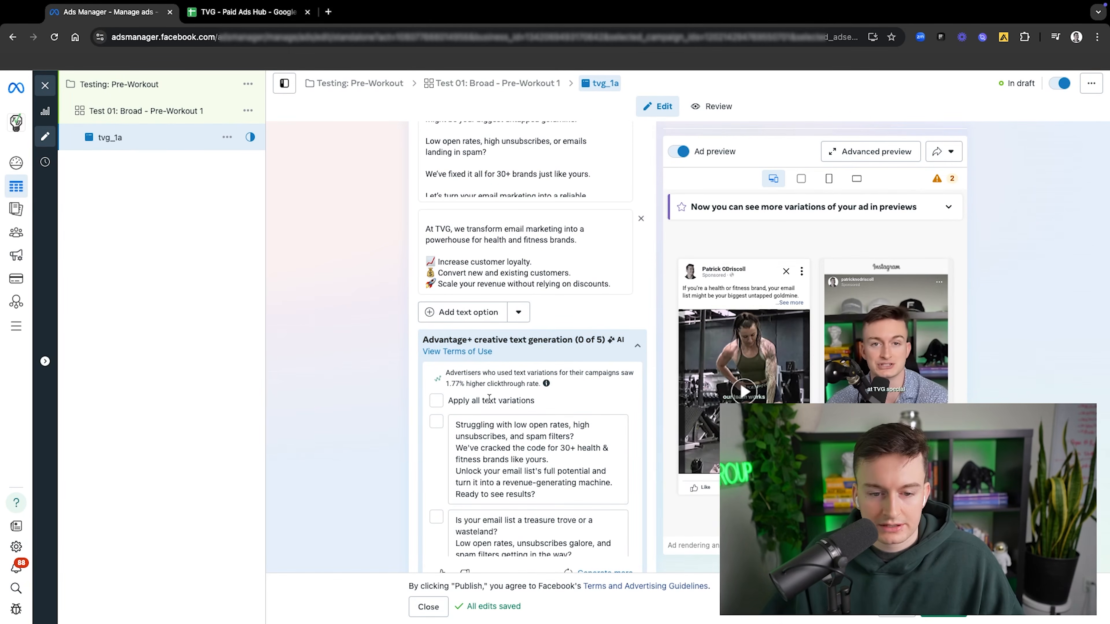
scroll(489, 397, "down", 1)
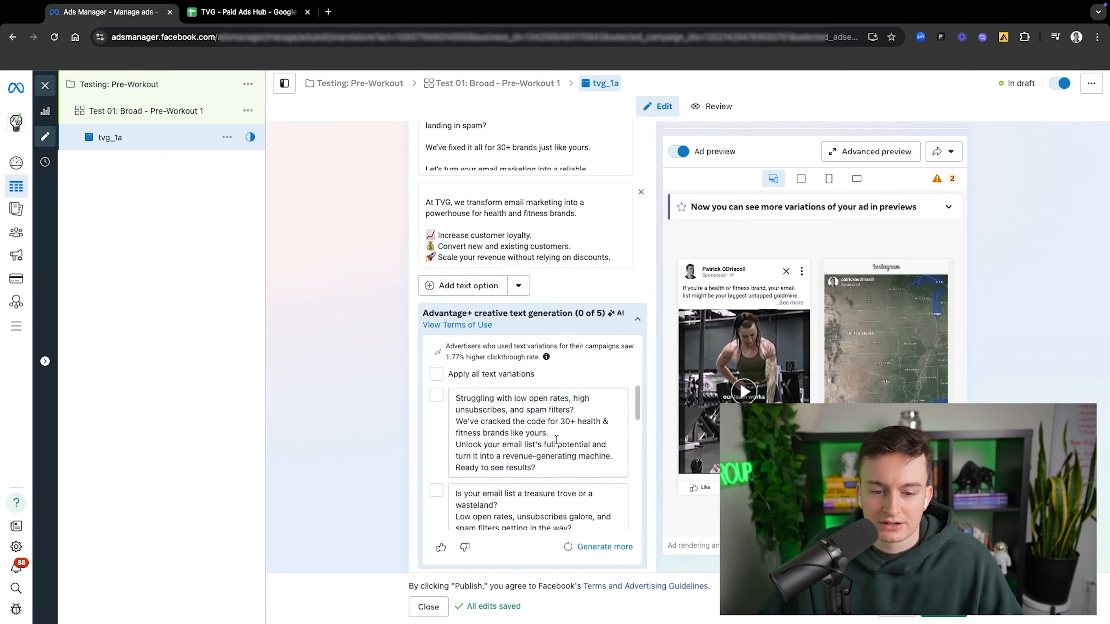
scroll(557, 439, "down", 3)
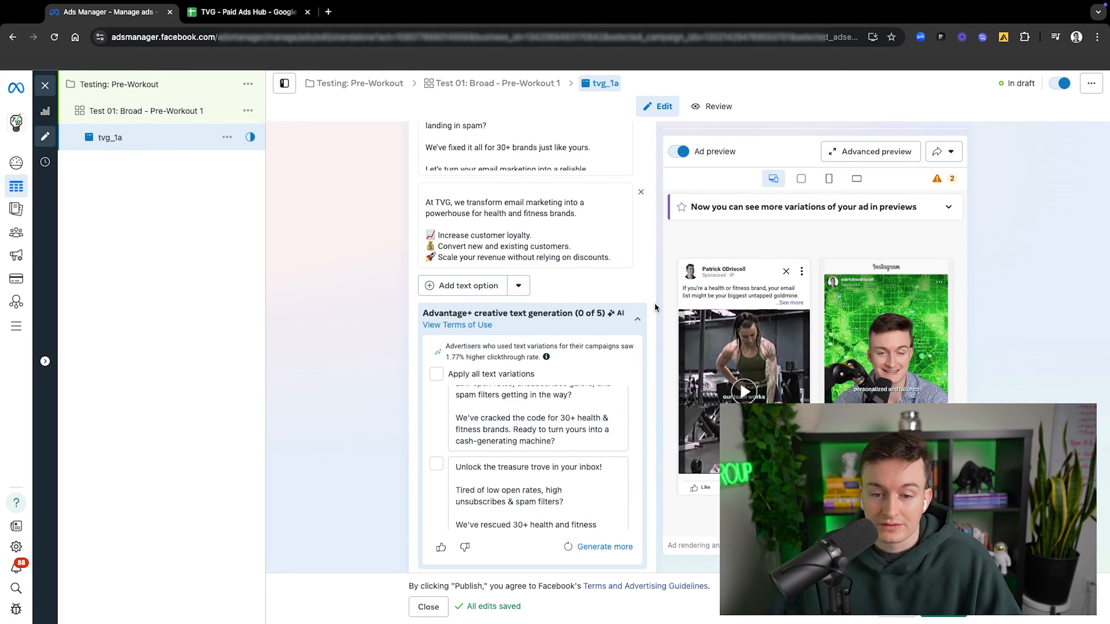
left_click(638, 319)
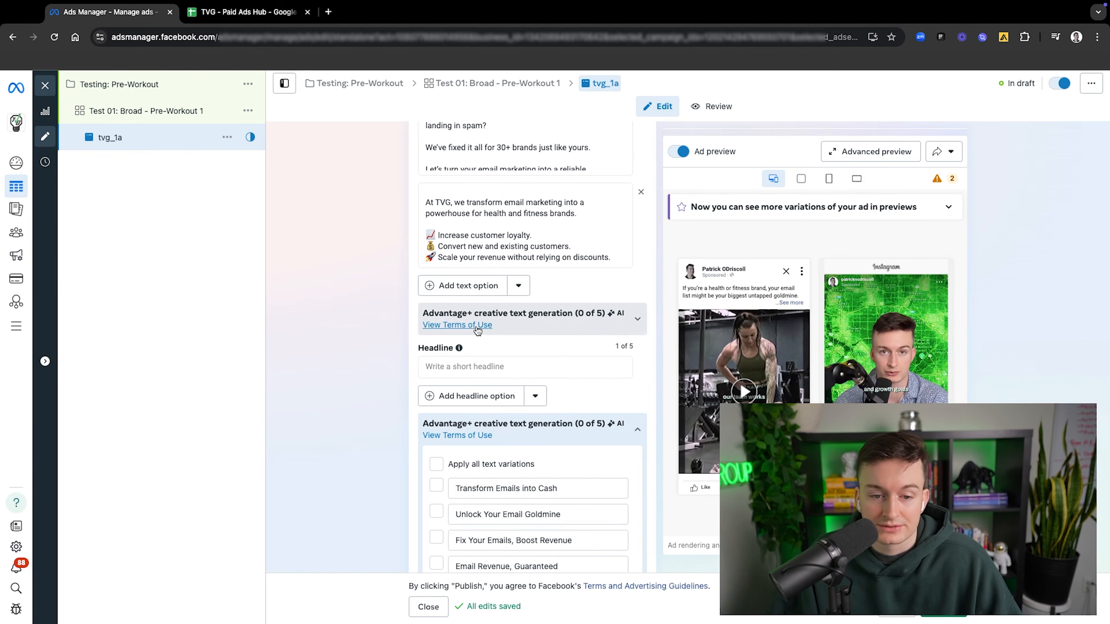
Step: Copy the V1 headline "Turn Your Email List into Cash Today" from the Ad Playbook's tvg_4a row into tvg_1a's headline
left_click(551, 371)
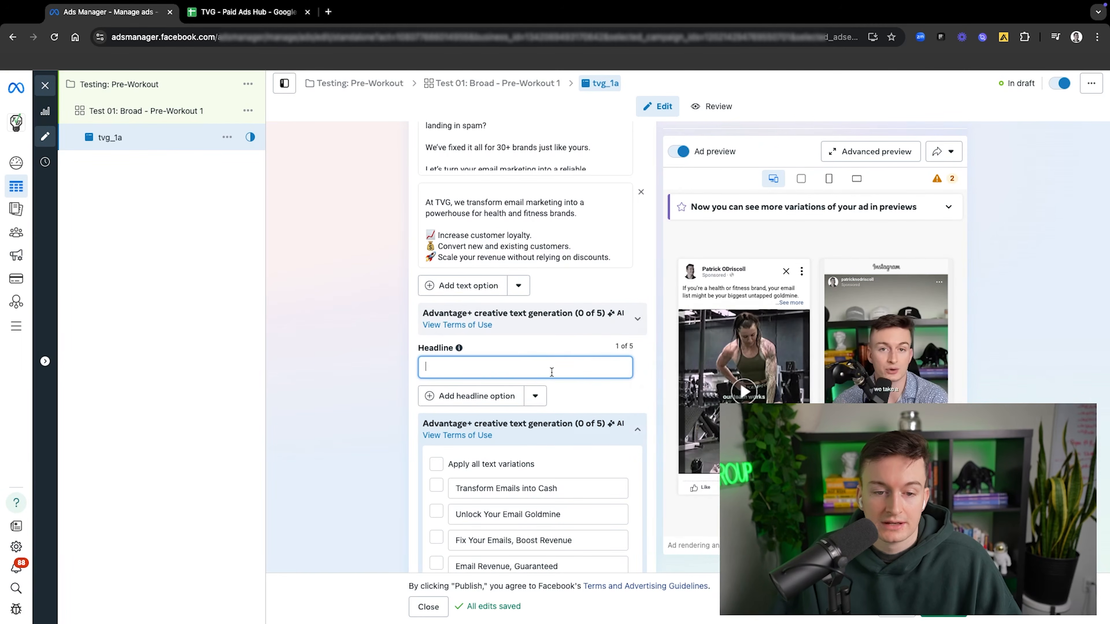
left_click(245, 12)
double_click(343, 250)
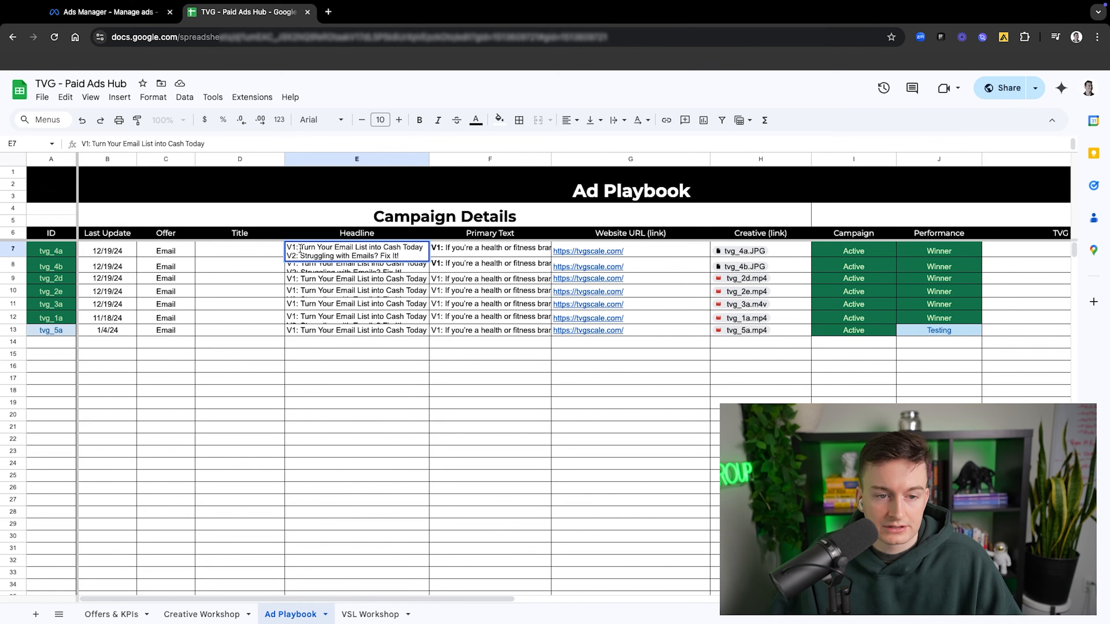
left_click_drag(300, 249, 417, 254)
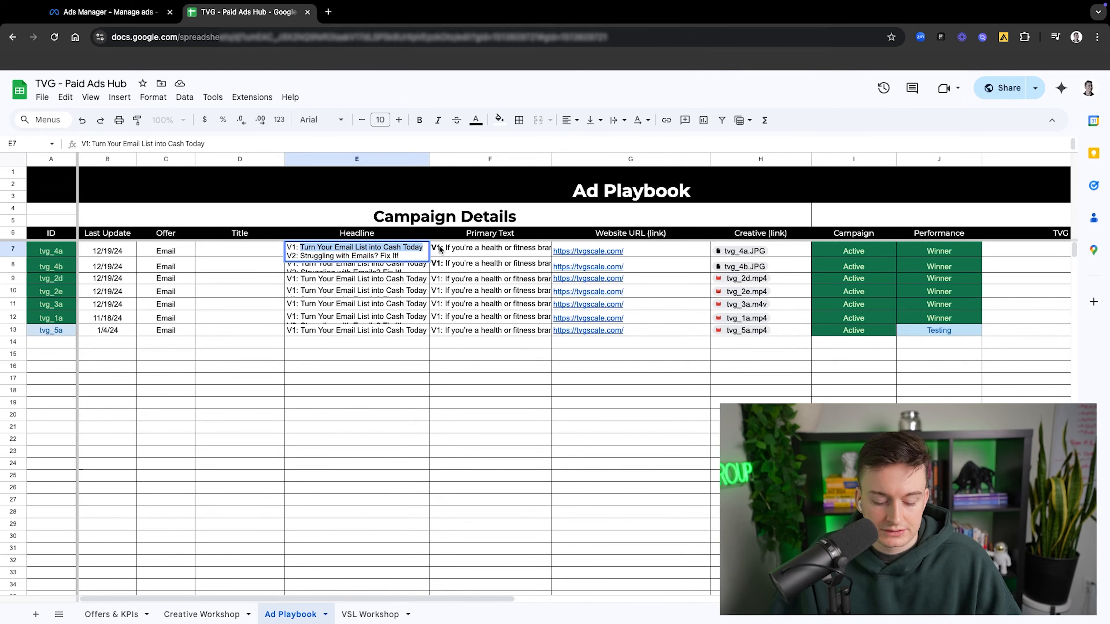
left_click(109, 12)
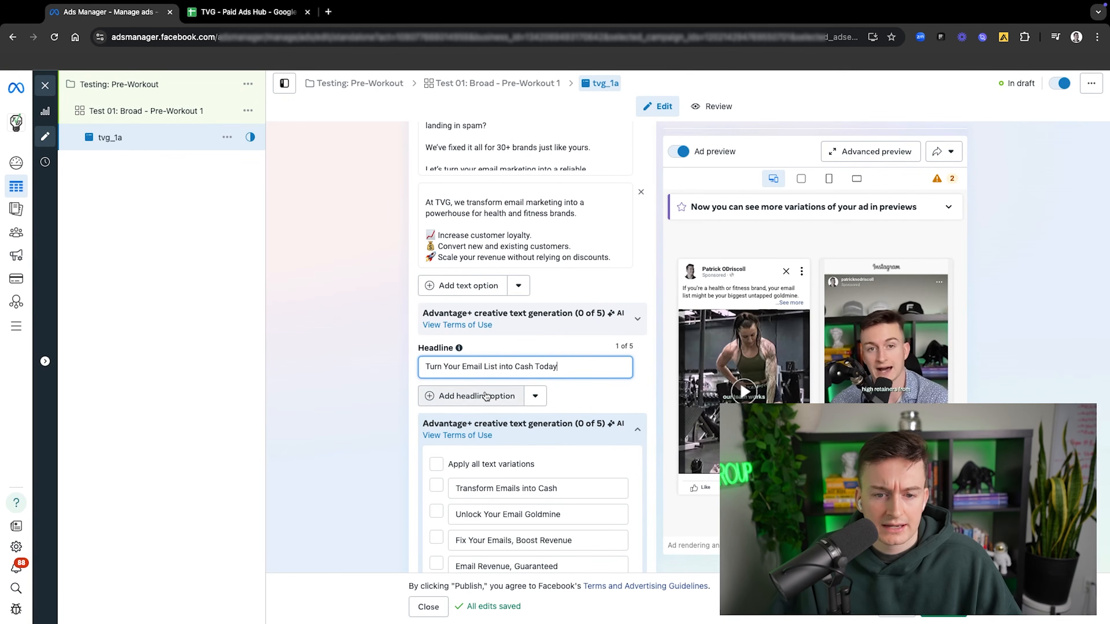
Step: Add a second headline option with the V2 headline "Struggling with Emails? Fix It!" copied from the Ad Playbook
left_click(486, 395)
left_click(226, 13)
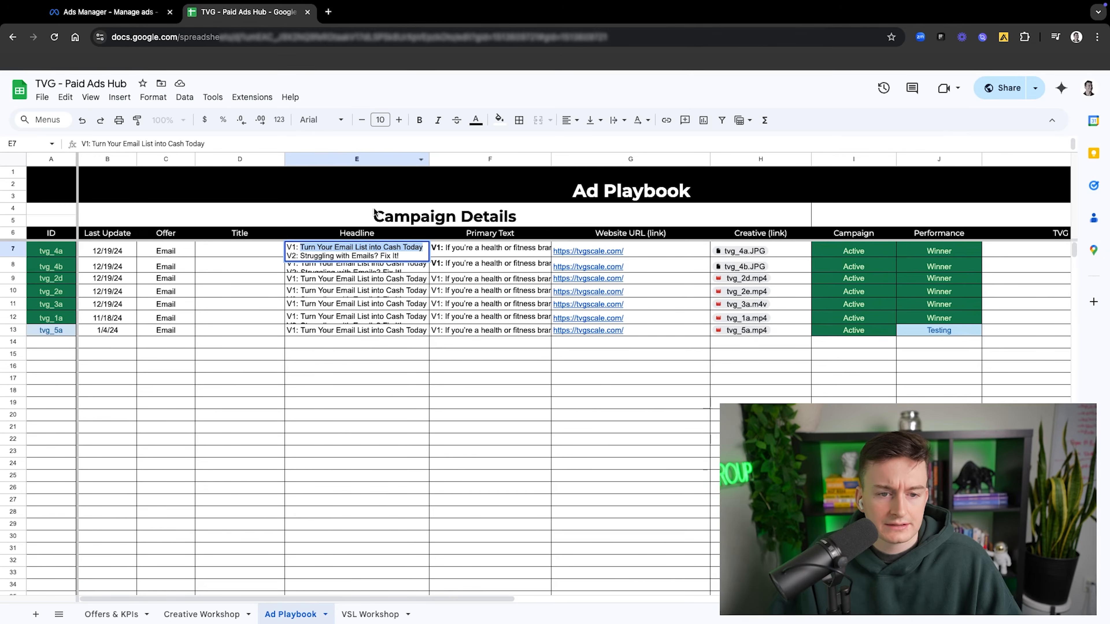
left_click_drag(301, 256, 404, 255)
left_click(105, 12)
key("ctrl+v")
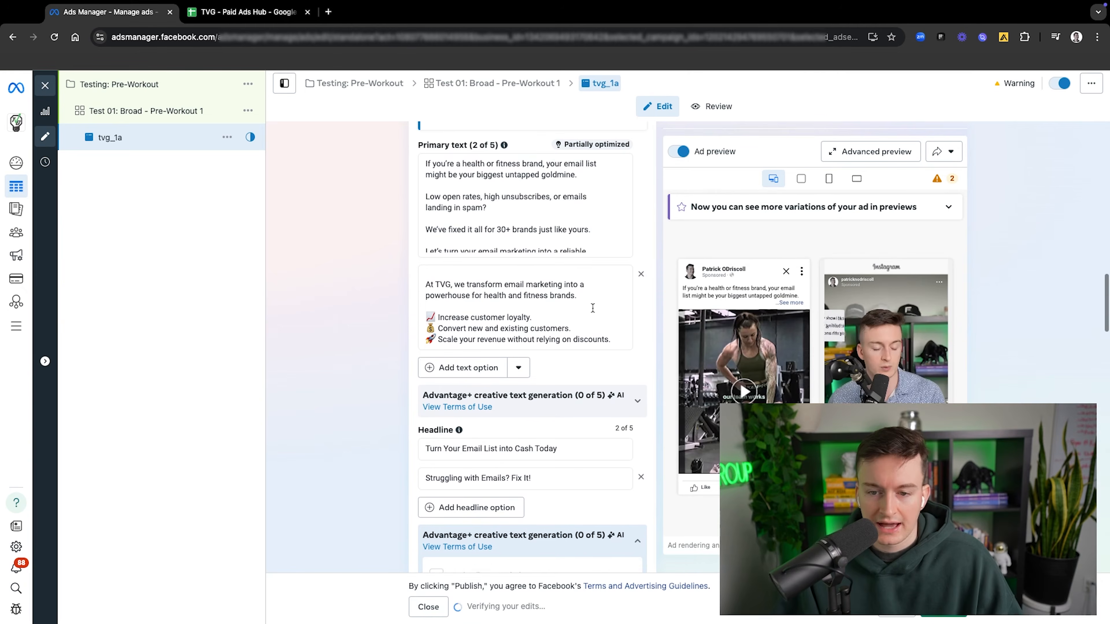
Step: Examine the ad's remaining settings, including info labels, promo codes, Advantage+ creative, destination and tracking
scroll(589, 306, "down", 5)
scroll(589, 311, "up", 5)
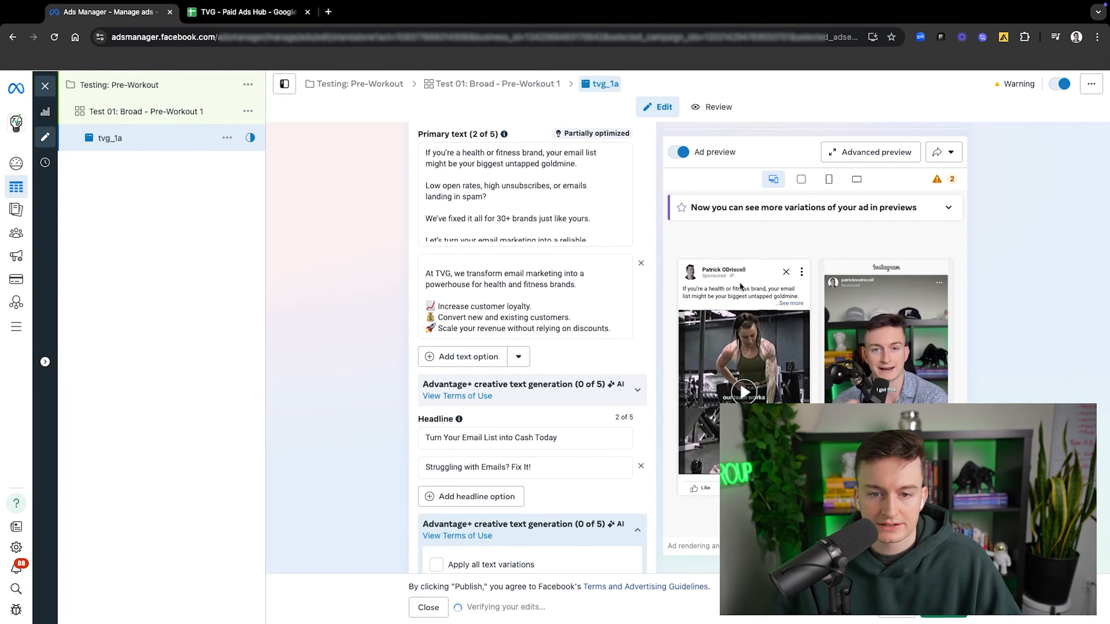
scroll(525, 362, "down", 15)
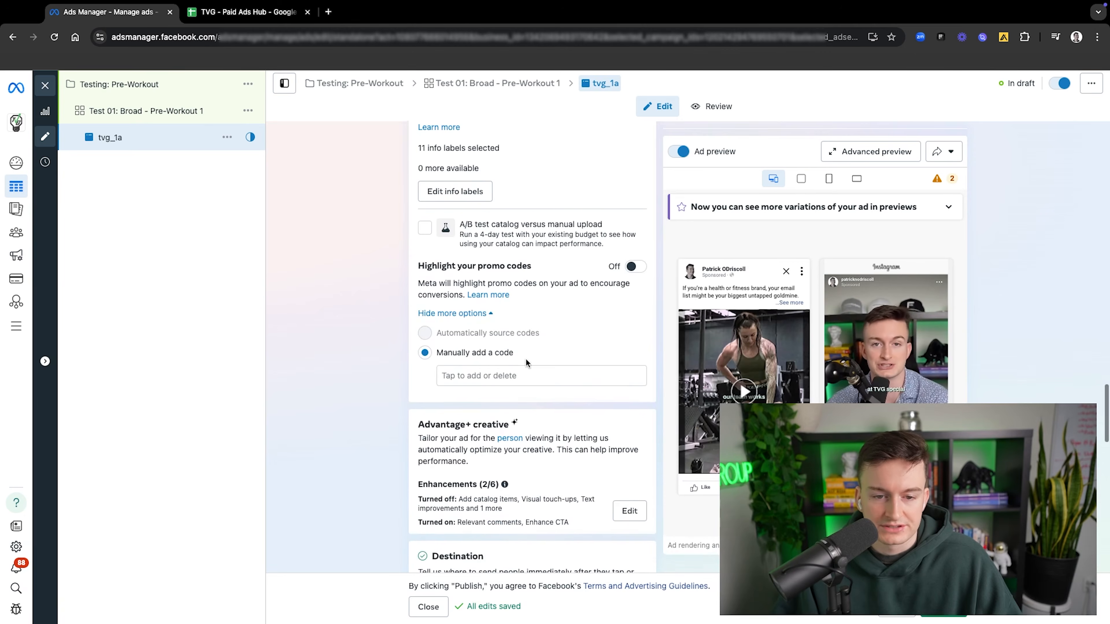
scroll(526, 361, "up", 3)
scroll(526, 358, "down", 15)
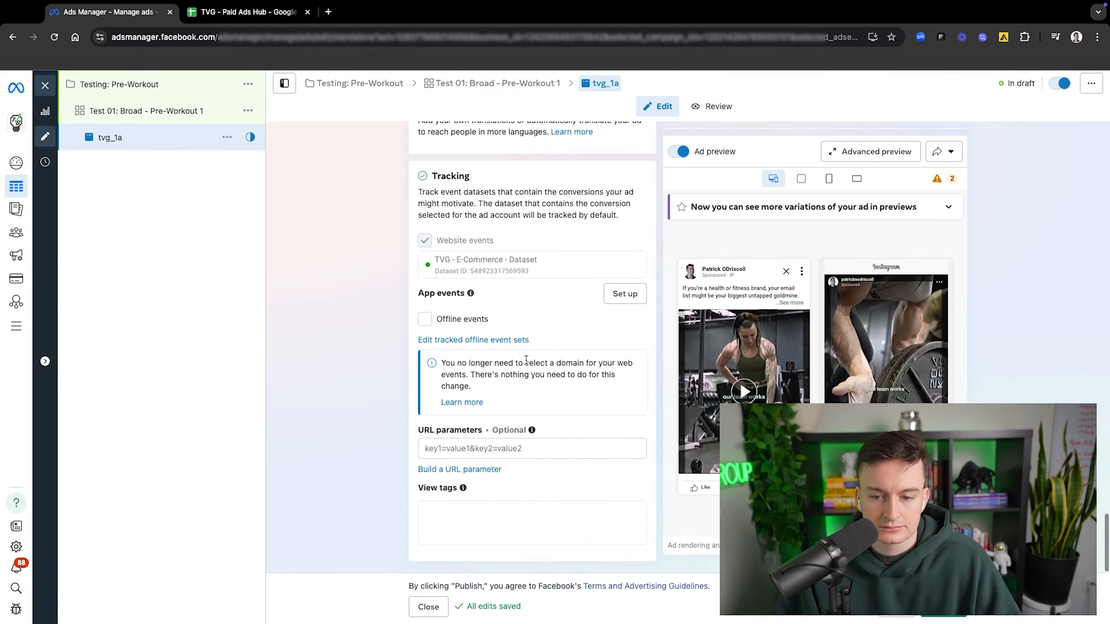
scroll(527, 361, "up", 12)
scroll(509, 355, "up", 3)
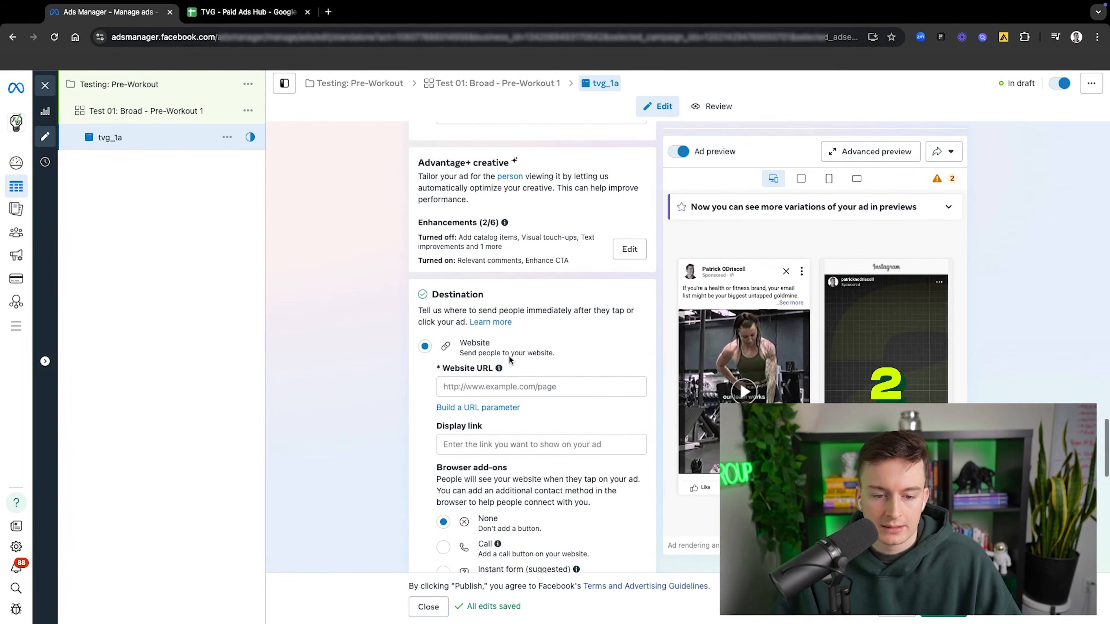
scroll(509, 355, "down", 4)
scroll(508, 363, "up", 12)
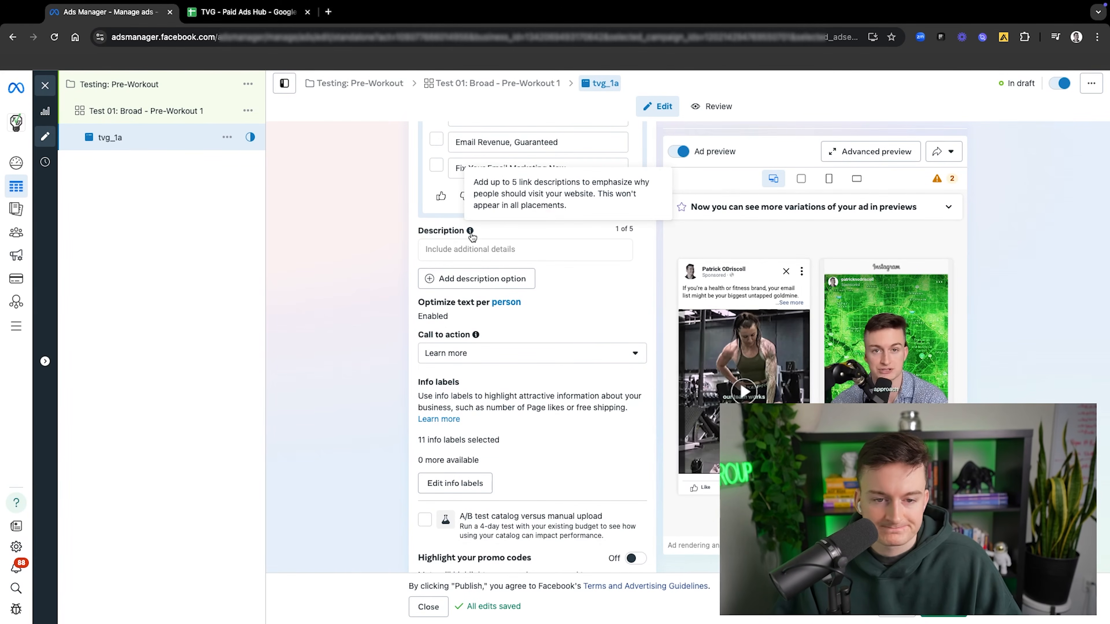
Step: Examine the optional description field and the generated headline variations, leaving the description blank and the variations unselected
left_click(457, 246)
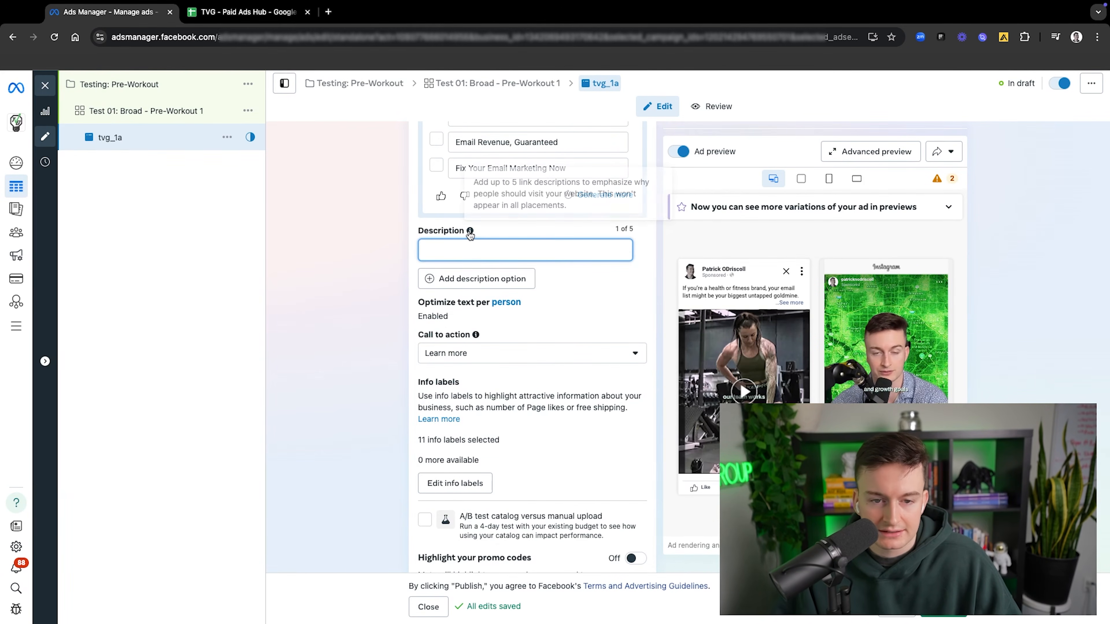
left_click(496, 237)
scroll(502, 263, "up", 5)
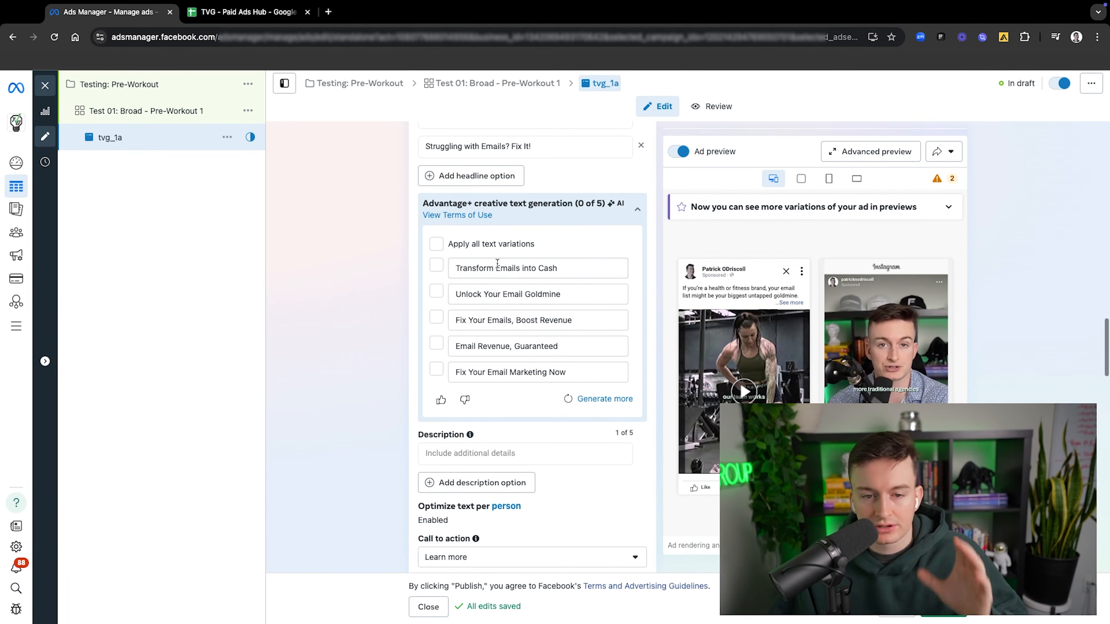
scroll(494, 383, "down", 3)
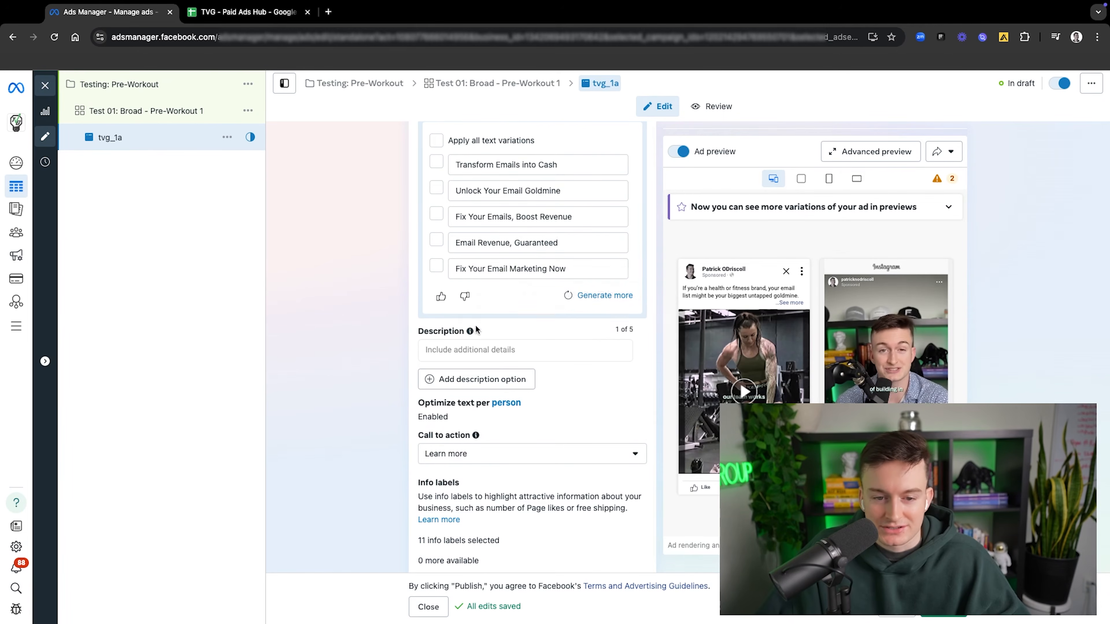
scroll(494, 375, "down", 2)
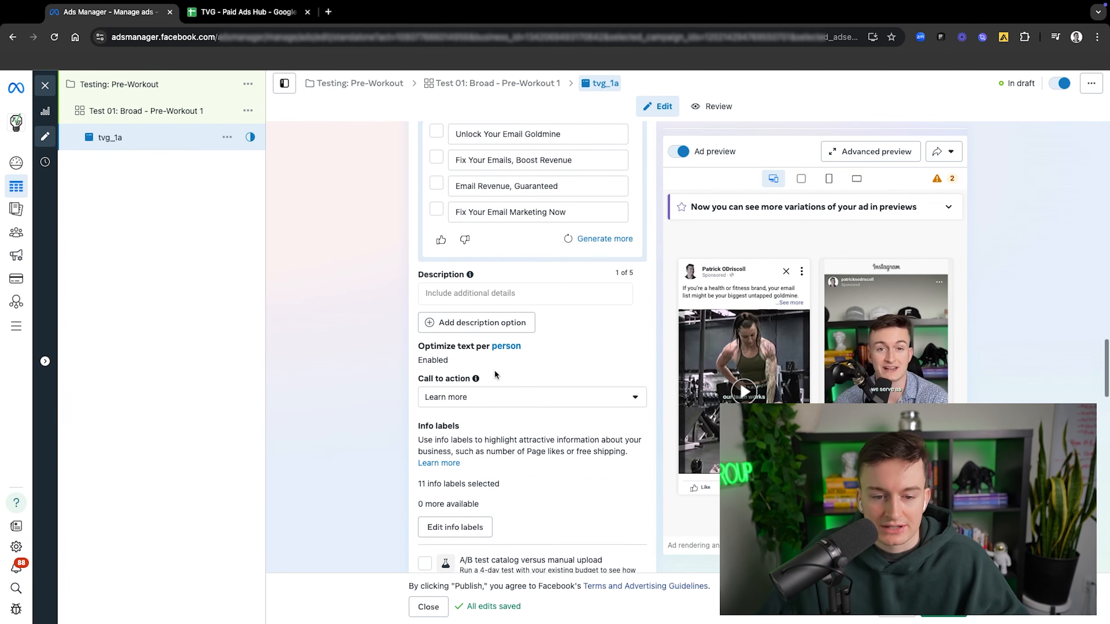
Step: Examine the available call-to-action options for tvg_1a, keeping Learn more selected
scroll(496, 446, "down", 3)
left_click(499, 306)
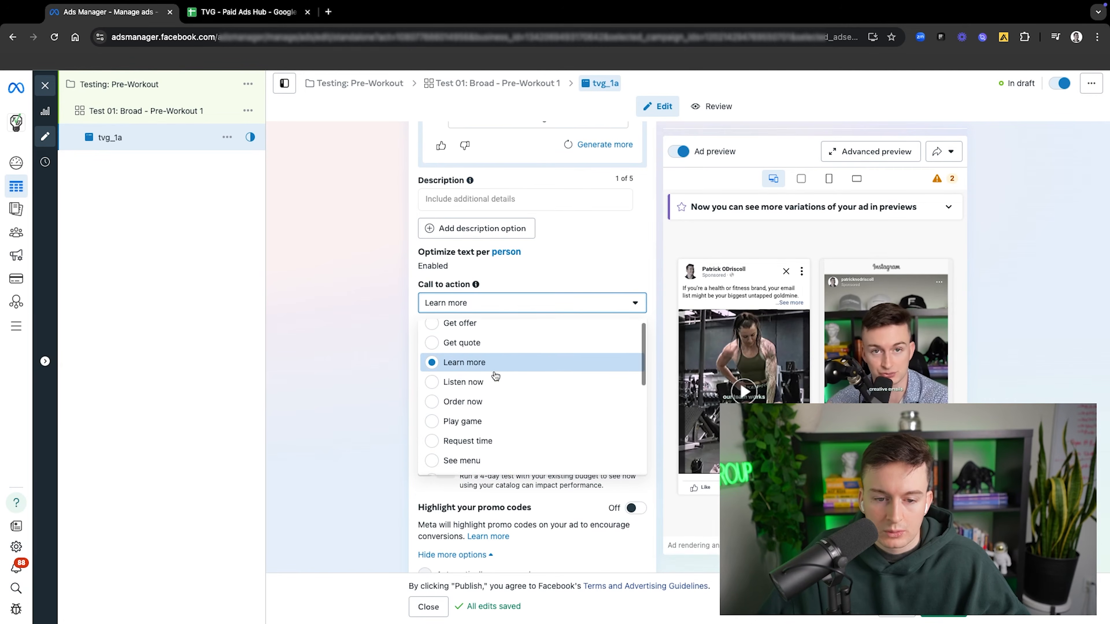
scroll(494, 372, "down", 5)
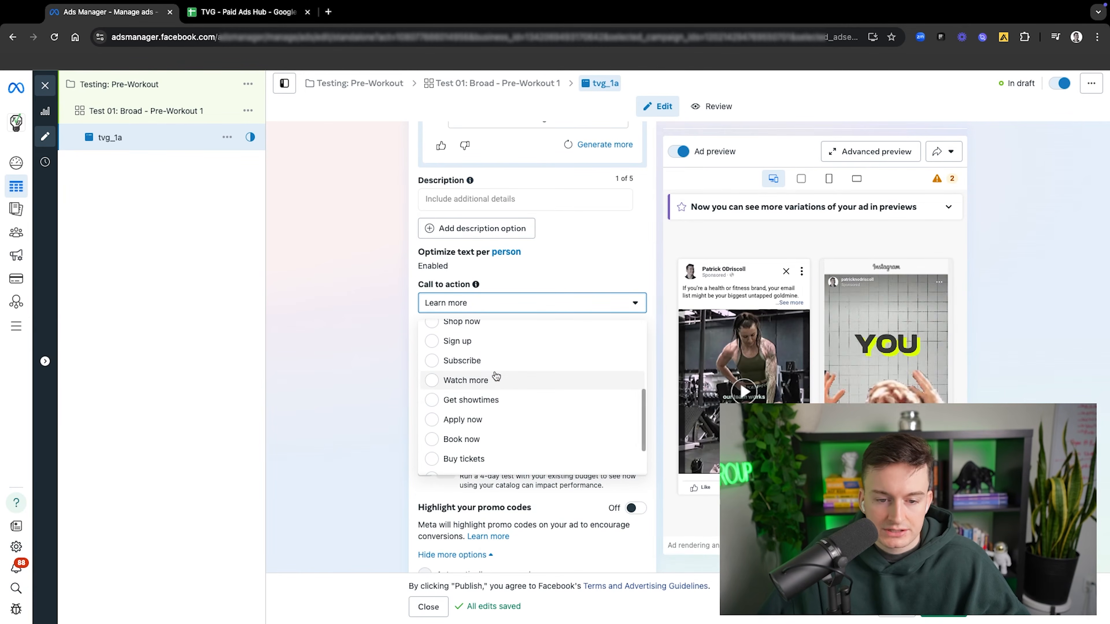
scroll(498, 380, "down", 2)
scroll(507, 384, "up", 4)
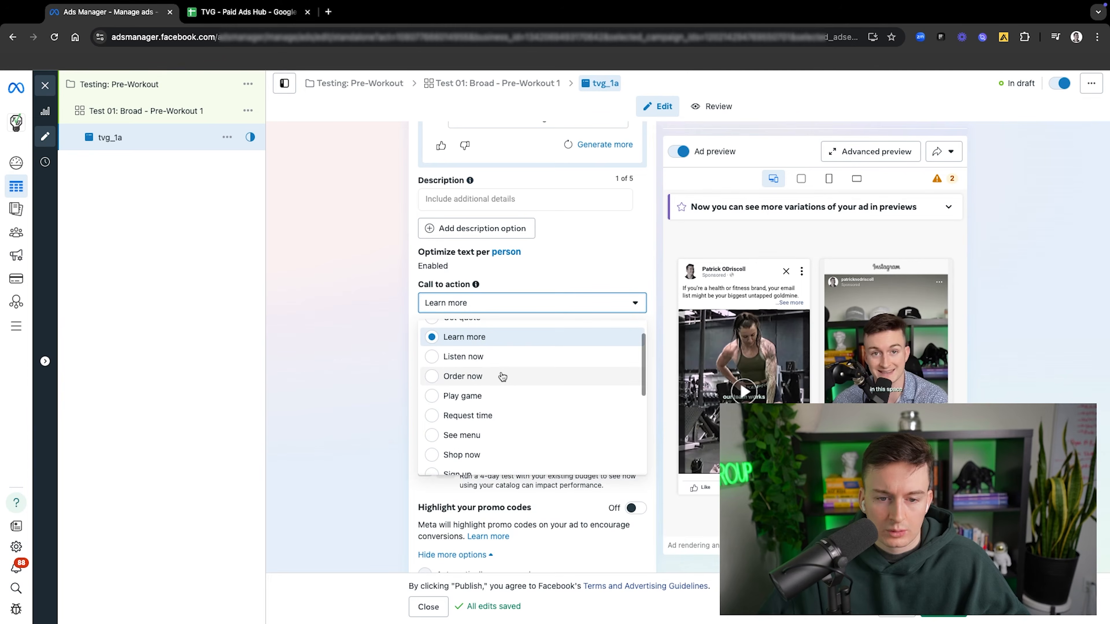
scroll(505, 367, "up", 2)
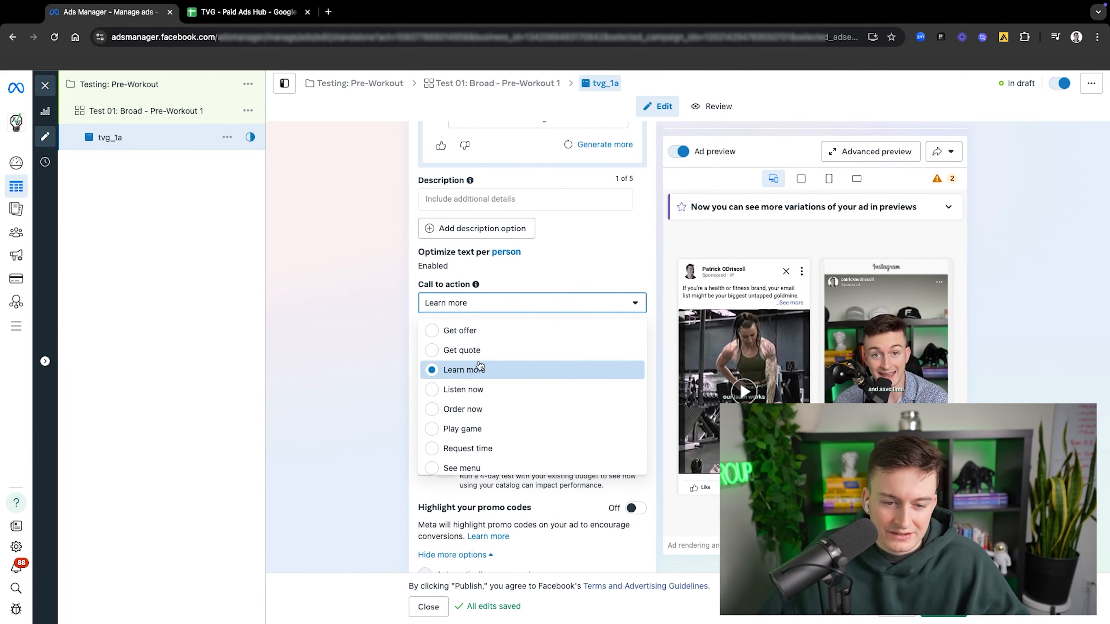
left_click(388, 347)
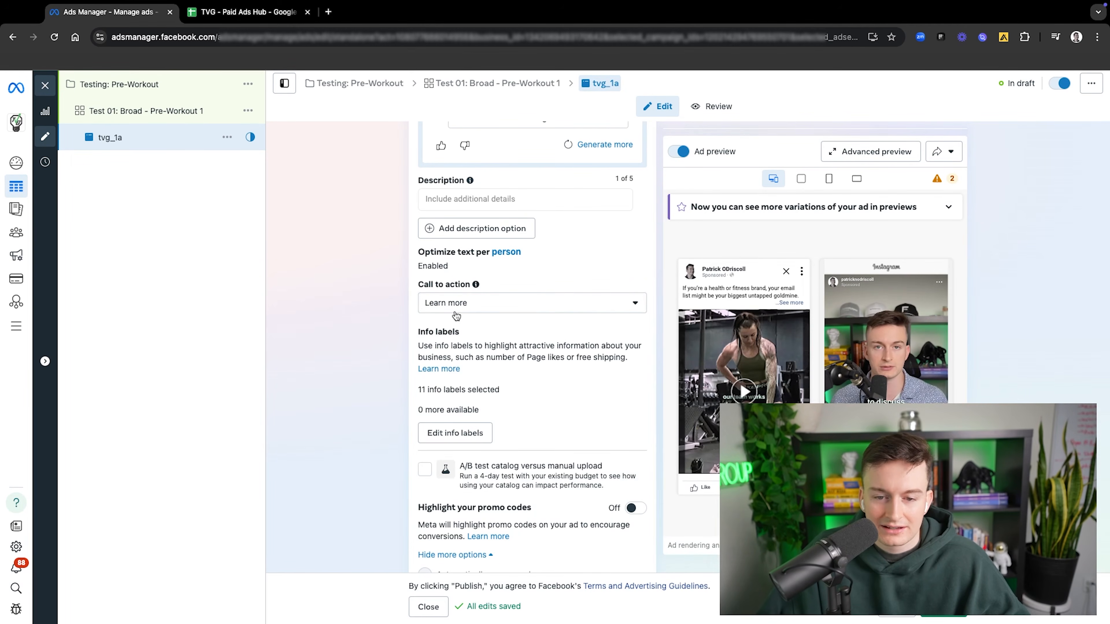
Step: Keep promo code highlighting off and examine tvg_1a's Advantage+ creative, destination, event, language and tracking settings
scroll(537, 350, "down", 6)
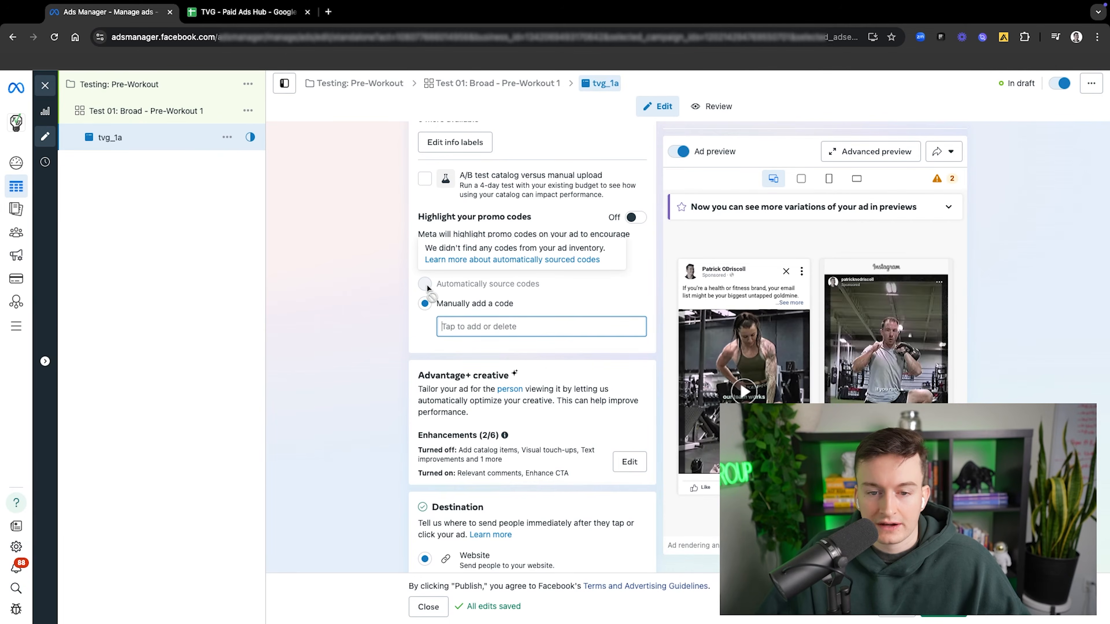
left_click(634, 217)
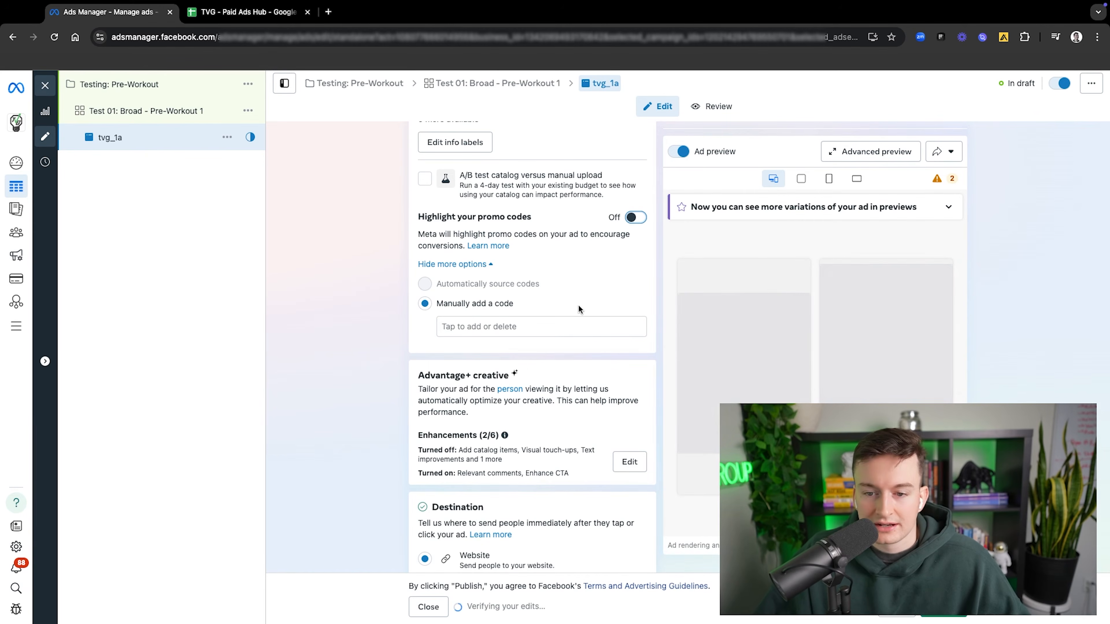
scroll(578, 304, "down", 5)
scroll(568, 323, "down", 4)
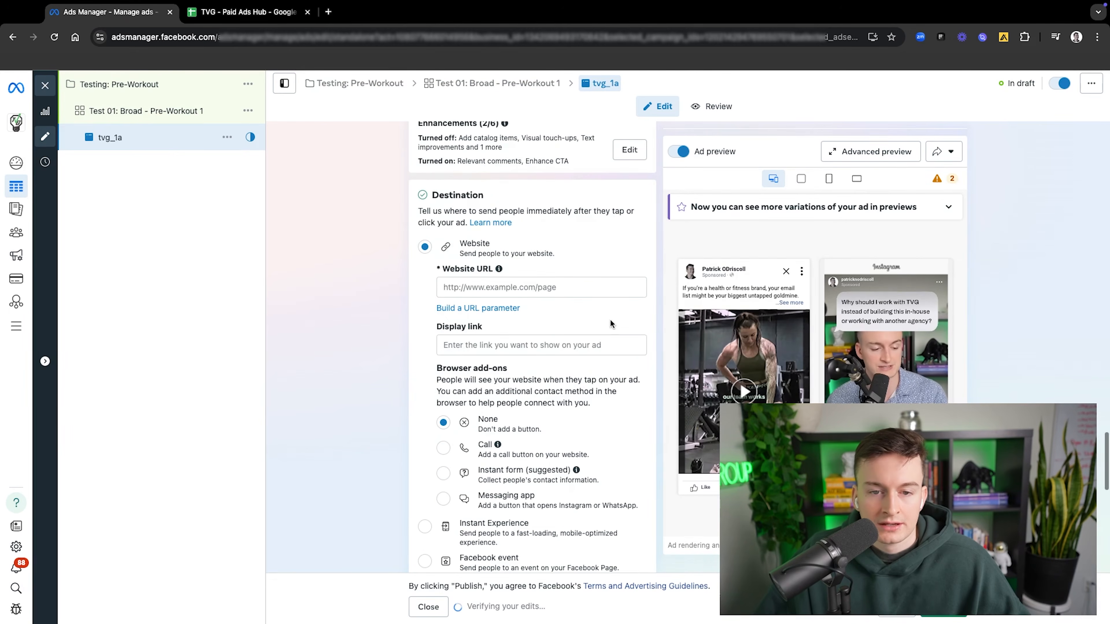
scroll(604, 307, "up", 2)
scroll(606, 315, "down", 3)
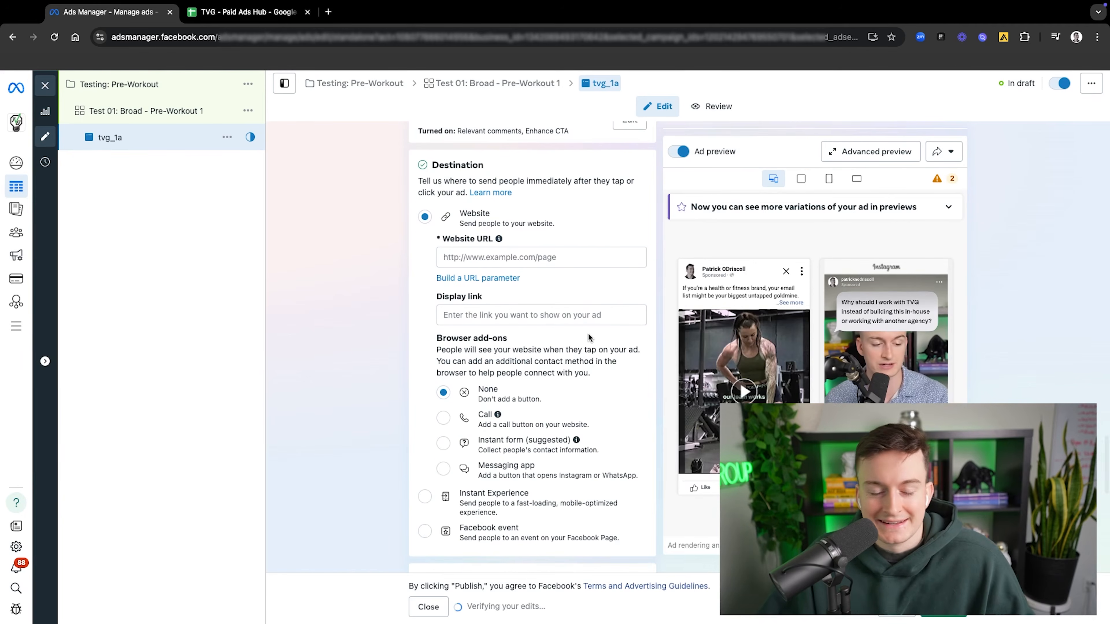
scroll(592, 342, "down", 9)
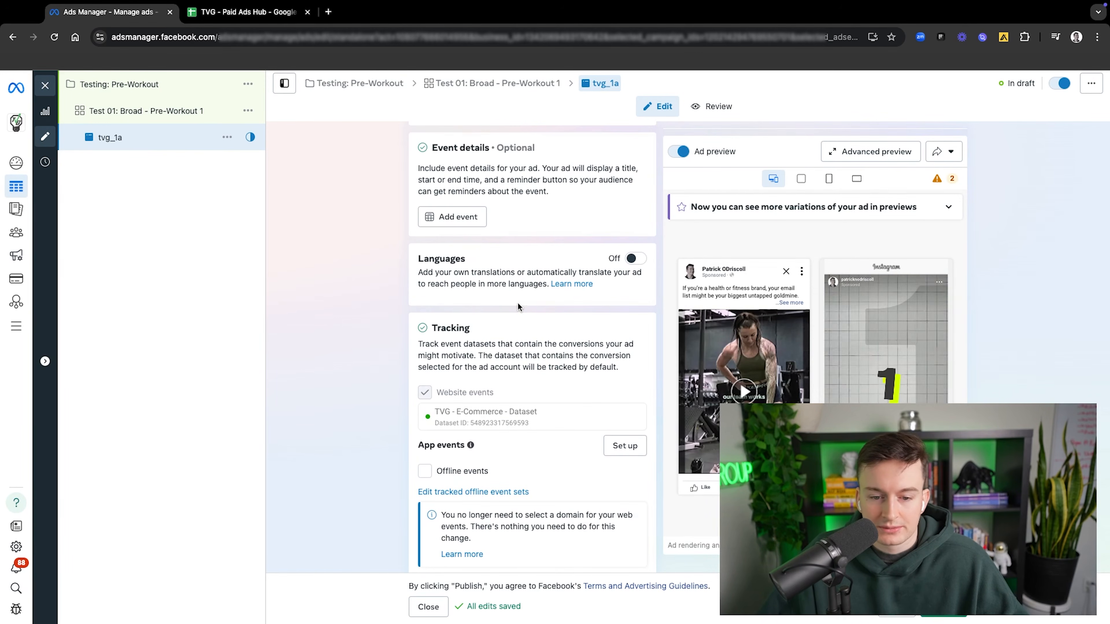
scroll(518, 306, "up", 9)
Step: Open tvg_1a's advanced preview and examine how the ad appears across all Facebook and Instagram placements
left_click(869, 151)
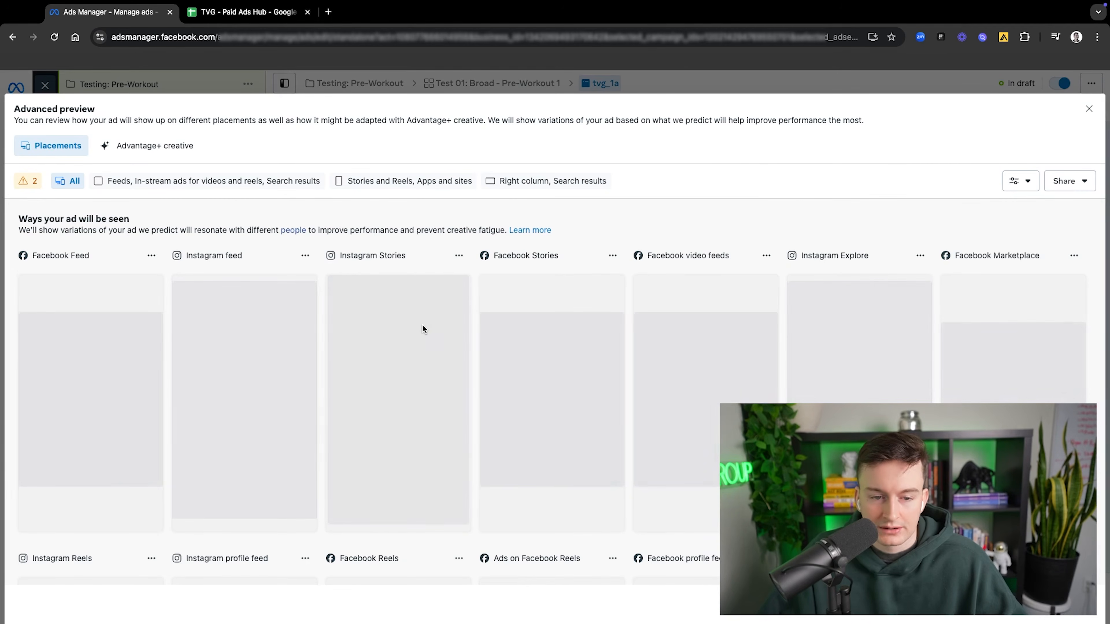
scroll(455, 335, "down", 1)
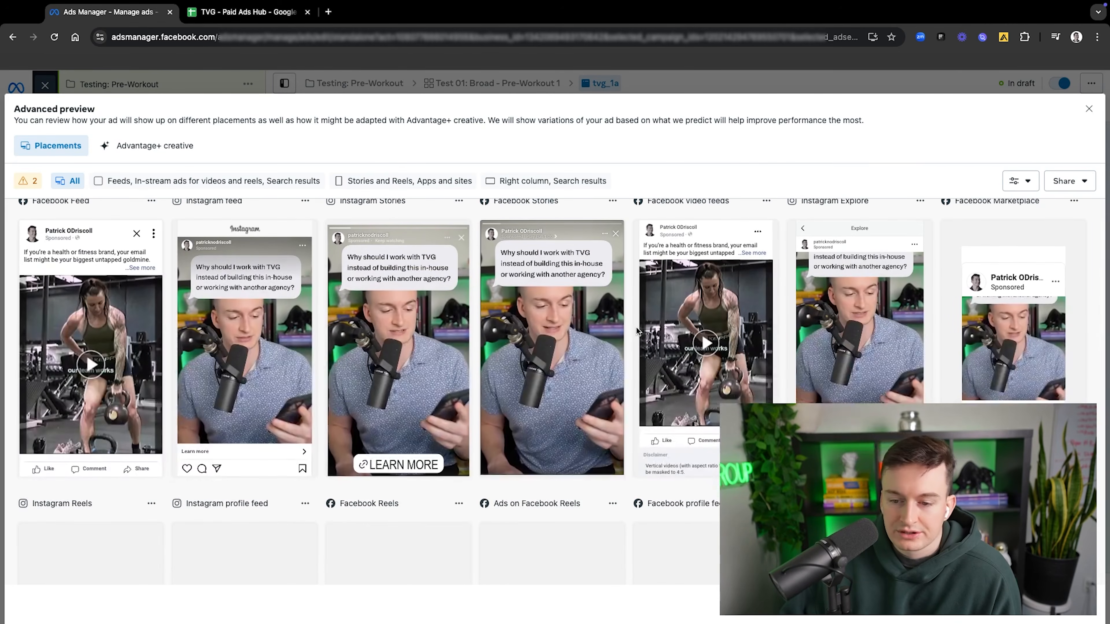
scroll(636, 328, "down", 3)
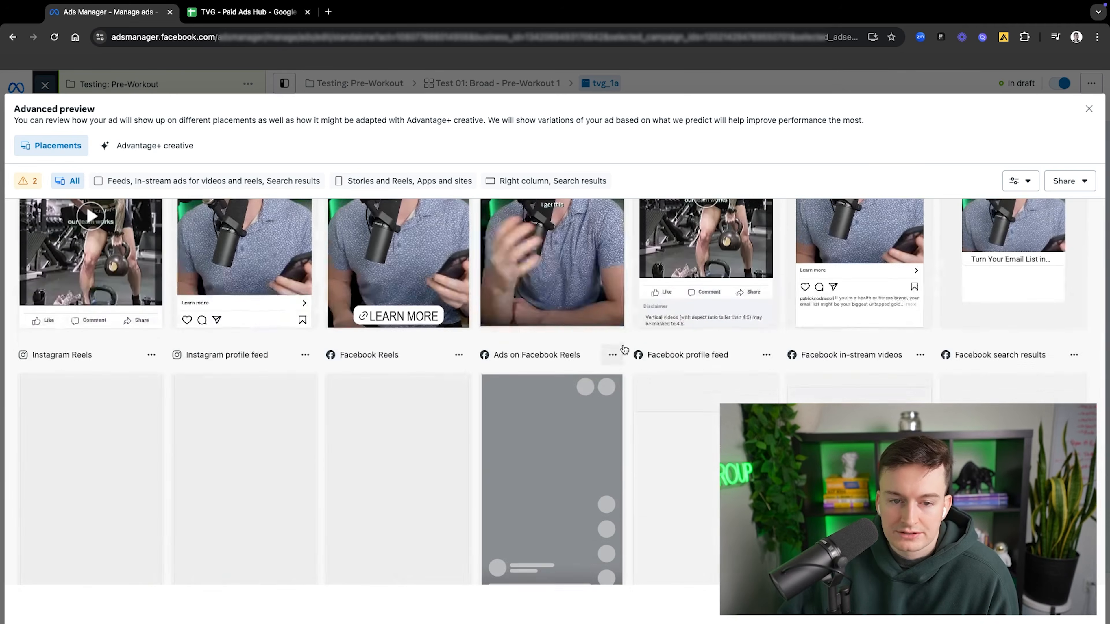
scroll(624, 349, "up", 1)
scroll(839, 325, "up", 2)
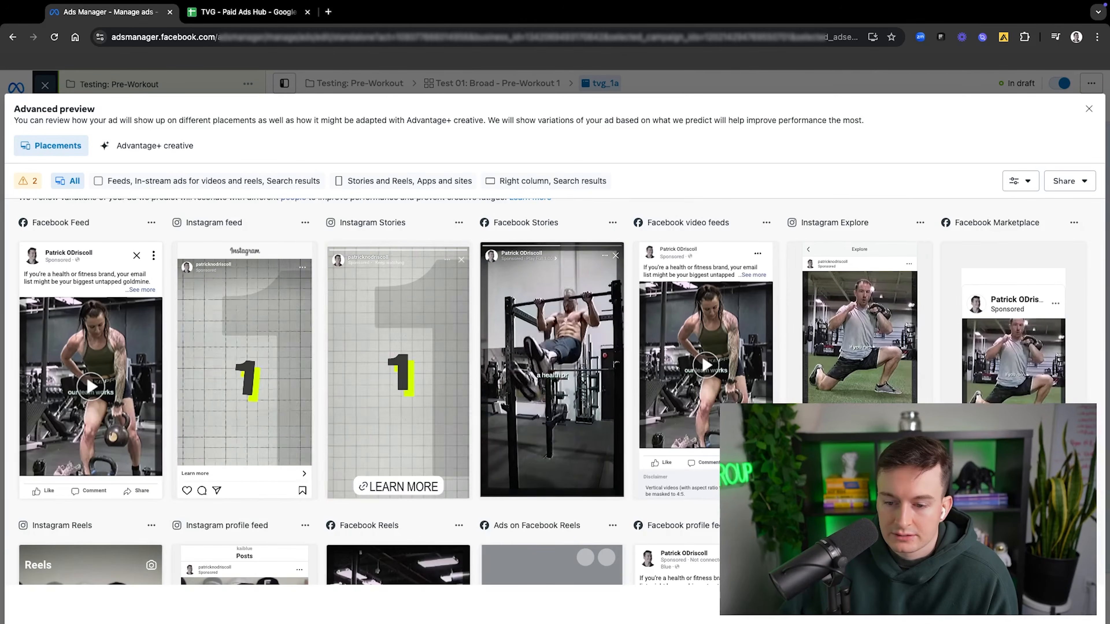
scroll(545, 393, "down", 1)
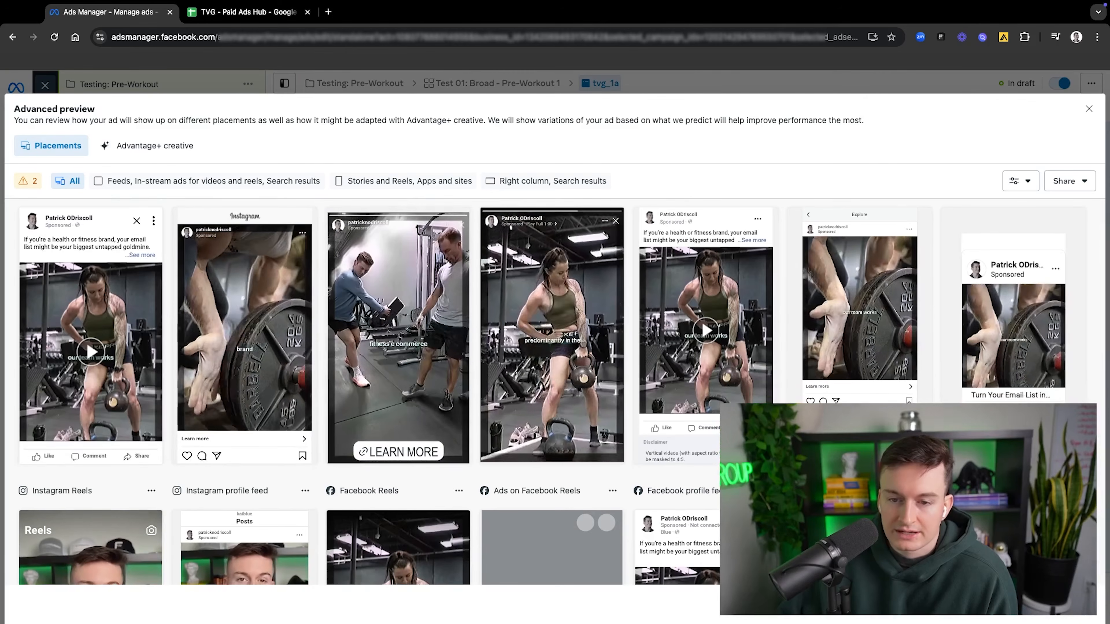
scroll(384, 402, "down", 10)
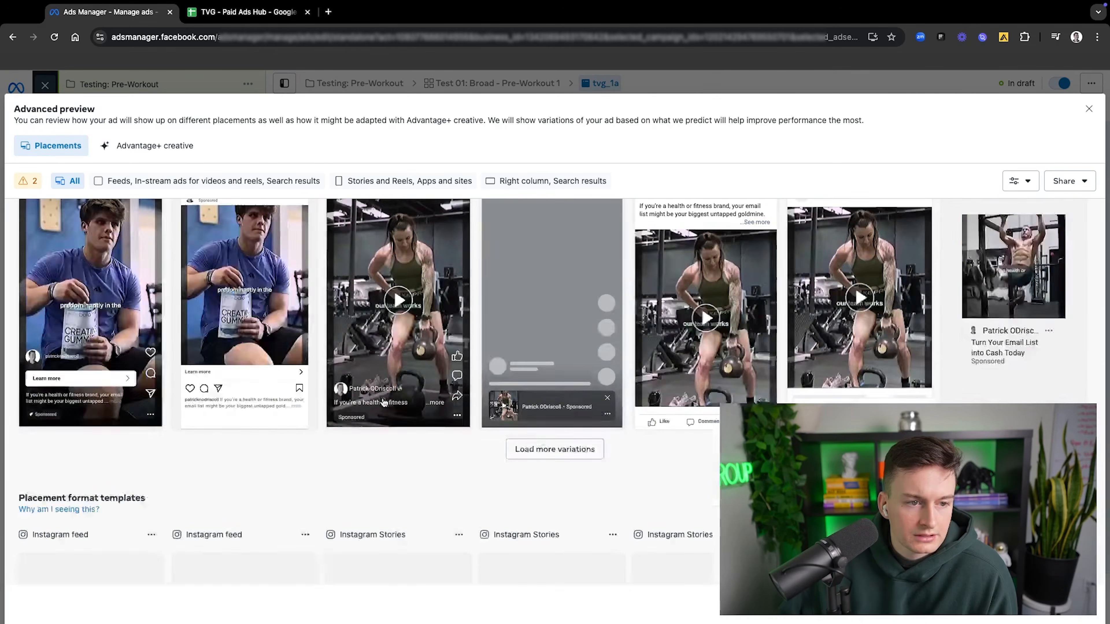
scroll(384, 401, "down", 6)
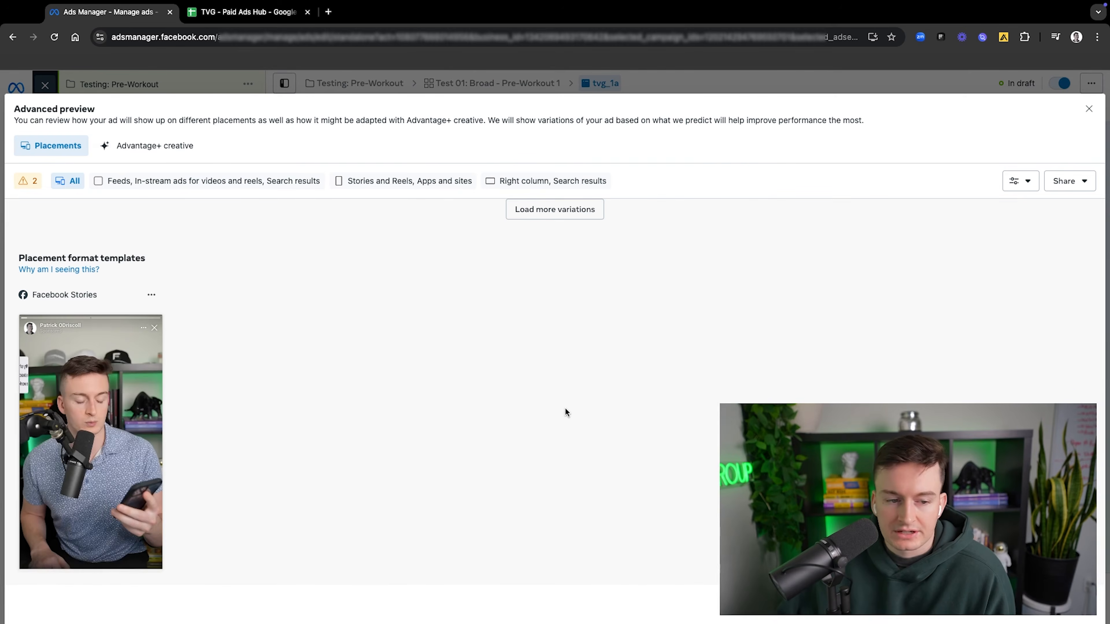
scroll(163, 452, "up", 8)
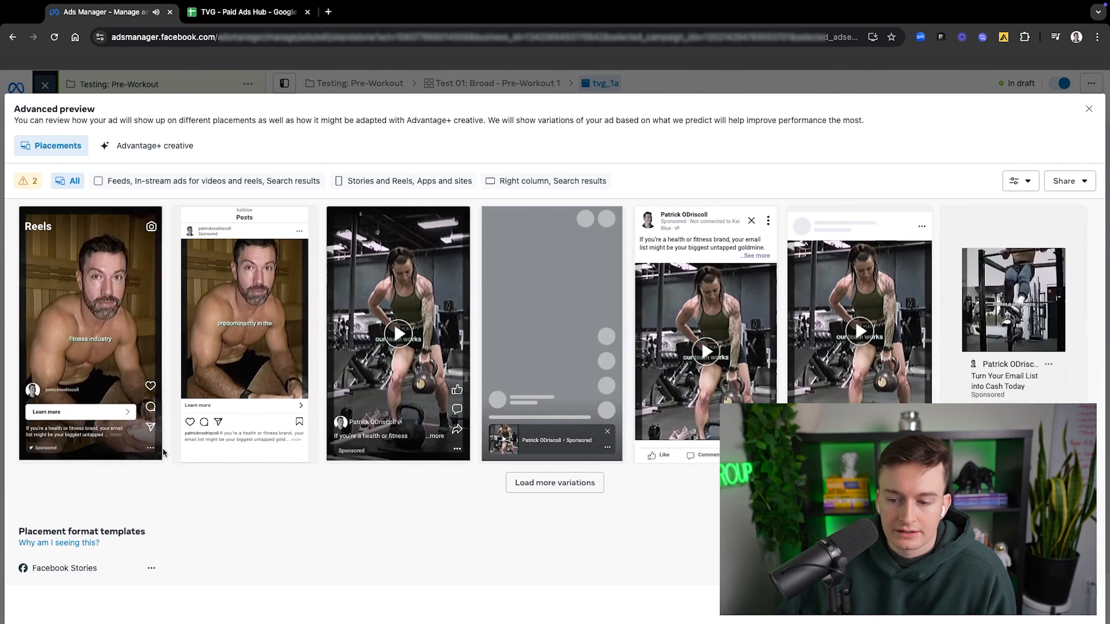
scroll(163, 452, "up", 4)
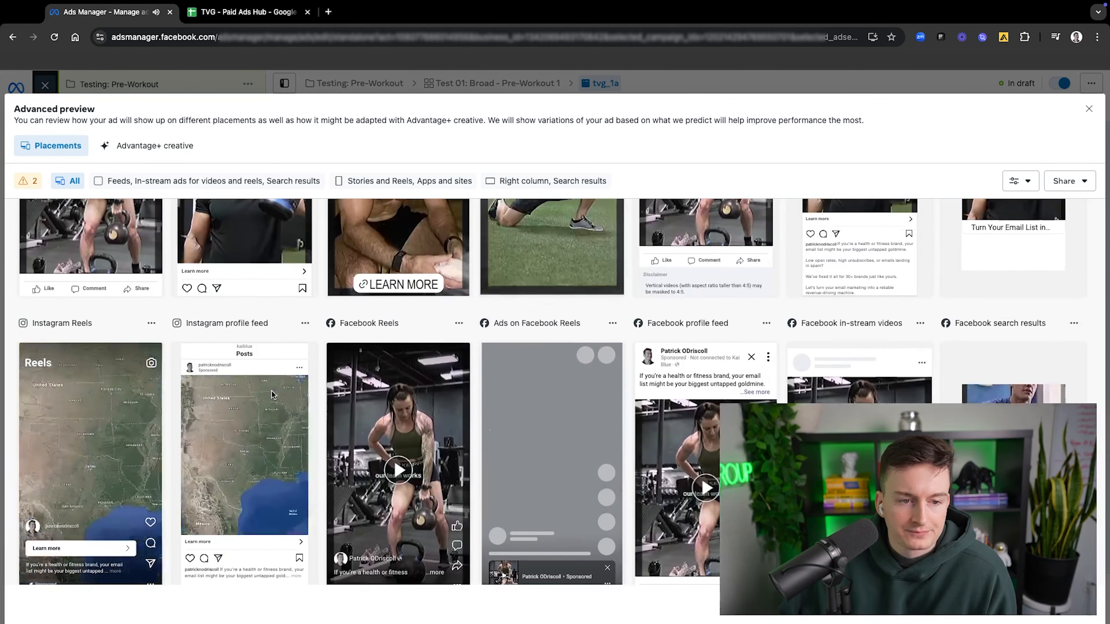
scroll(272, 394, "up", 7)
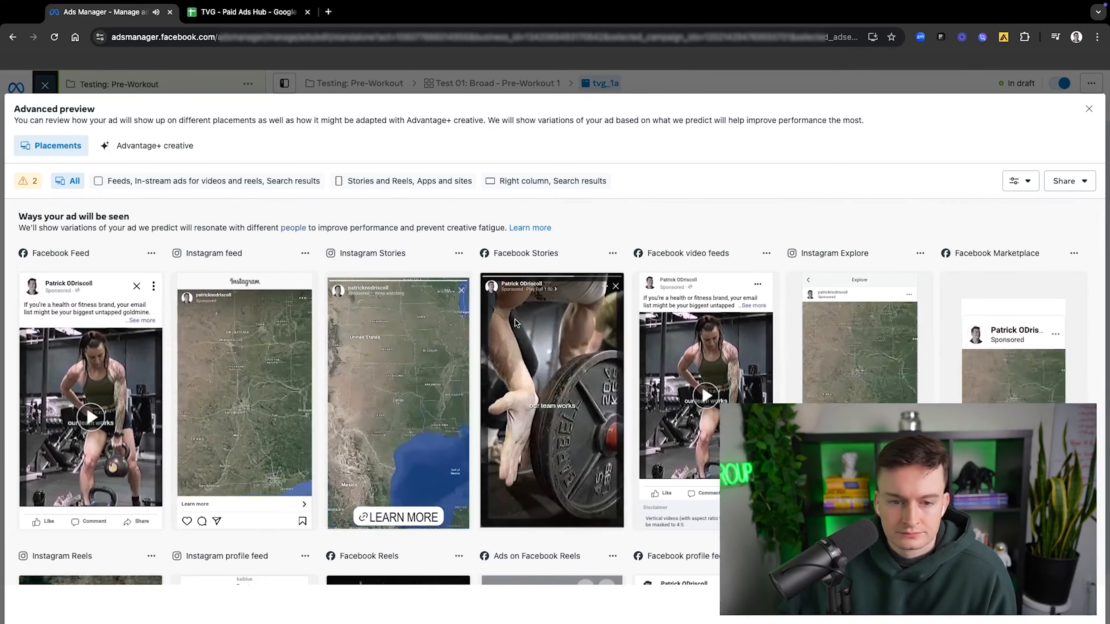
Step: Review the previews for the feeds, Stories and Reels, and right column placement groups, and close the advanced preview
left_click(166, 183)
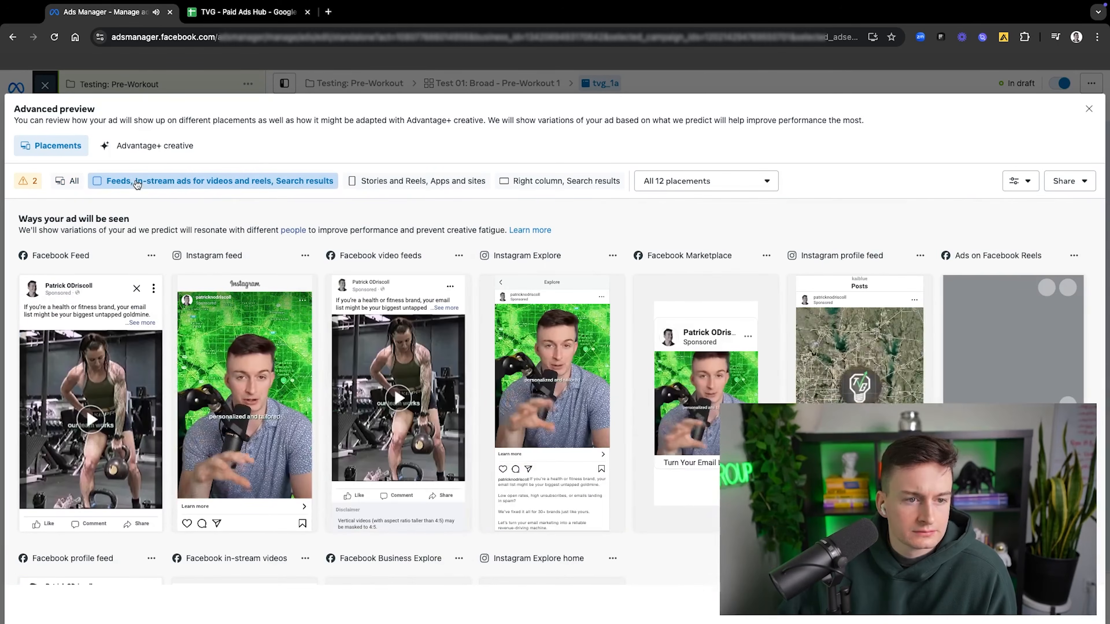
left_click(419, 184)
left_click(530, 182)
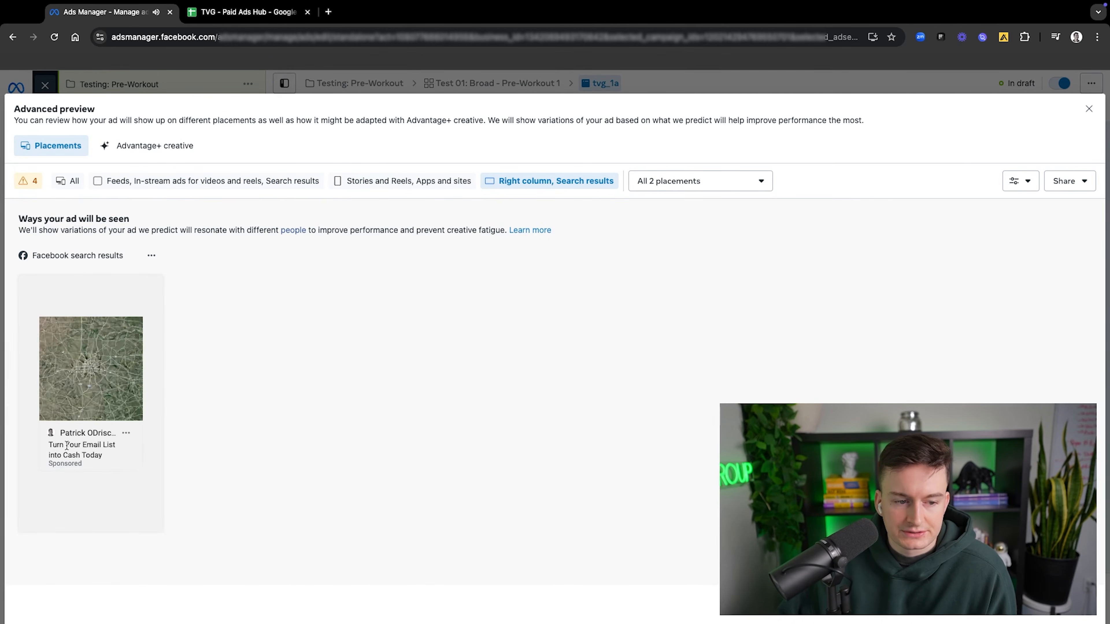
left_click_drag(48, 446, 102, 455)
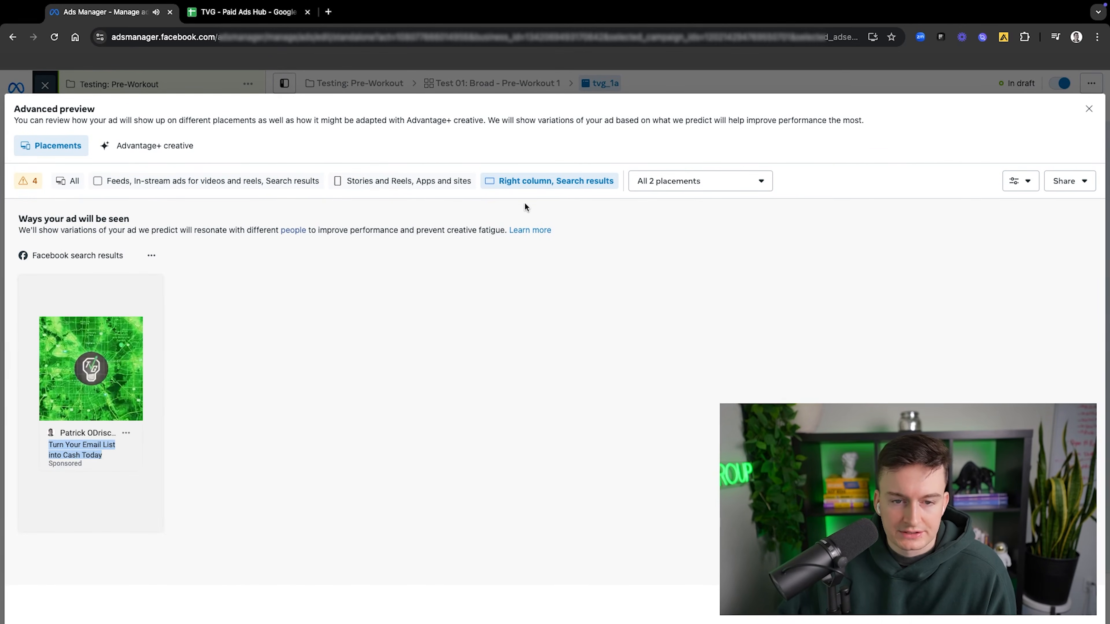
key("Escape")
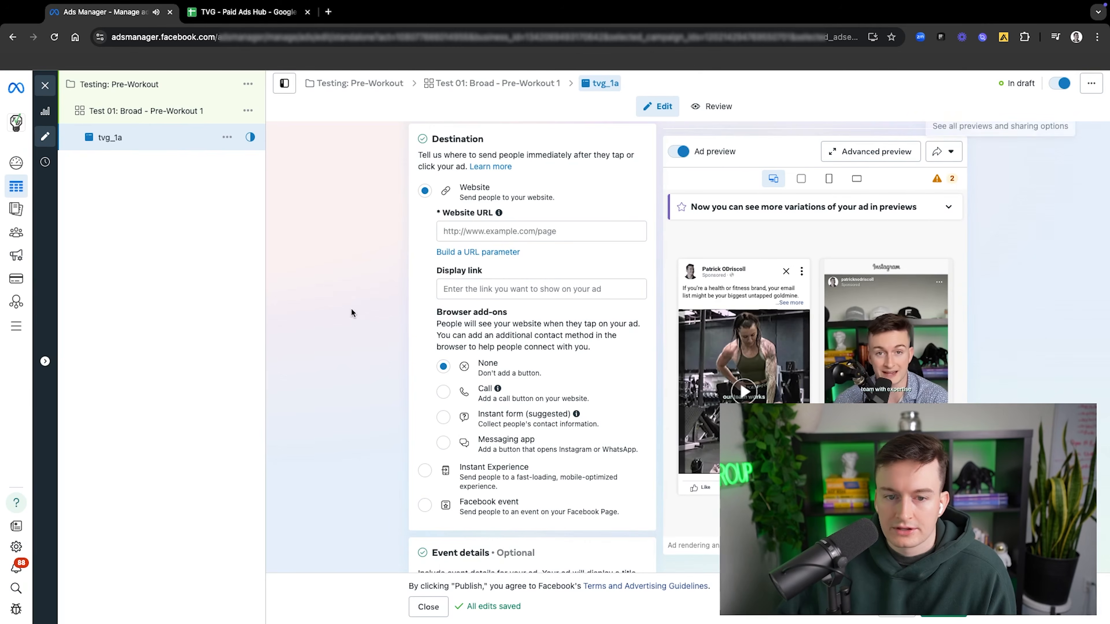
Step: Open the list of available actions for the ad tvg_1a in the campaign structure
scroll(482, 343, "down", 4)
scroll(496, 330, "down", 1)
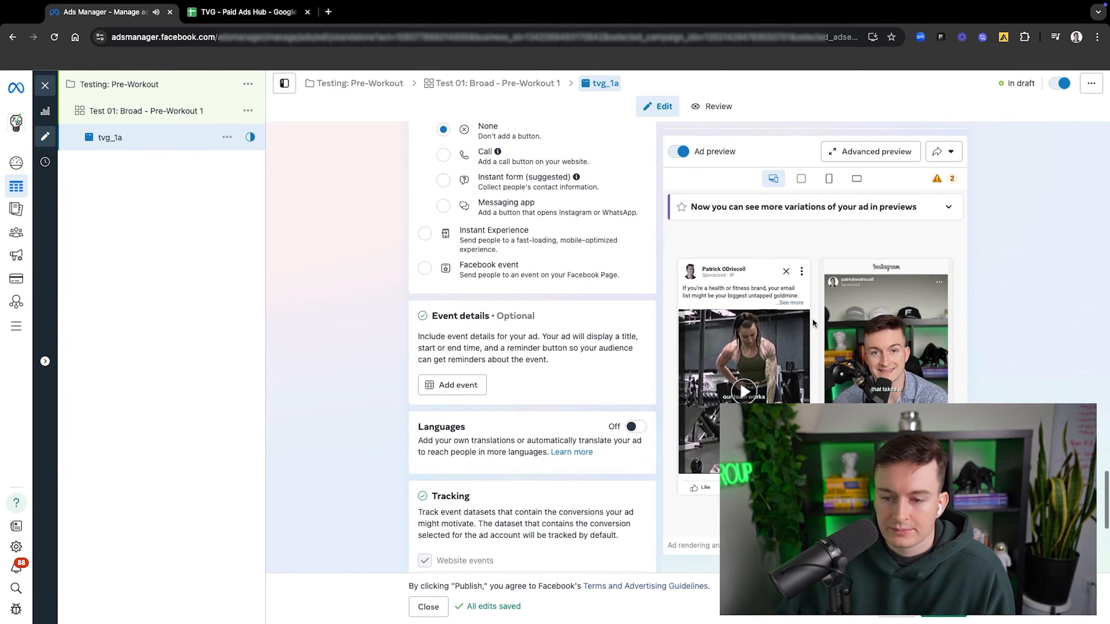
scroll(795, 316, "down", 5)
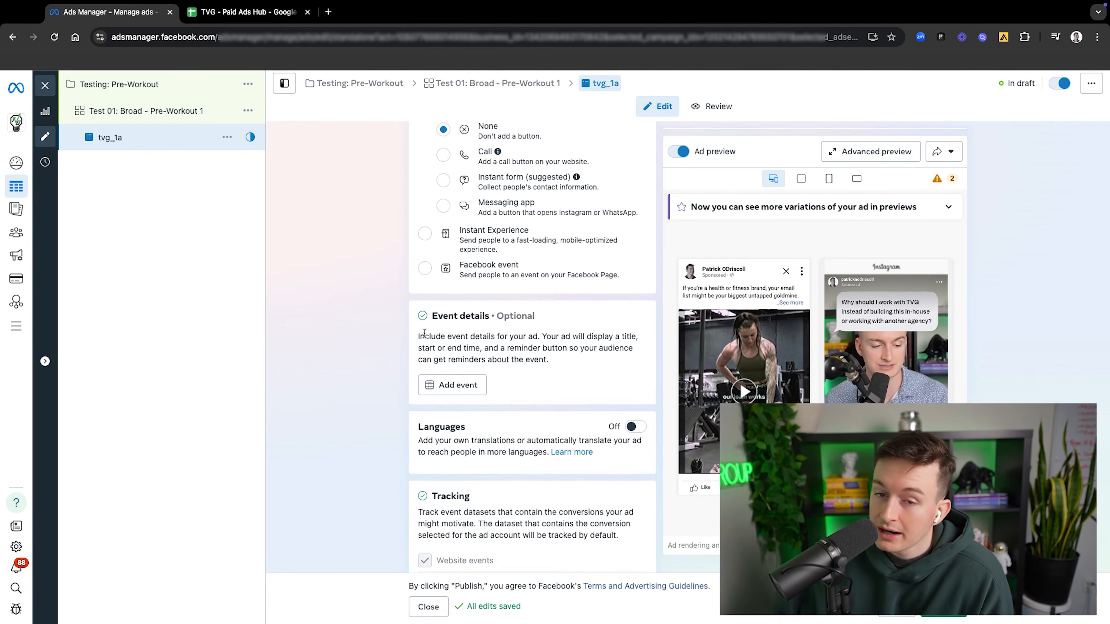
scroll(430, 329, "up", 5)
scroll(592, 324, "up", 10)
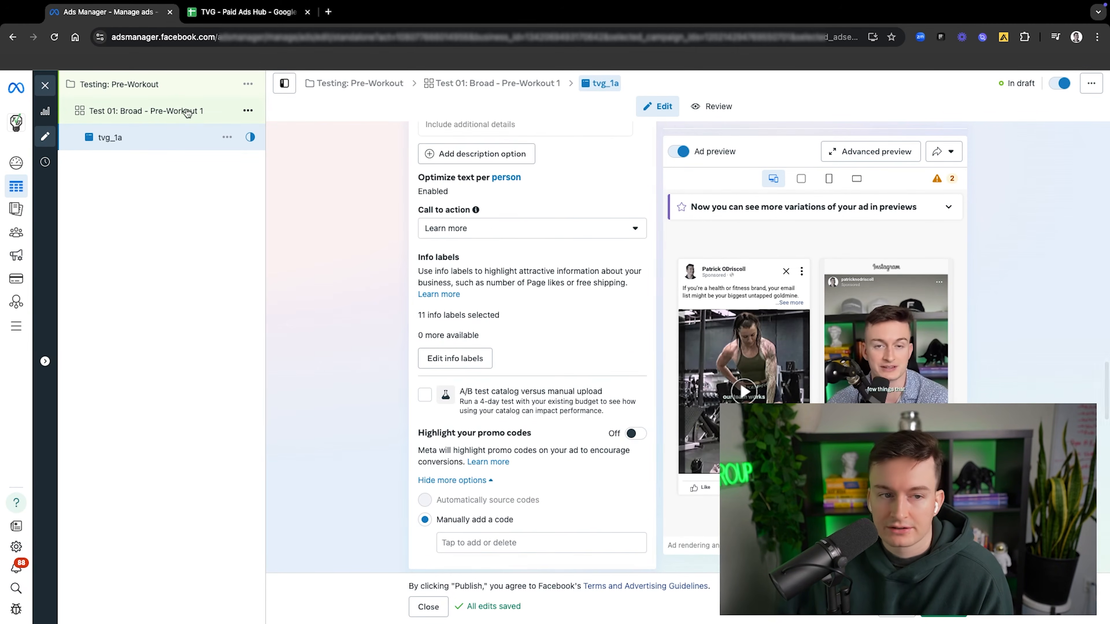
left_click(226, 137)
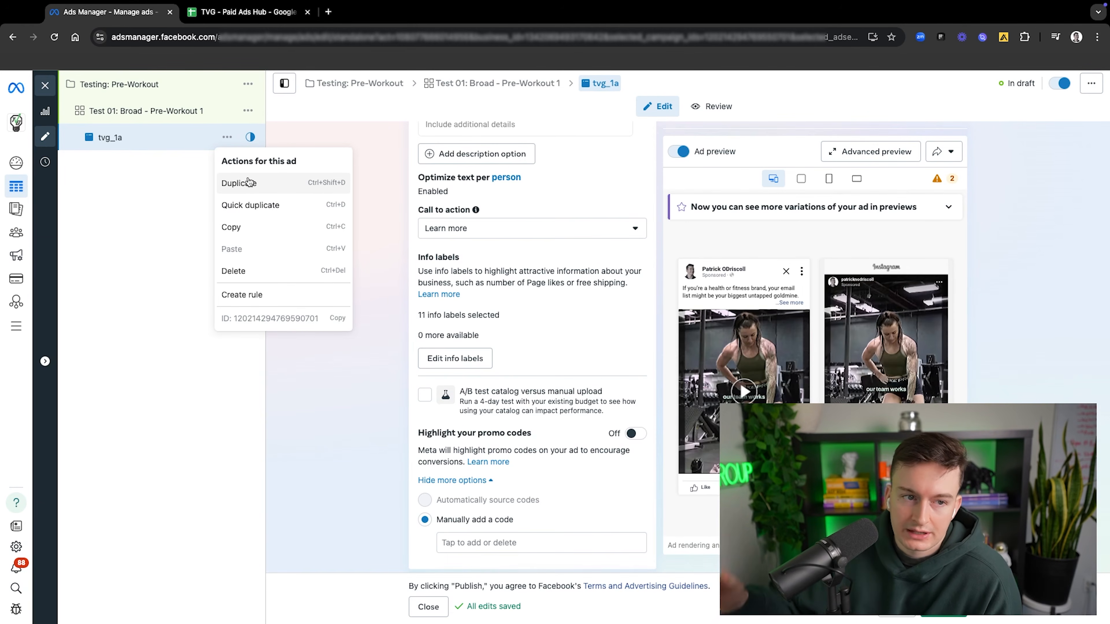
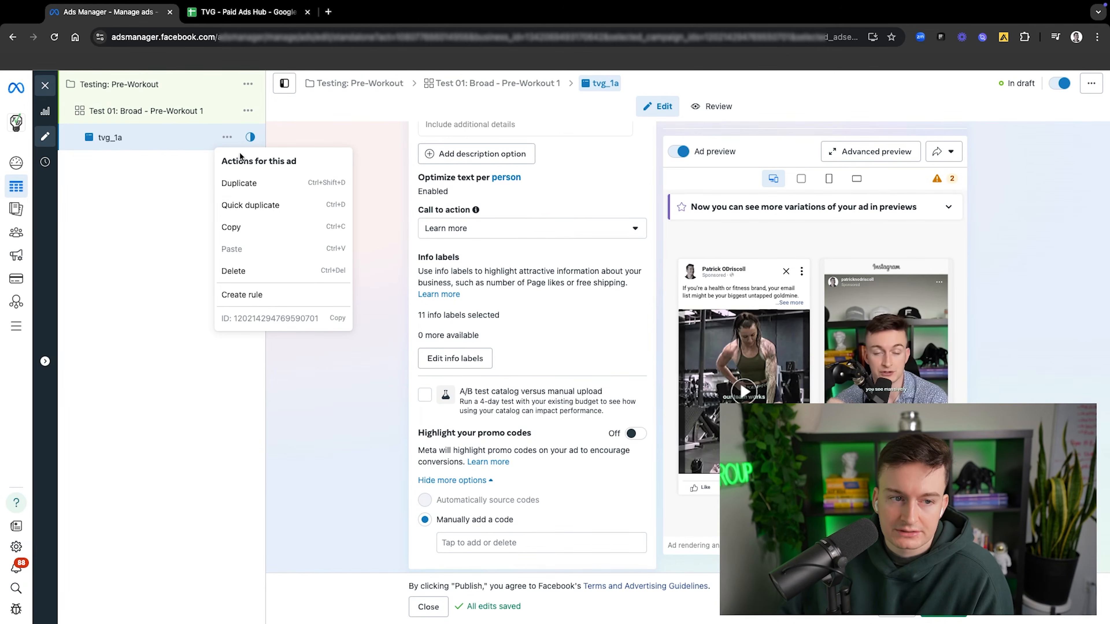
Step: Duplicate the ad tvg_1a once into the original campaign and rename the copy tvg_1b
left_click(259, 187)
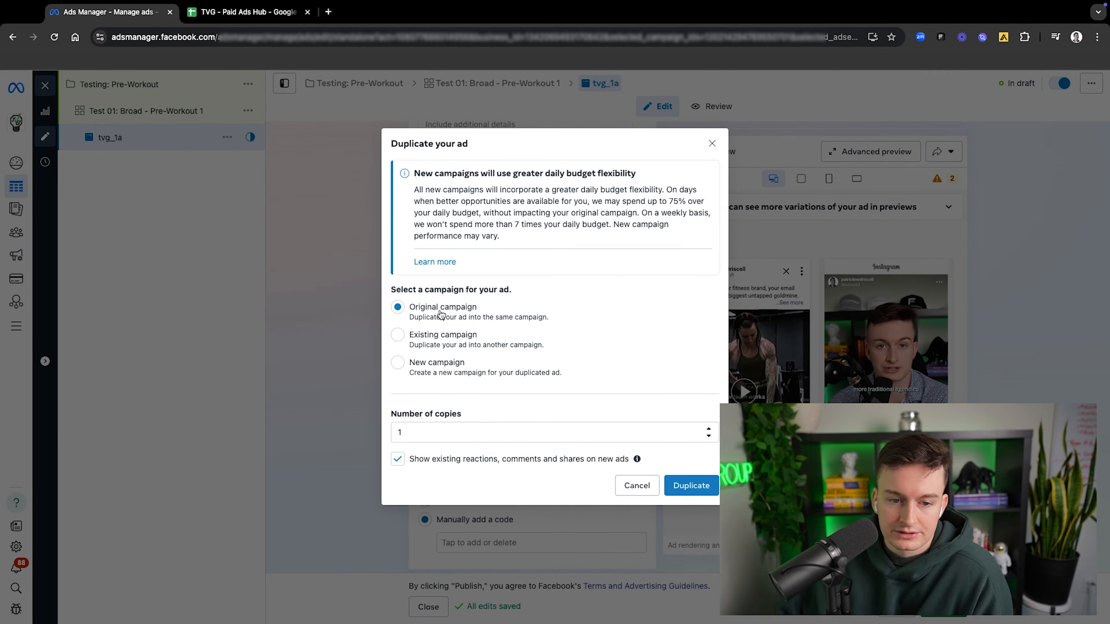
left_click(683, 483)
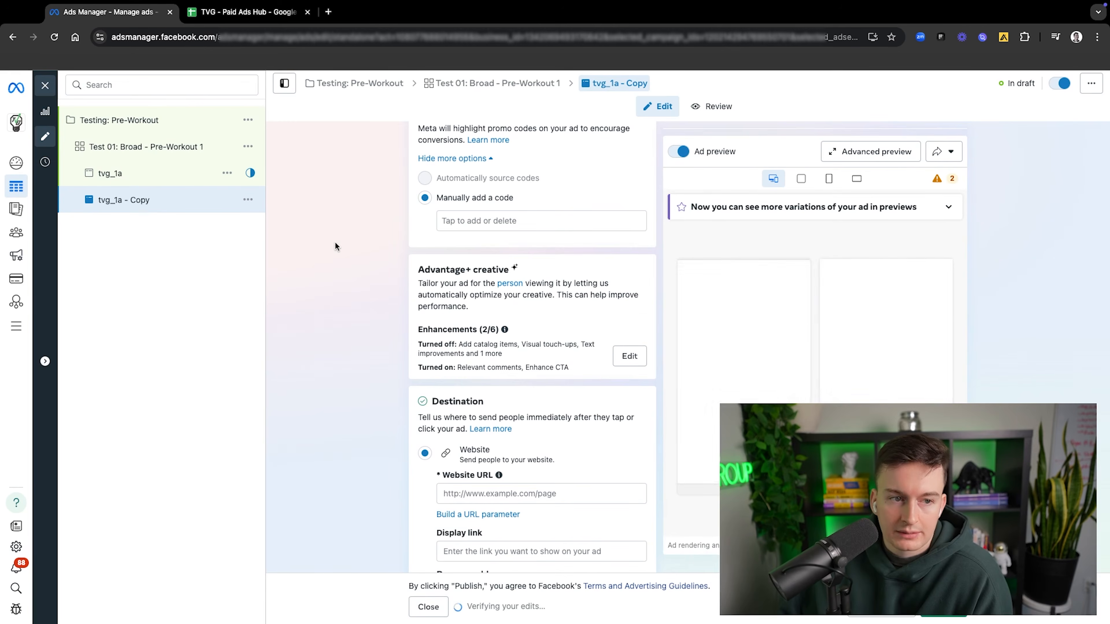
scroll(486, 219, "up", 20)
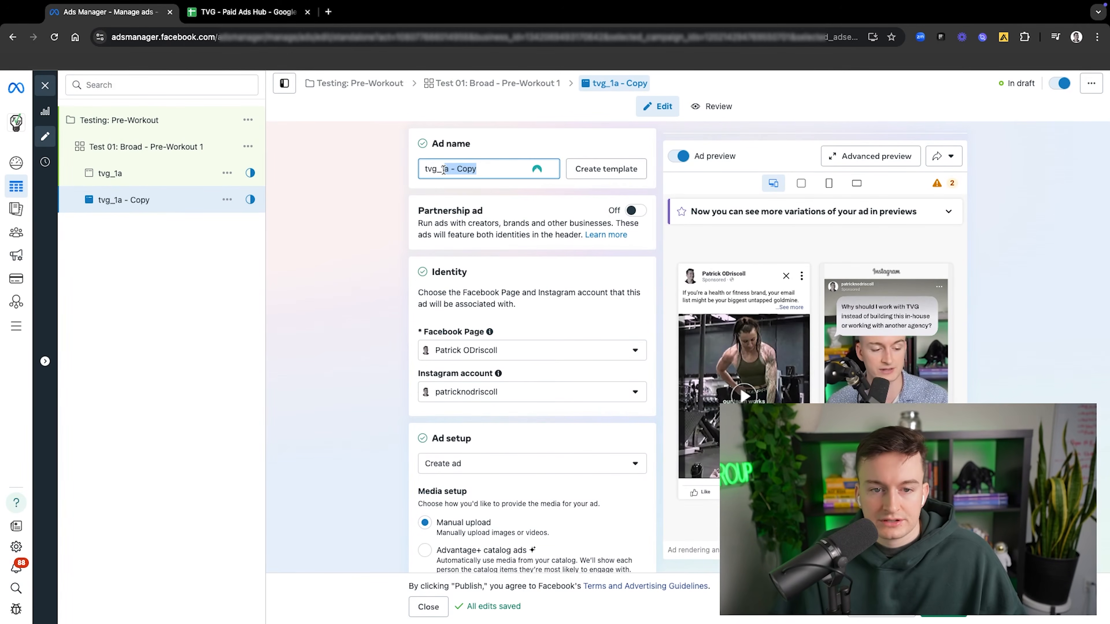
type("1b")
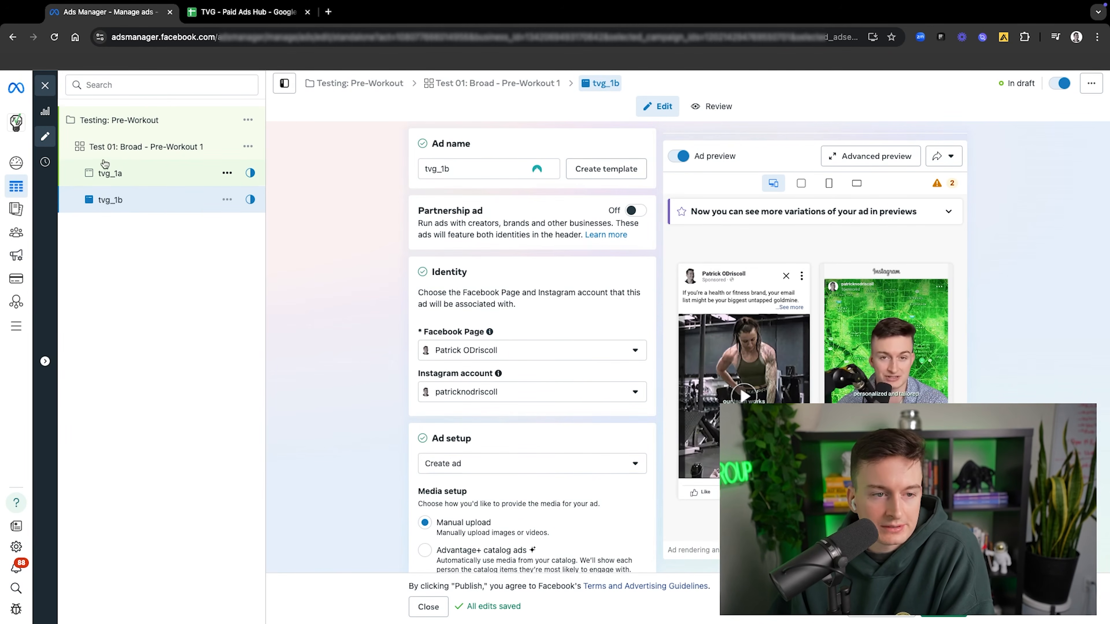
Step: Replace tvg_1b's media with the third video in Account Videos, keeping its full length and the original crops for all placements
scroll(527, 275, "down", 15)
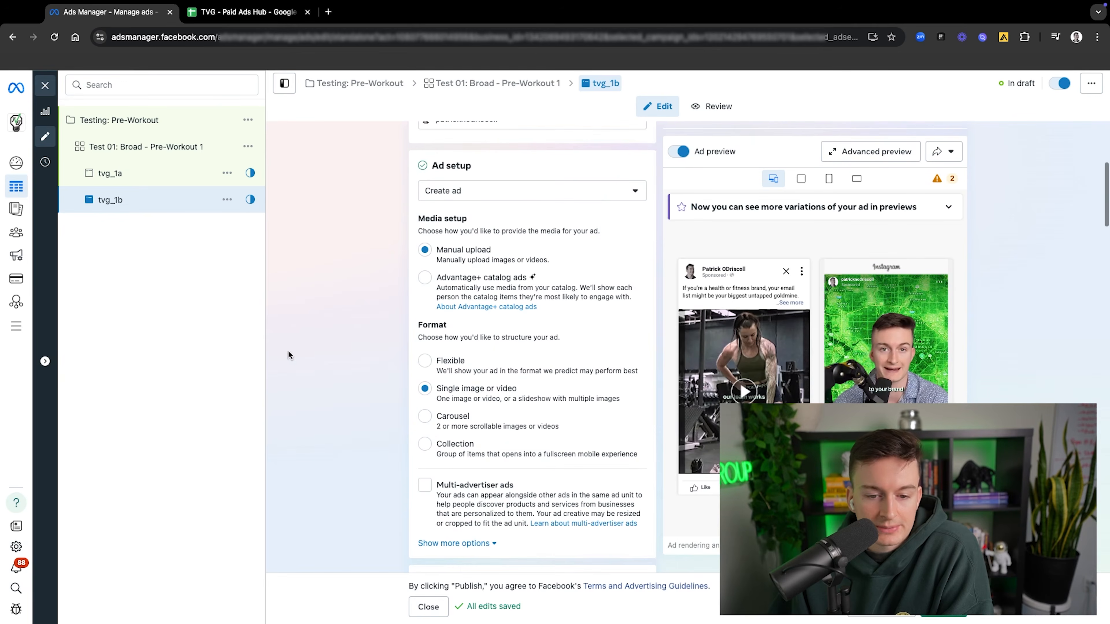
scroll(478, 361, "down", 5)
scroll(467, 354, "up", 15)
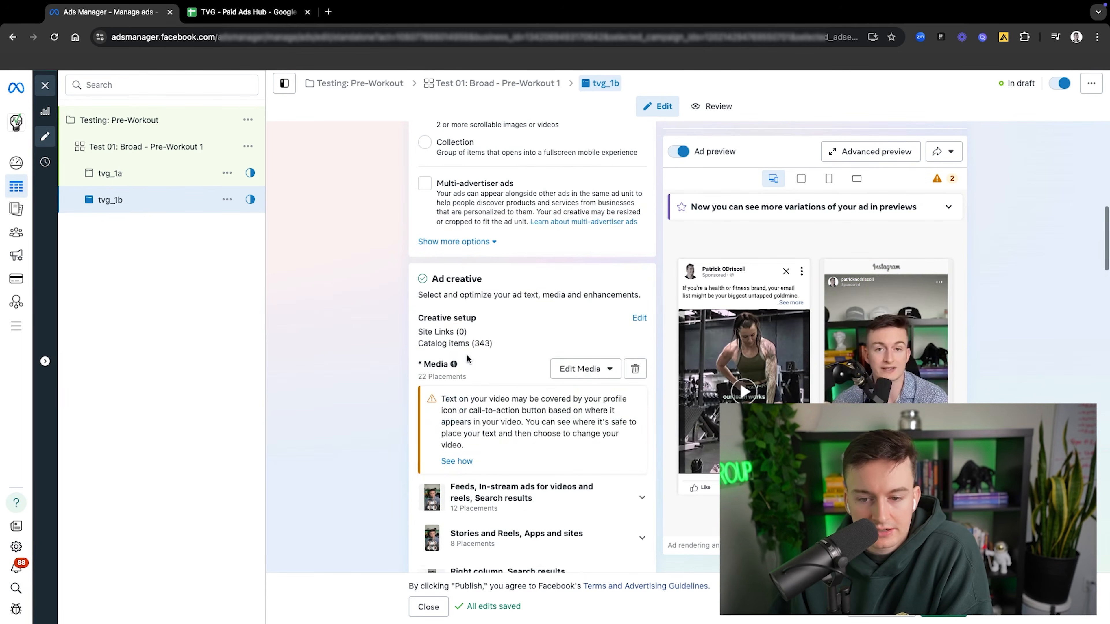
left_click(635, 375)
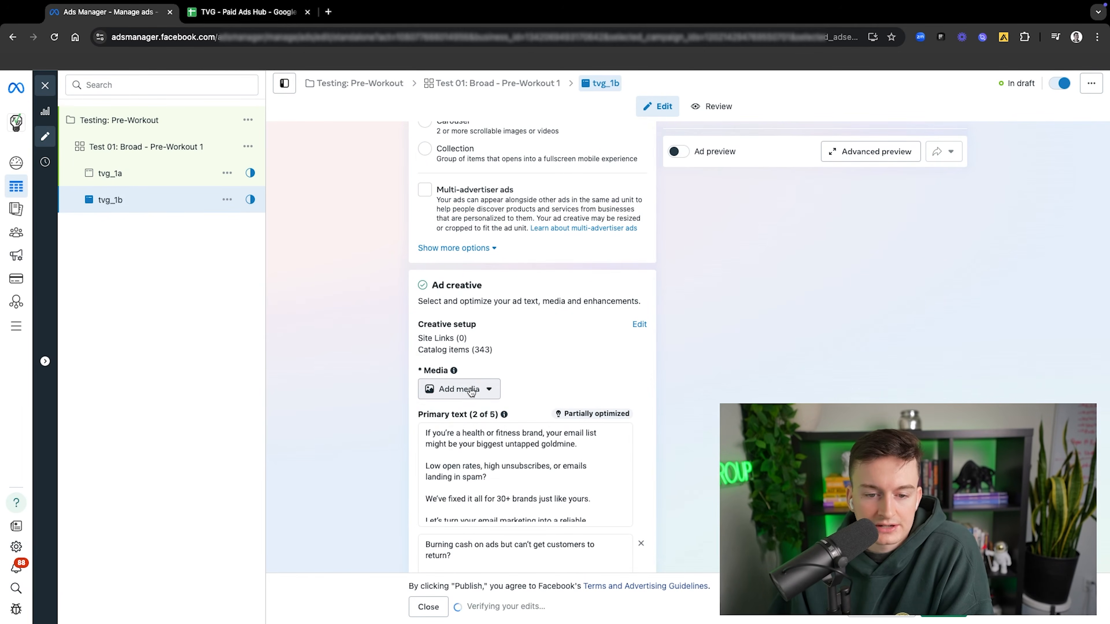
left_click(462, 389)
left_click(473, 437)
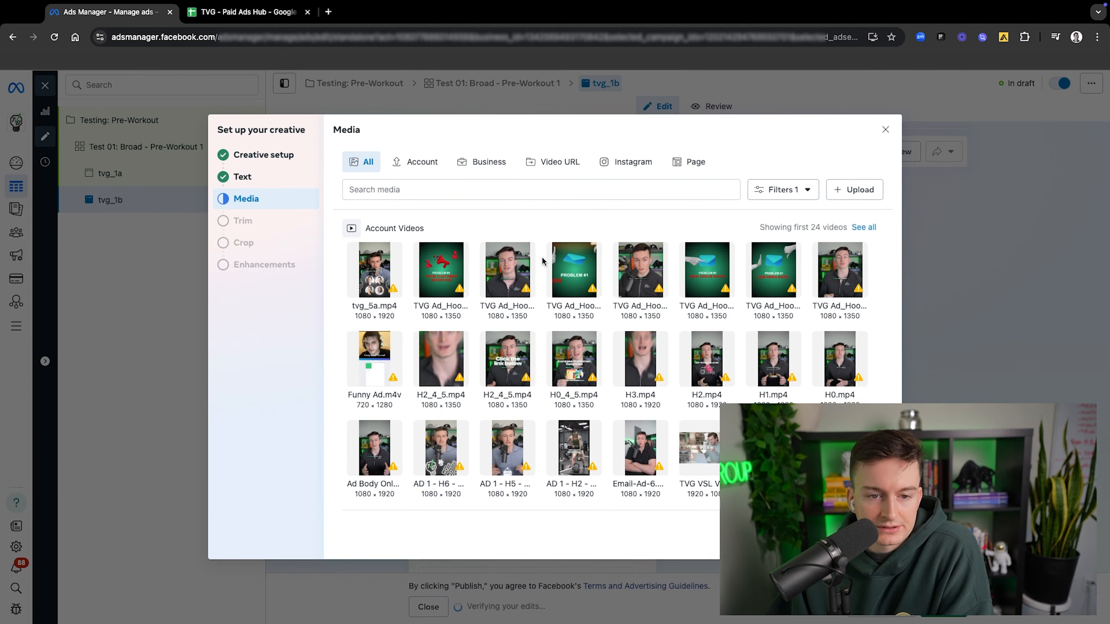
left_click(497, 267)
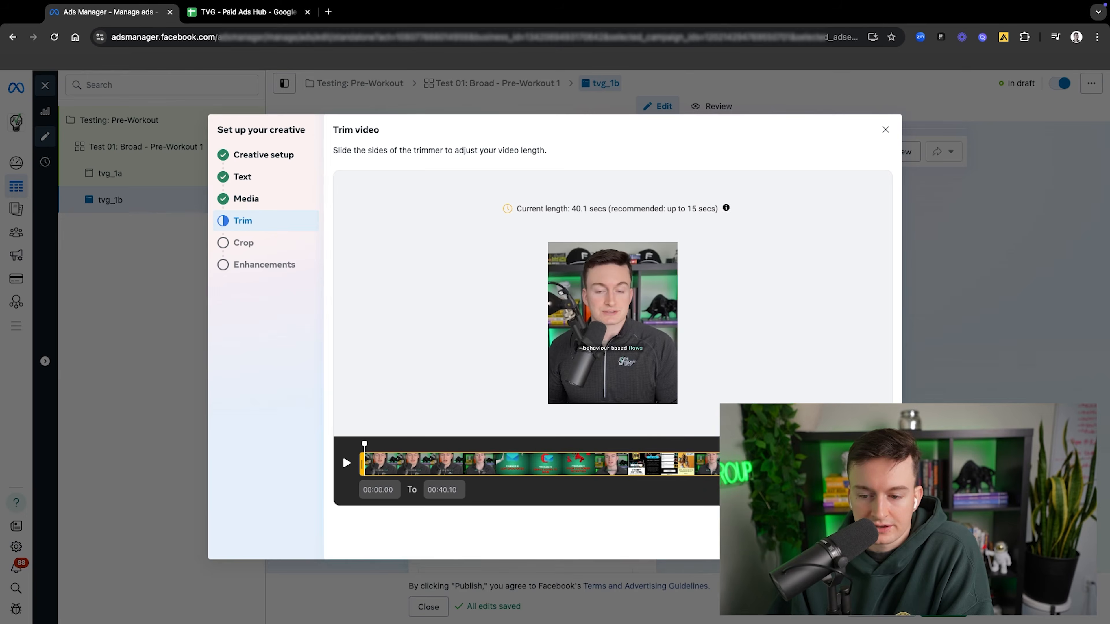
left_click(875, 541)
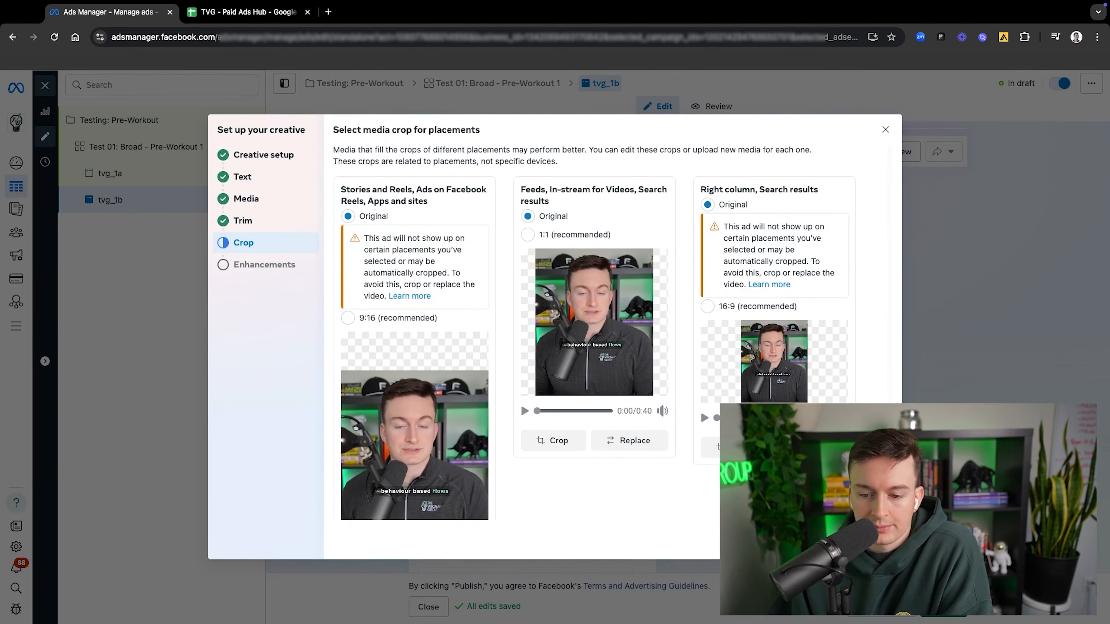
left_click(874, 540)
Step: Turn off the Add catalog items enhancement for tvg_1b, leave Enhance CTA on and finish the creative setup
scroll(610, 297, "down", 3)
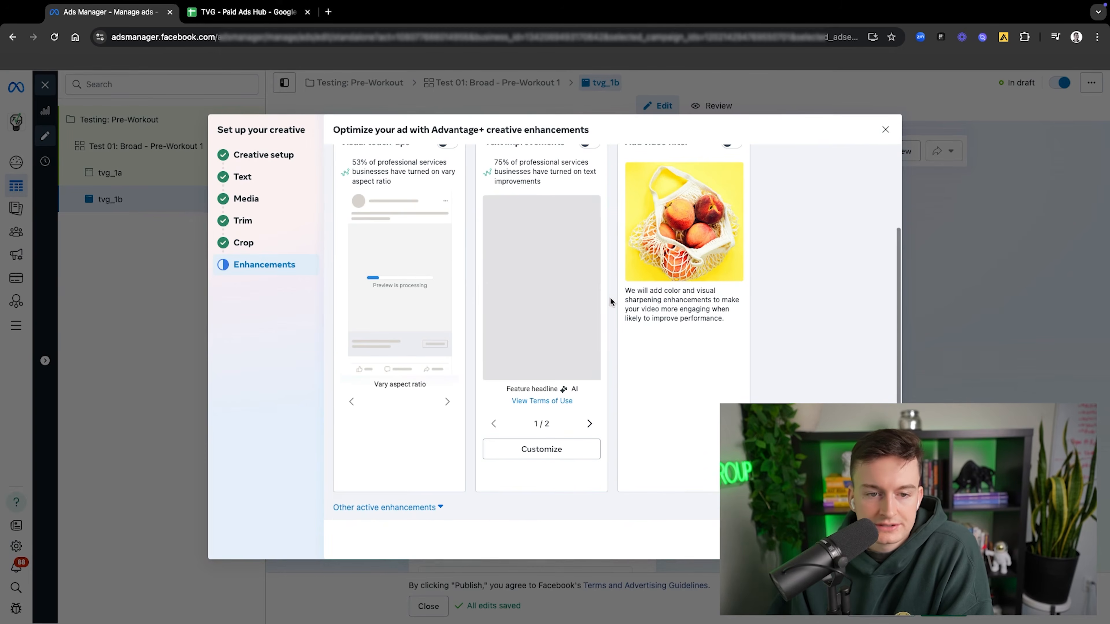
left_click(349, 507)
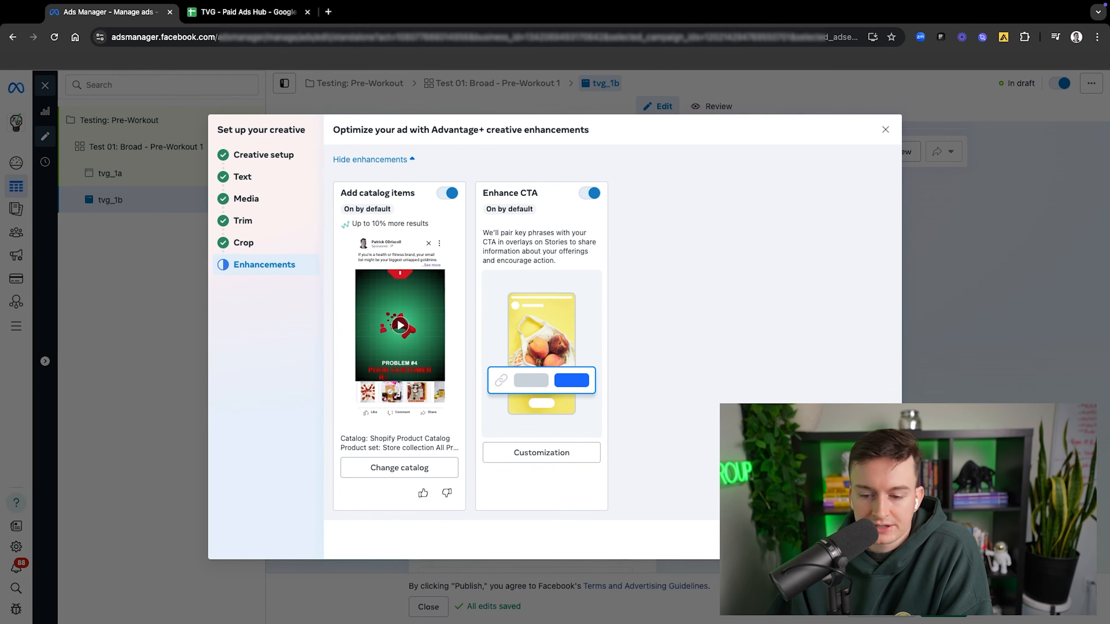
scroll(415, 223, "up", 3)
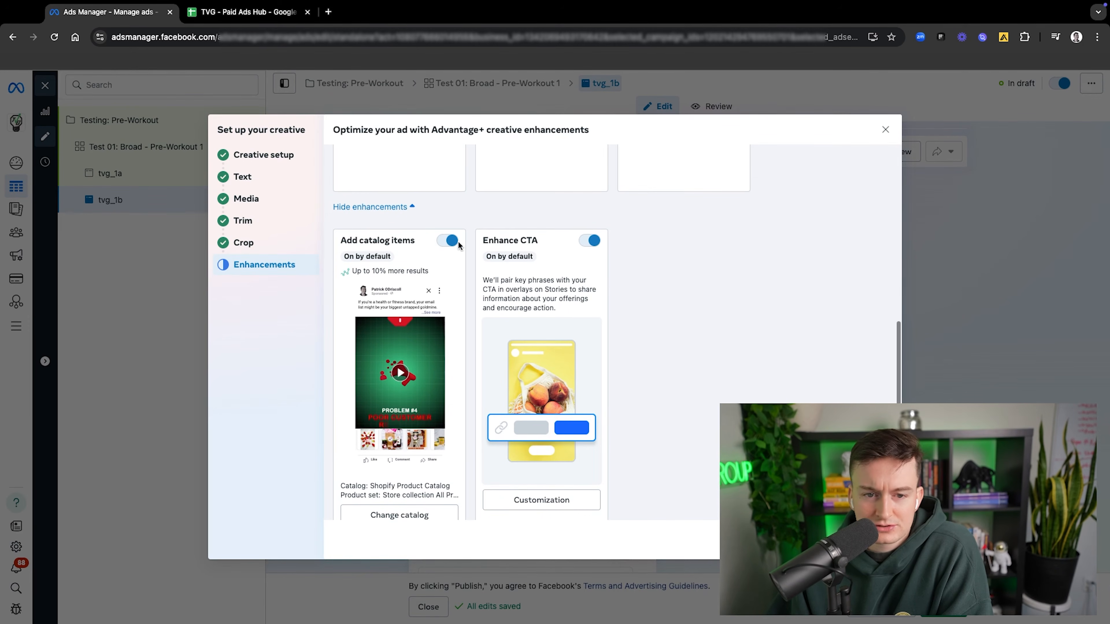
left_click(451, 240)
left_click(611, 353)
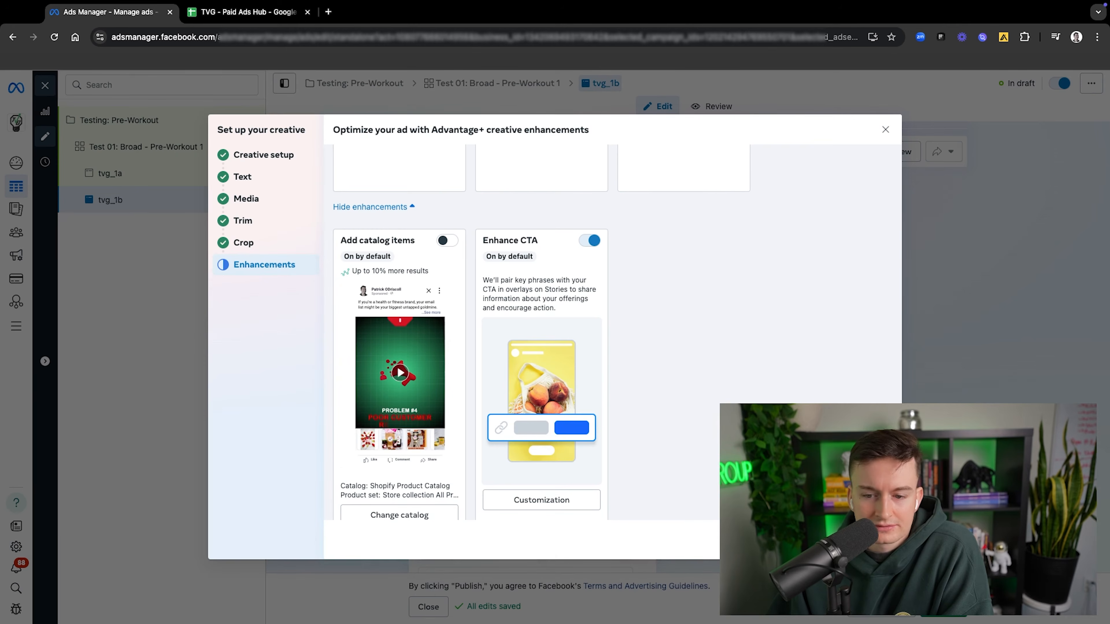
left_click(875, 540)
scroll(601, 371, "down", 3)
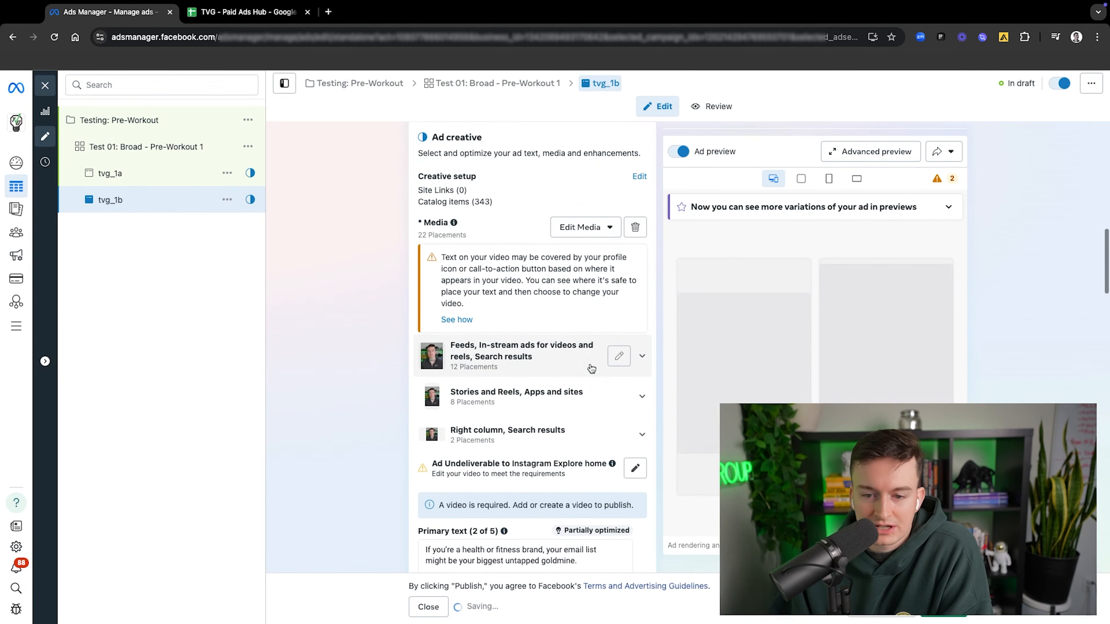
scroll(547, 369, "down", 2)
scroll(545, 352, "up", 4)
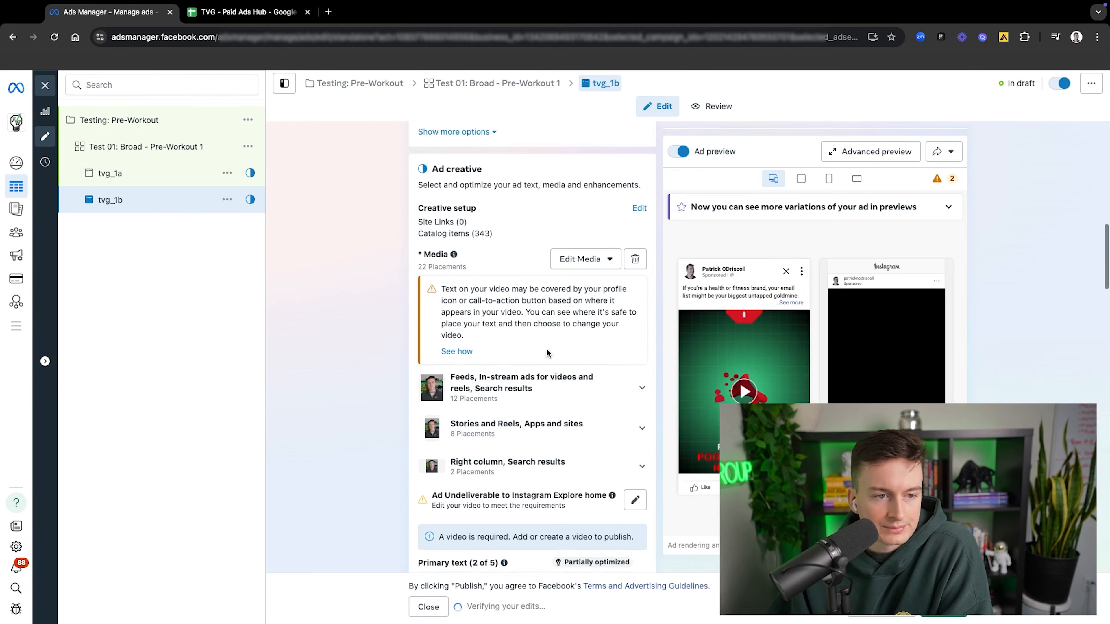
Step: Quick duplicate the ad tvg_1b and rename the copy tvg_1c
left_click(226, 200)
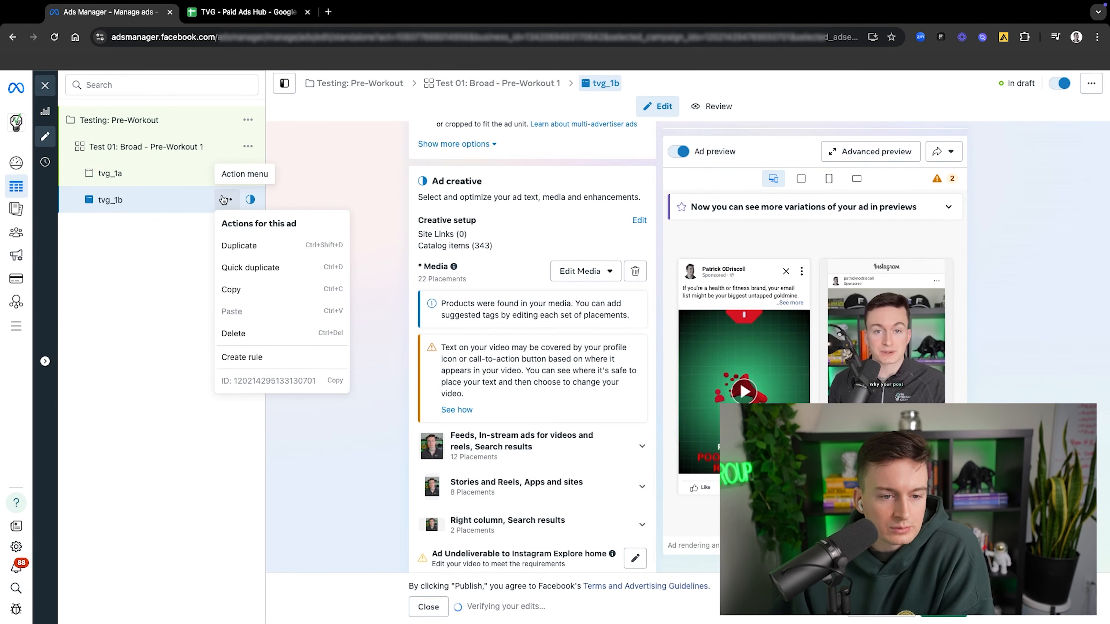
left_click(254, 267)
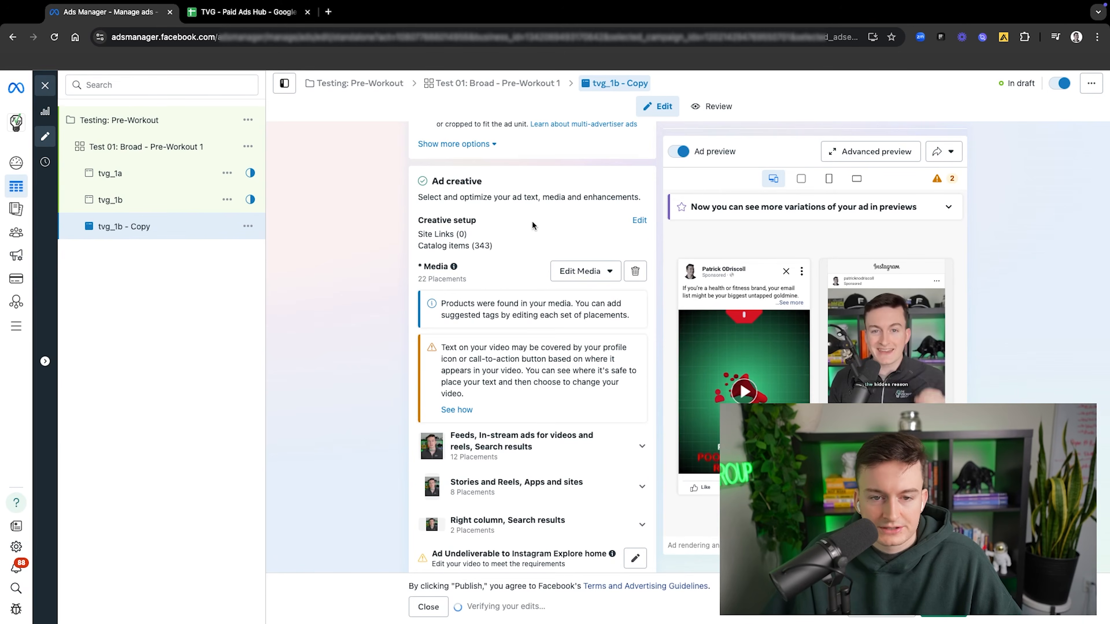
scroll(531, 220, "up", 10)
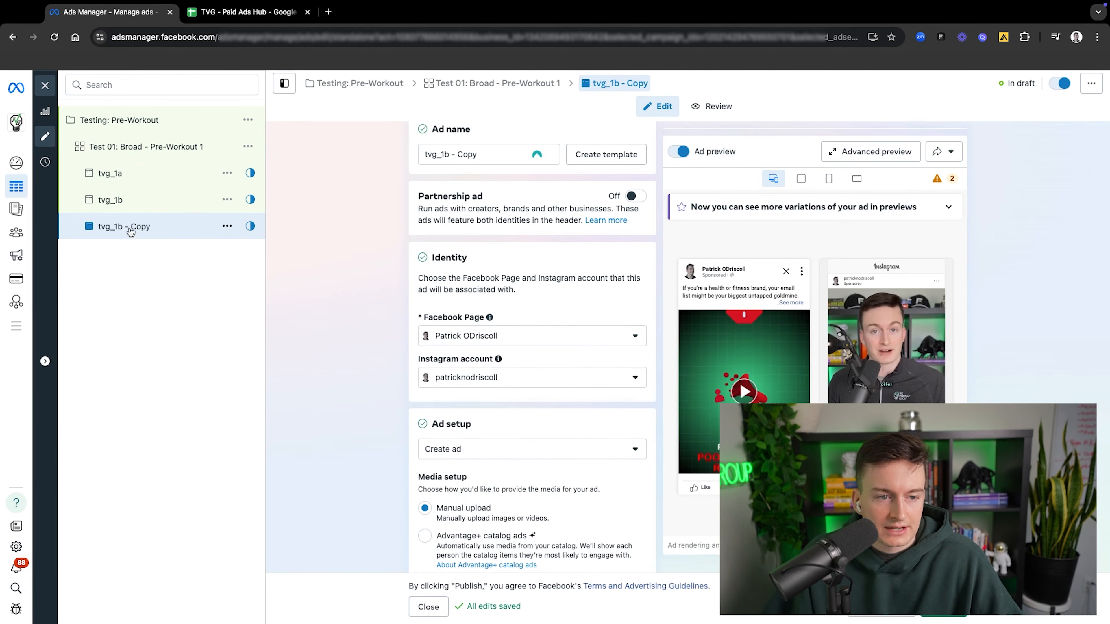
left_click(442, 154)
key("shift+End")
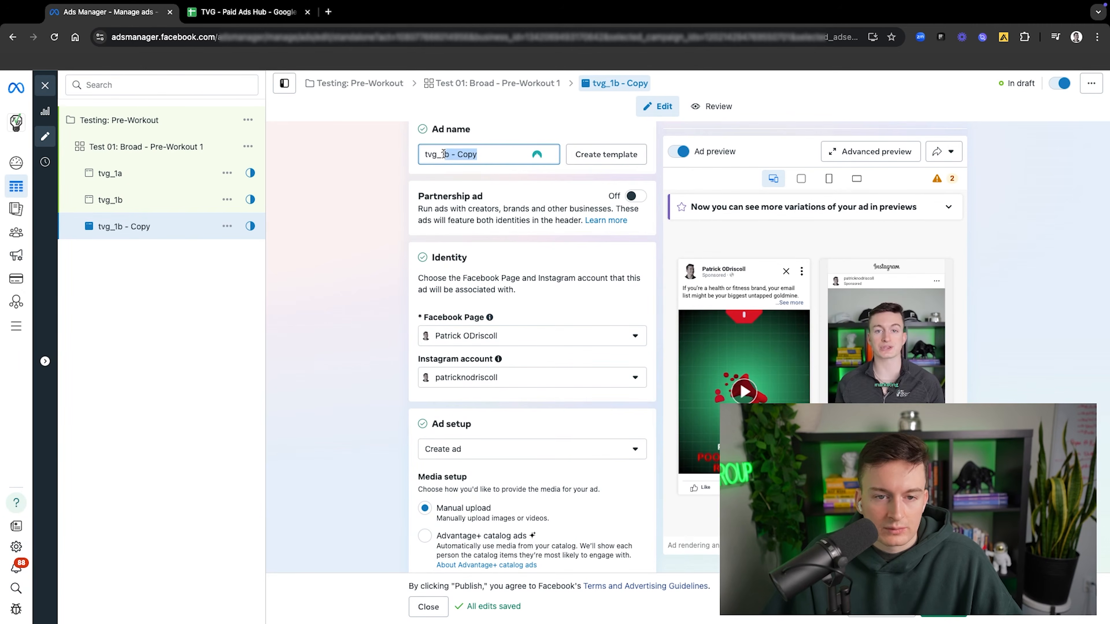
type("c")
Step: Duplicate the ad set Test 01: Broad - Pre-Workout 1 with its three ads within the Testing: Pre-Workout campaign
scroll(570, 399, "down", 9)
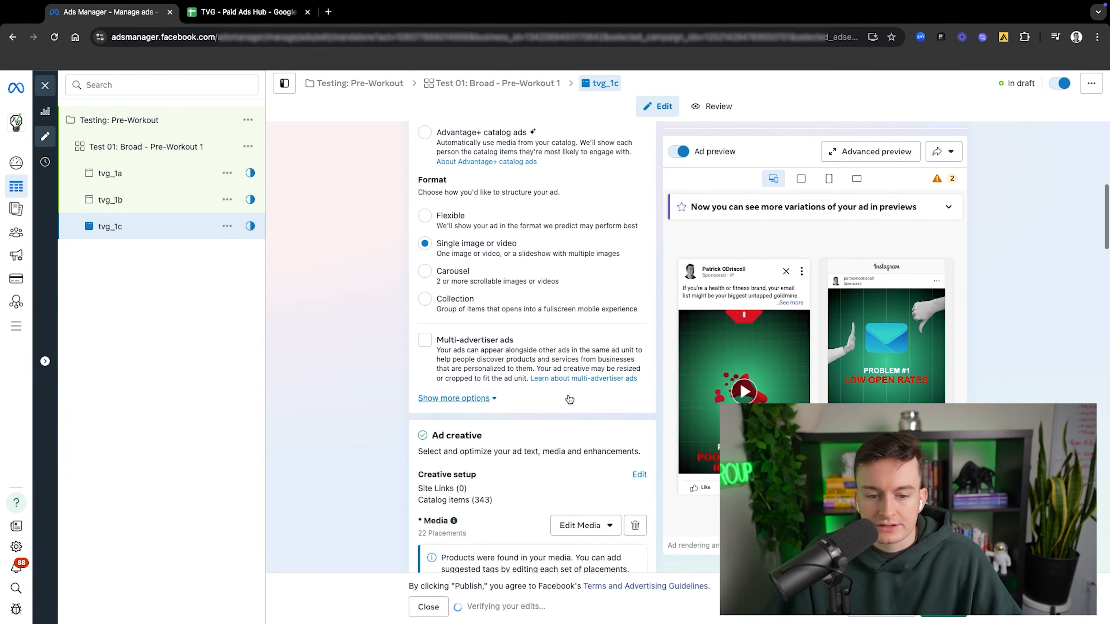
scroll(598, 431, "down", 3)
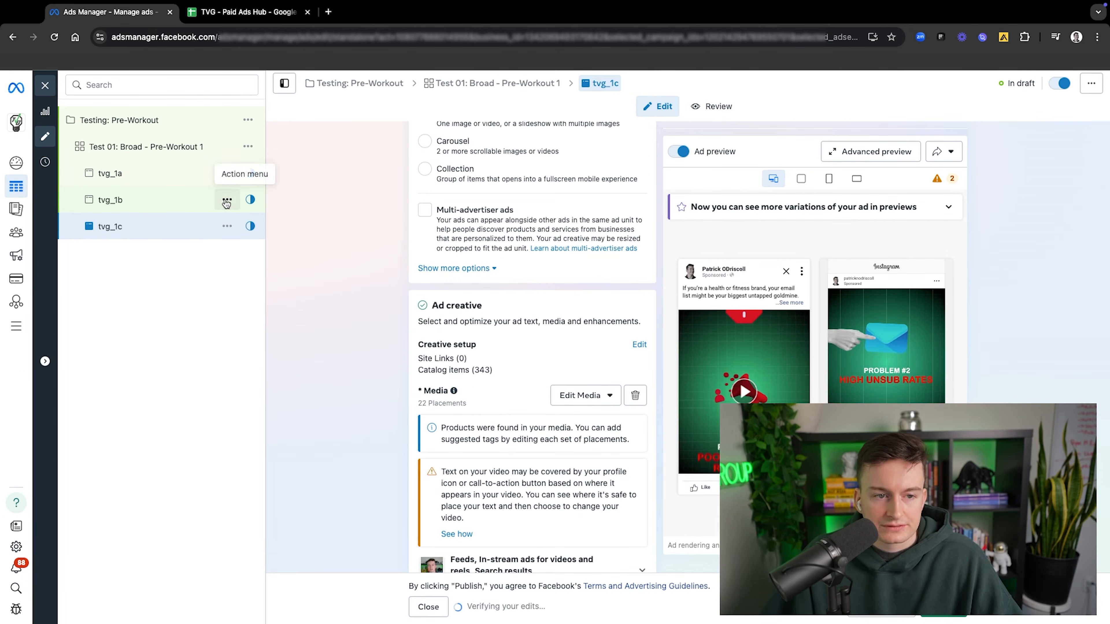
scroll(618, 383, "up", 3)
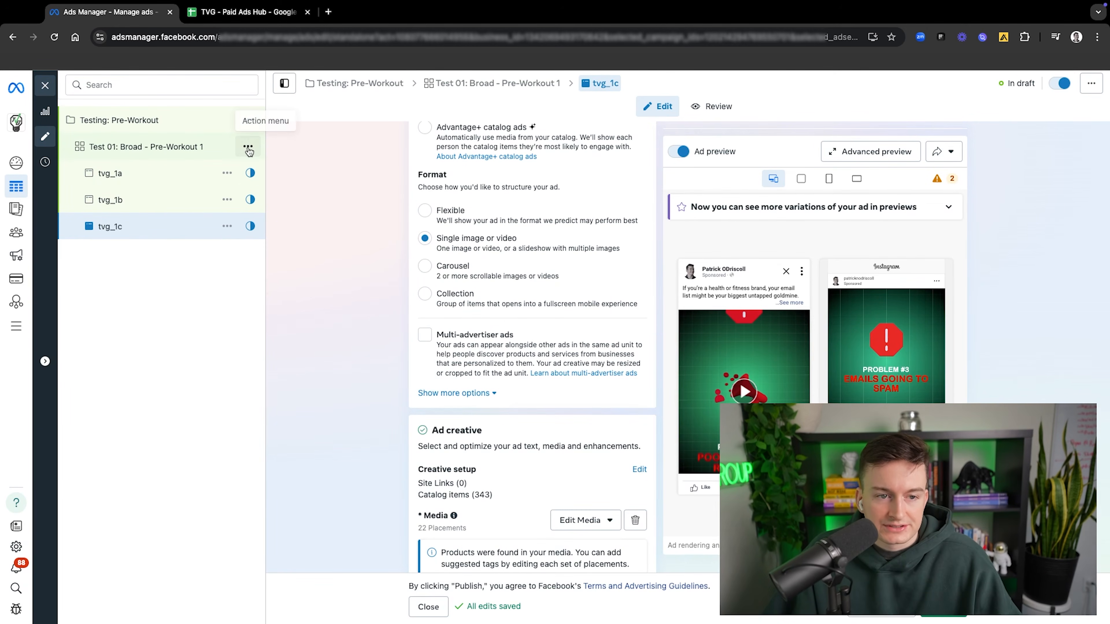
left_click(247, 147)
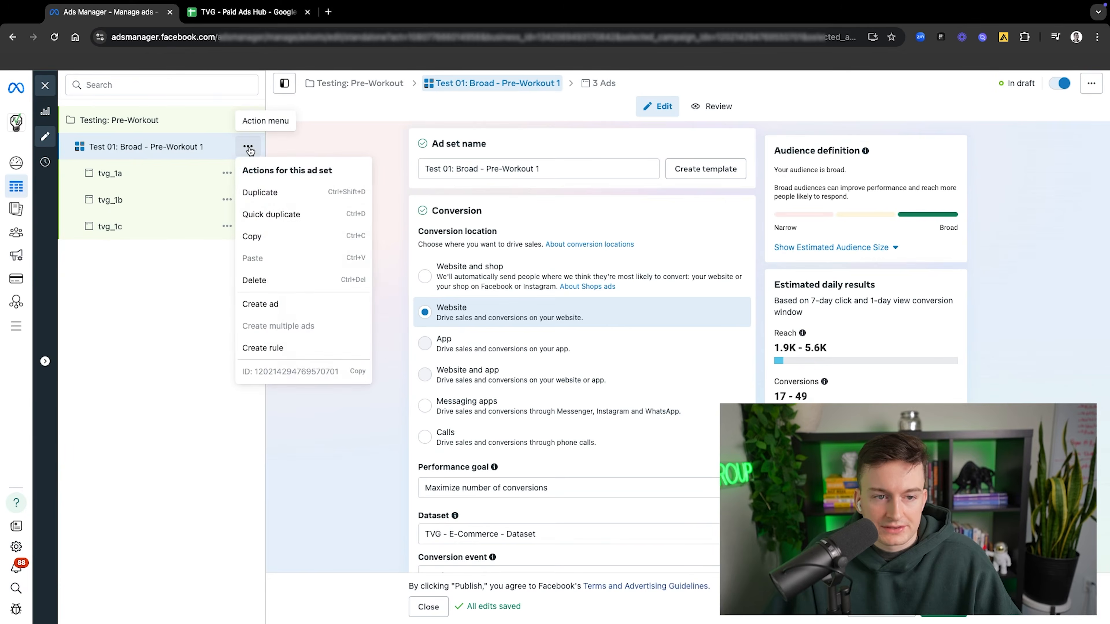
left_click(306, 193)
left_click(700, 485)
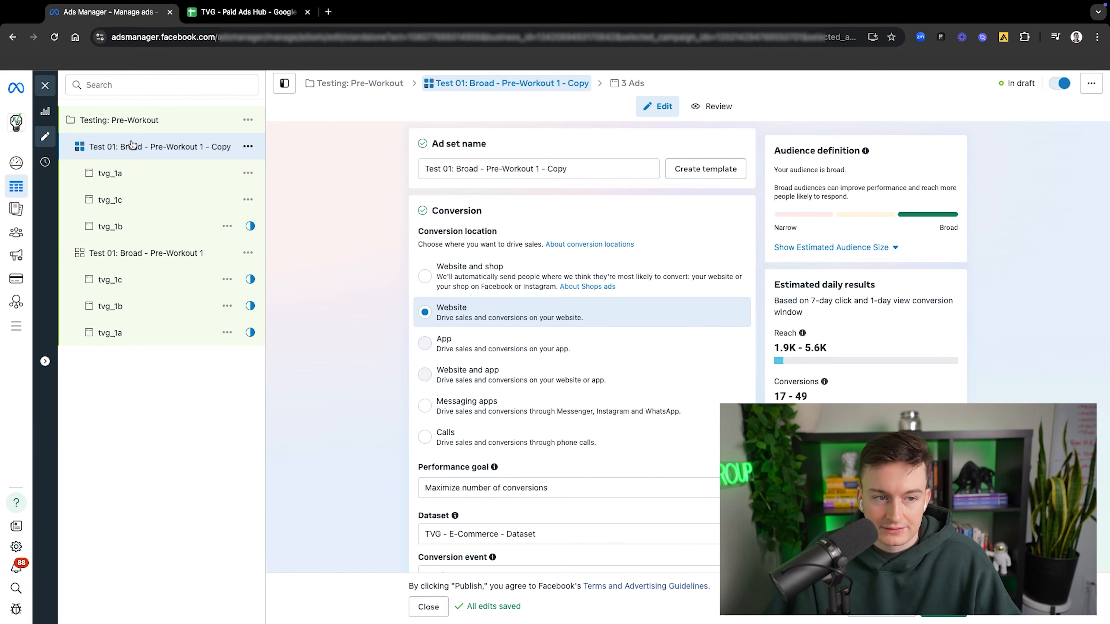
Step: Rename the copied ad set as Test 02: Broad Pre-Workout 2
left_click_drag(579, 173, 486, 166)
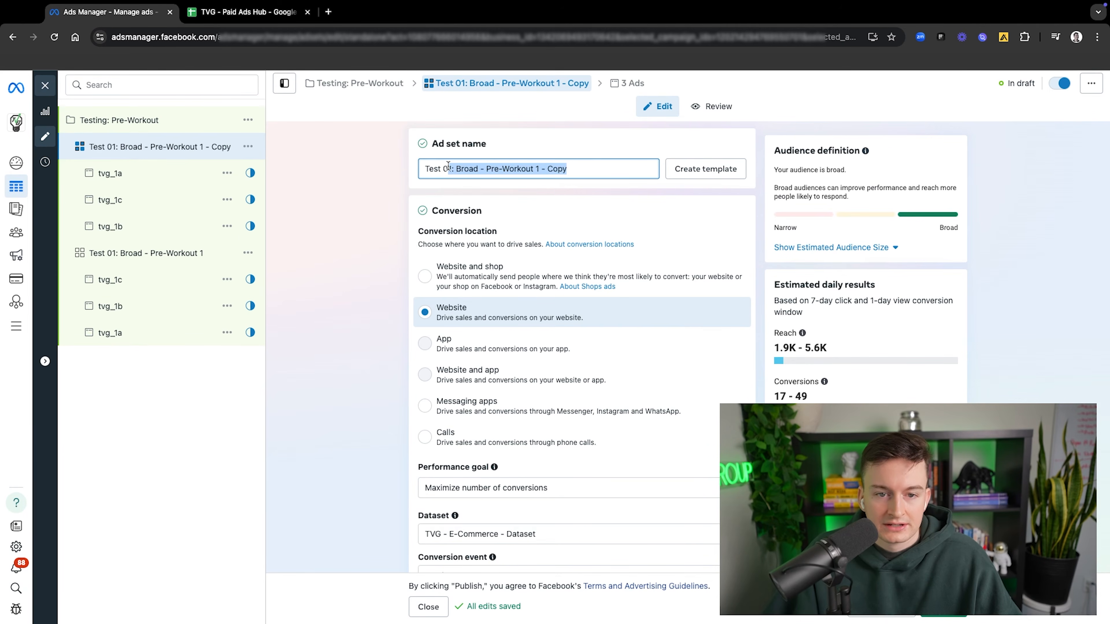
type("2: Broa")
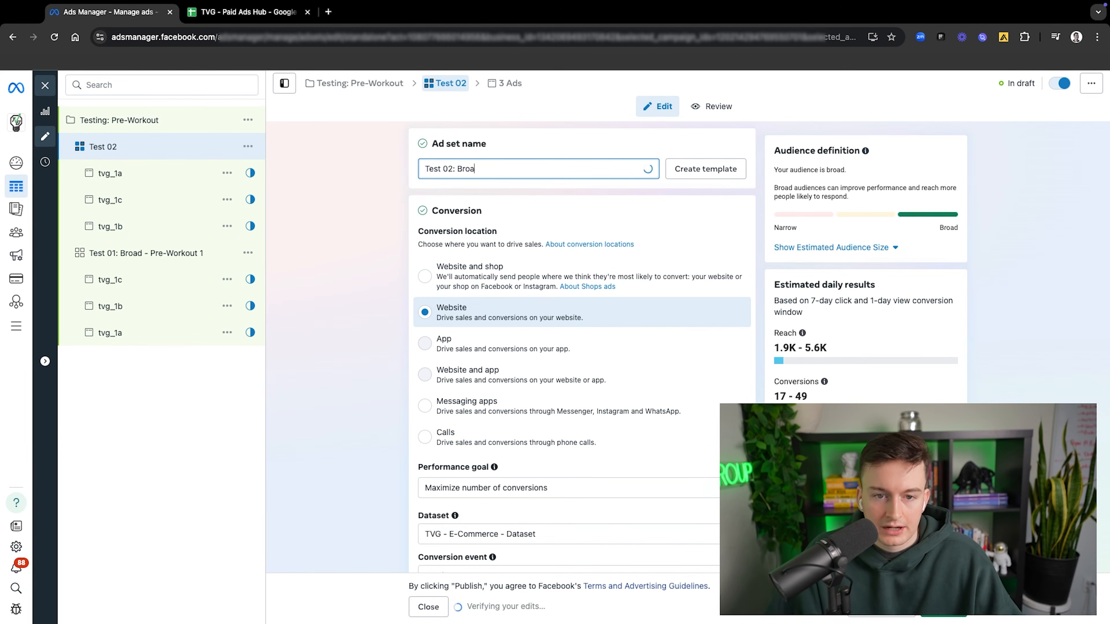
type("d Pre-Workout 2")
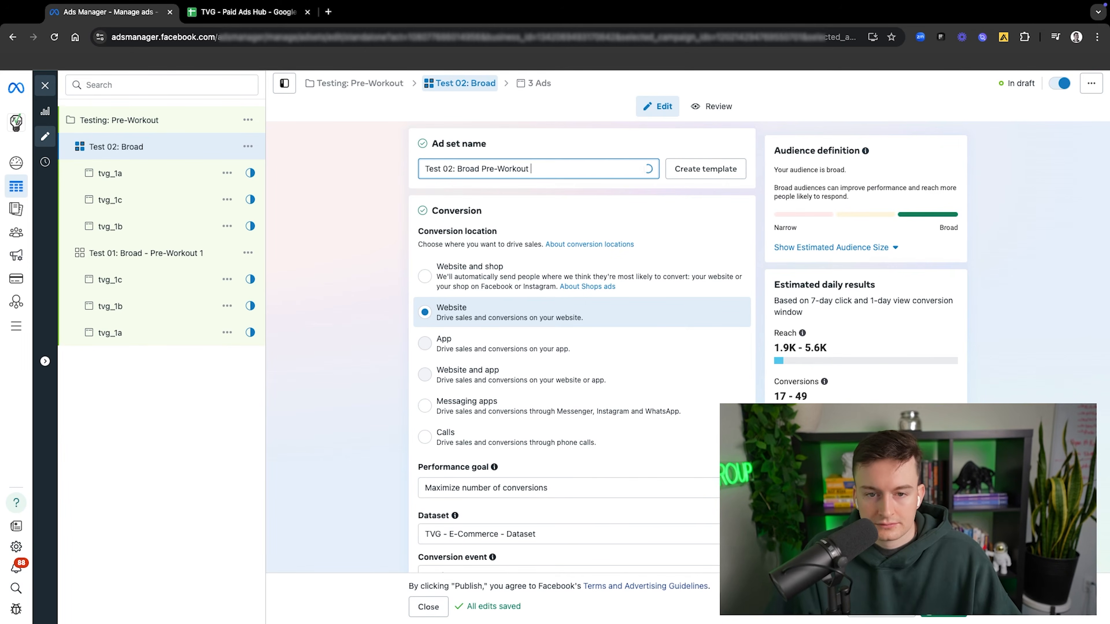
left_click(513, 137)
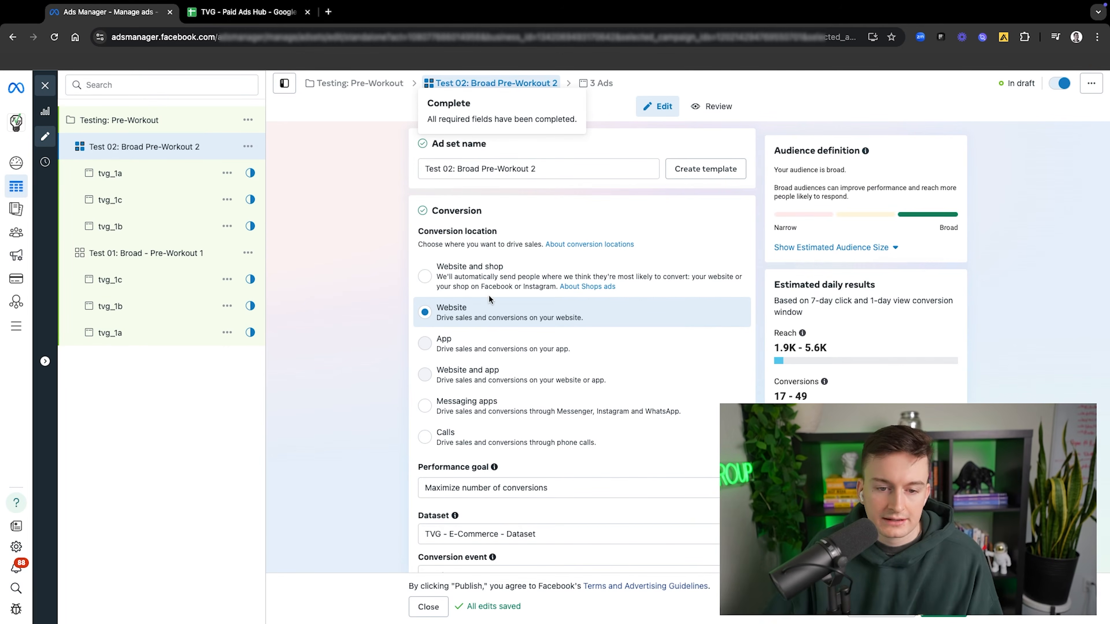
Step: Check the settings of ad set Test 02: Broad Pre-Workout 2 and quick duplicate it together with its ads
scroll(496, 315, "down", 5)
scroll(496, 314, "down", 10)
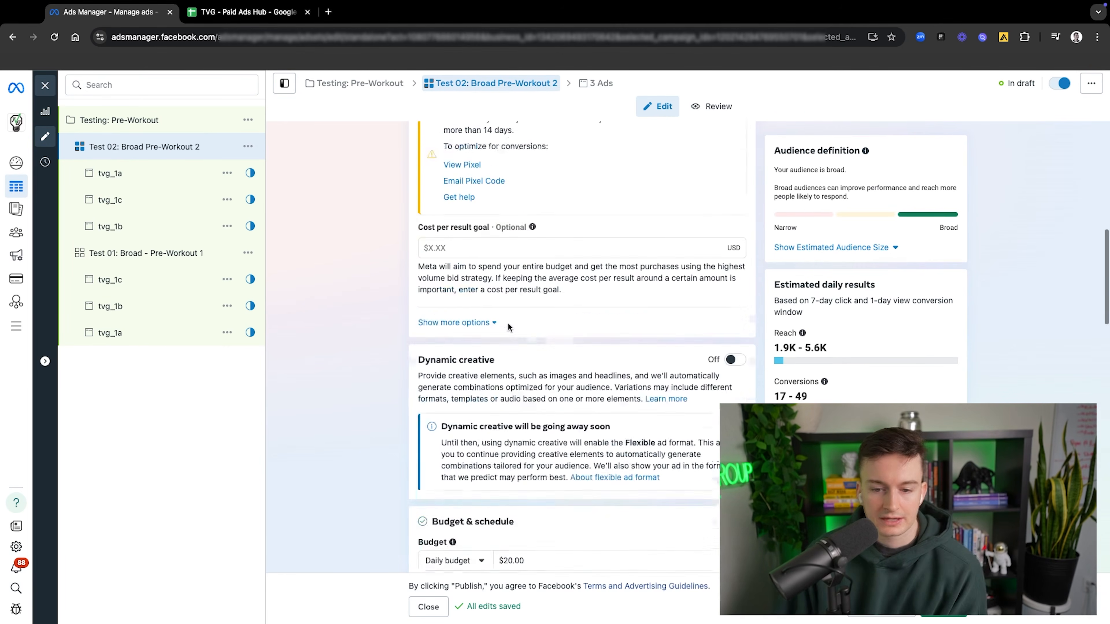
scroll(507, 348, "down", 13)
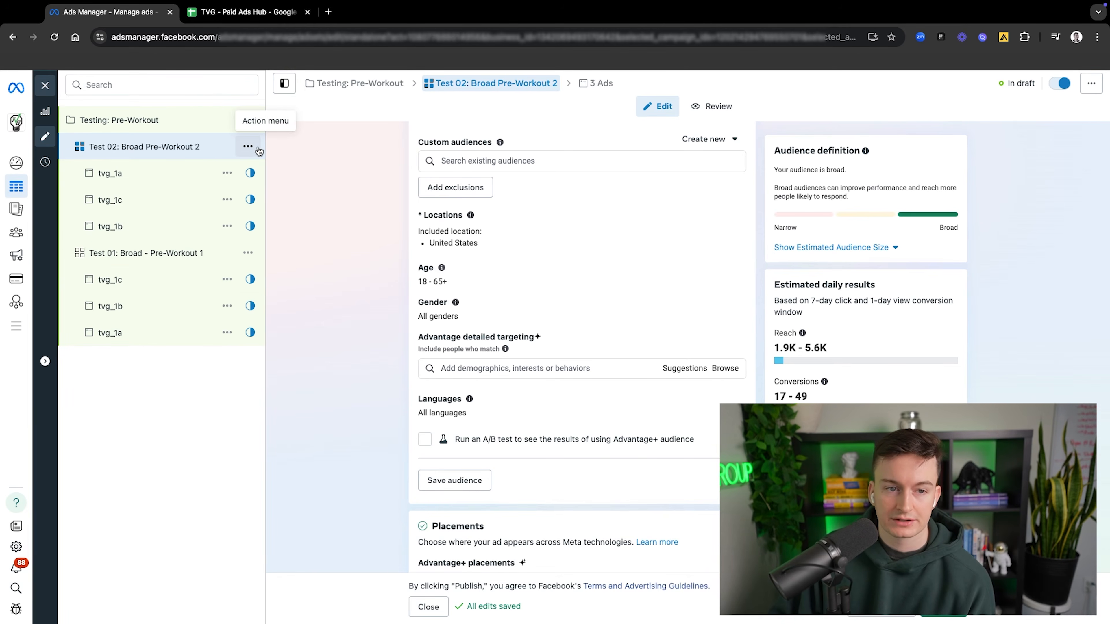
left_click(247, 146)
left_click(284, 217)
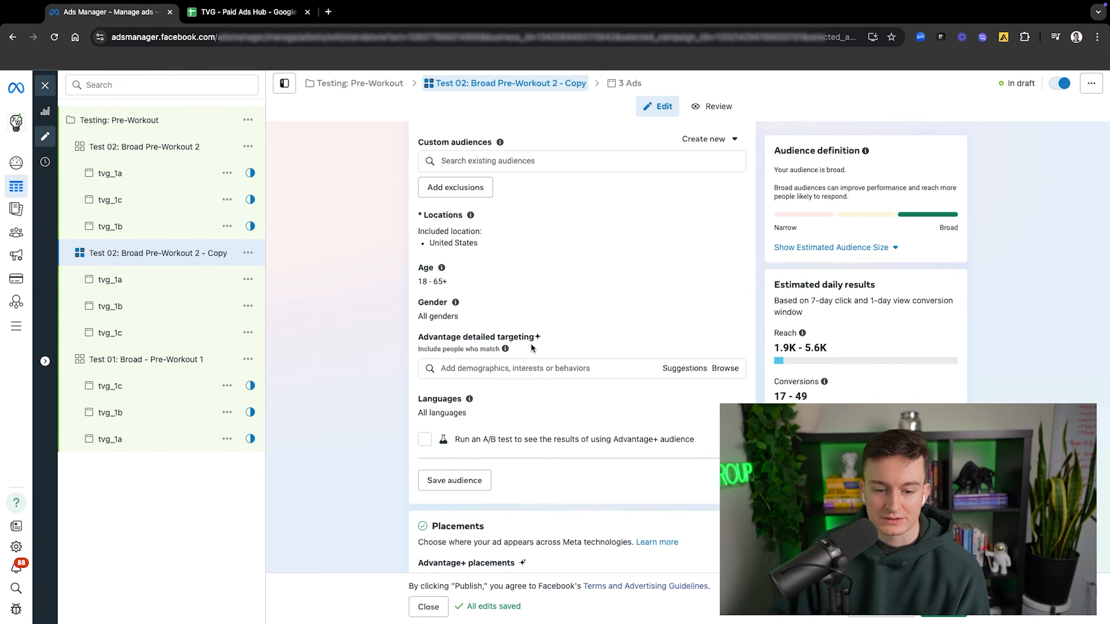
Step: Examine the audience, schedule and daily budget settings of the Test 02: Broad Pre-Workout 2 copy
scroll(532, 352, "down", 2)
scroll(533, 357, "up", 8)
scroll(532, 359, "up", 5)
scroll(481, 349, "down", 9)
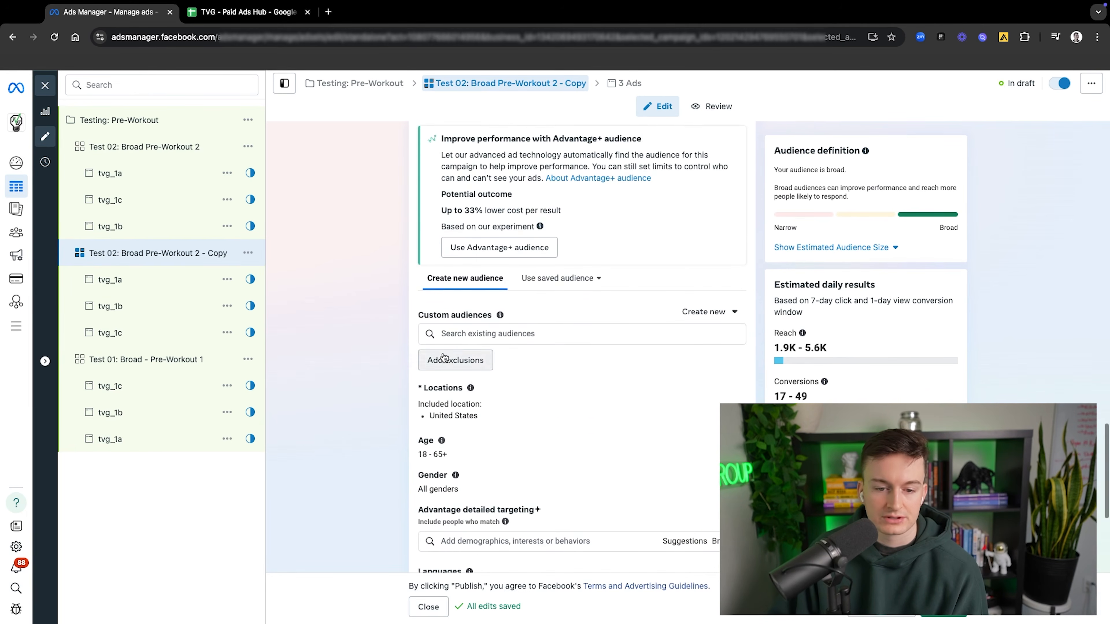
scroll(481, 227, "up", 8)
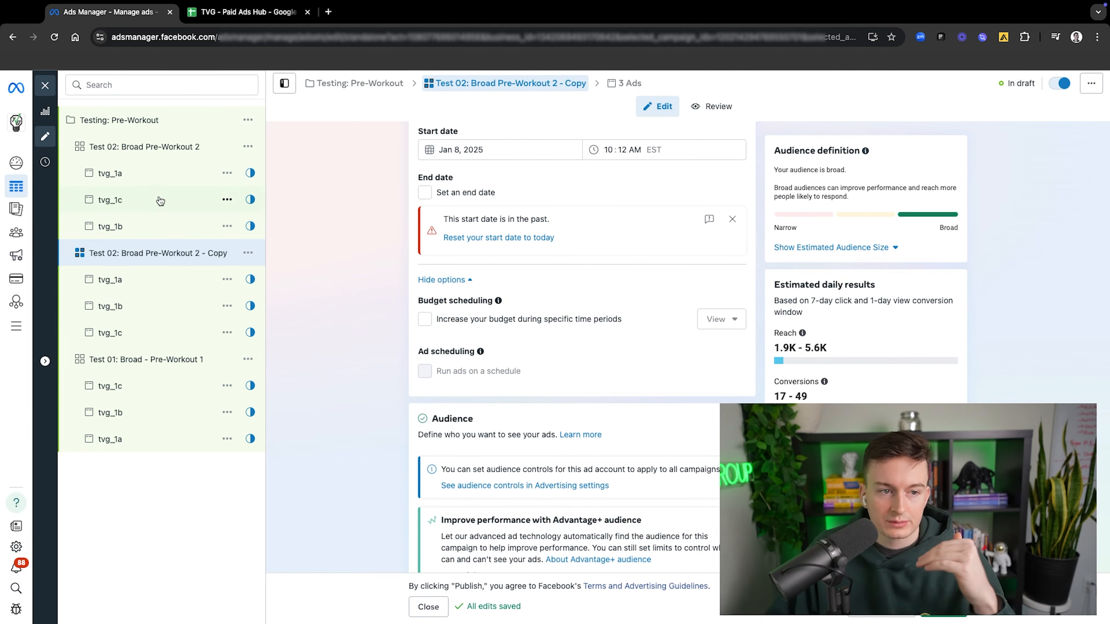
scroll(524, 346, "up", 5)
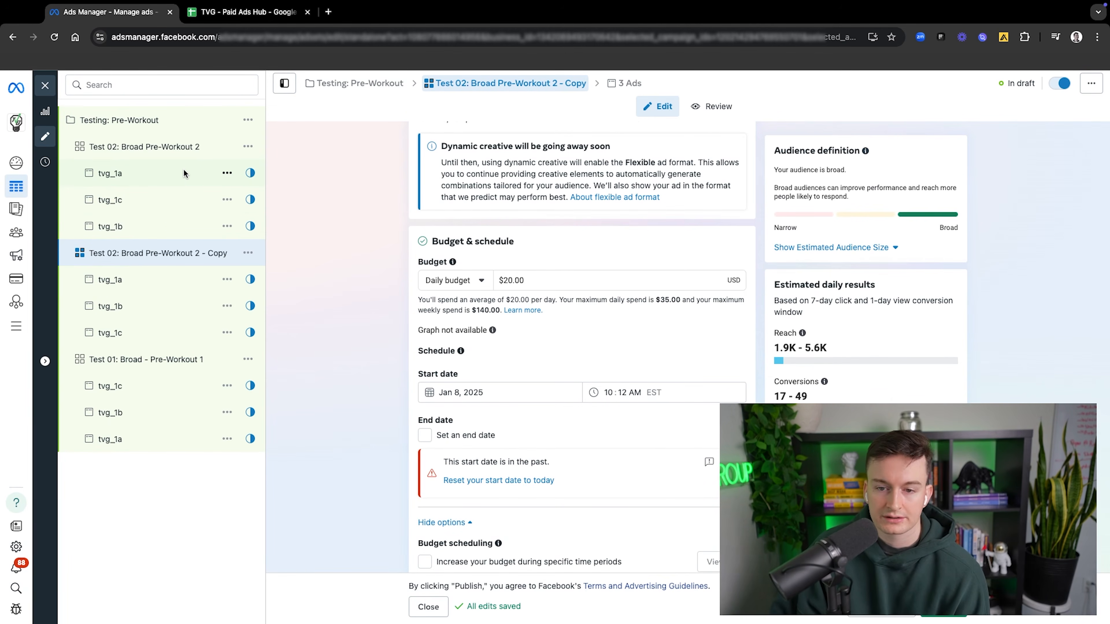
Step: Close the ad set editor and rename the Test 02: Broad Pre-Workout 2 copy as Test 03: Broad Pre-Workout 3
left_click(45, 86)
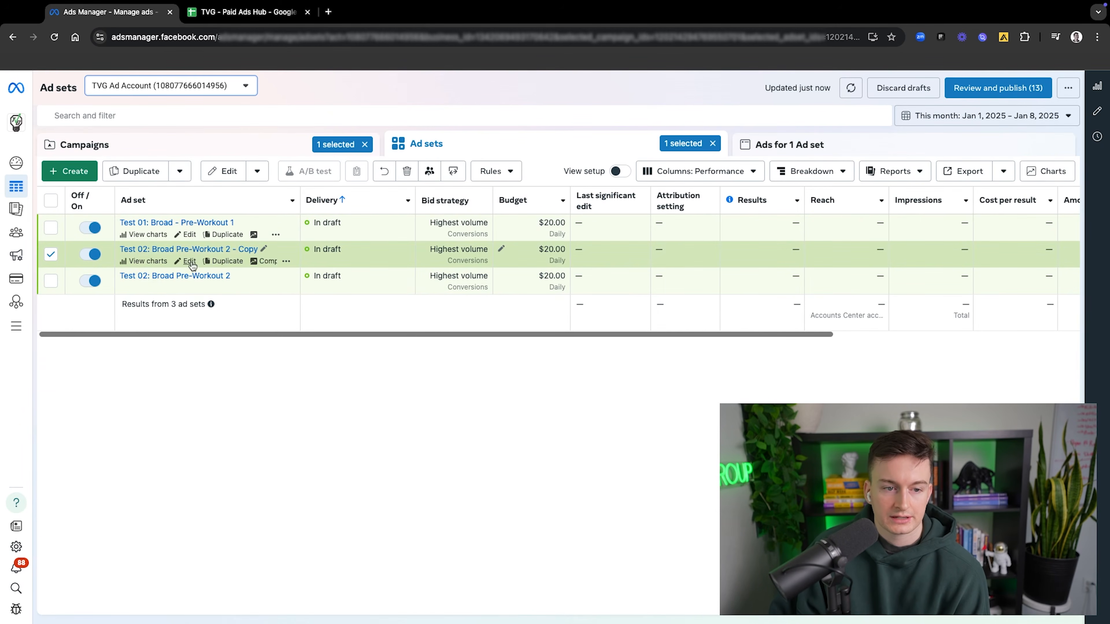
left_click(263, 249)
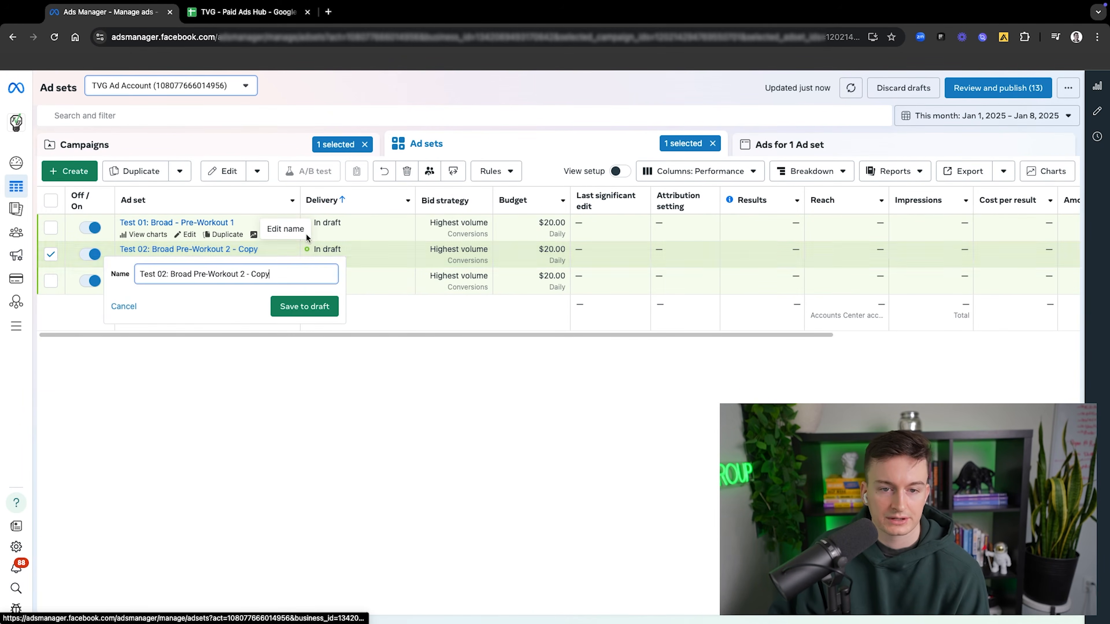
key("BackSpace")
key("BackSpace")
key("BackSpace")
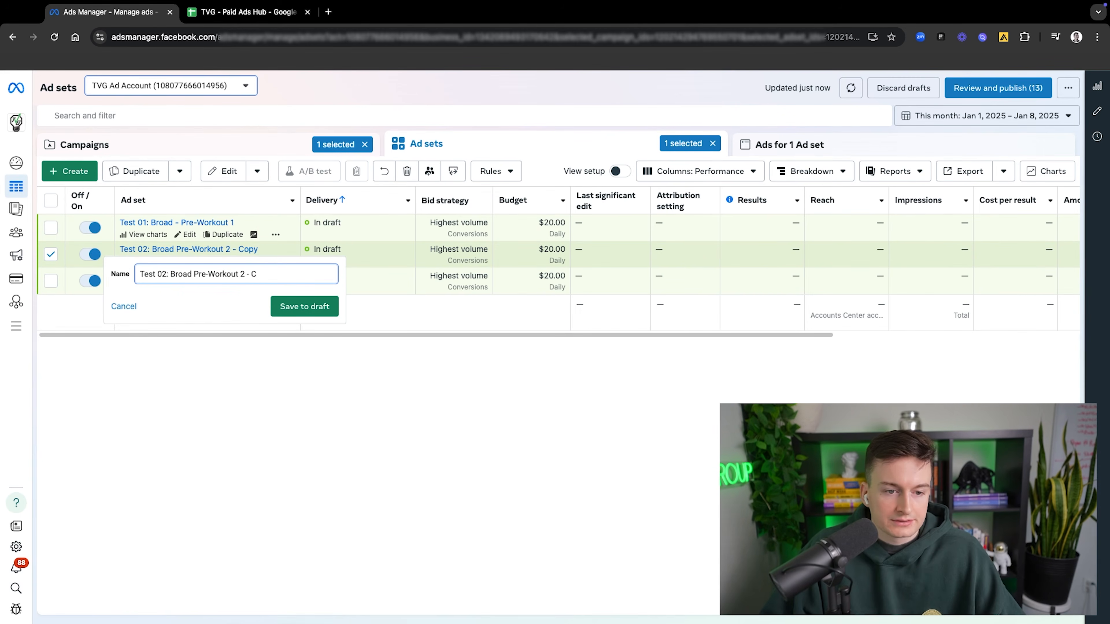
key("BackSpace")
type("3")
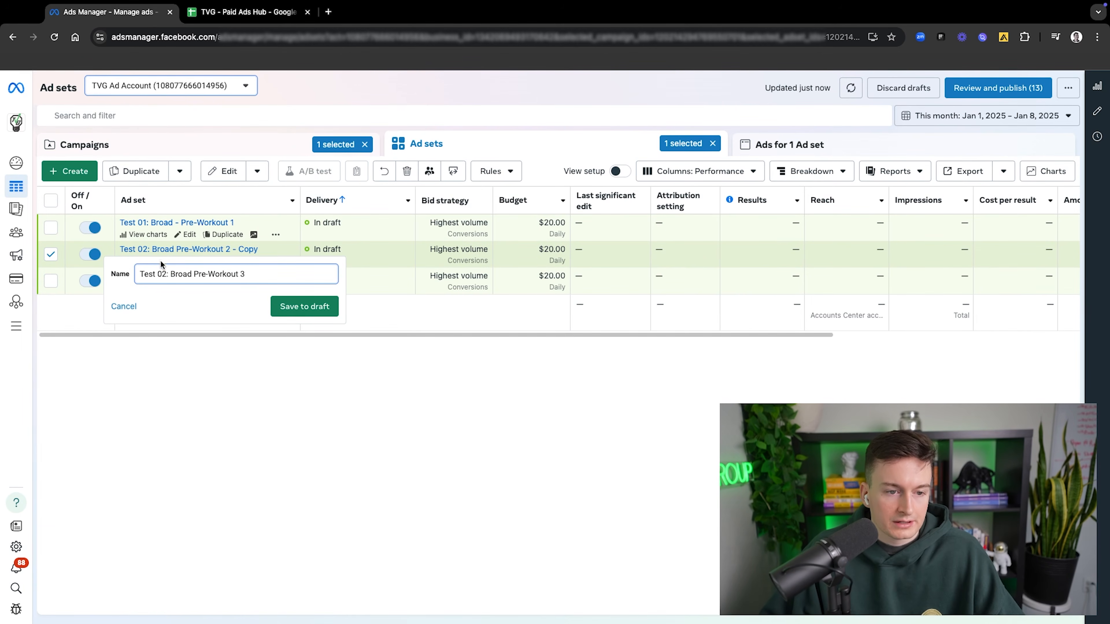
type("3")
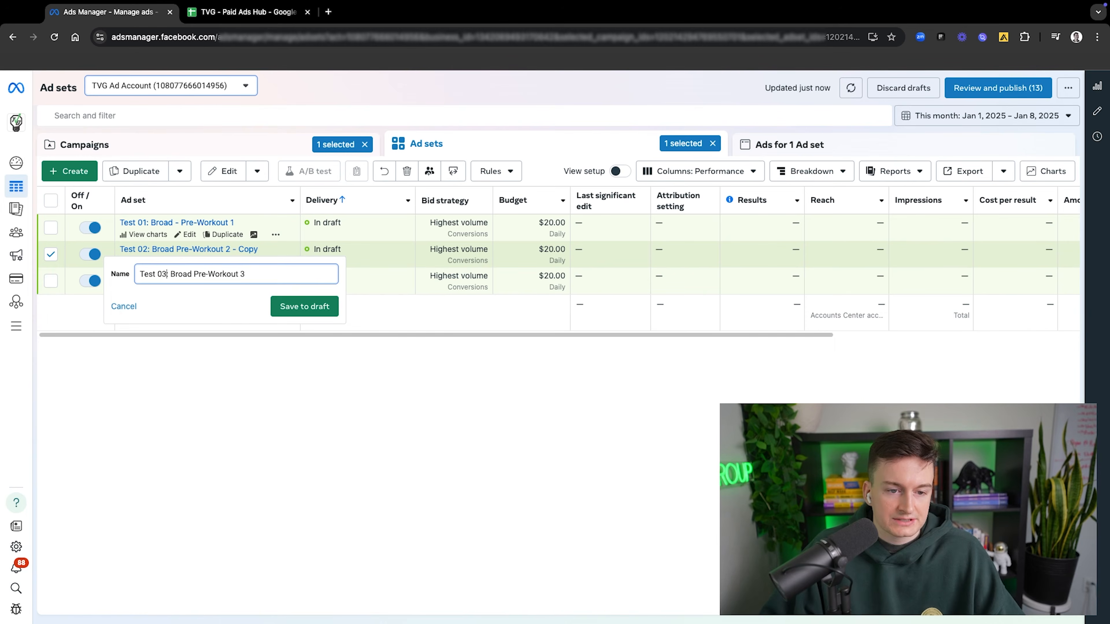
left_click(276, 312)
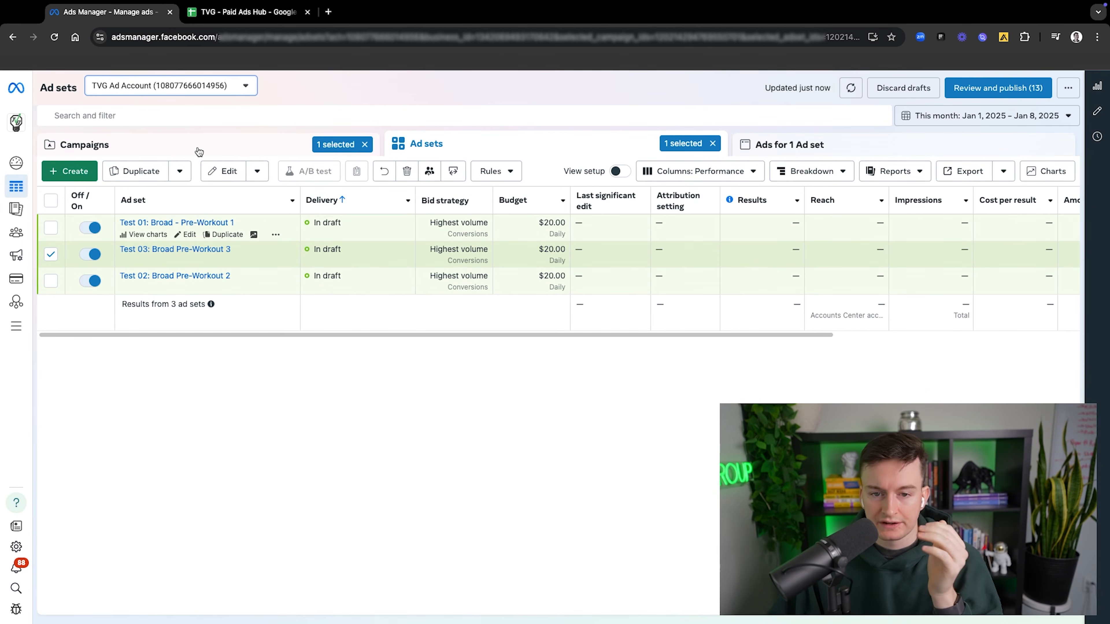
Step: Return to the campaigns list and open the column customization to browse the available metrics
left_click(222, 155)
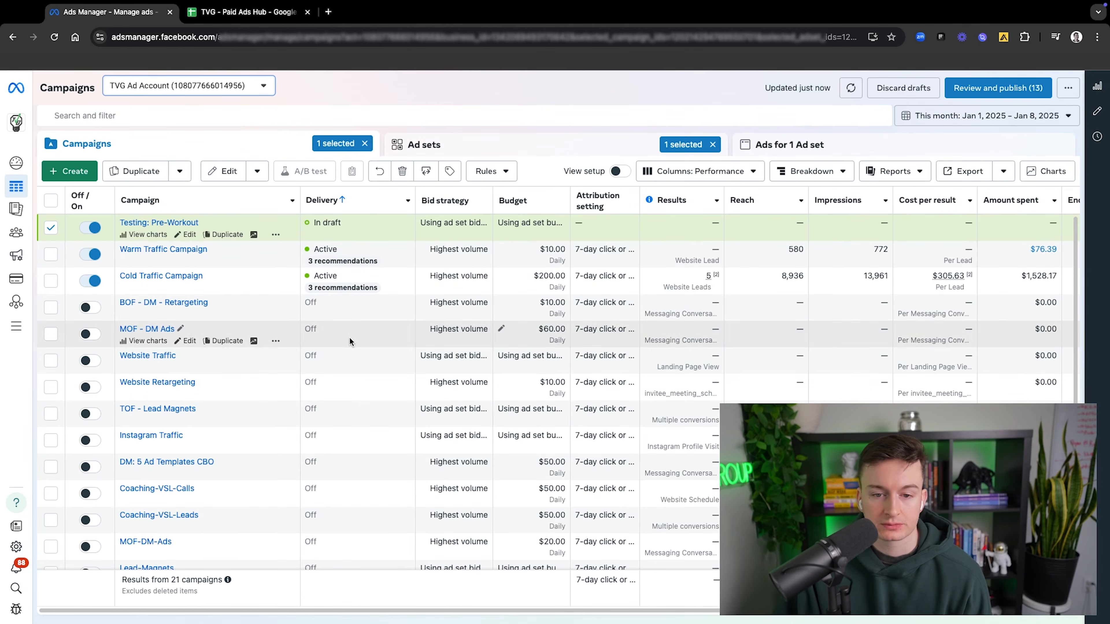
left_click_drag(640, 609, 700, 610)
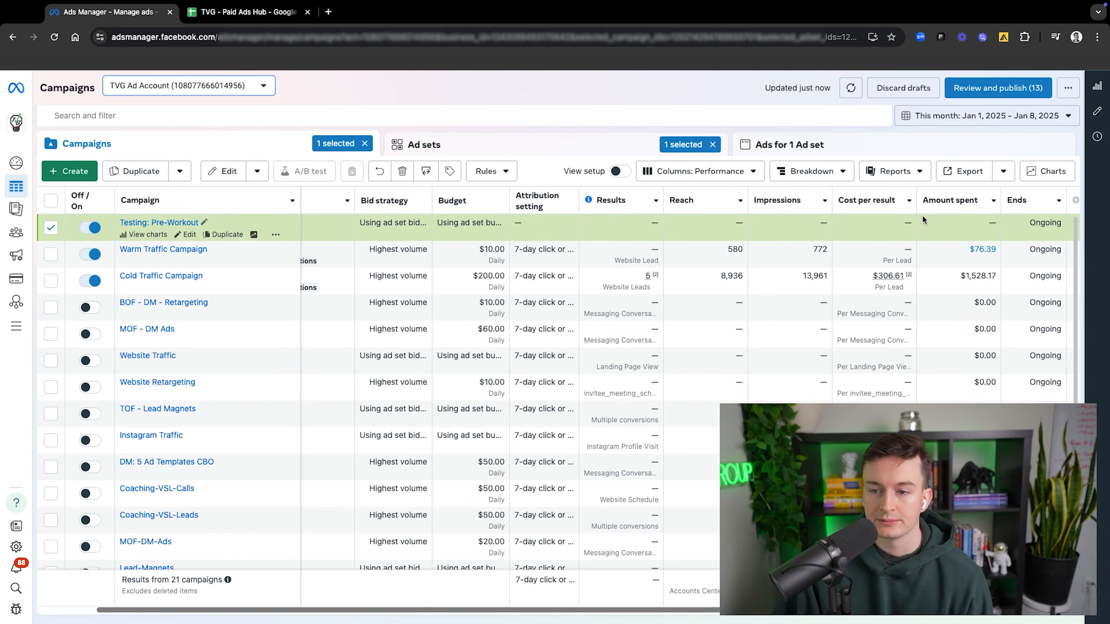
left_click(1075, 200)
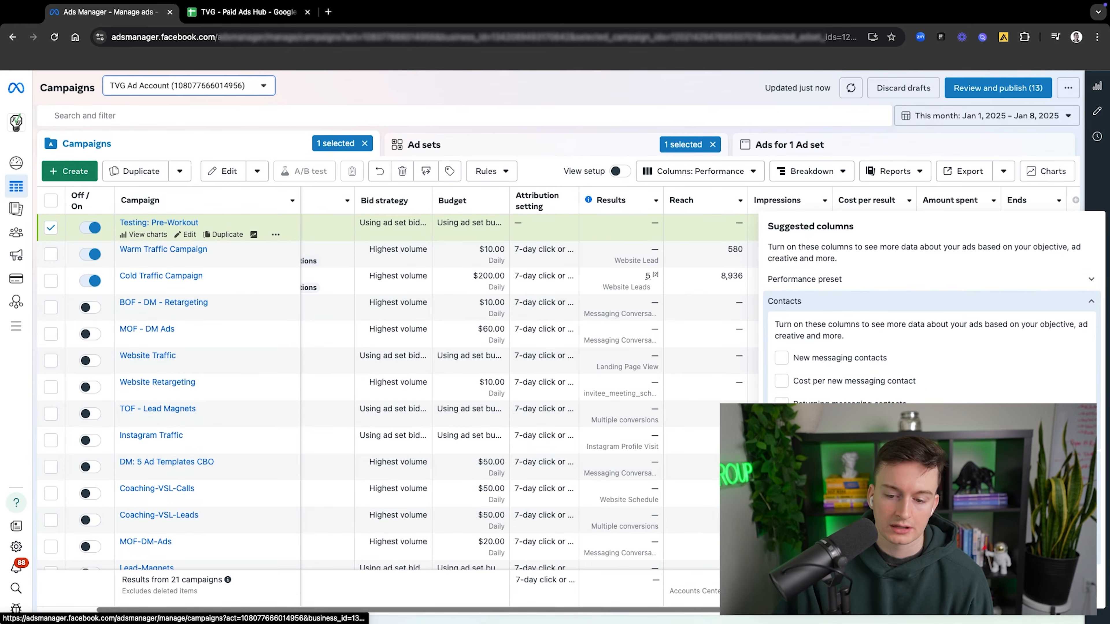
left_click(803, 587)
scroll(406, 341, "down", 3)
scroll(406, 341, "down", 2)
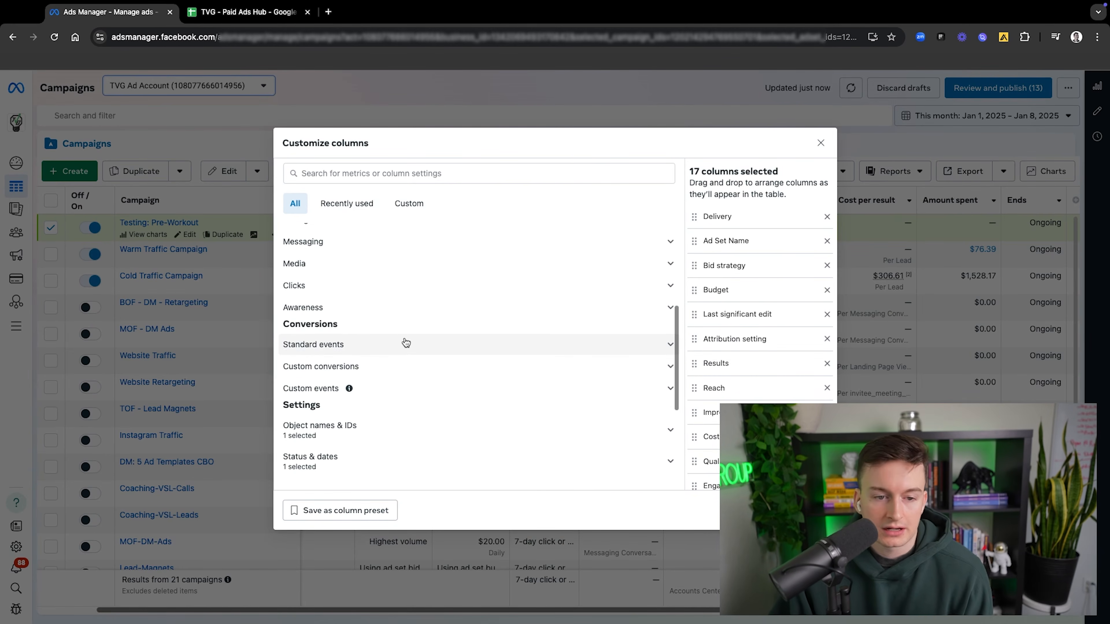
scroll(407, 332, "up", 8)
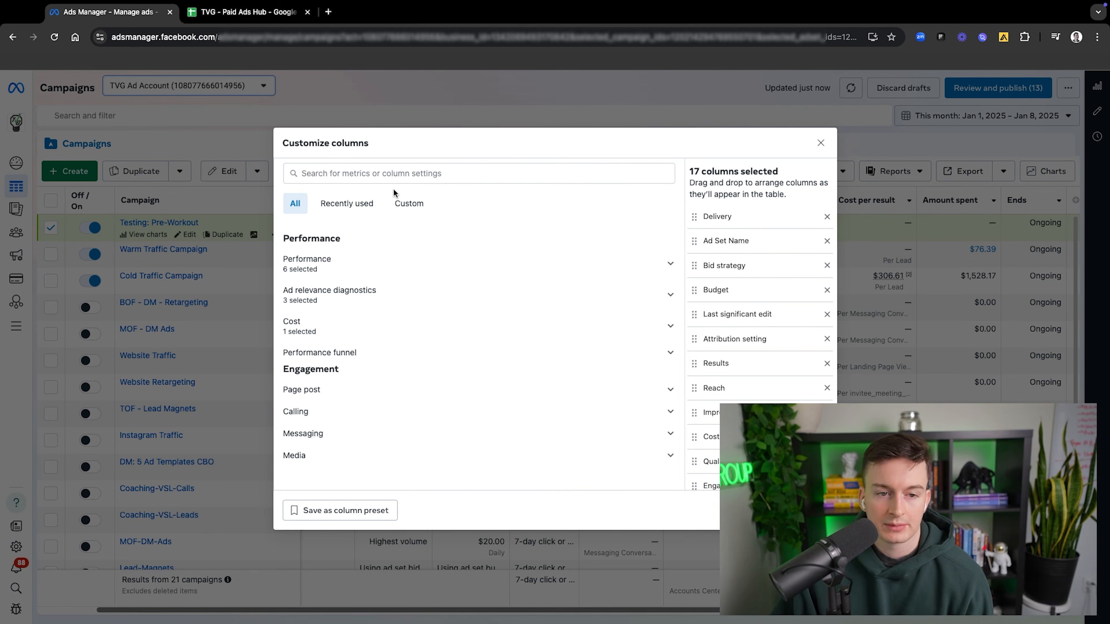
Step: Search the metrics for ctr and add the CTR (link click-through rate) column to the campaigns table
left_click(392, 176)
type("cli")
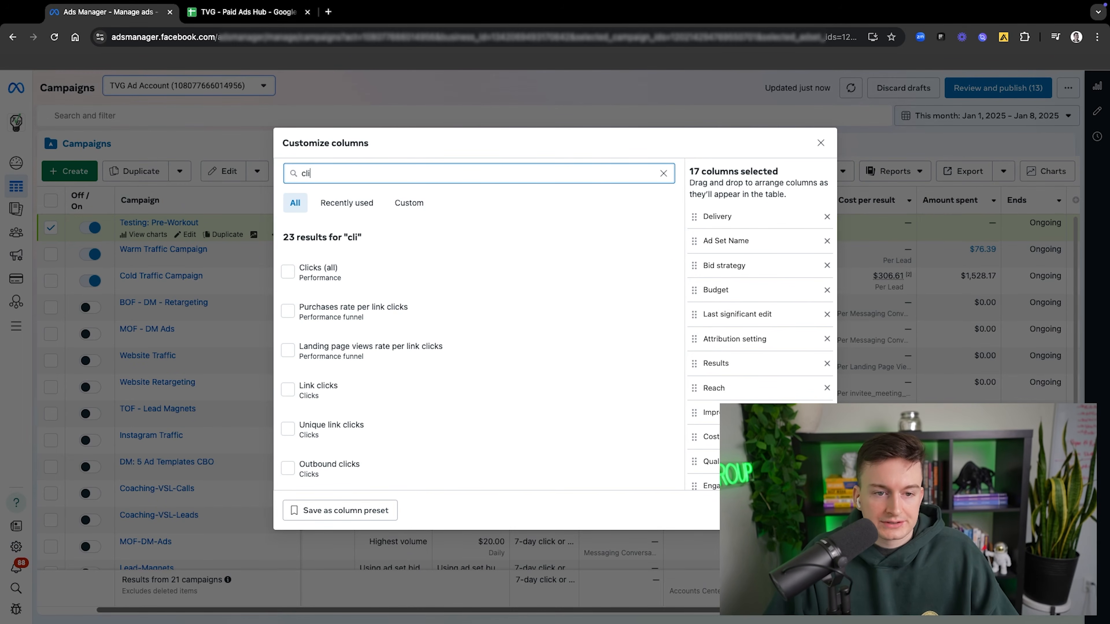
type("ck")
key("BackSpace")
key("BackSpace")
key("BackSpace")
key("BackSpace")
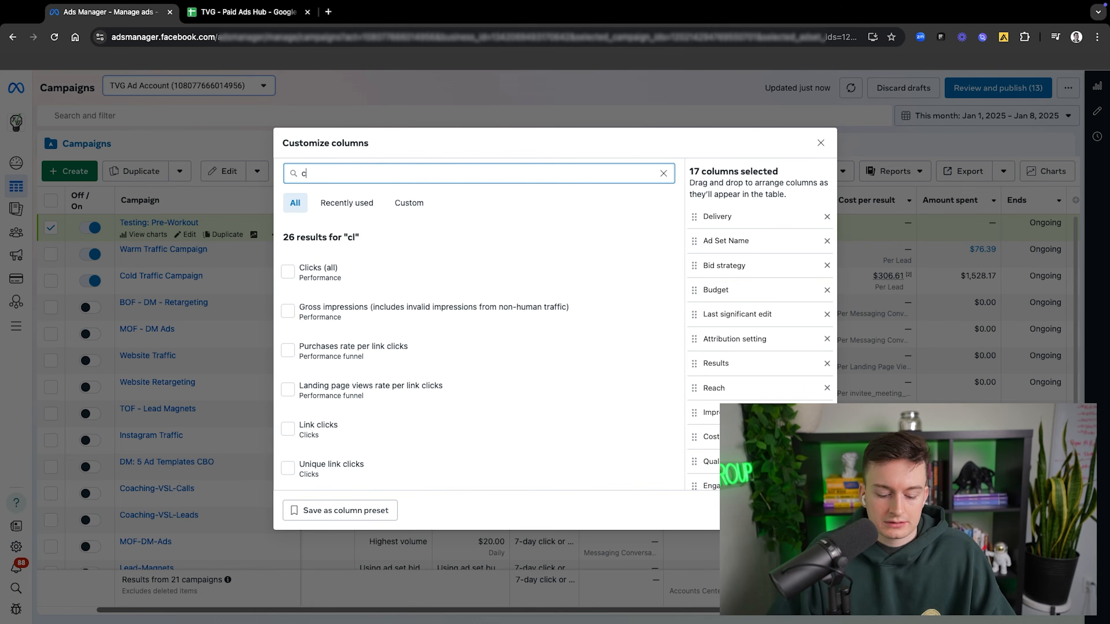
type("tr")
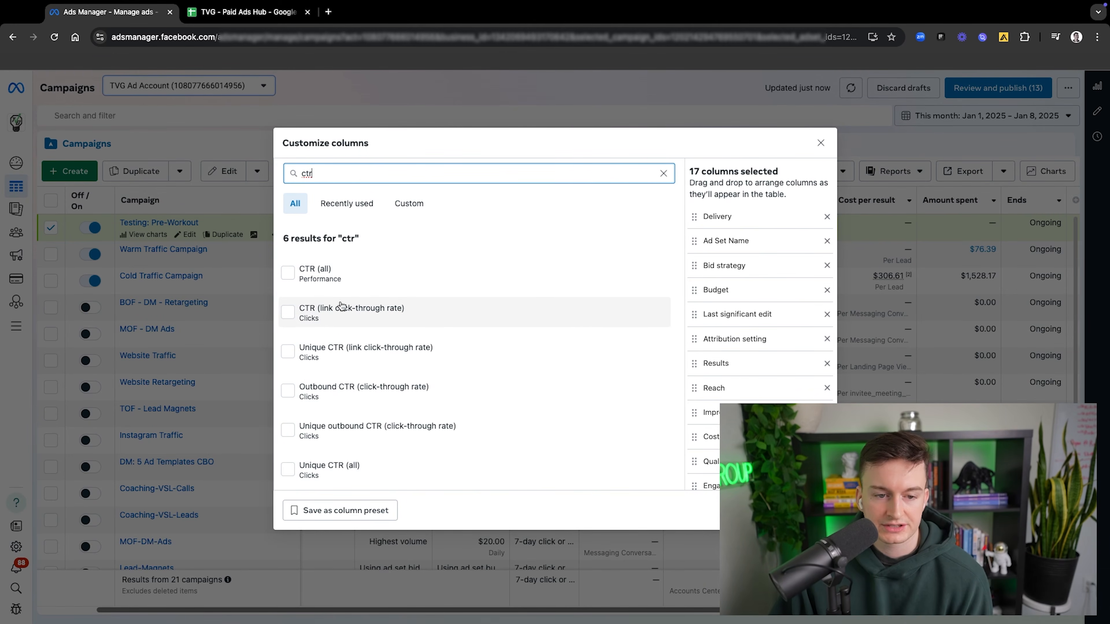
mouse_move(325, 283)
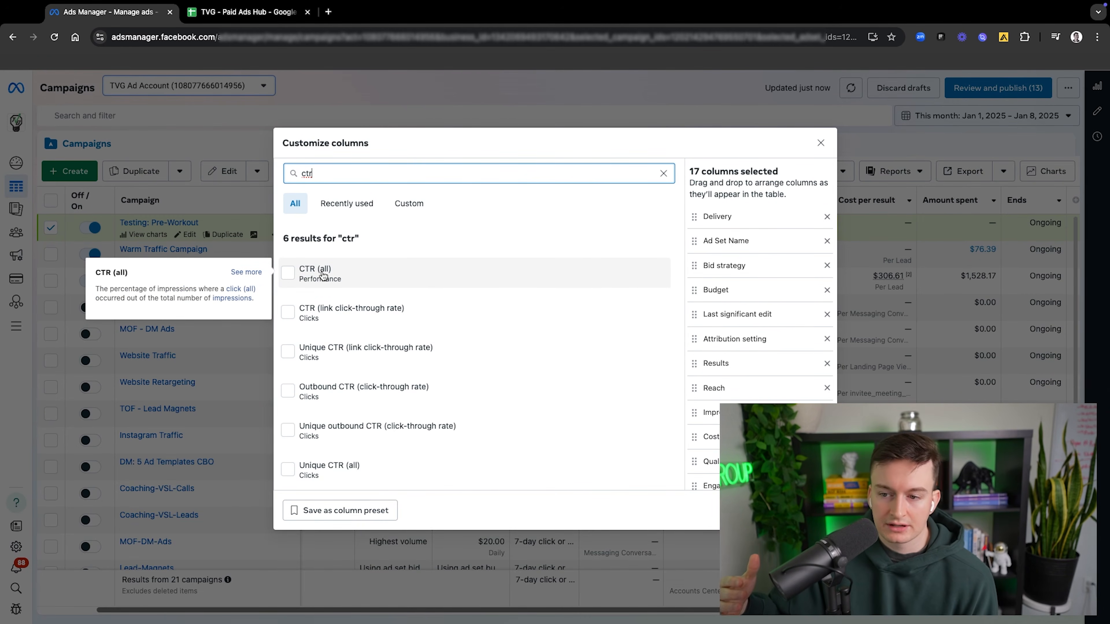
left_click(326, 315)
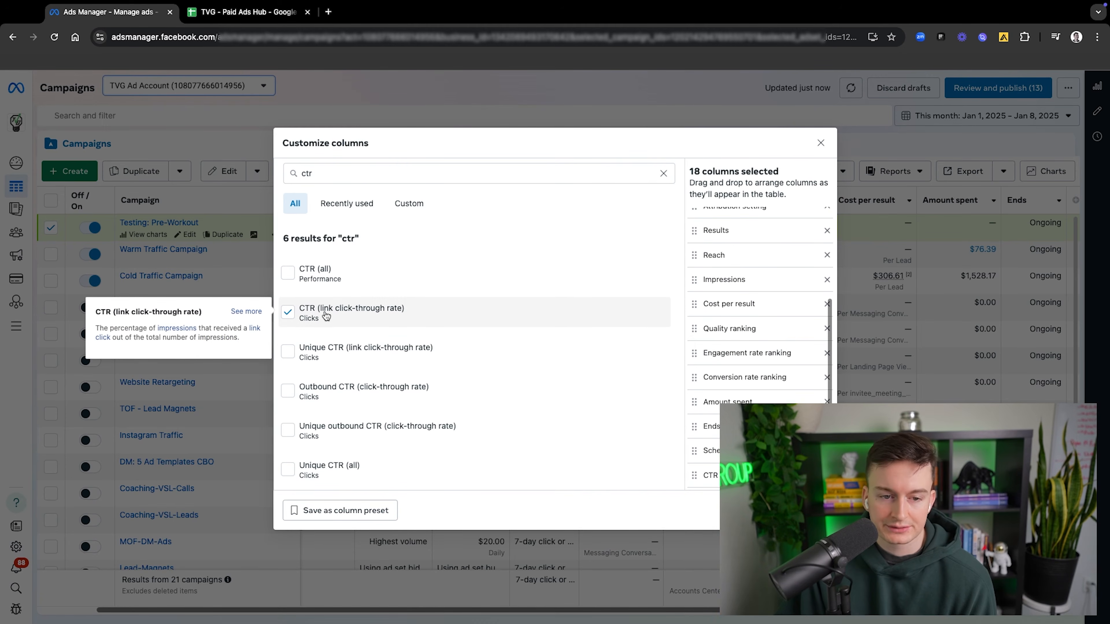
left_click(811, 511)
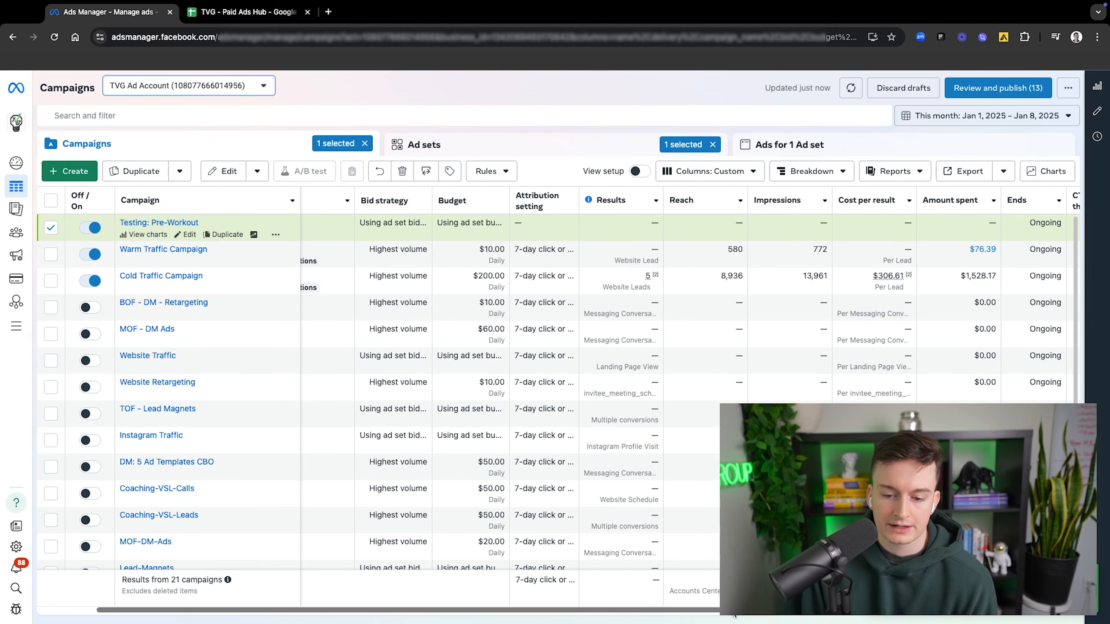
left_click_drag(732, 609, 806, 610)
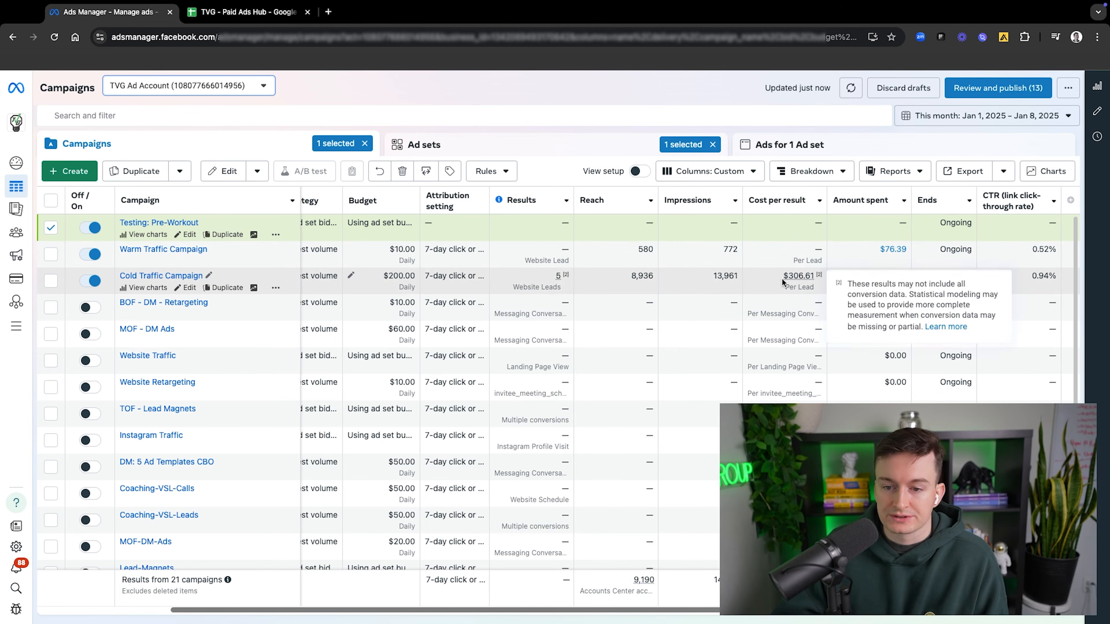
mouse_move(801, 274)
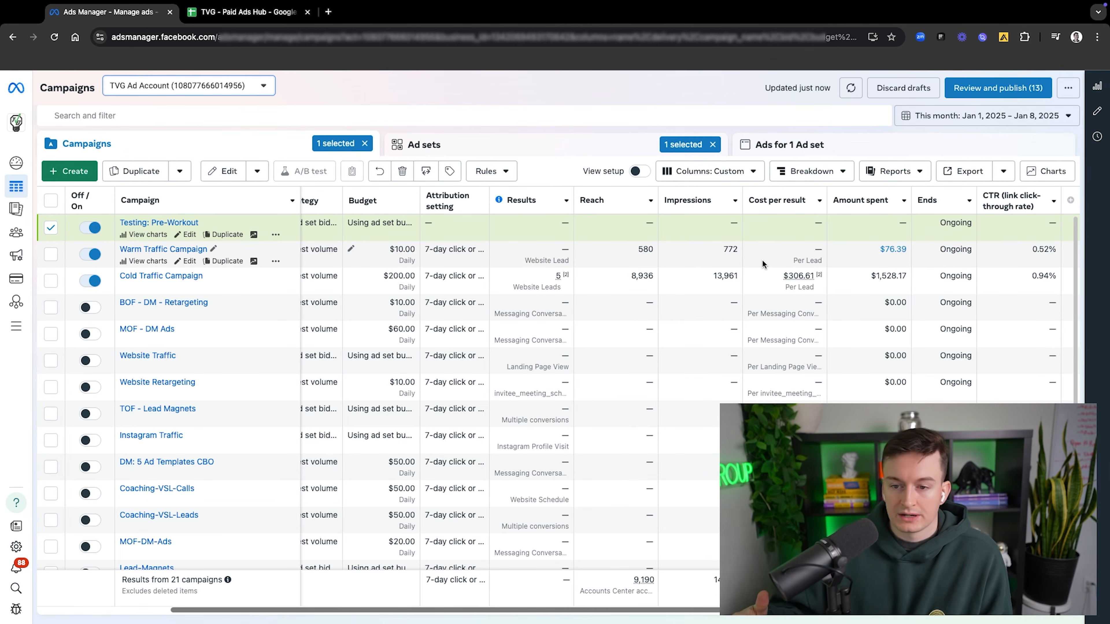
Step: Search the column metrics for roas and add the purchase ROAS columns to the campaigns table
left_click(1069, 201)
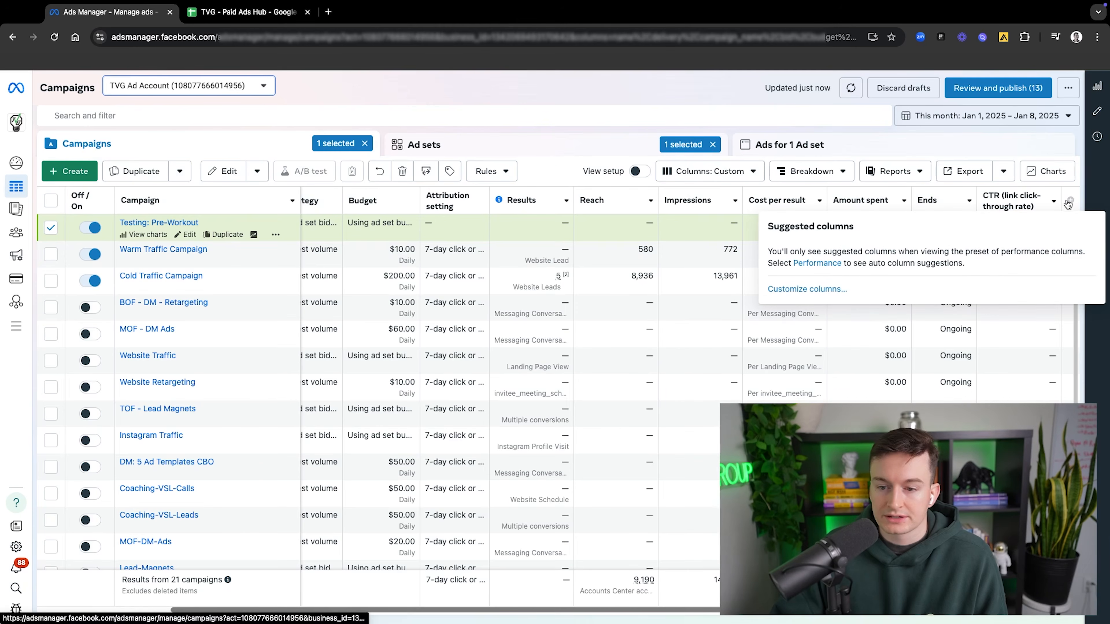
left_click(799, 293)
type("roas")
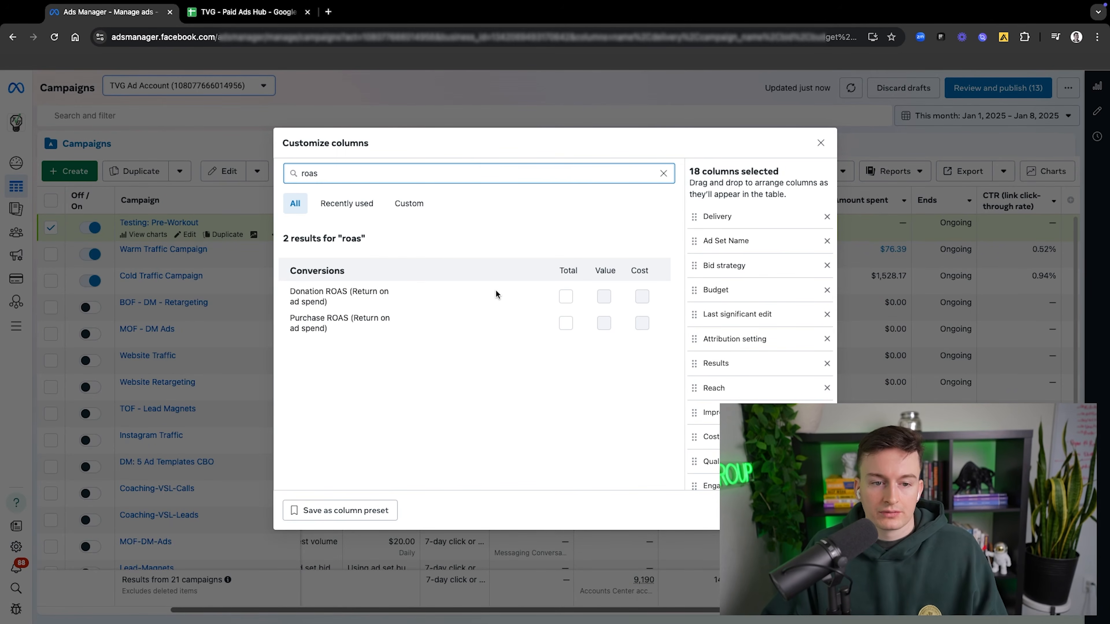
left_click(565, 323)
left_click(806, 510)
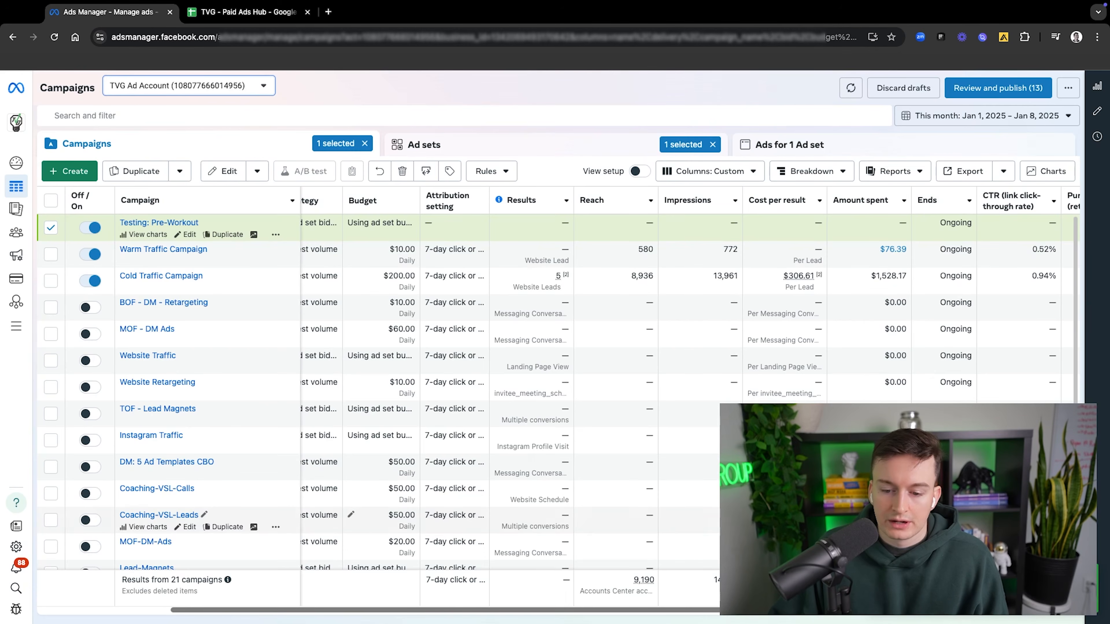
left_click_drag(806, 612, 828, 613)
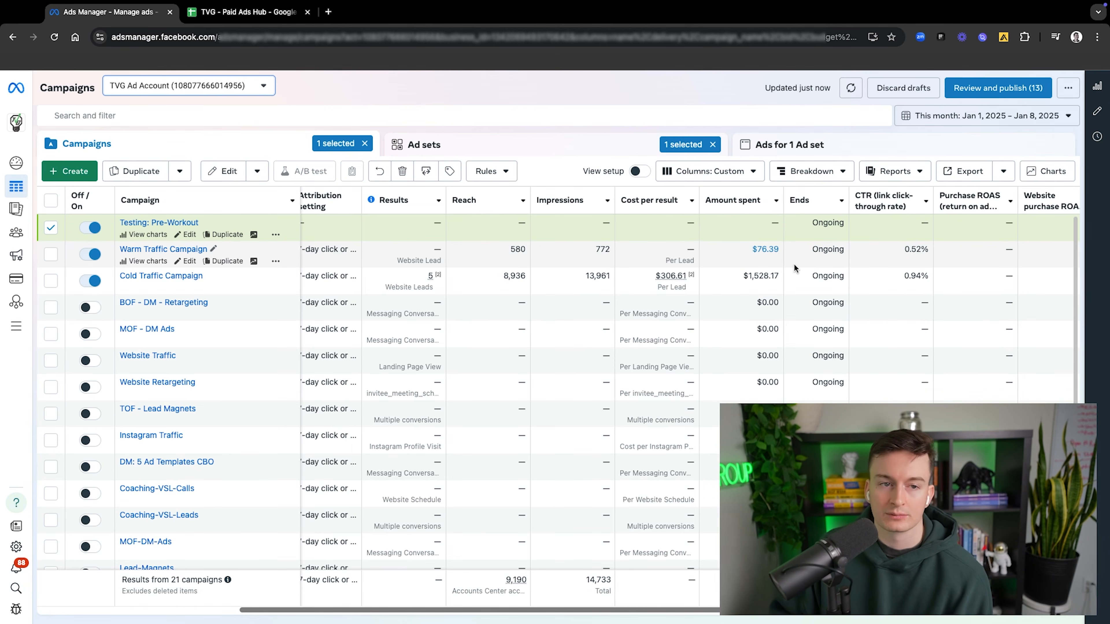
Step: Check the Offers & KPIs sheet in the TVG - Paid Ads Hub Google Sheets file and return to Ads Manager
left_click(206, 11)
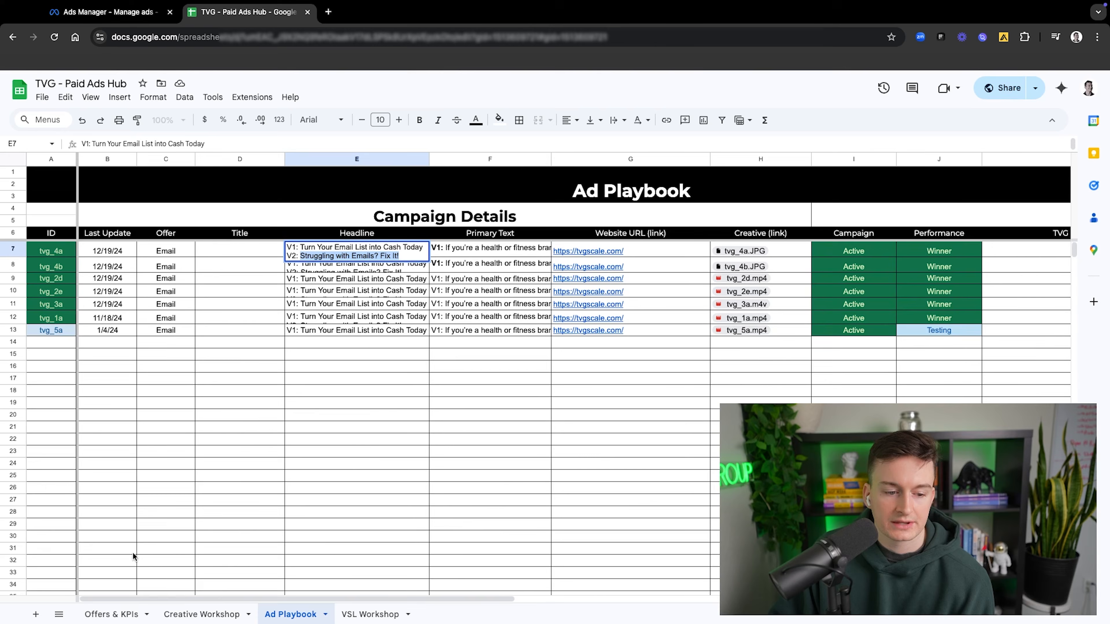
left_click(125, 612)
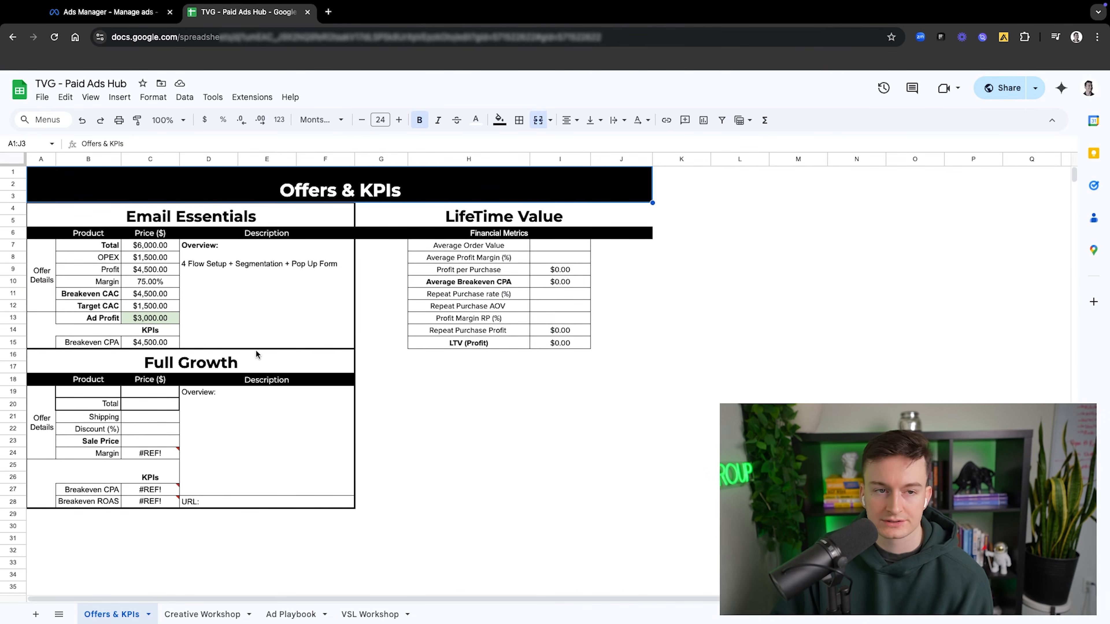
left_click(109, 12)
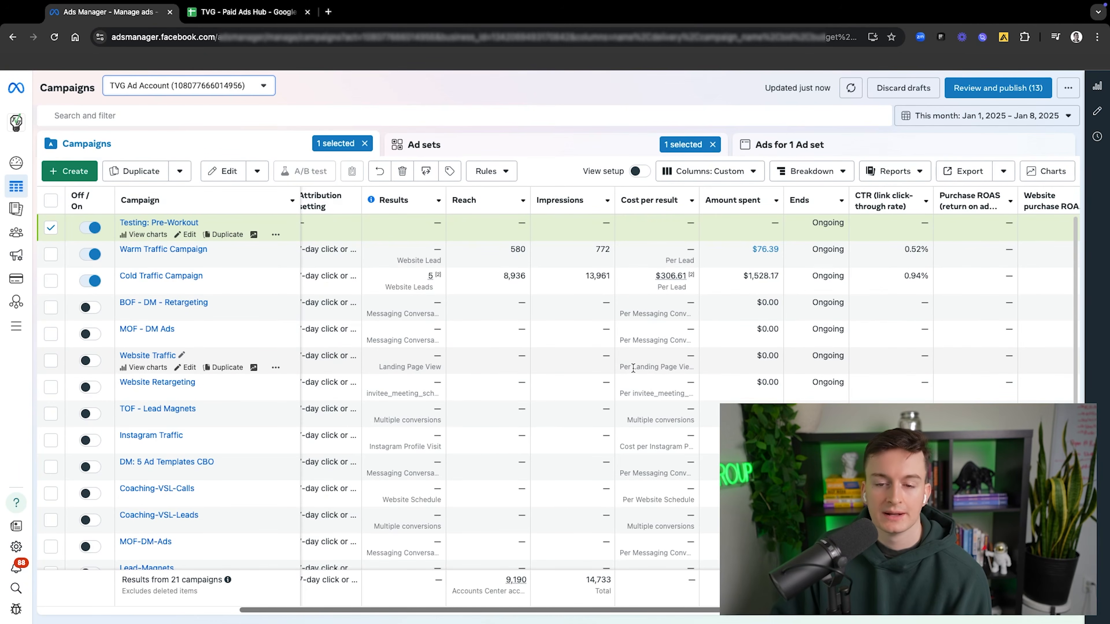
Step: Review the performance columns of the campaigns and of the ad sets within Testing: Pre-Workout
scroll(633, 368, "down", 1)
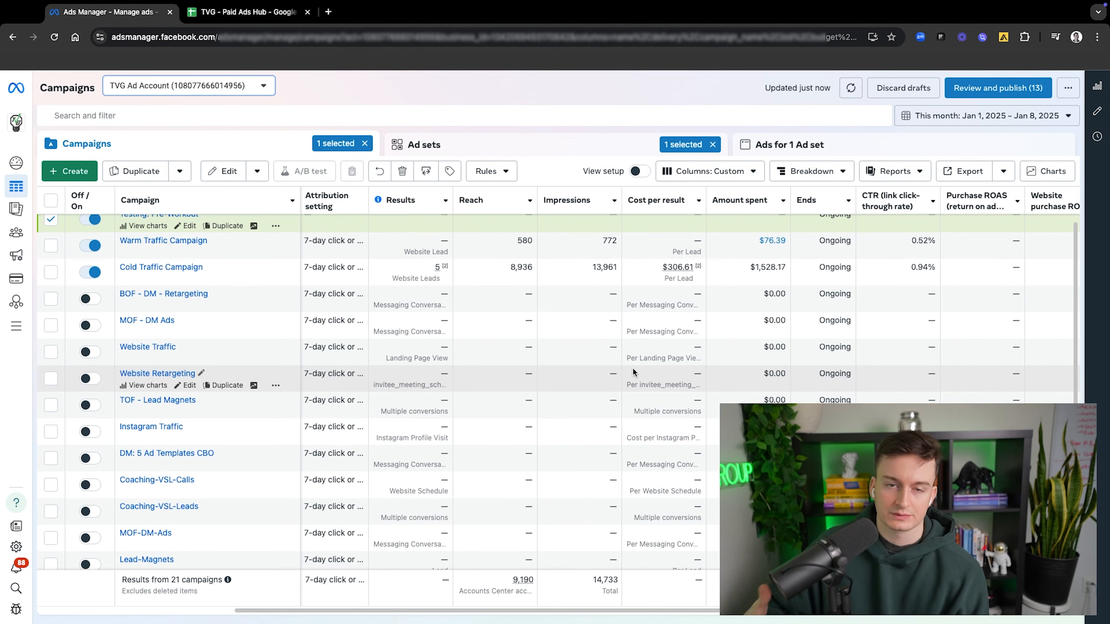
scroll(634, 372, "up", 1)
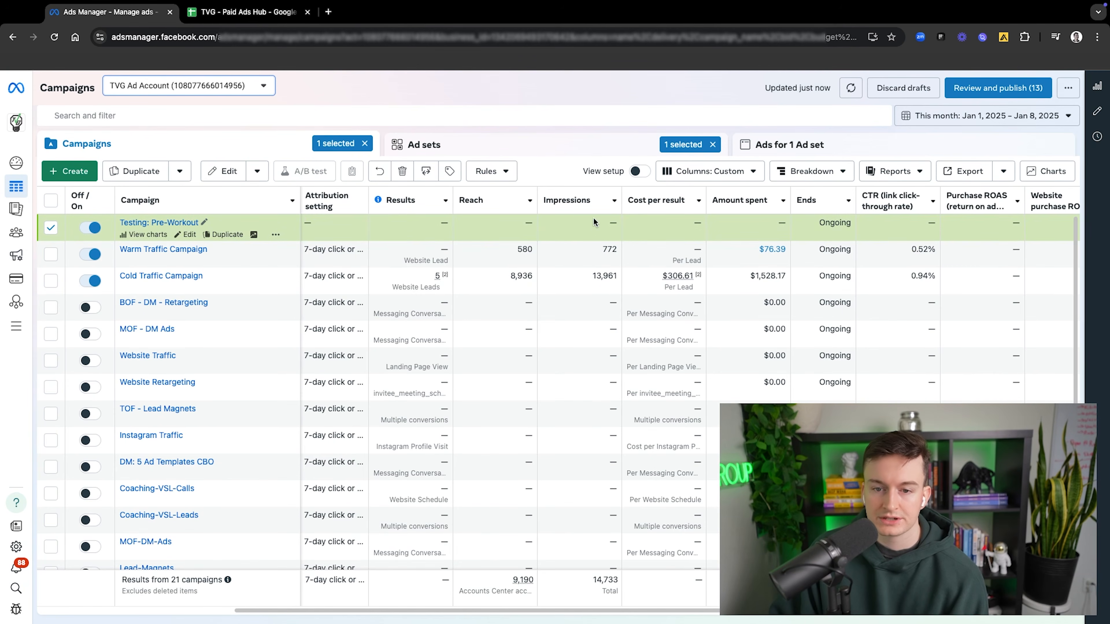
scroll(916, 214, "right", 4)
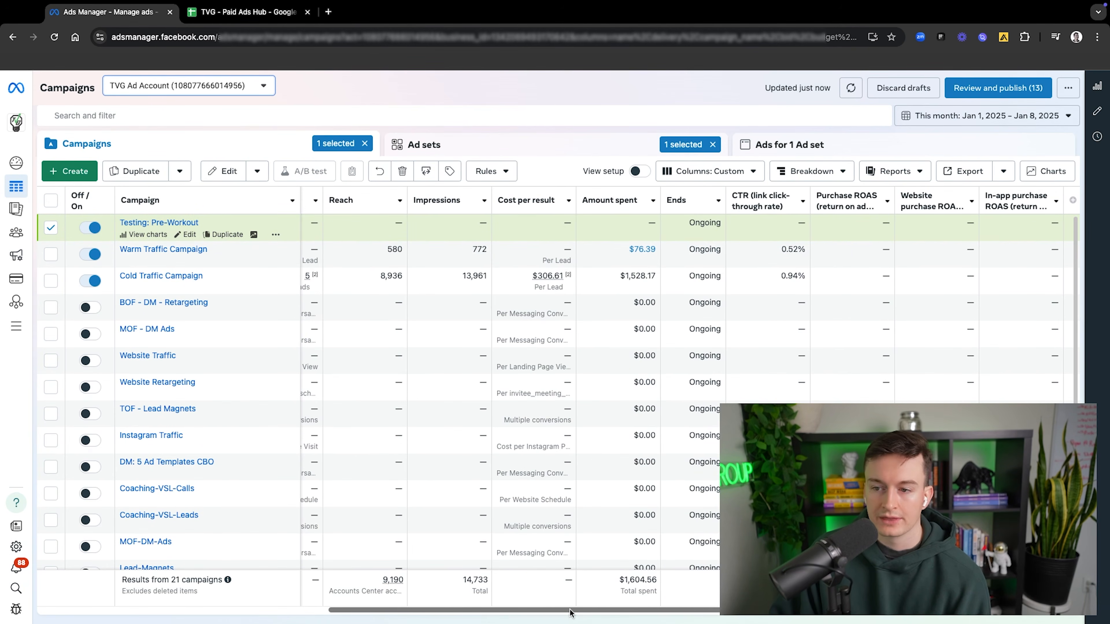
left_click_drag(569, 609, 431, 598)
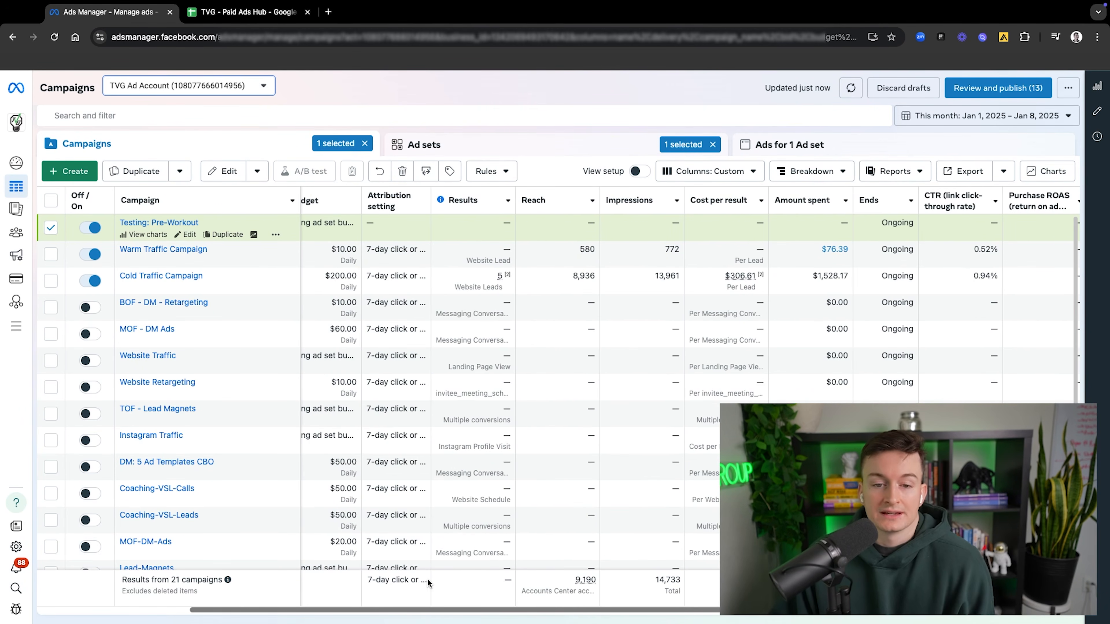
left_click(156, 223)
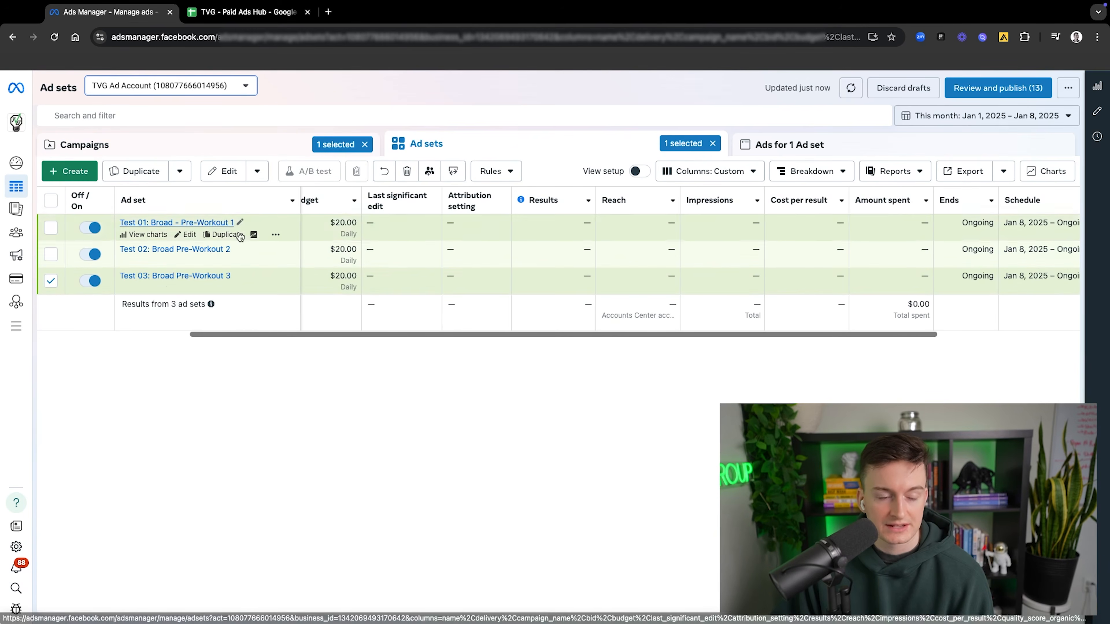
left_click_drag(304, 335, 224, 309)
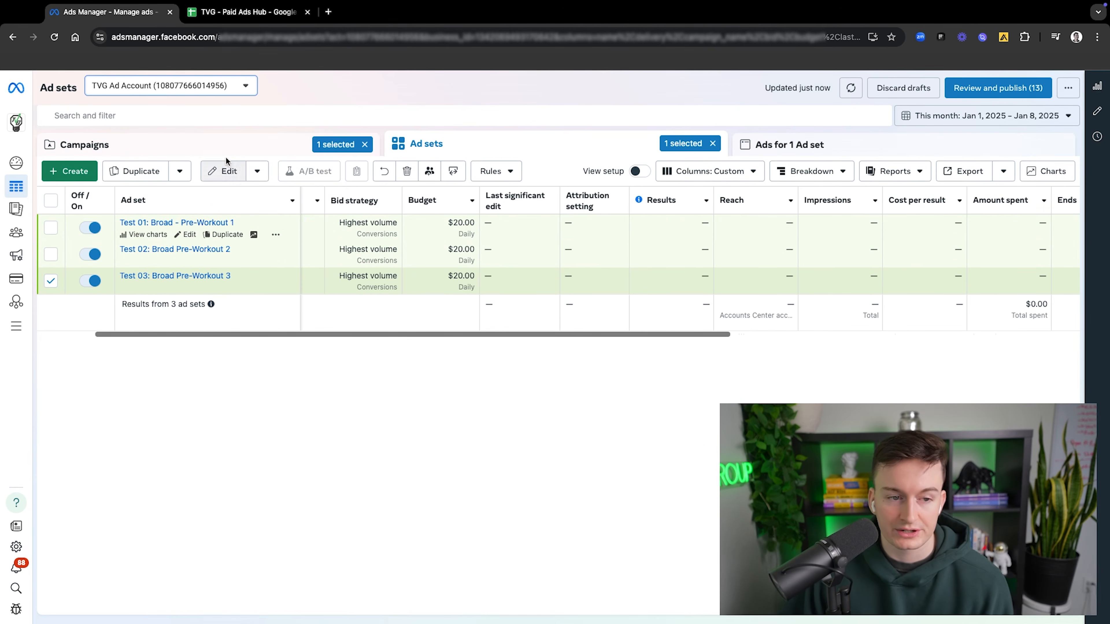
Step: Create another campaign with the Sales objective, using the manual sales campaign setup
left_click(164, 147)
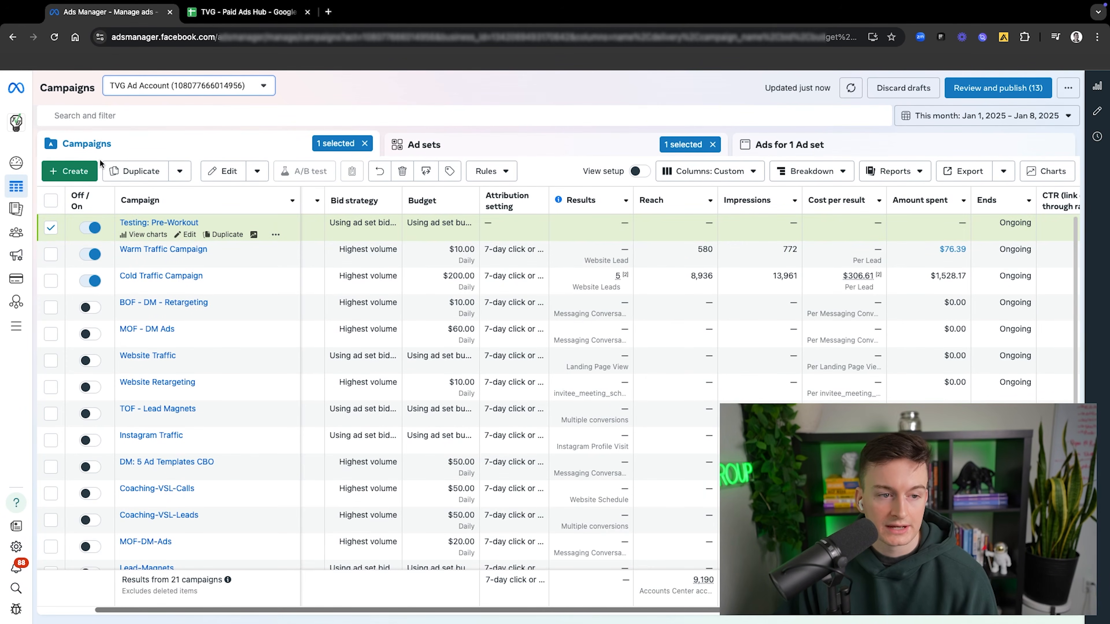
left_click(77, 172)
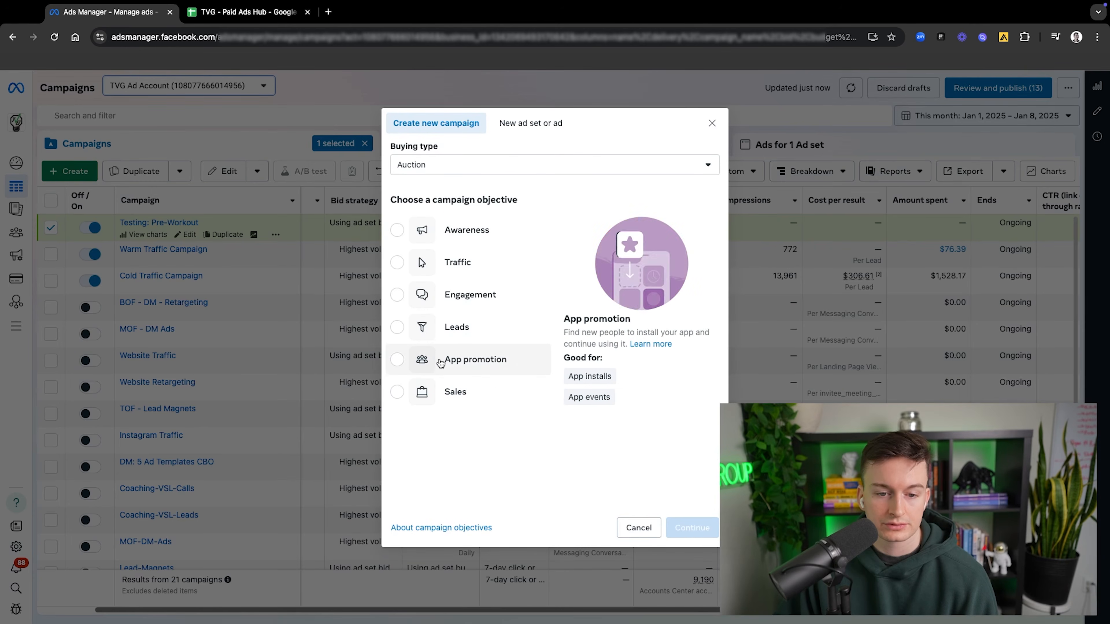
left_click(454, 390)
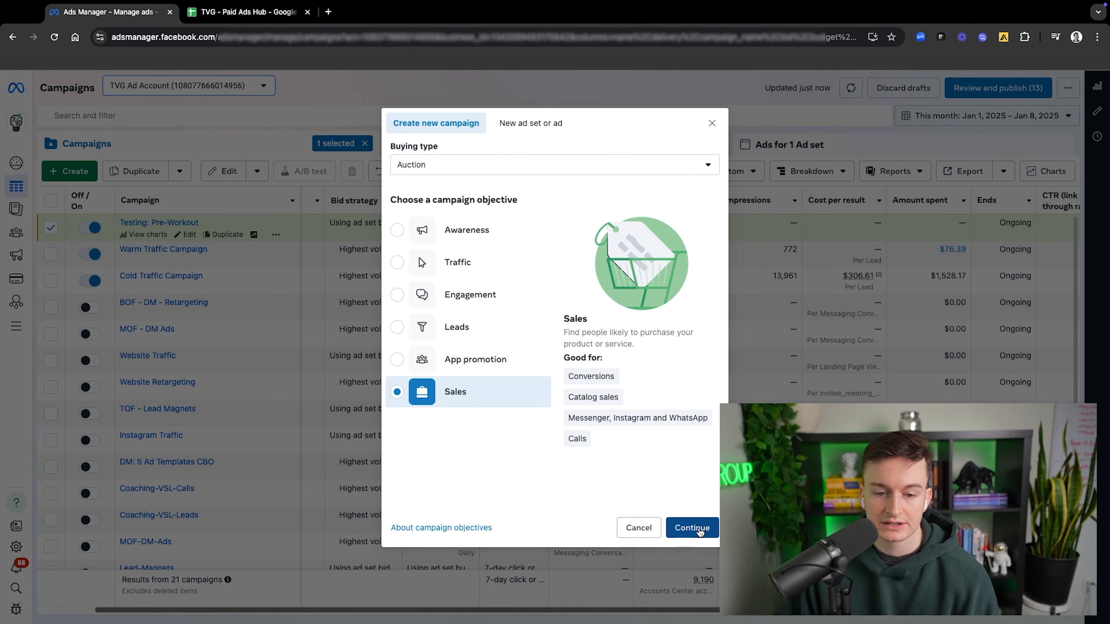
left_click(703, 528)
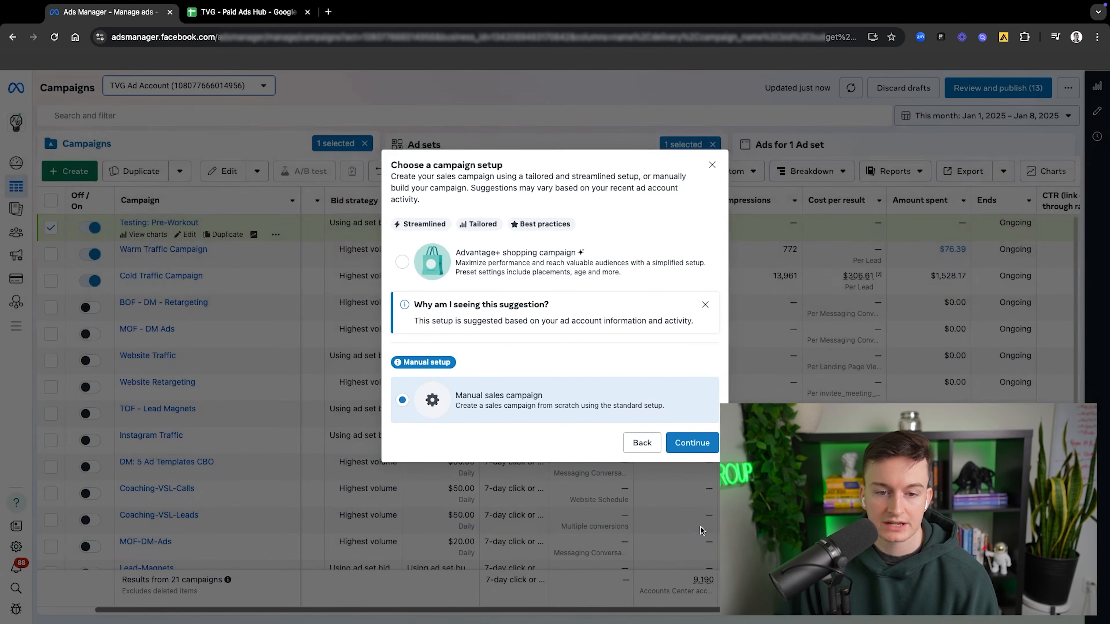
left_click(694, 439)
Step: Examine the new sales campaign's settings, including the Advantage+ catalog ads and Advantage campaign budget sections
scroll(575, 324, "down", 5)
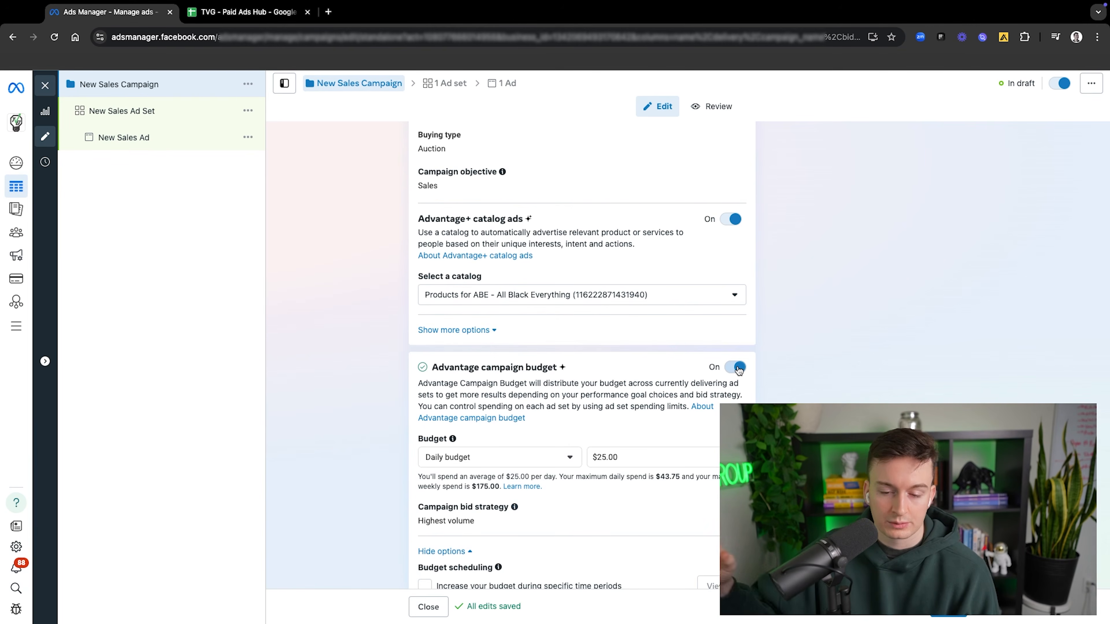
scroll(617, 341, "down", 1)
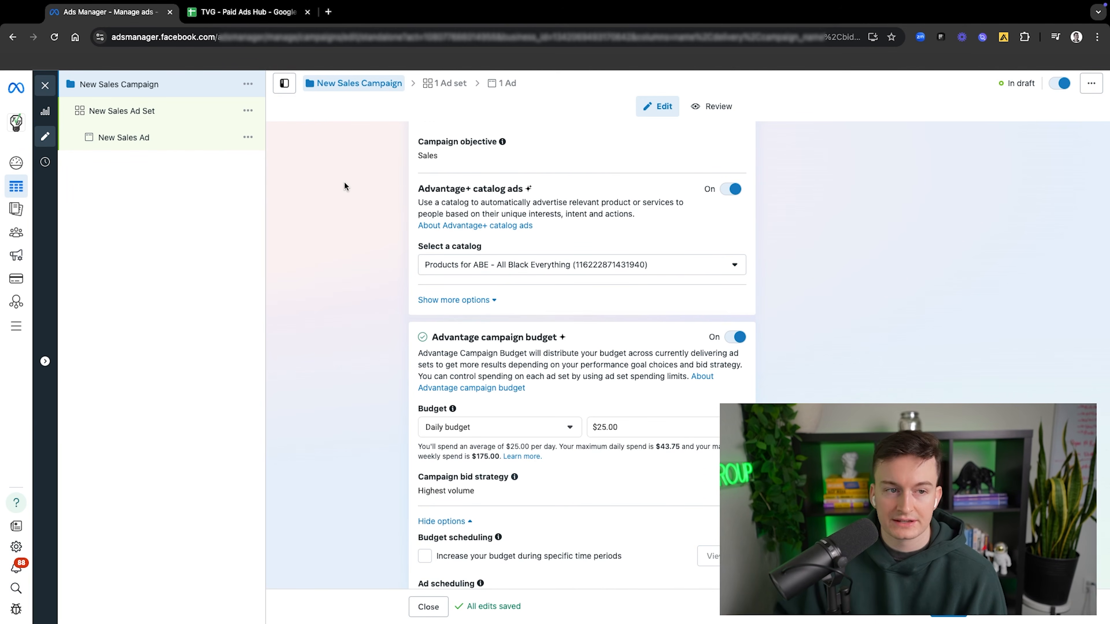
scroll(669, 328, "up", 7)
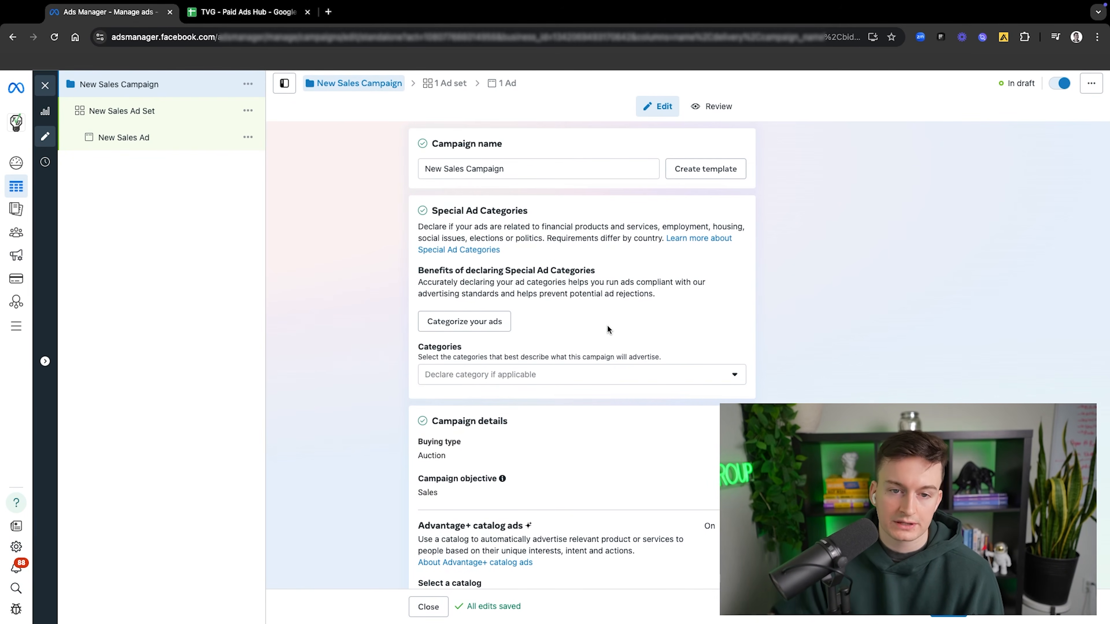
scroll(606, 325, "down", 8)
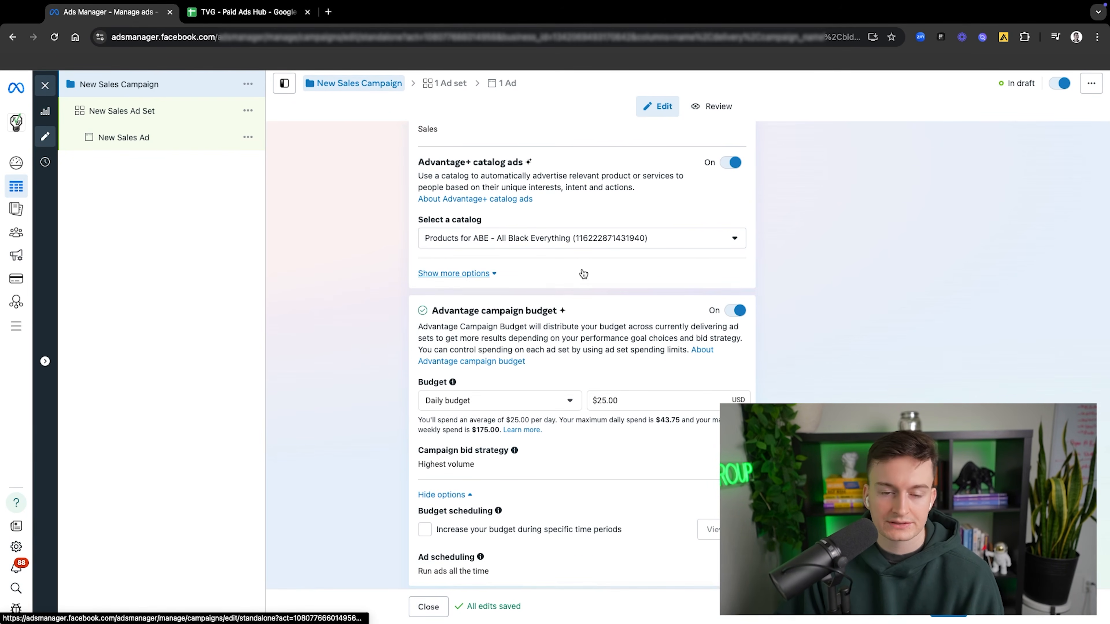
scroll(583, 275, "down", 3)
scroll(583, 274, "up", 10)
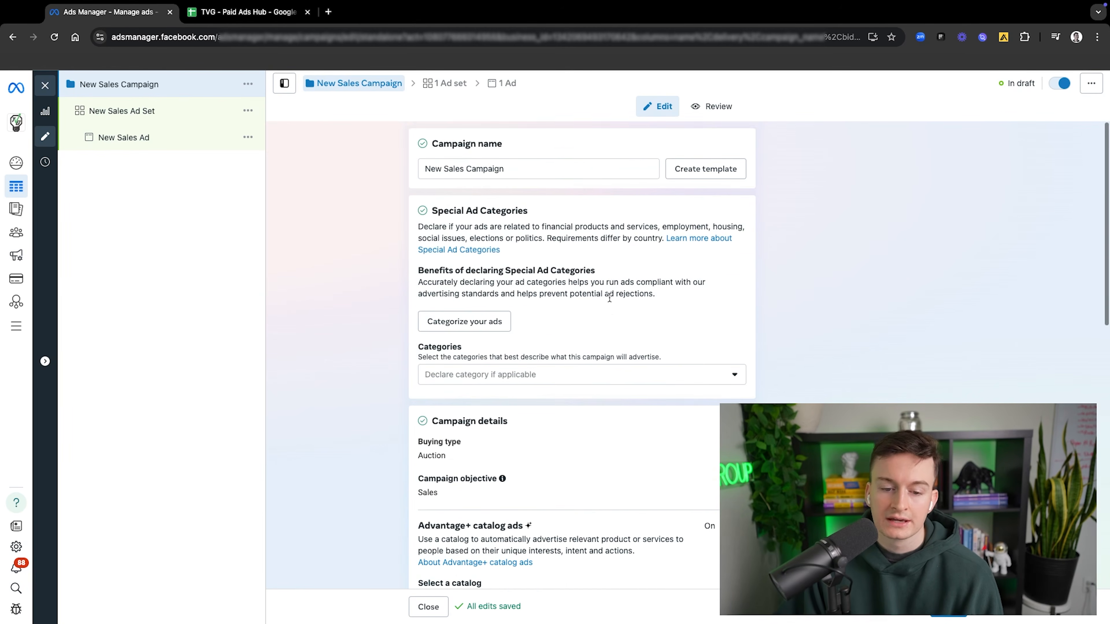
scroll(601, 324, "down", 4)
scroll(601, 322, "down", 2)
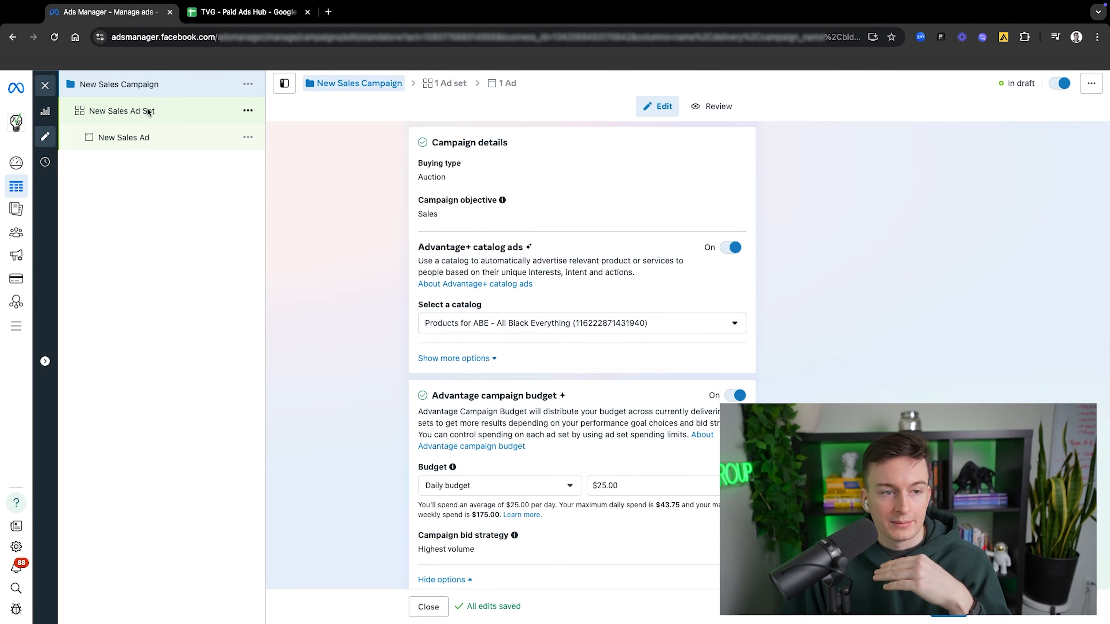
Step: Close the campaign editor and rename New Sales Campaign to Scaling: Pre-Workout, saving the name to draft
left_click(49, 86)
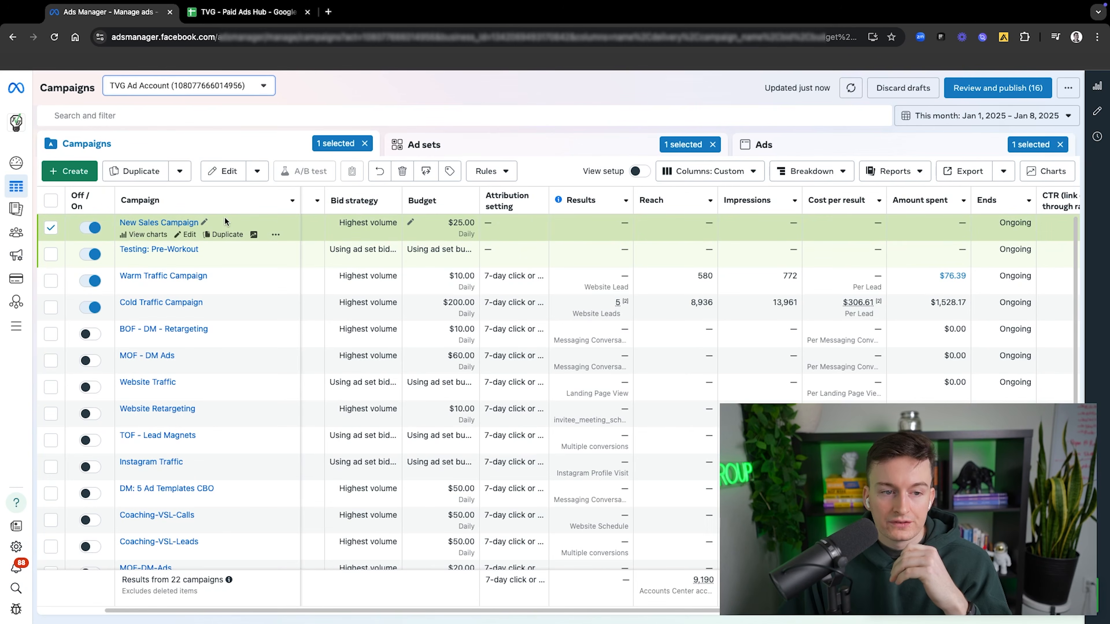
left_click(204, 224)
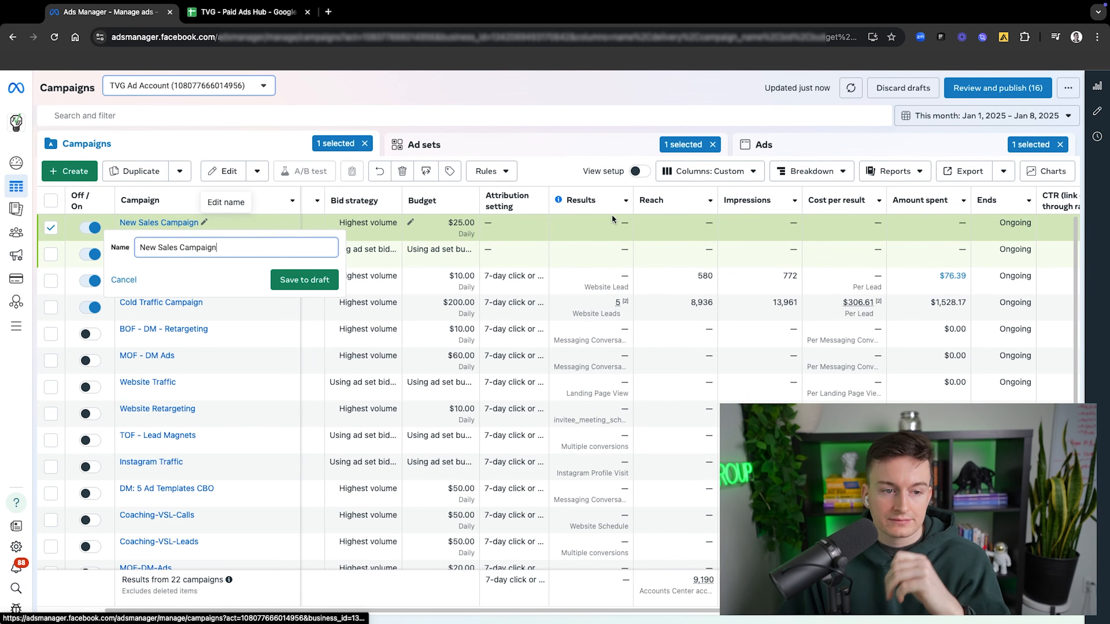
type("Scal")
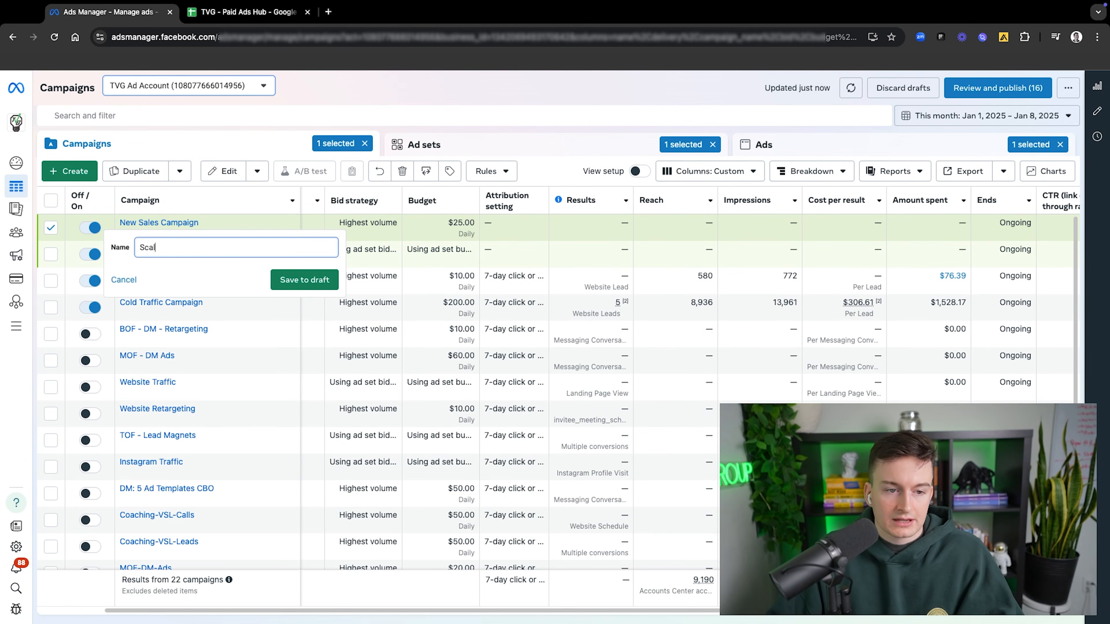
type("ing")
key("BackSpace")
type("ng: Pre-Workout")
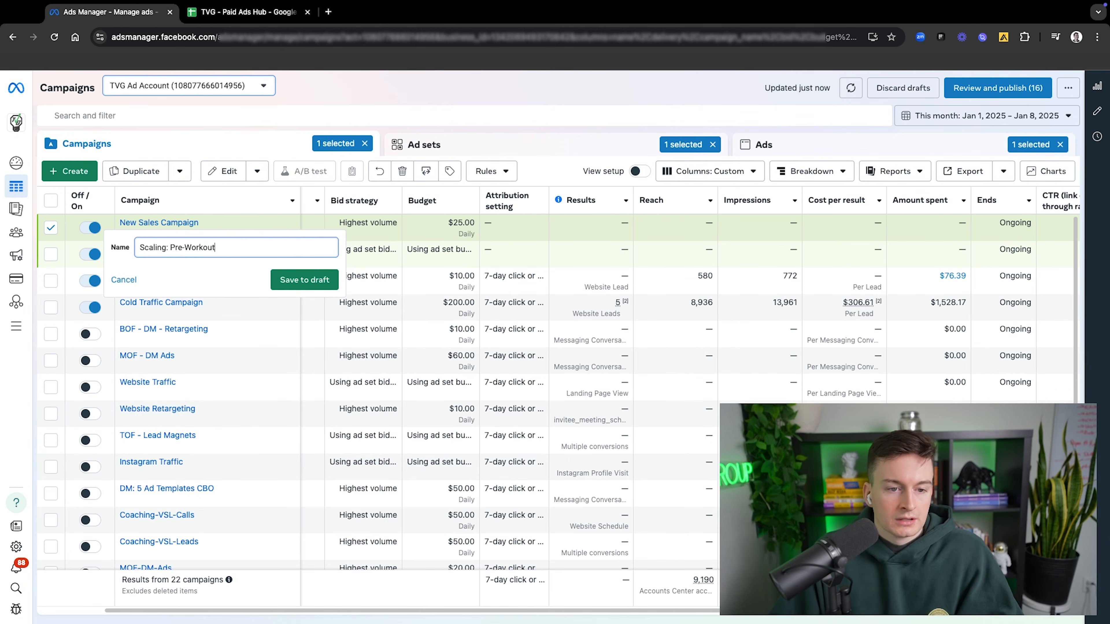
left_click(304, 280)
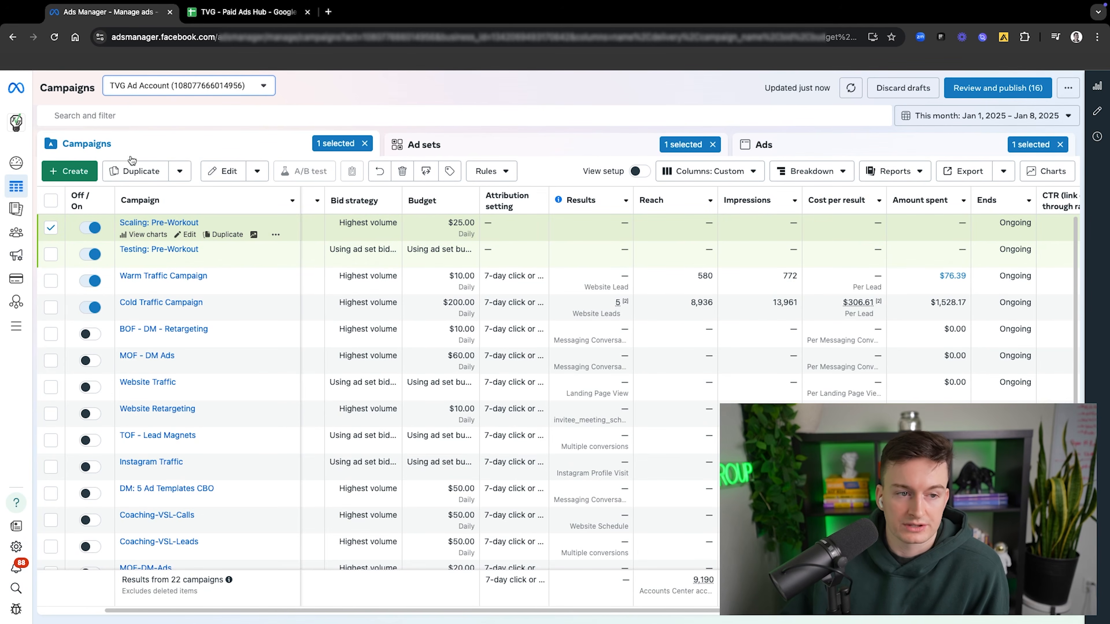
Step: Review the bid strategies and budgets of the ad sets within Testing: Pre-Workout and return to the campaigns list
left_click(454, 151)
left_click(234, 153)
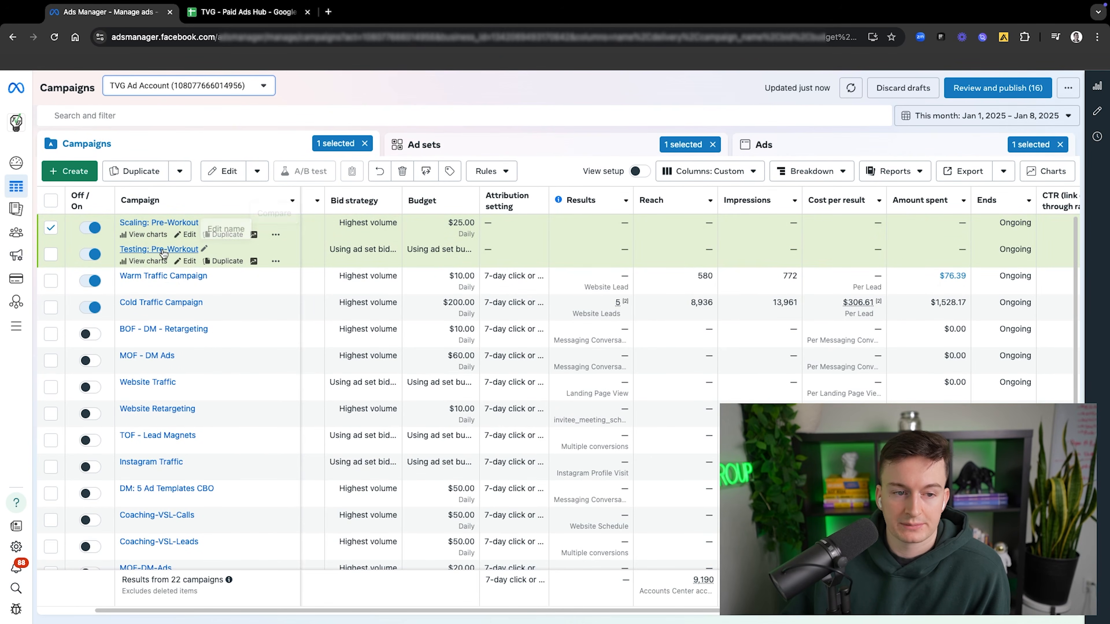
left_click(441, 147)
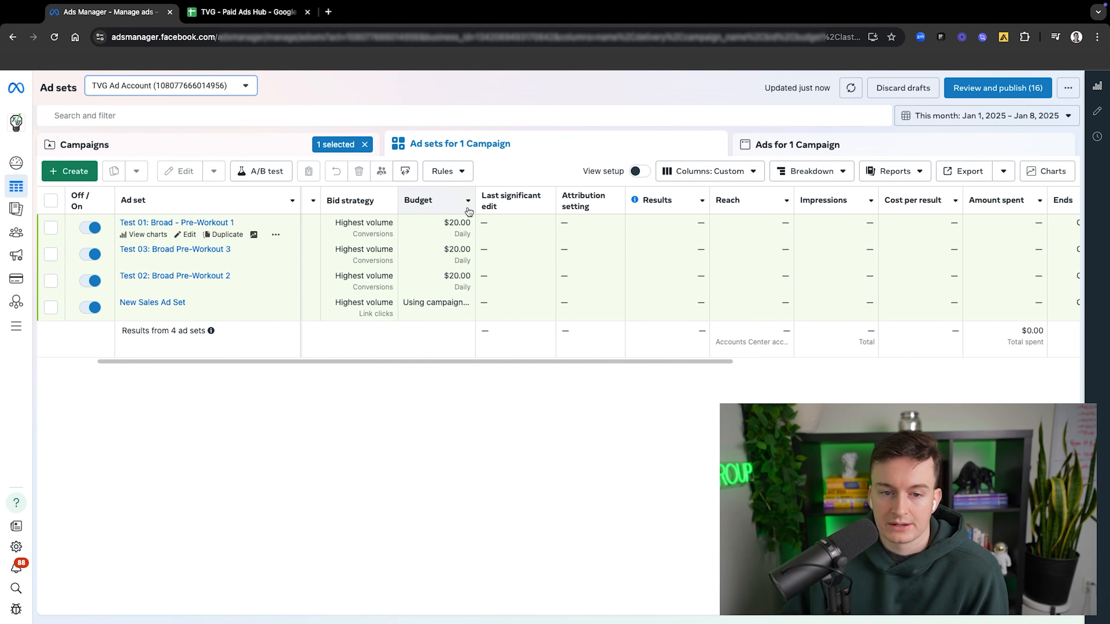
scroll(507, 360, "left", 2)
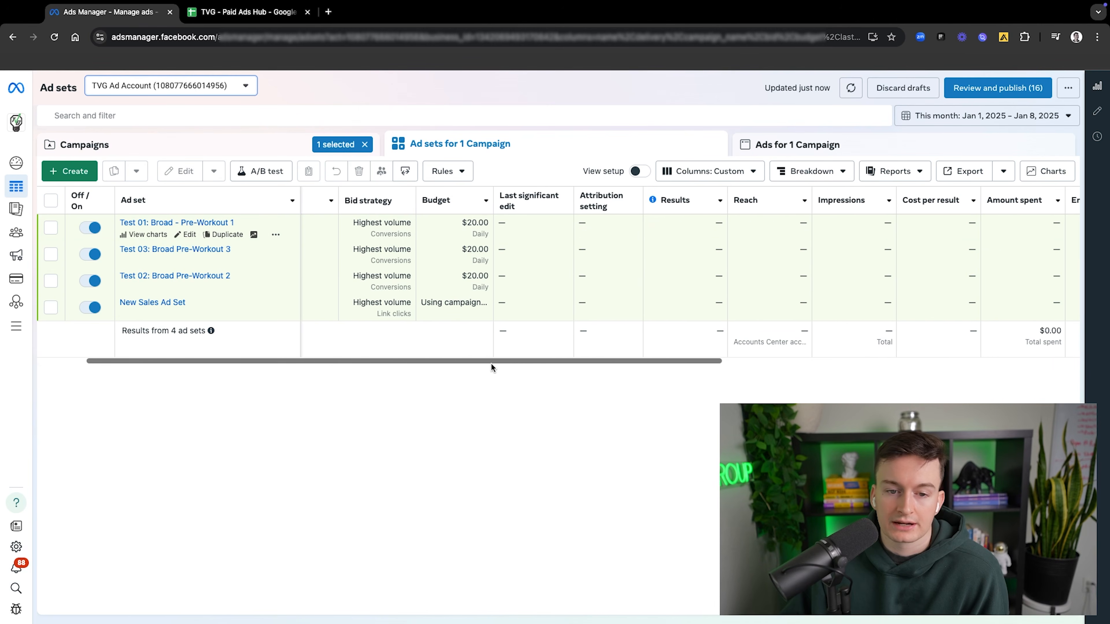
left_click(228, 149)
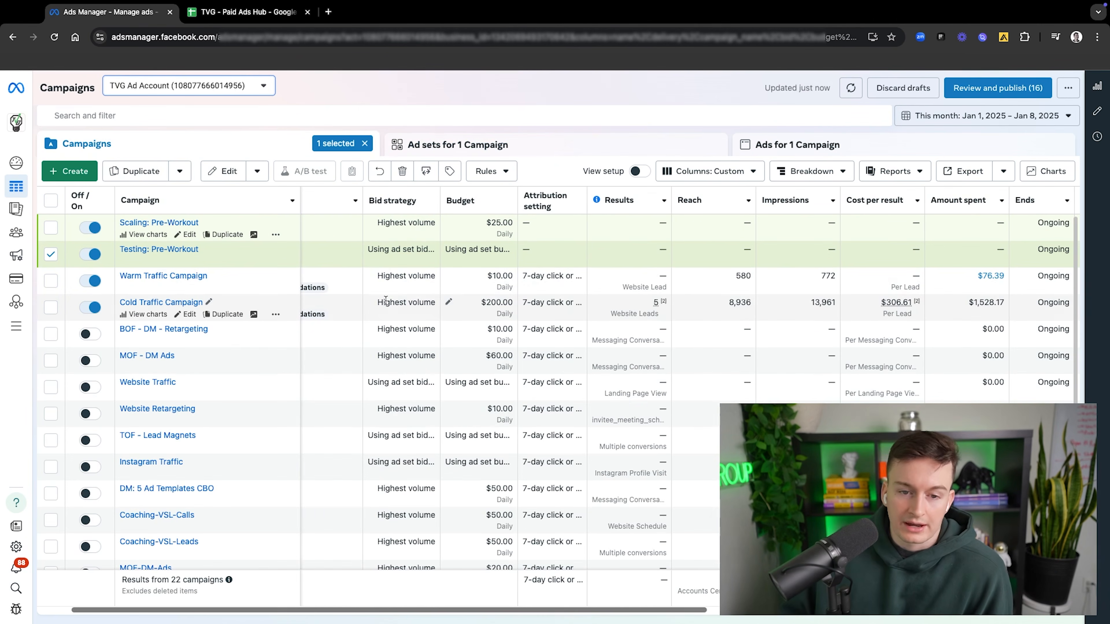